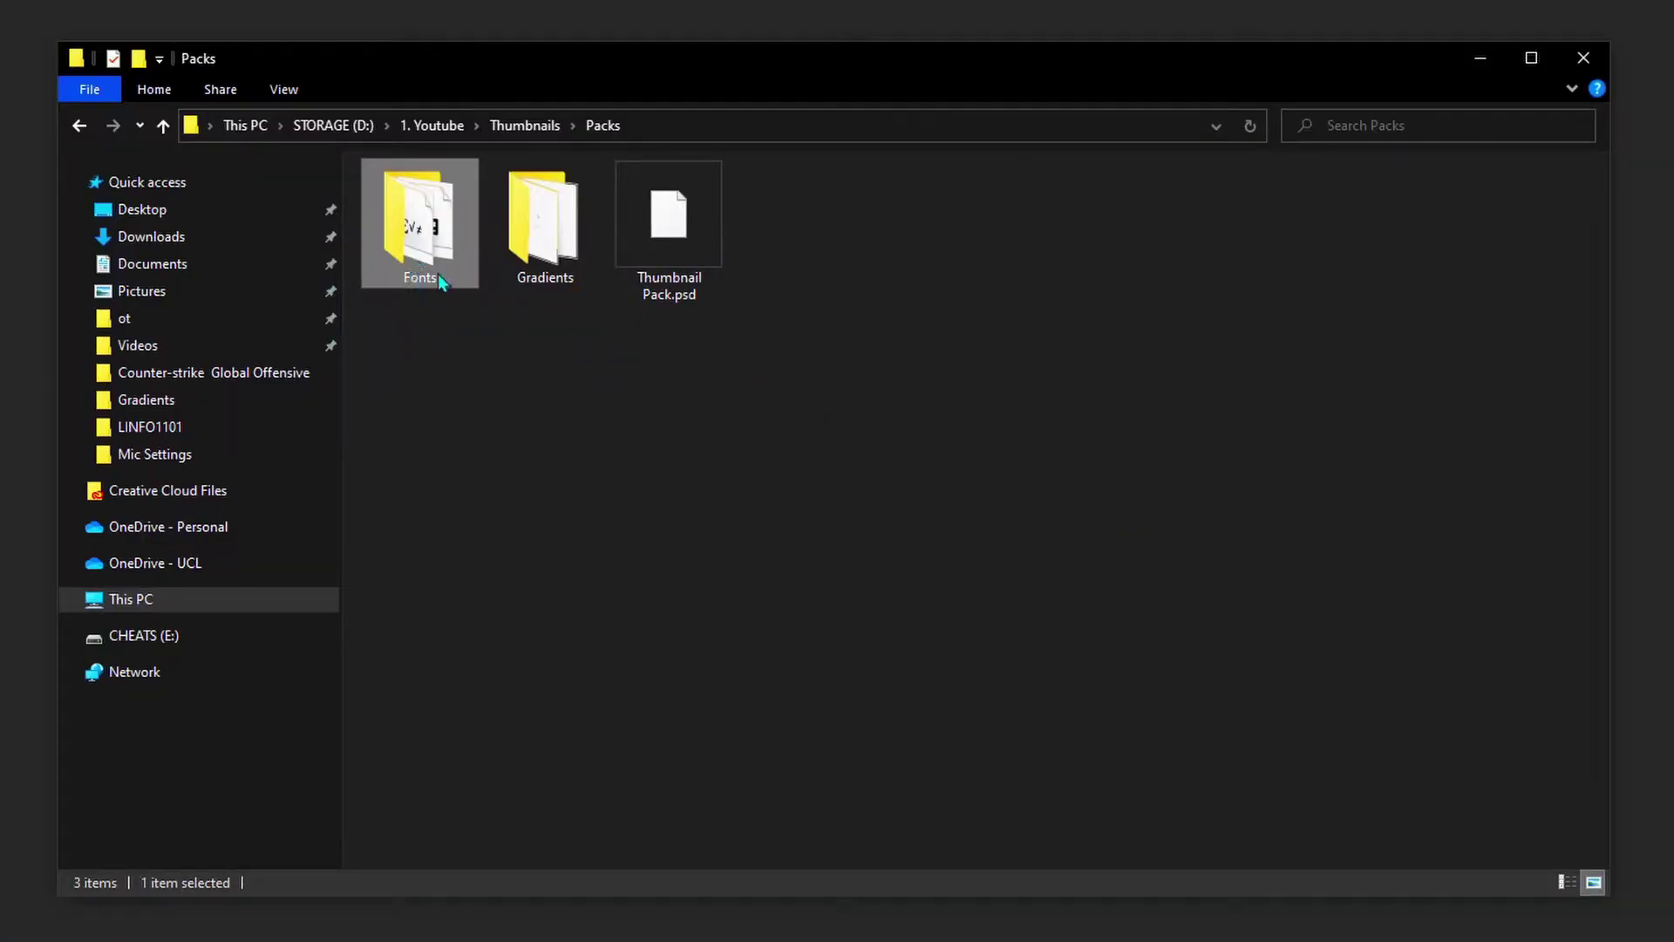
# Open Thumbnail Pack.psd from the Packs folder in Photoshop and dismiss the missing fonts dialog.
pyautogui.click(654, 446)
pyautogui.moveTo(799, 416); pyautogui.dragTo(708, 274)
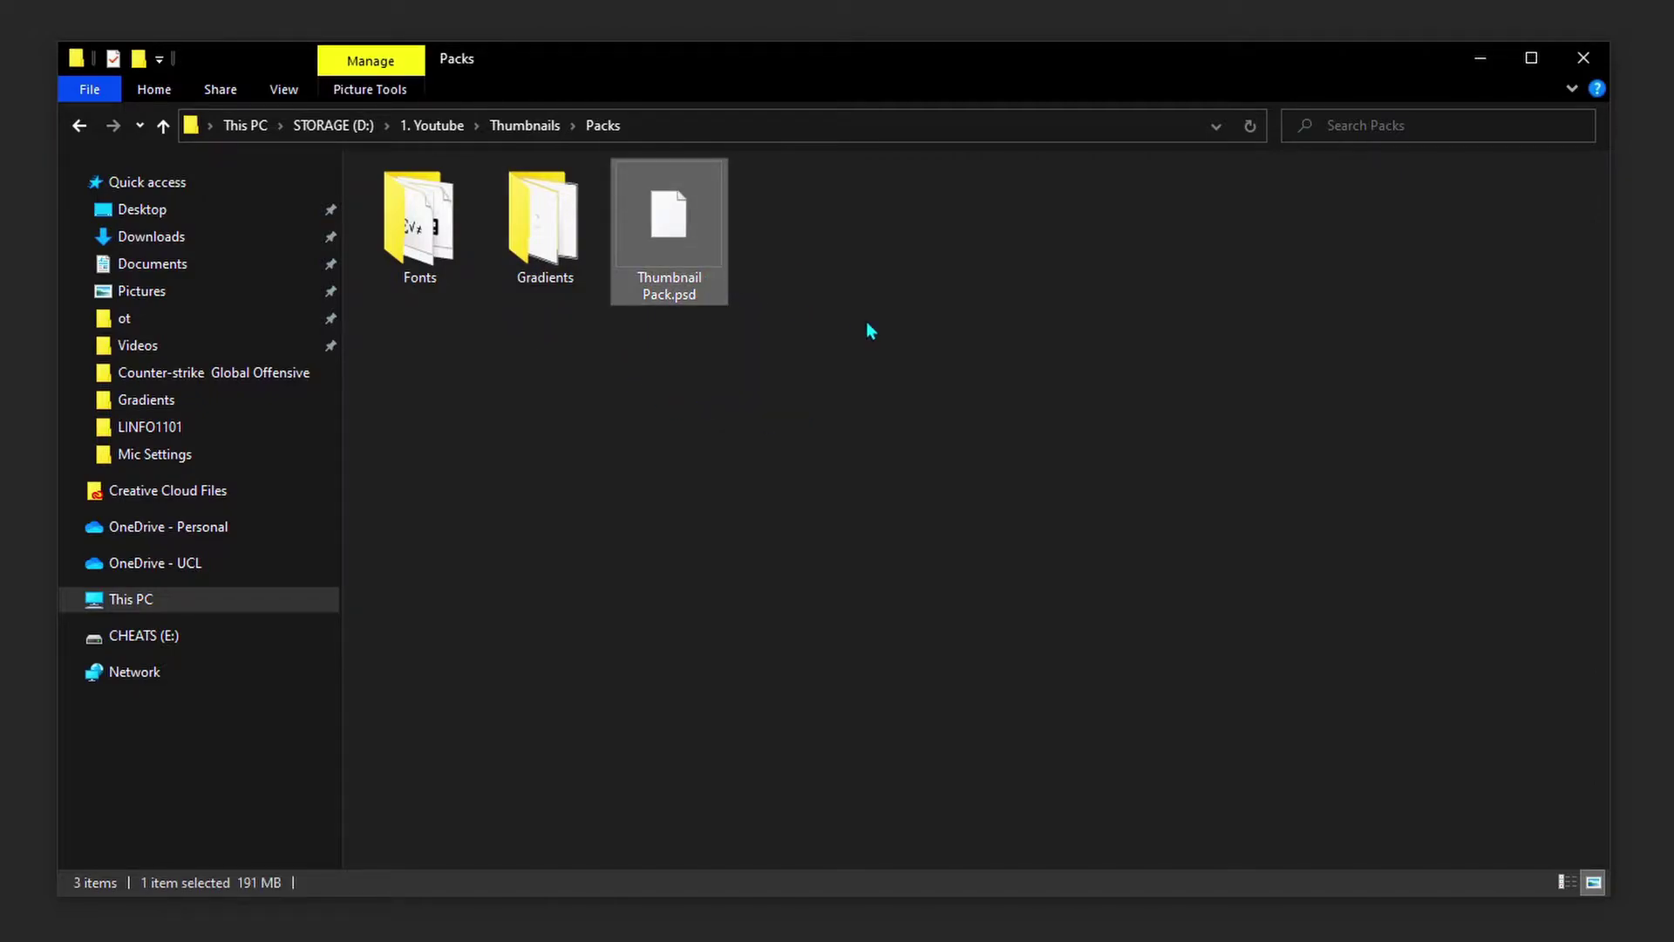
pyautogui.click(865, 321)
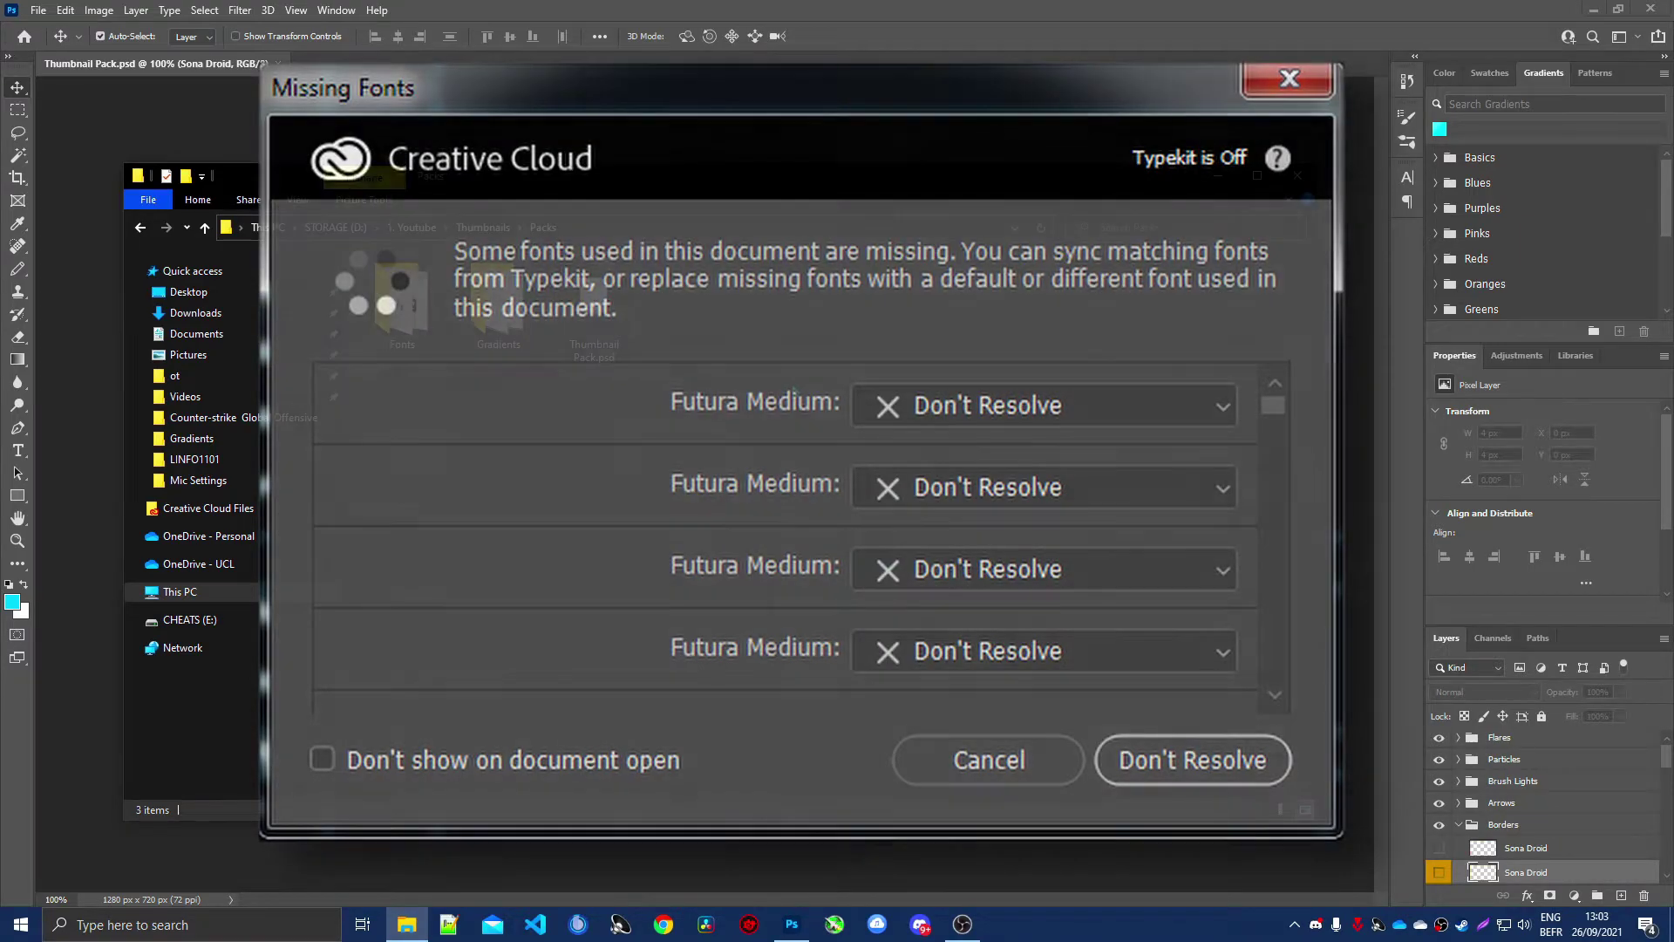
pyautogui.press('Escape')
# Look through the font files in the Fonts folder, return to the Packs folder and minimise the file window.
pyautogui.click(414, 303)
pyautogui.doubleClick(414, 302)
pyautogui.moveTo(821, 649); pyautogui.dragTo(454, 270)
pyautogui.click(991, 347)
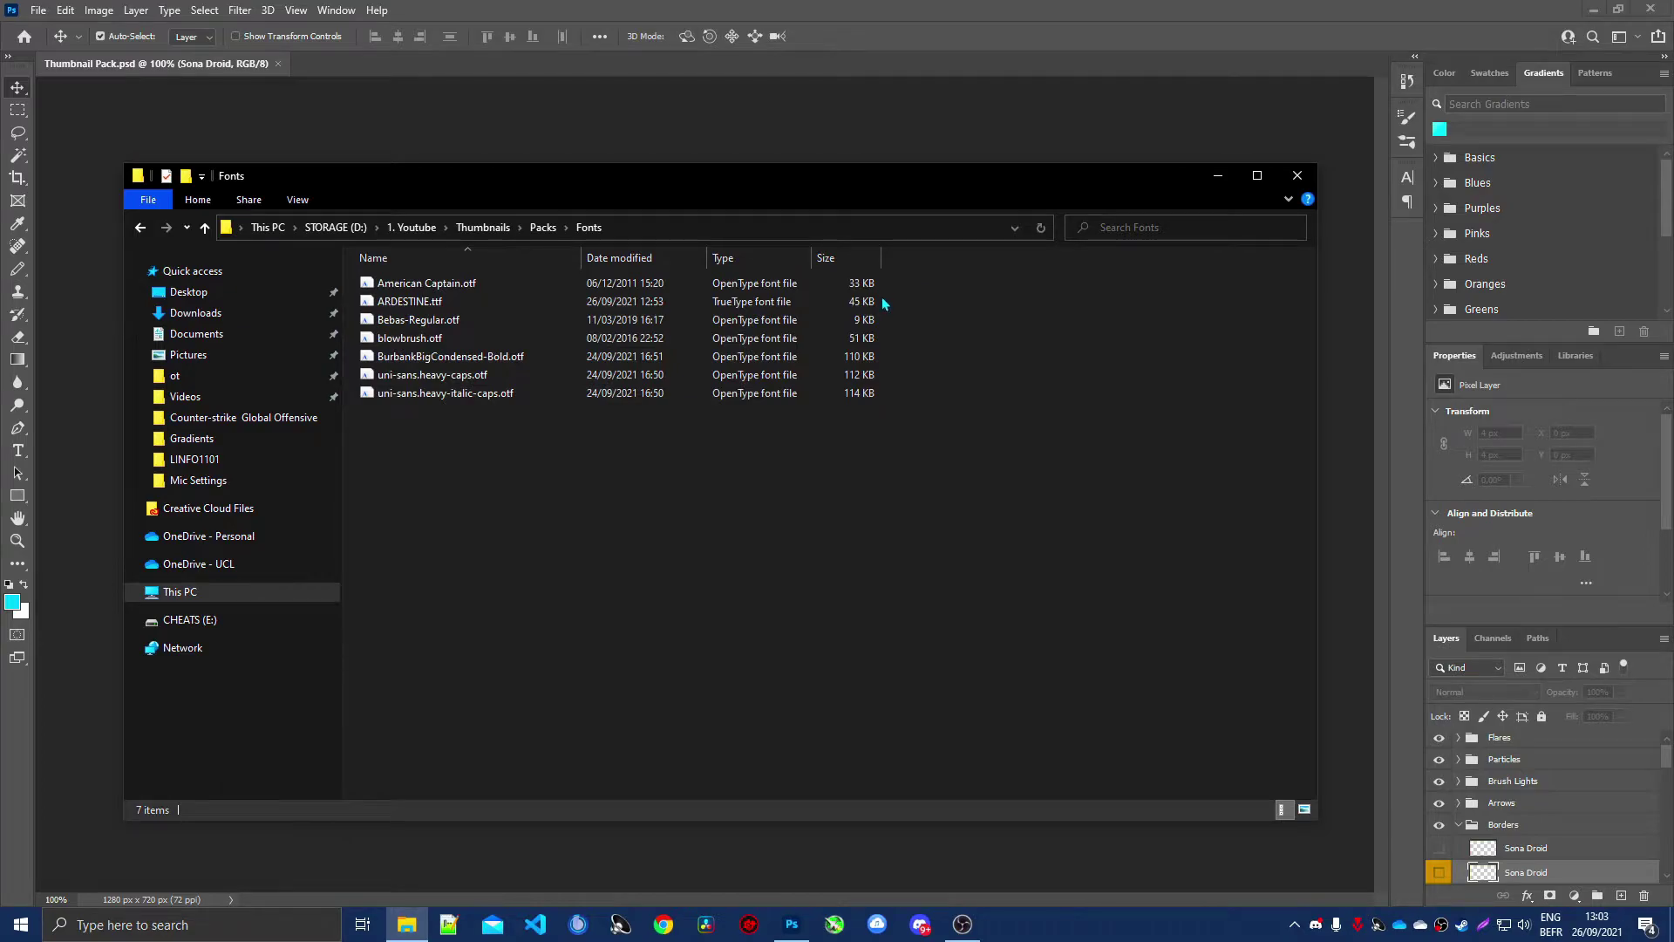
pyautogui.click(542, 227)
pyautogui.click(1217, 176)
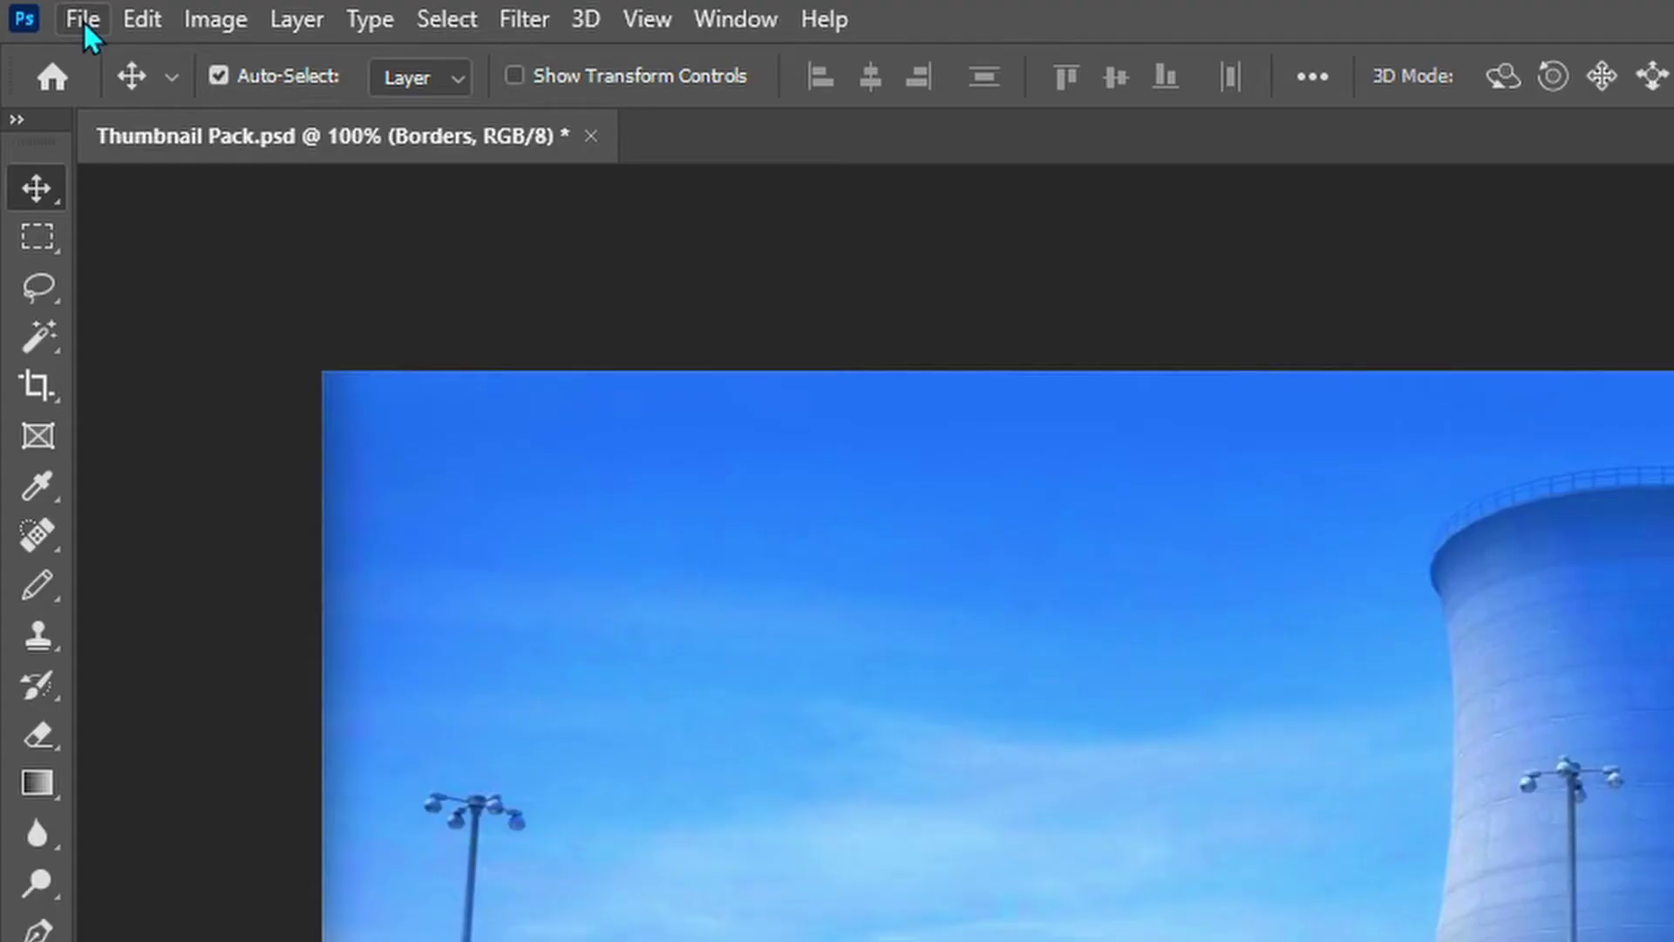
# Create a new 1280 x 720 px document at 300 pixels/inch with RGB colour and a white background.
pyautogui.click(84, 21)
pyautogui.click(101, 54)
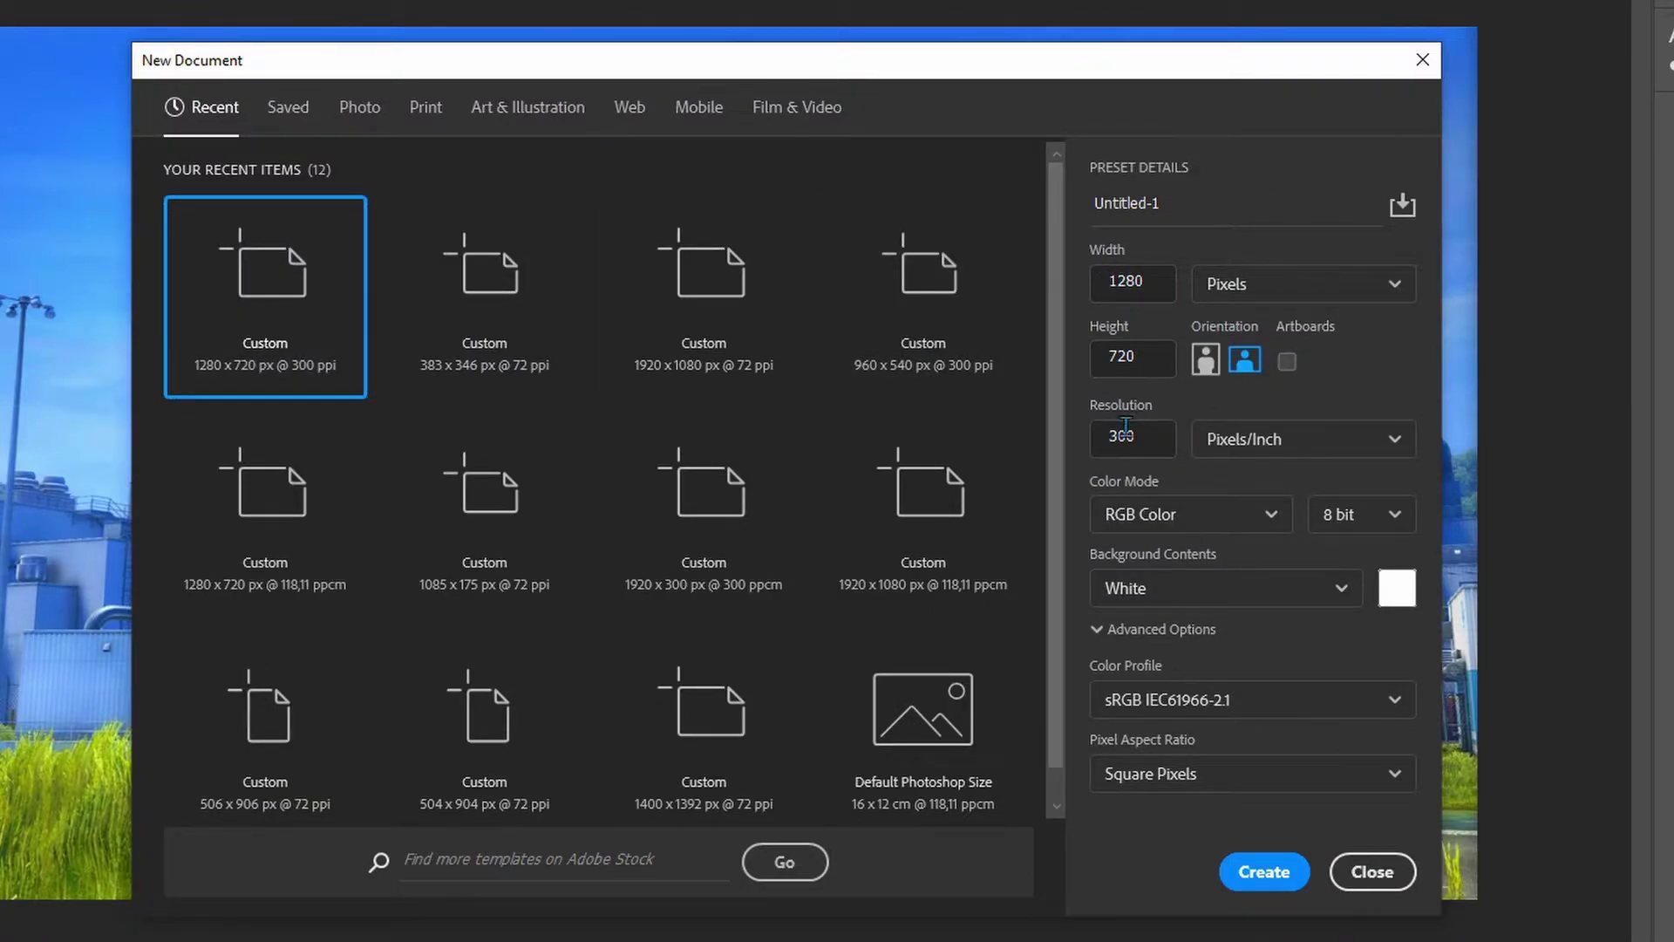
pyautogui.click(1151, 588)
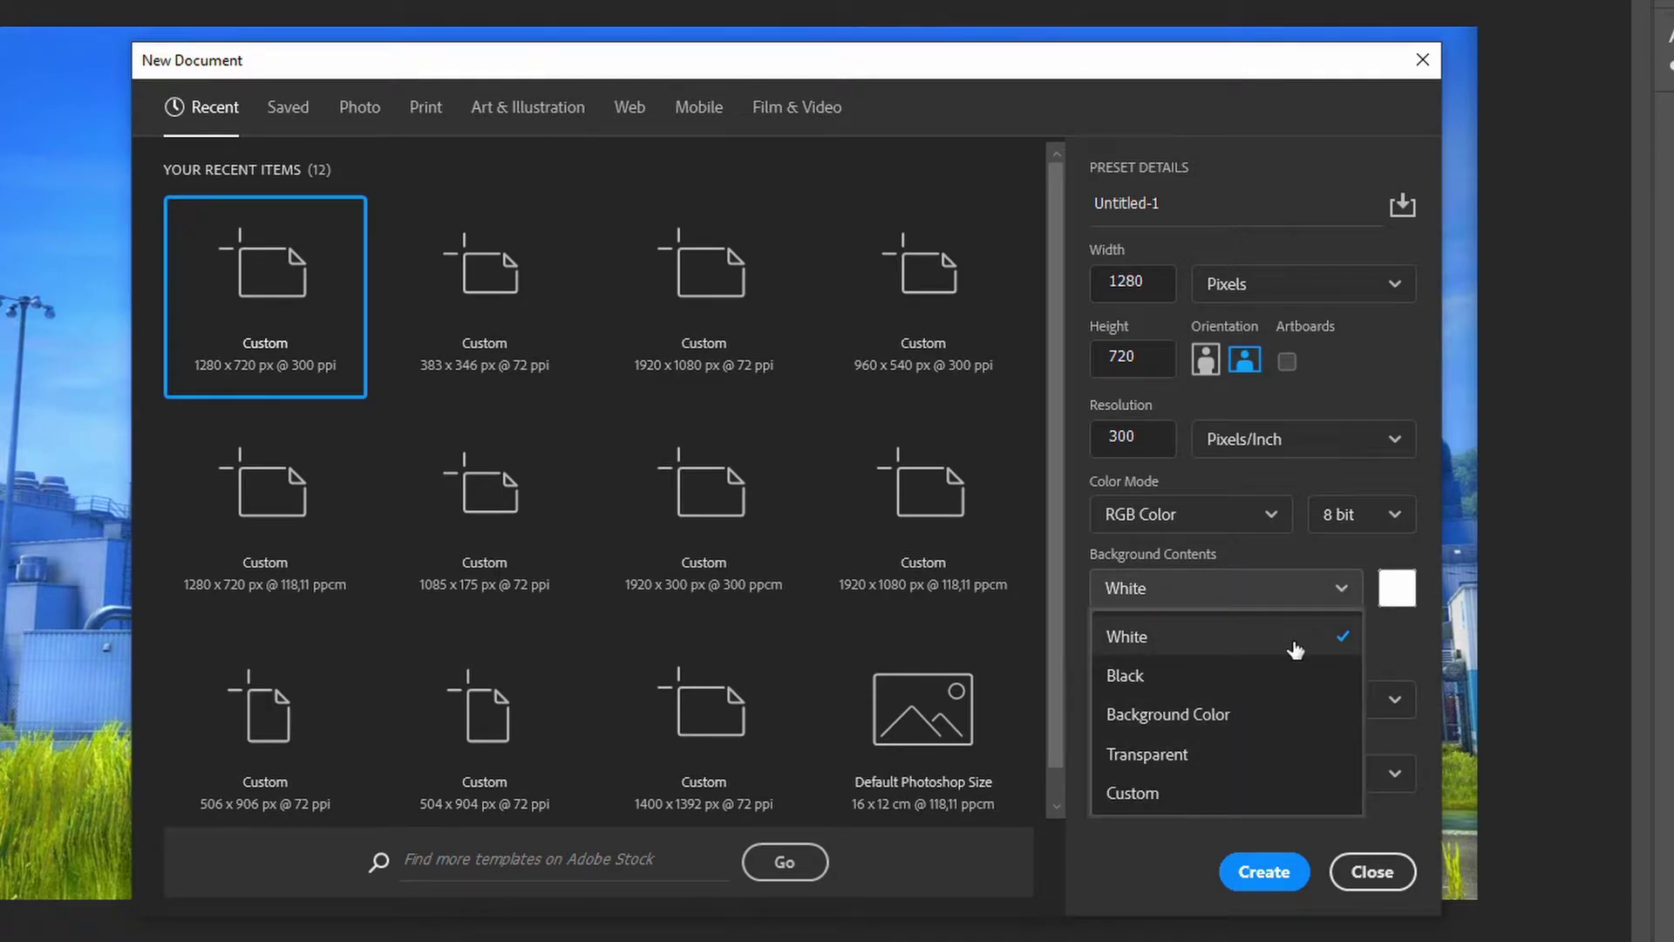
pyautogui.click(1315, 579)
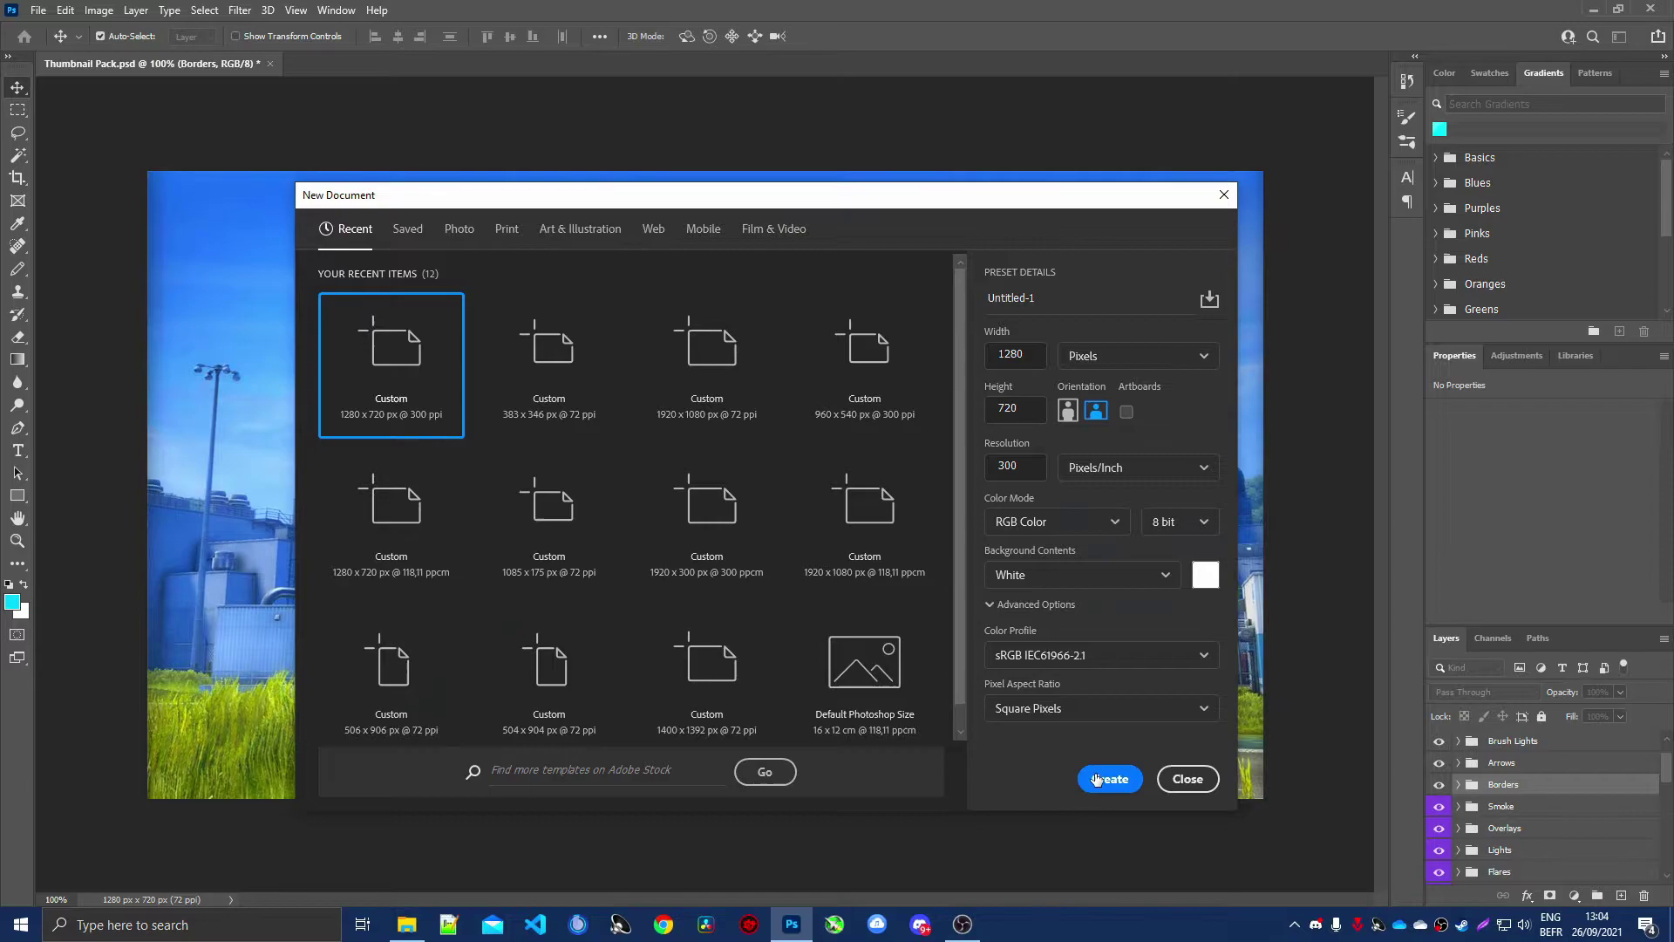
pyautogui.click(1097, 779)
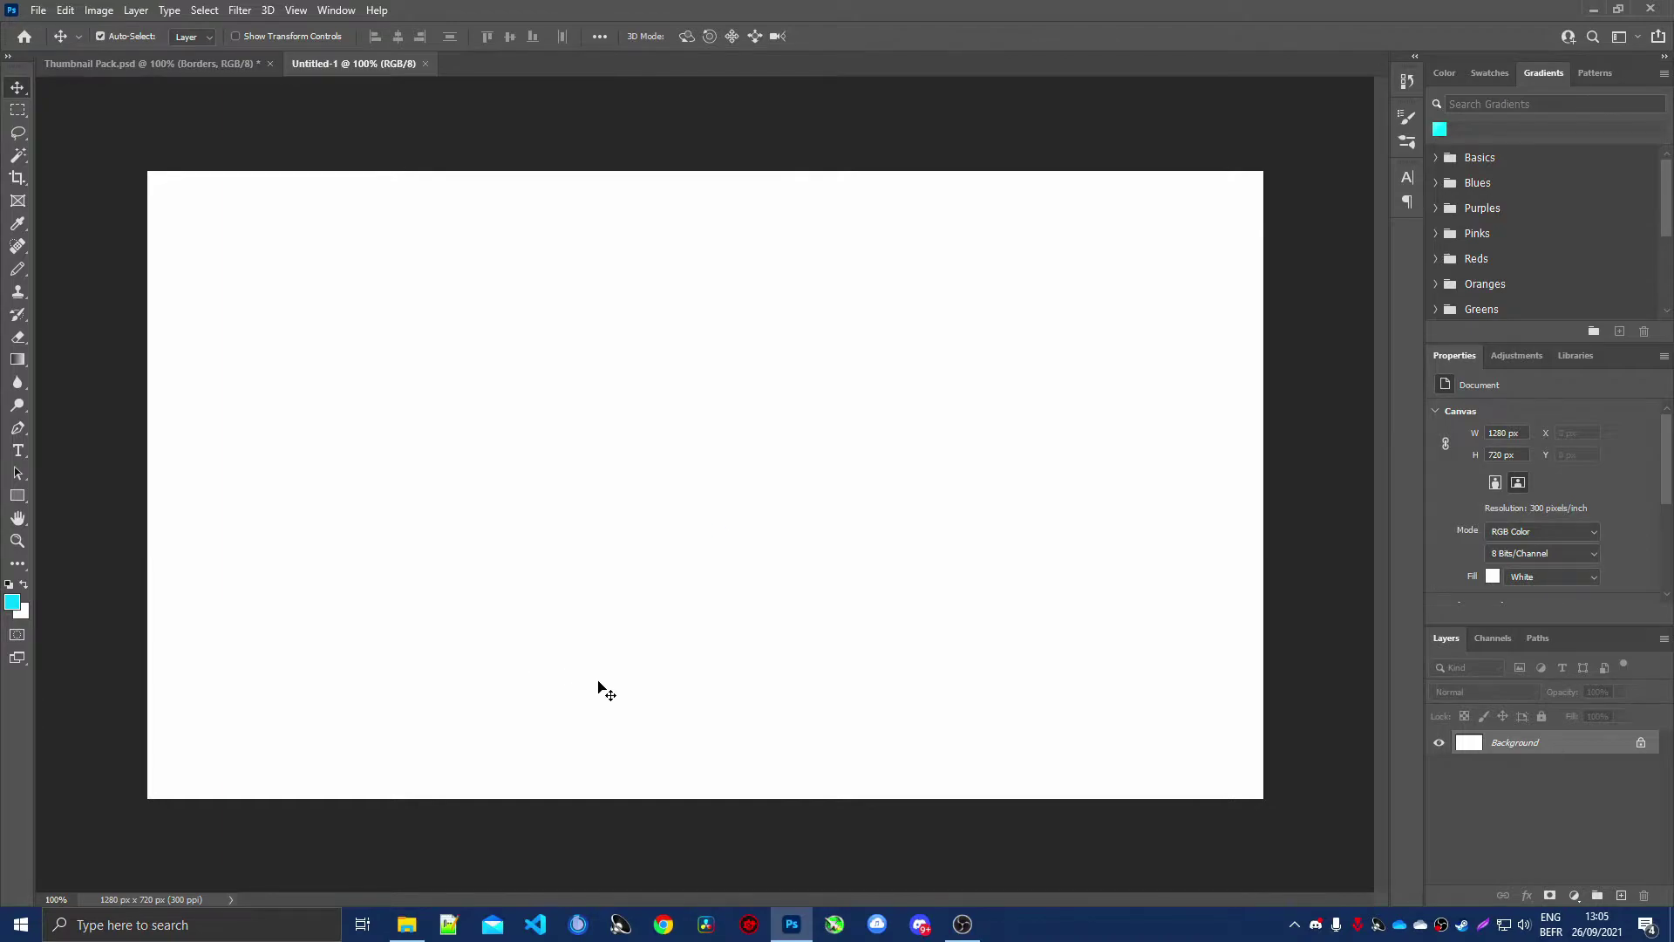
# Switch to Chrome, search Google Images for "valorant gameplay" and open the preview of the NME review screenshot.
pyautogui.click(664, 924)
pyautogui.write('valorant gameplay')
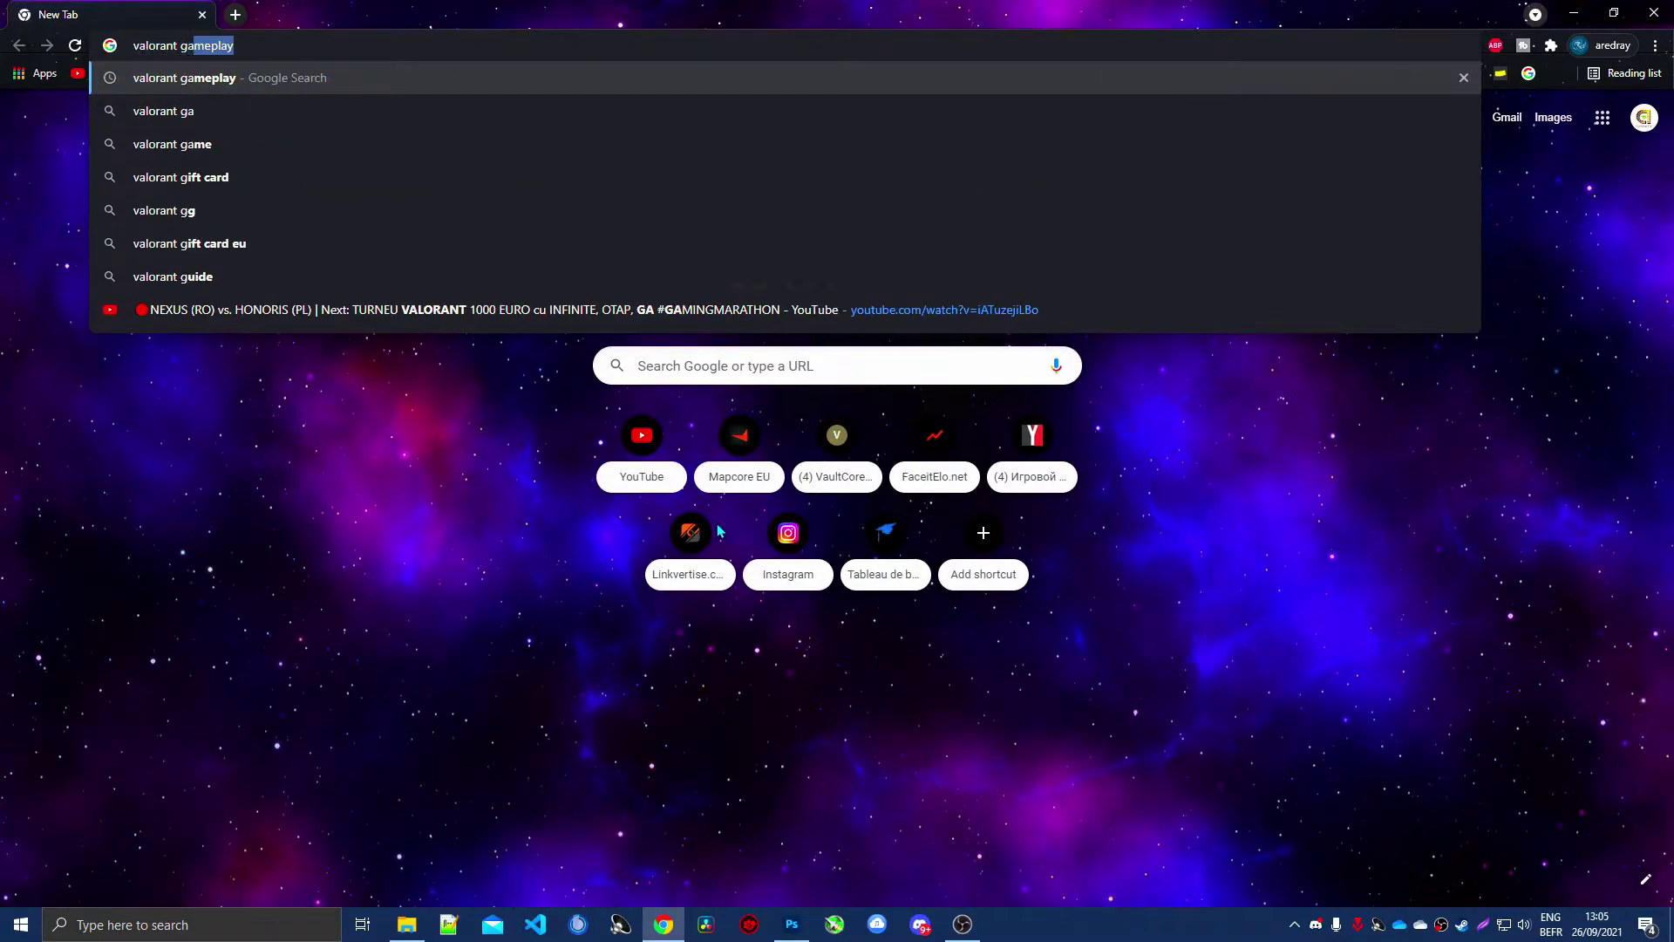
pyautogui.press('Return')
pyautogui.click(234, 172)
pyautogui.scroll(-3, 343, 322)
pyautogui.click(1090, 567)
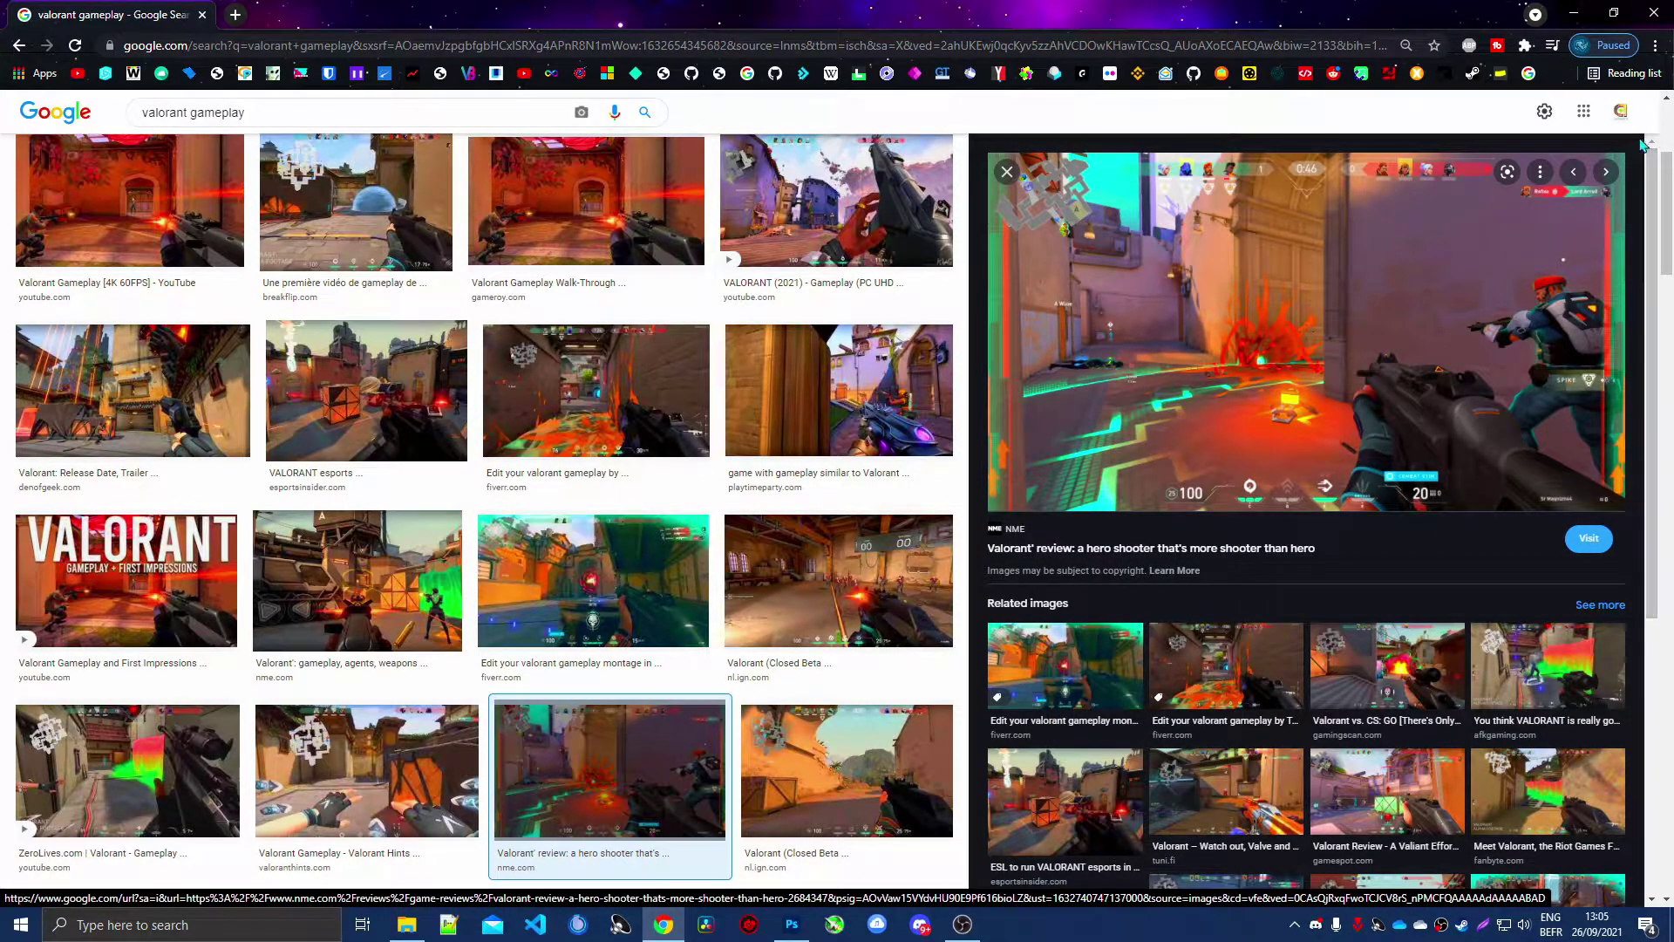
# Copy the gameplay screenshot, paste it into the new Photoshop document and scale it to about 1282 x 721 px.
pyautogui.rightClick(1406, 473)
pyautogui.click(1448, 675)
pyautogui.click(792, 924)
pyautogui.hotkey('ctrl', 'v')
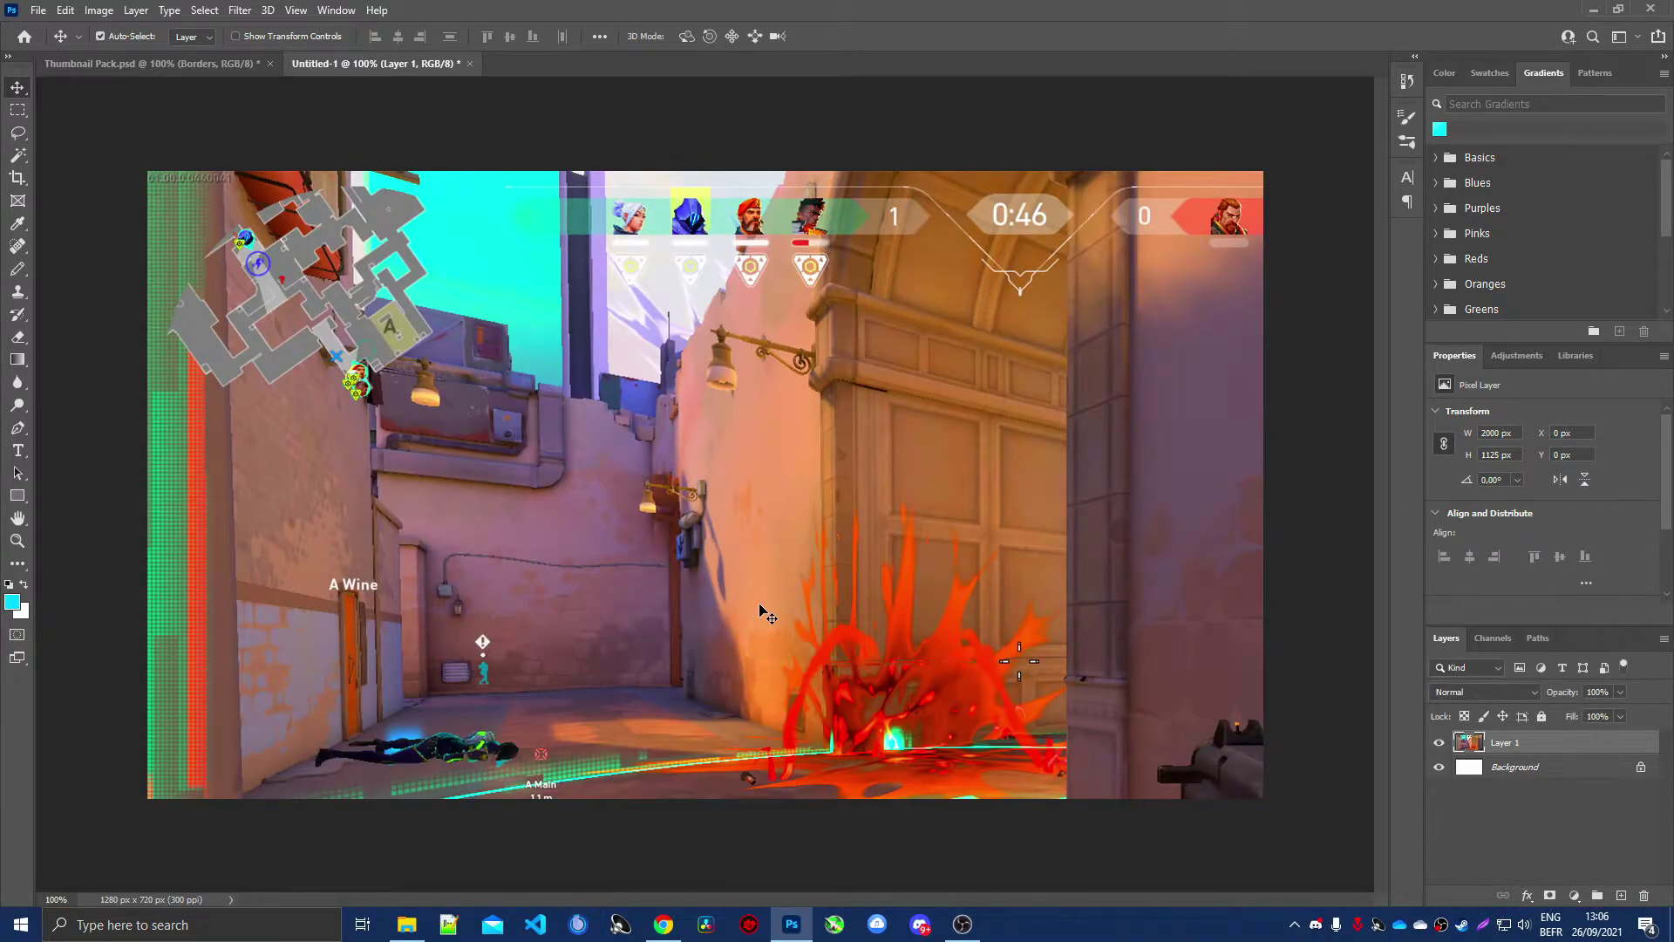
pyautogui.scroll(-3, 768, 617)
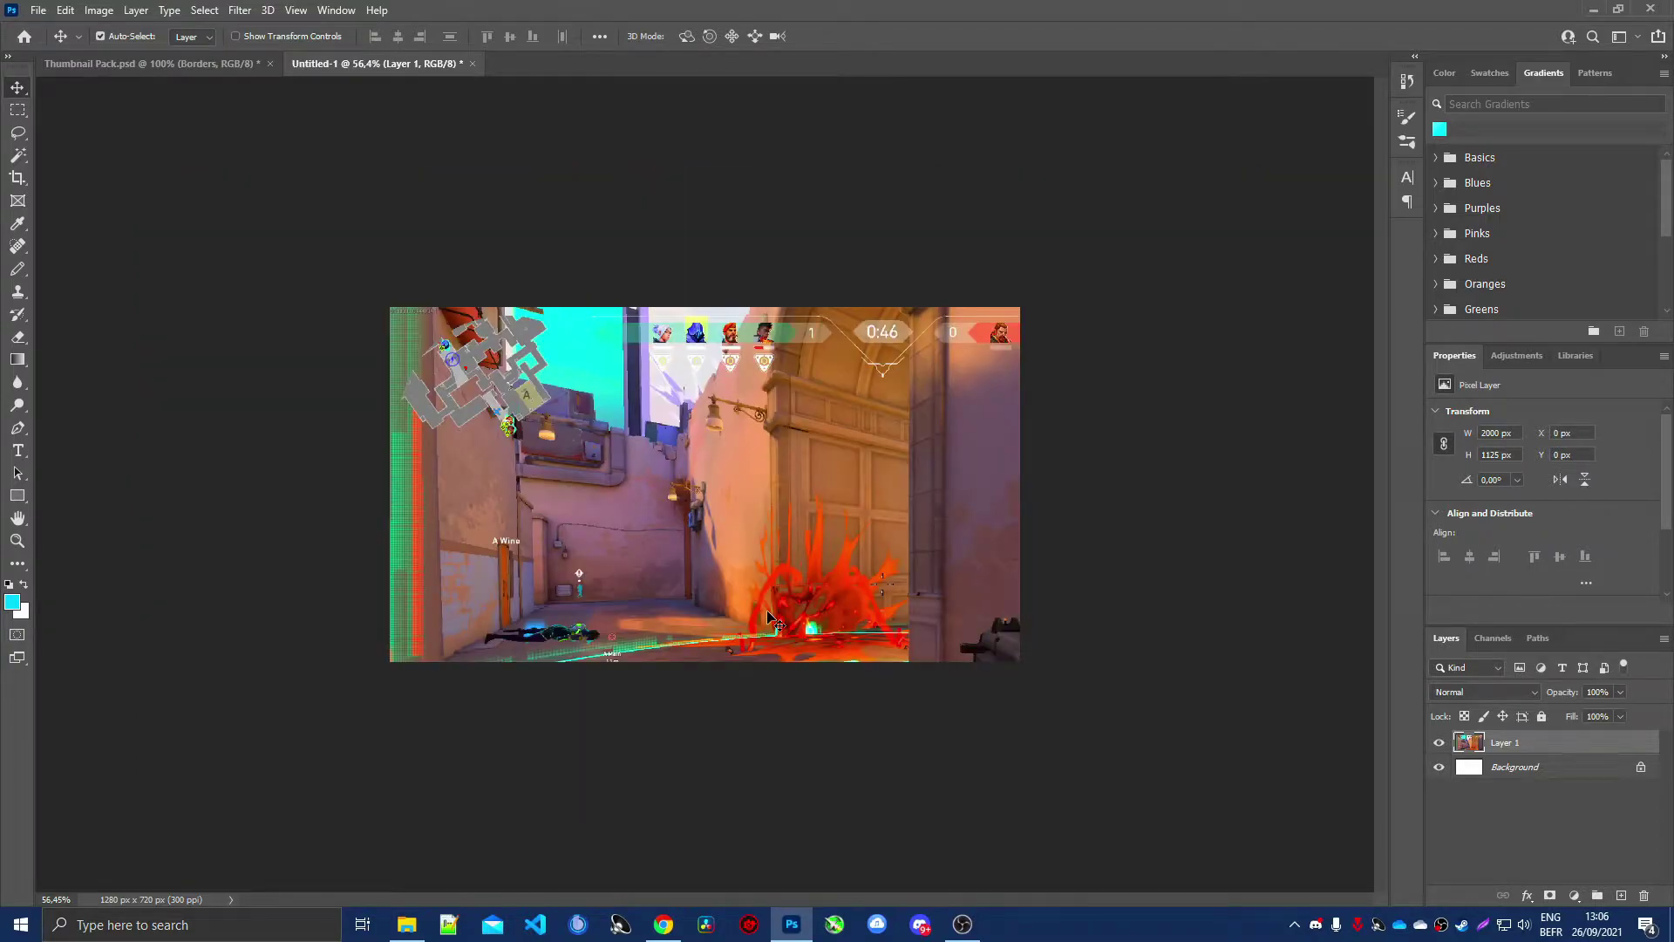
pyautogui.hotkey('ctrl', 't')
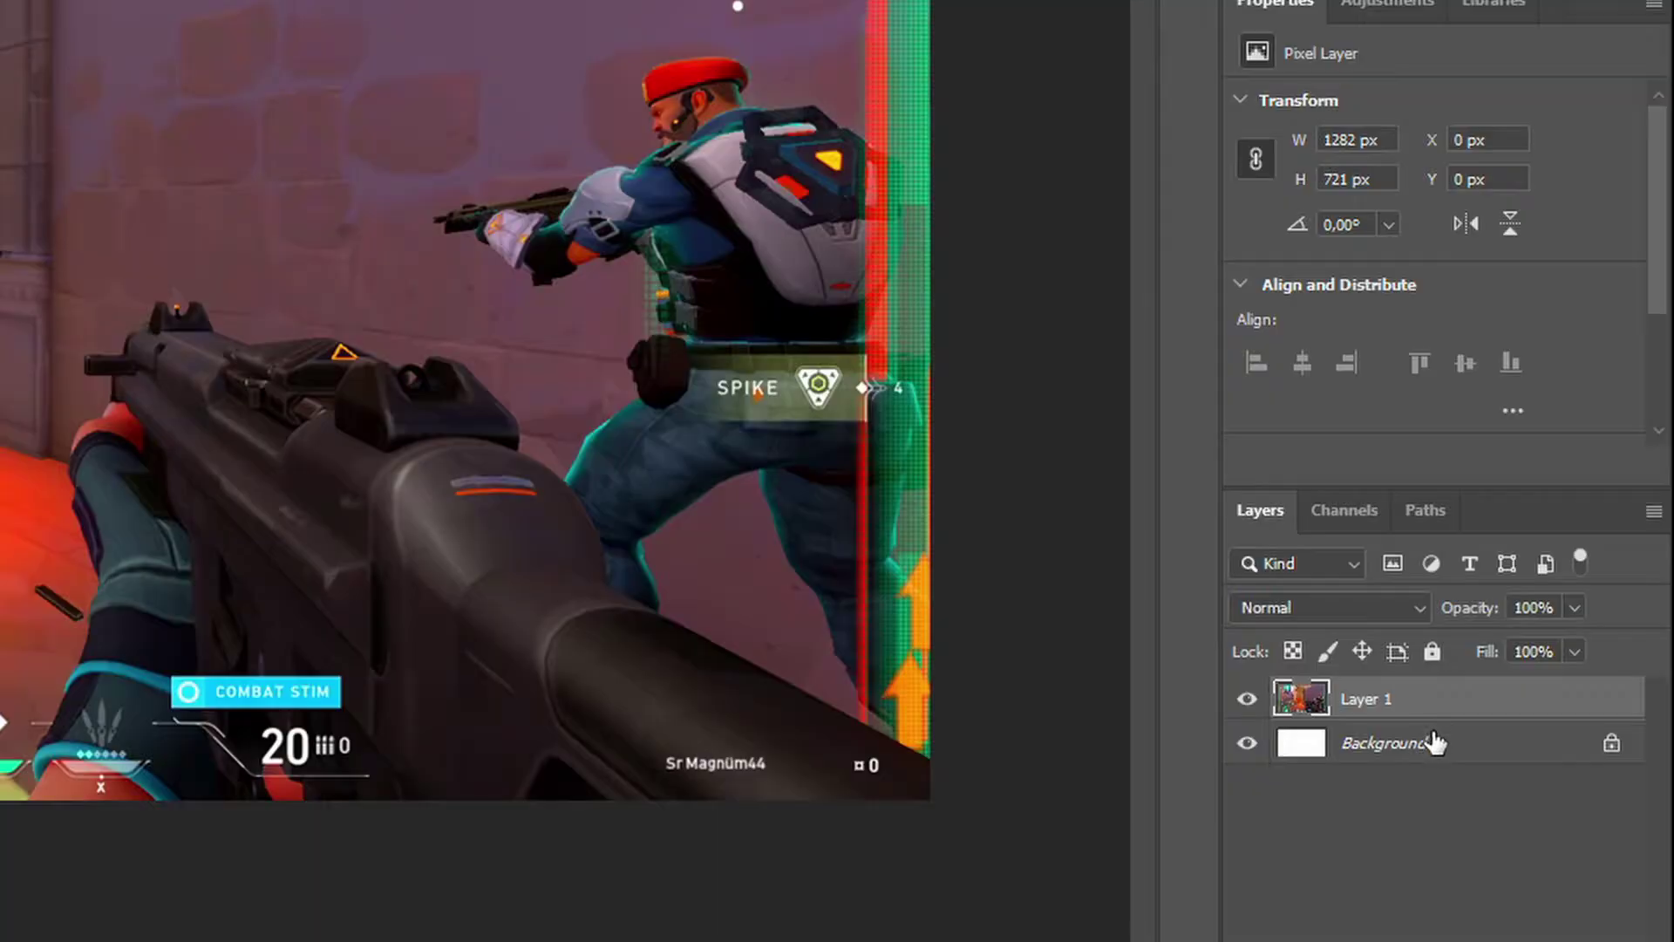
# Delete the white background layer and rename the gameplay screenshot layer as Background.
pyautogui.click(1541, 769)
pyautogui.press('Delete')
pyautogui.doubleClick(1372, 698)
pyautogui.write('Background')
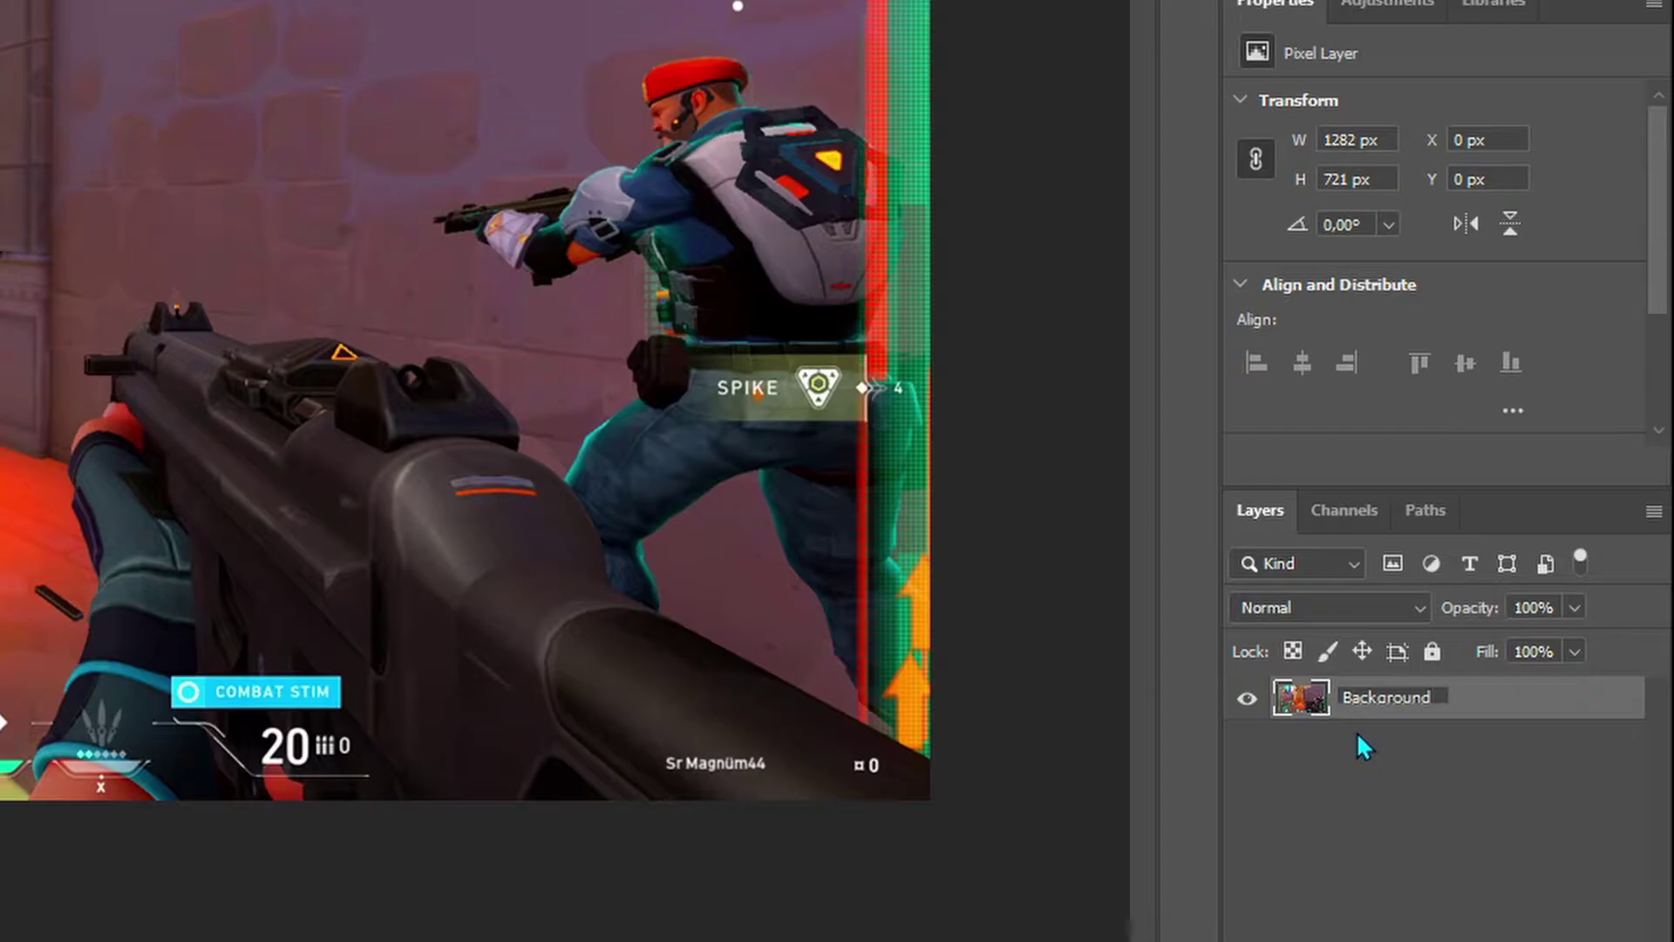
pyautogui.press('Return')
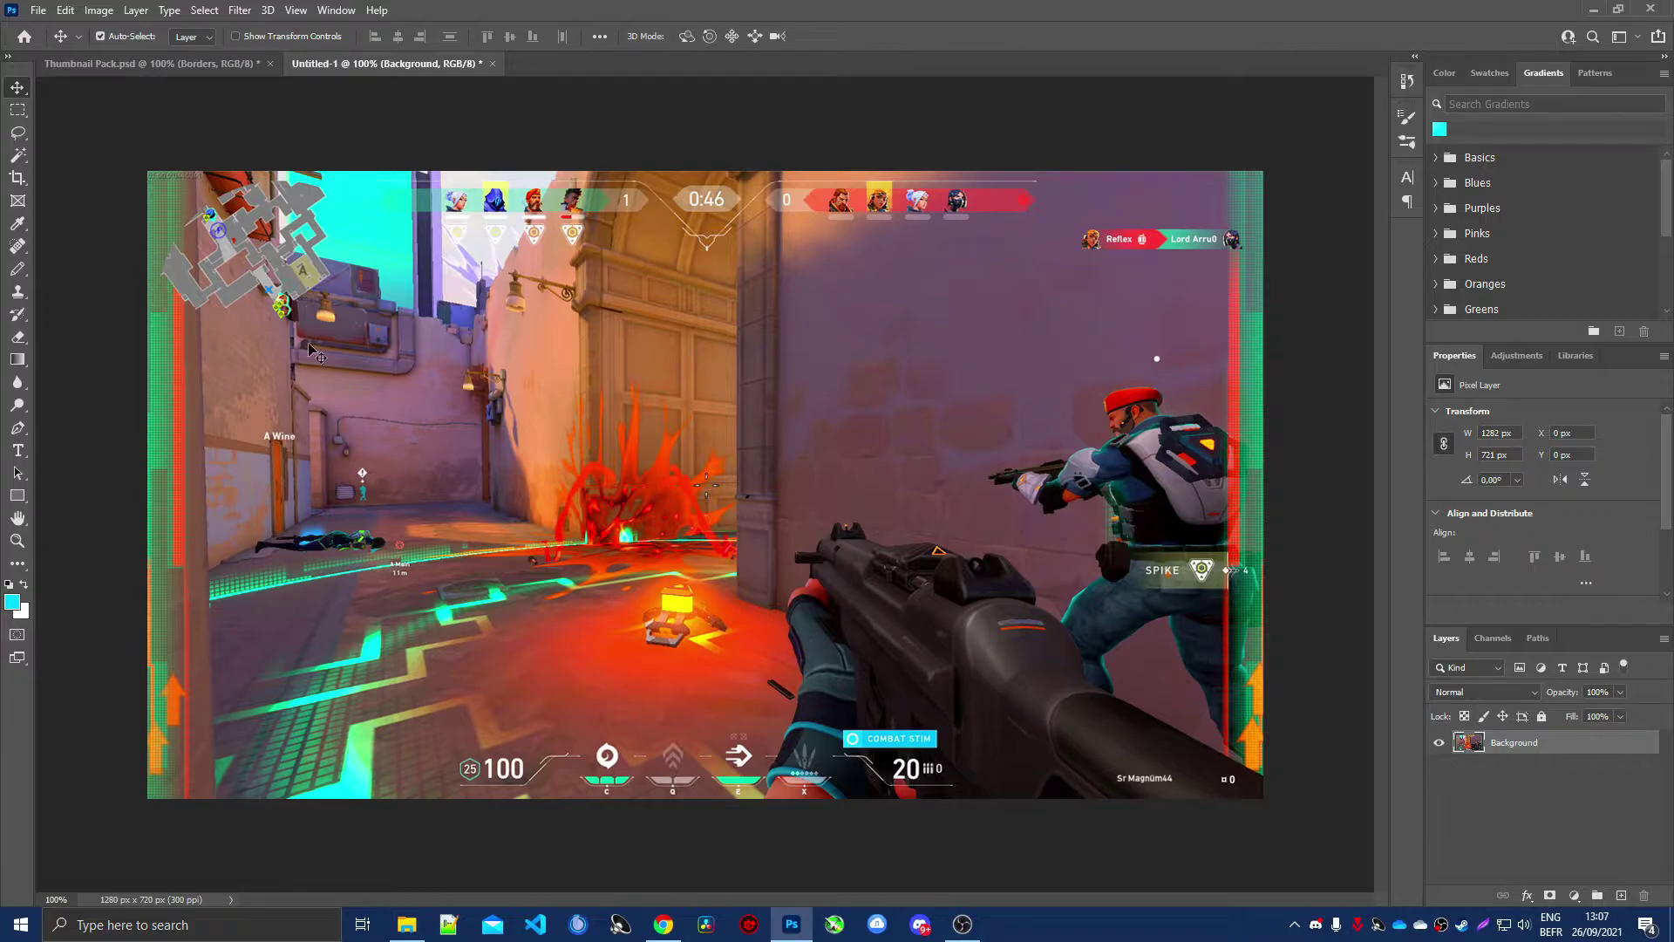
# Enlarge the gameplay screenshot to about 1787 x 1005 px so it extends beyond the canvas and crops out the game interface.
pyautogui.press('ctrl')
pyautogui.hotkey('ctrl', 't')
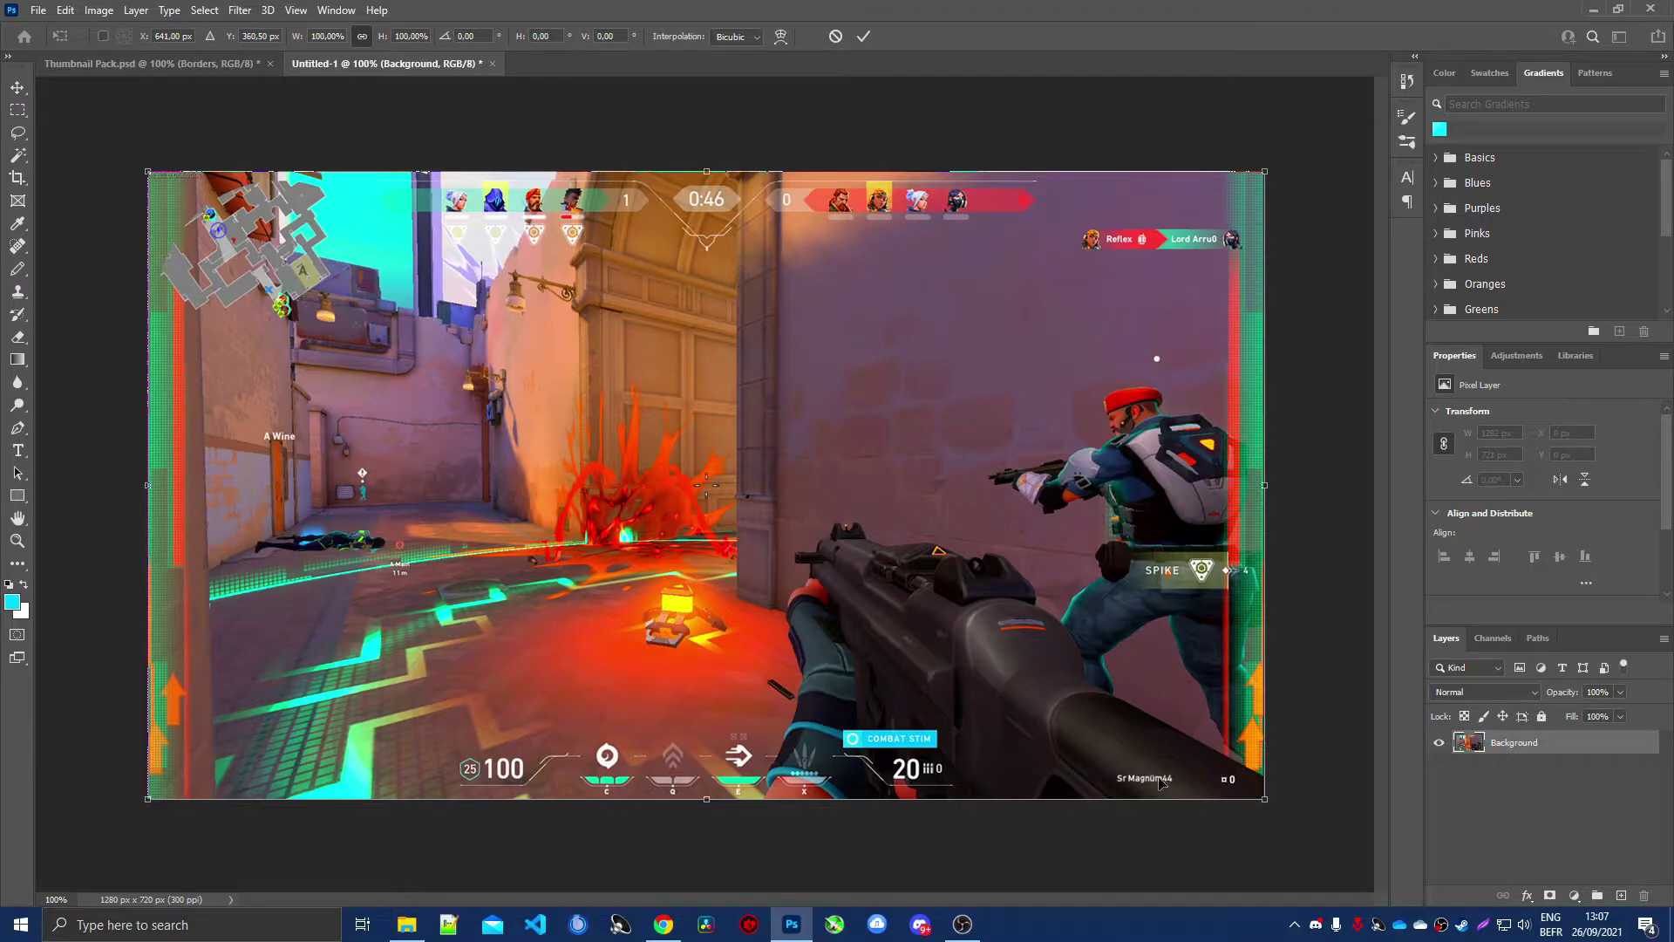
pyautogui.moveTo(1262, 797); pyautogui.dragTo(1419, 887)
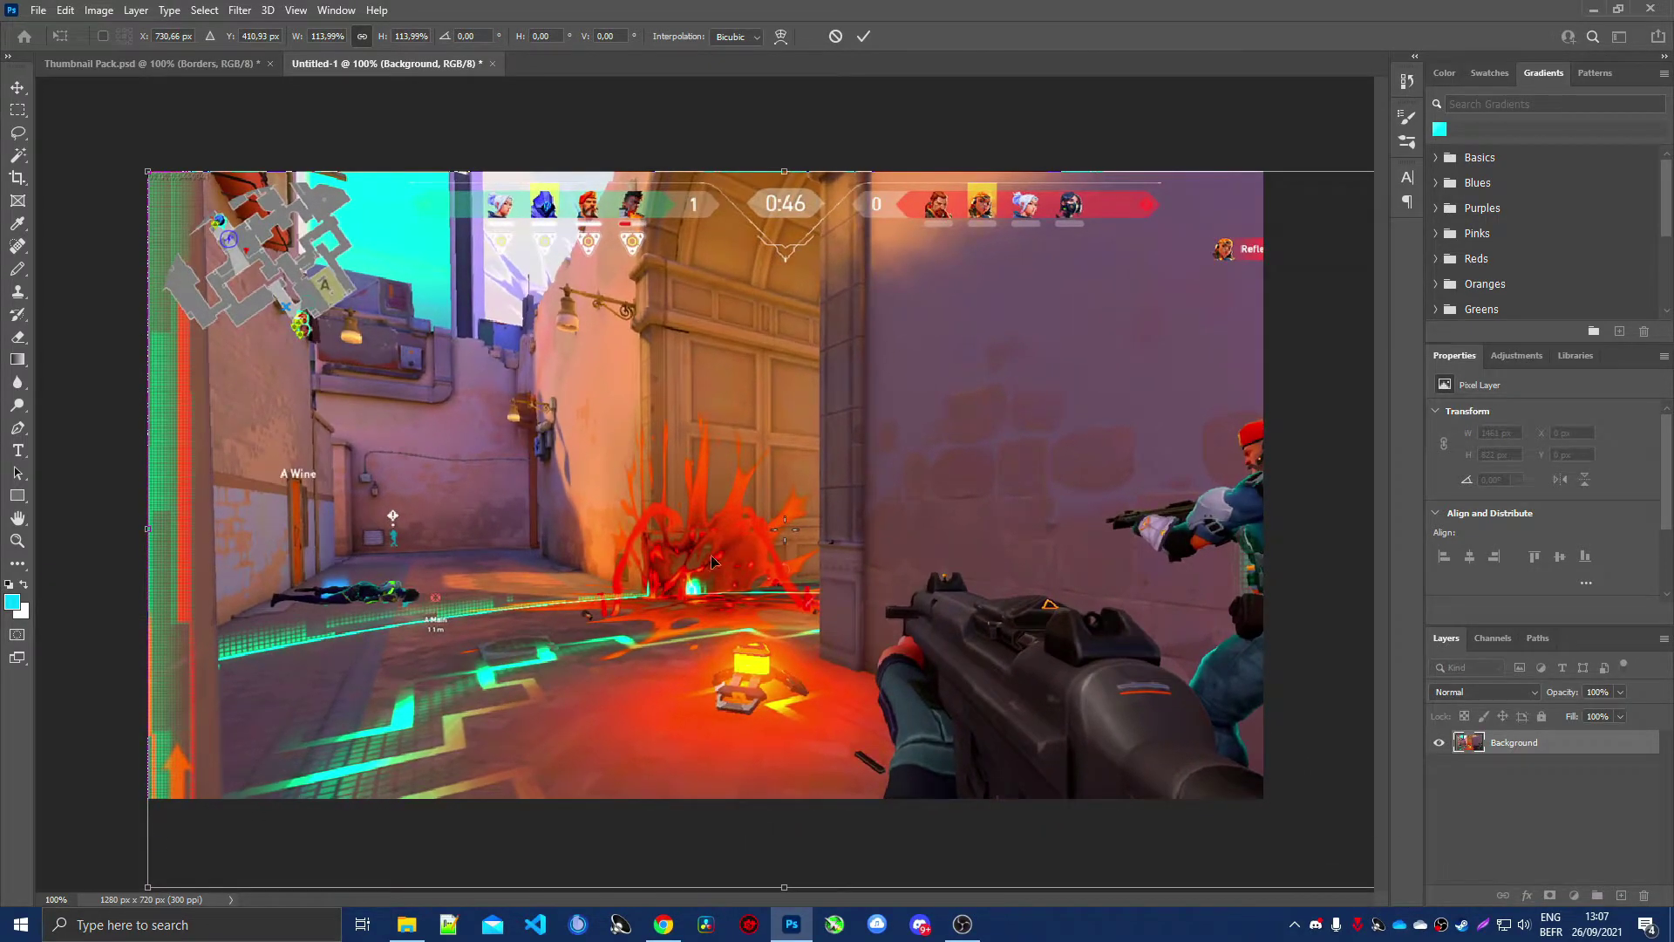
pyautogui.moveTo(145, 170); pyautogui.dragTo(4, 76)
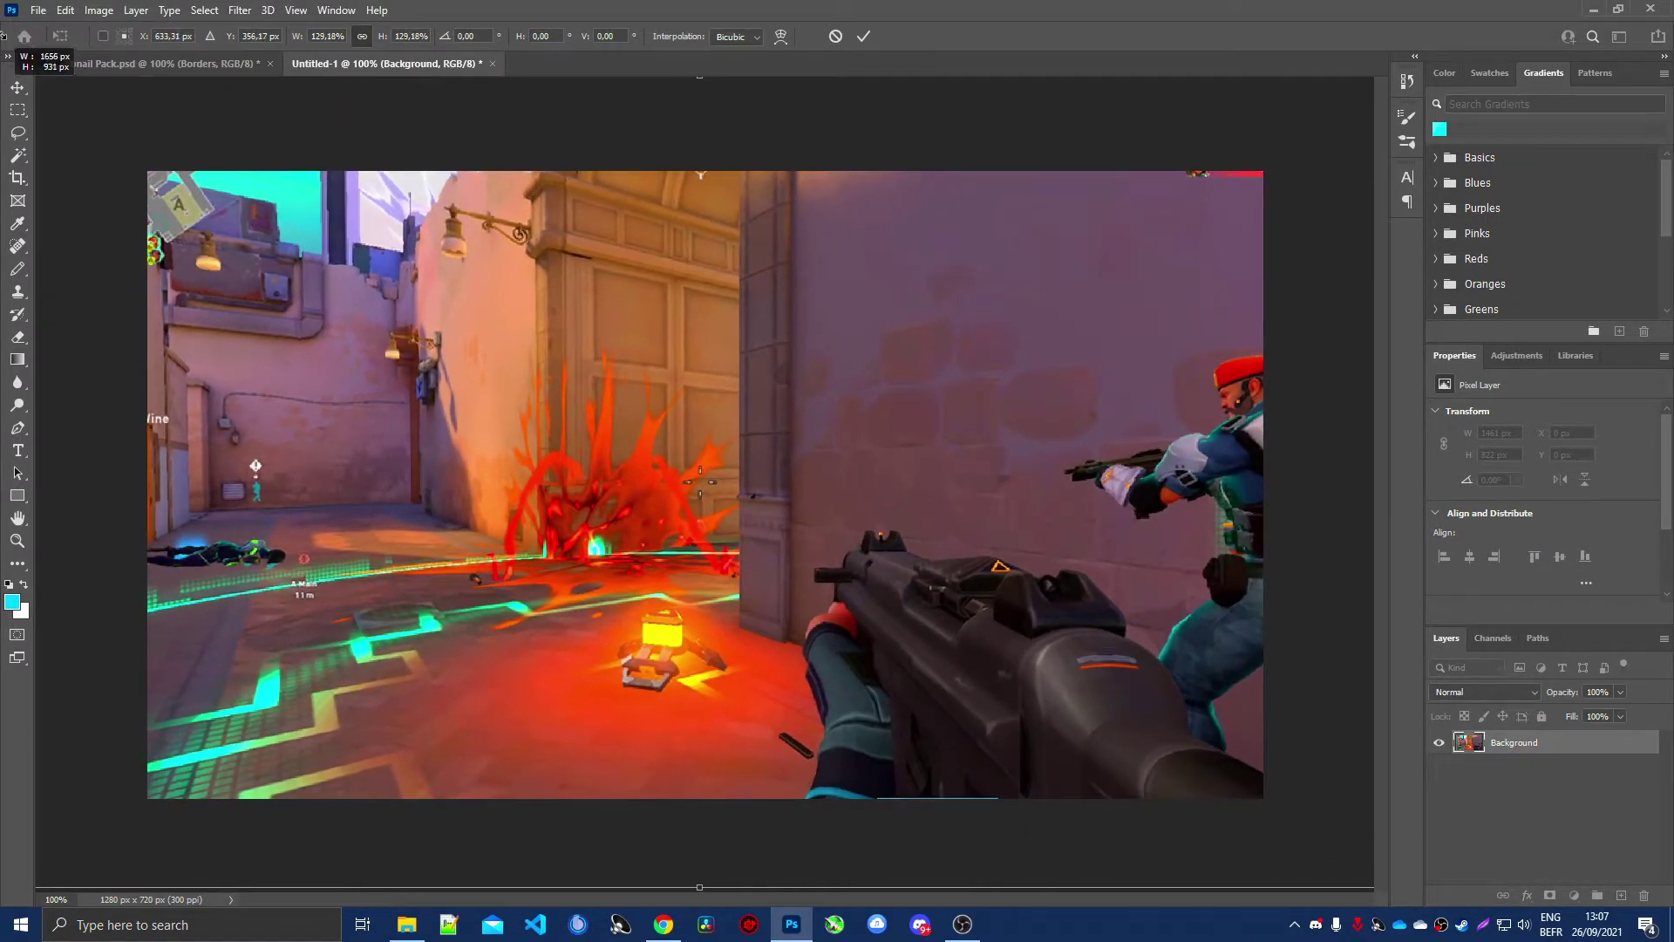
pyautogui.hotkey('ctrl', '0')
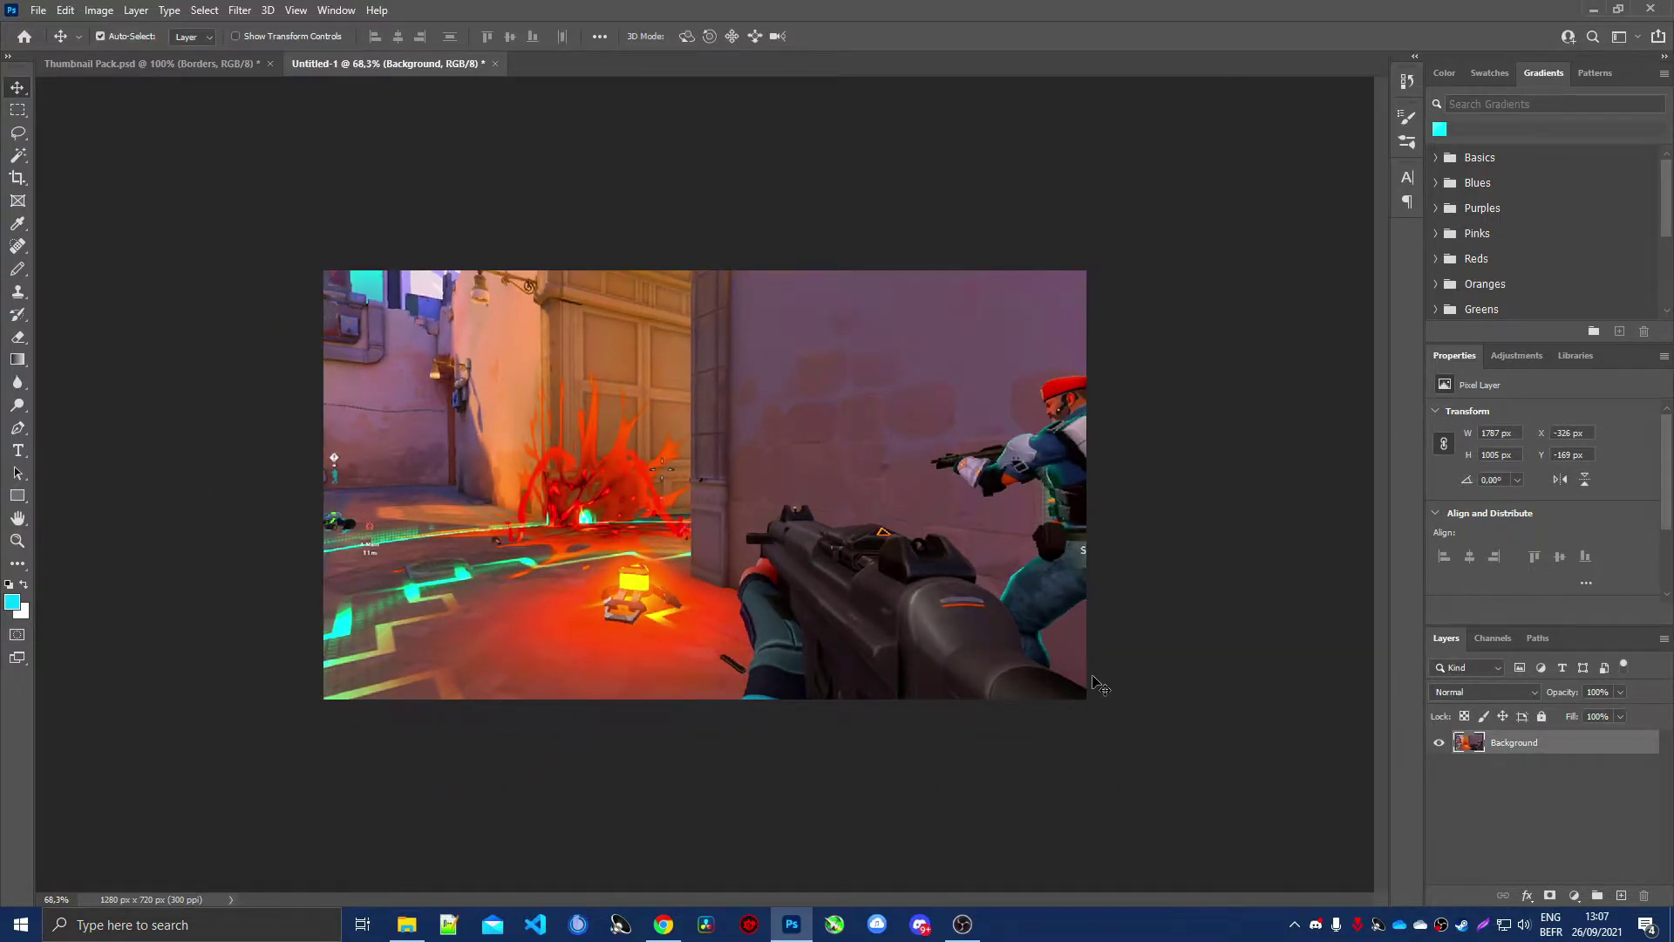
pyautogui.hotkey('ctrl', '1')
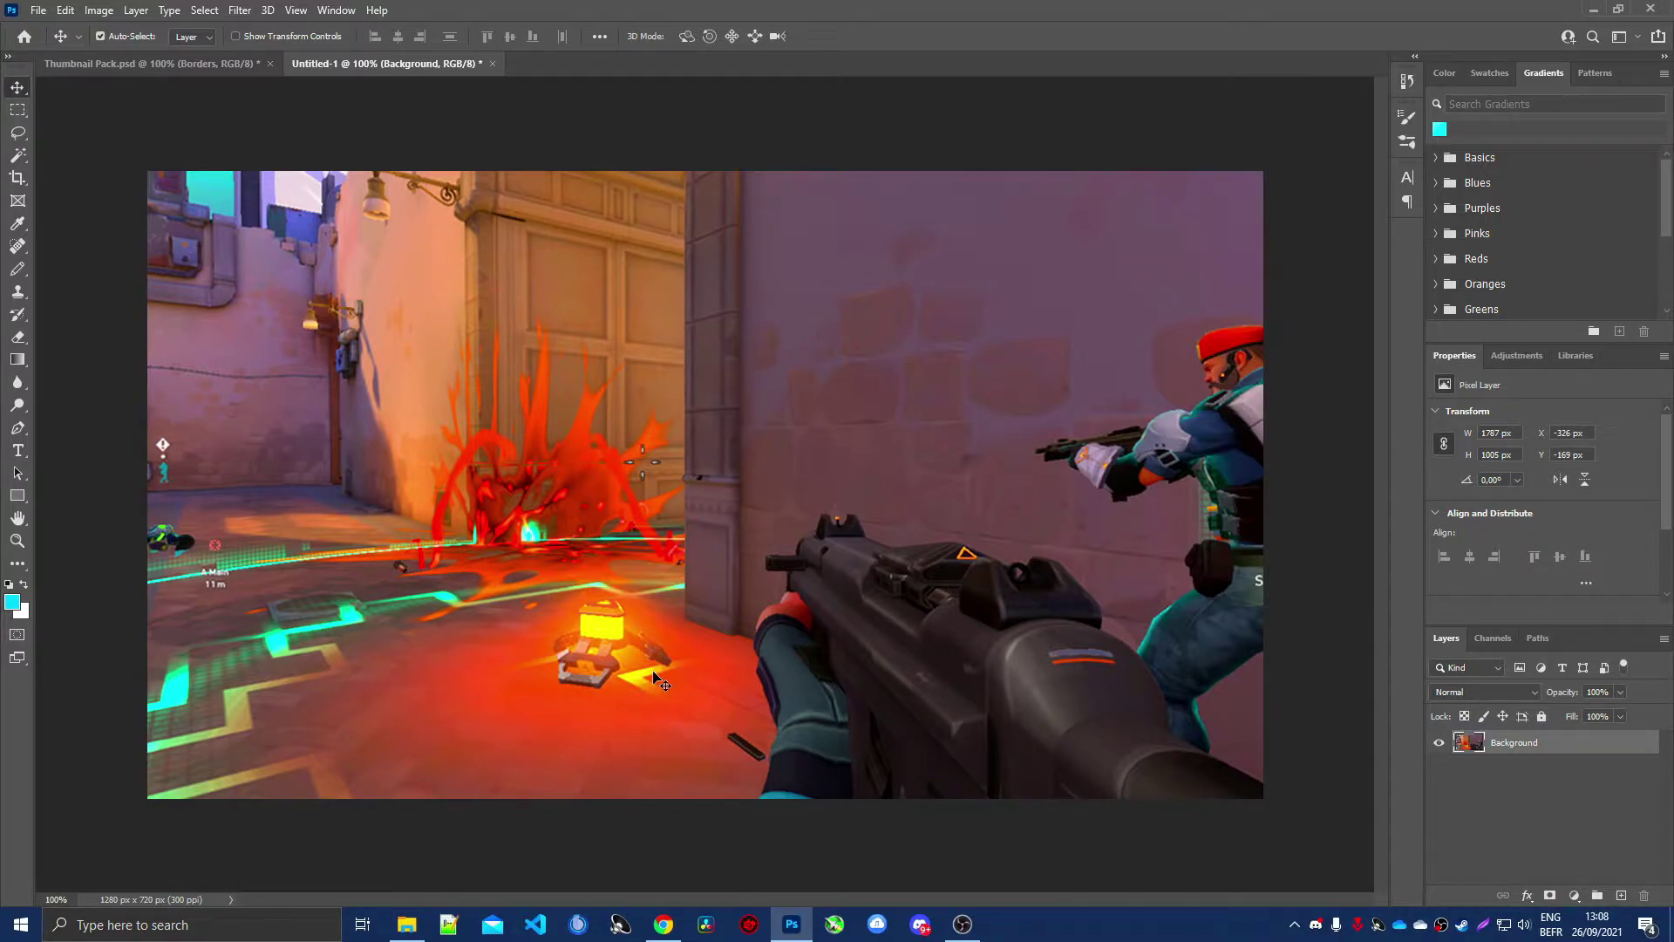
# Expand the Borders group in Thumbnail Pack.psd and show the orange-tagged yellow-to-red border layer.
pyautogui.click(136, 64)
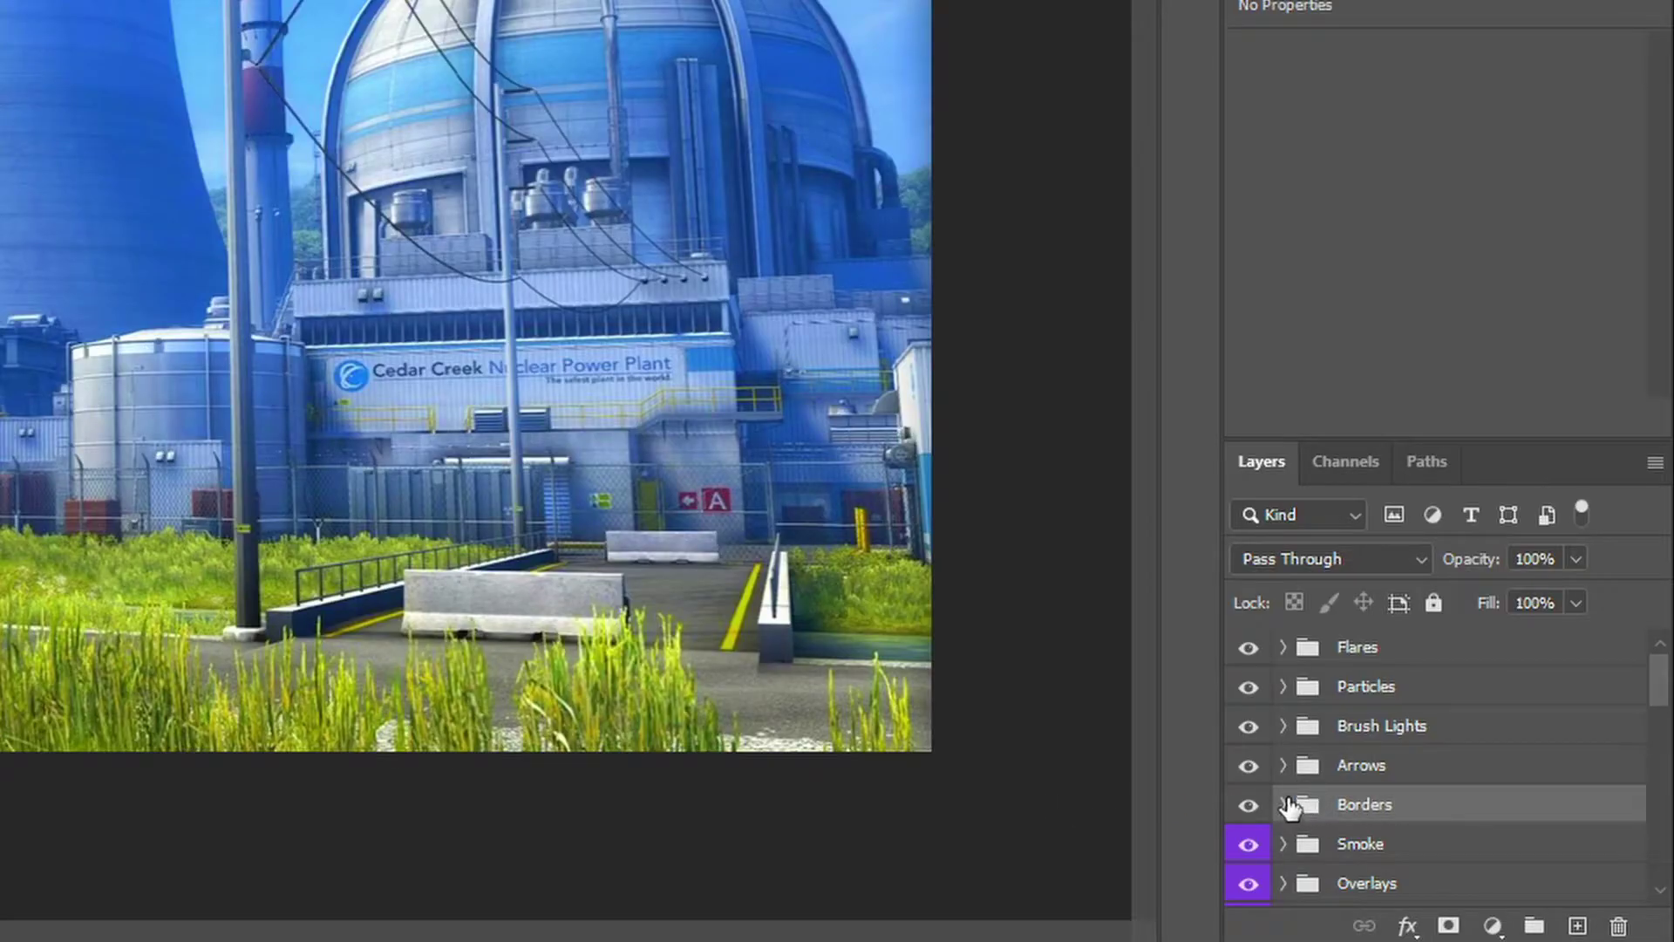
pyautogui.click(1283, 804)
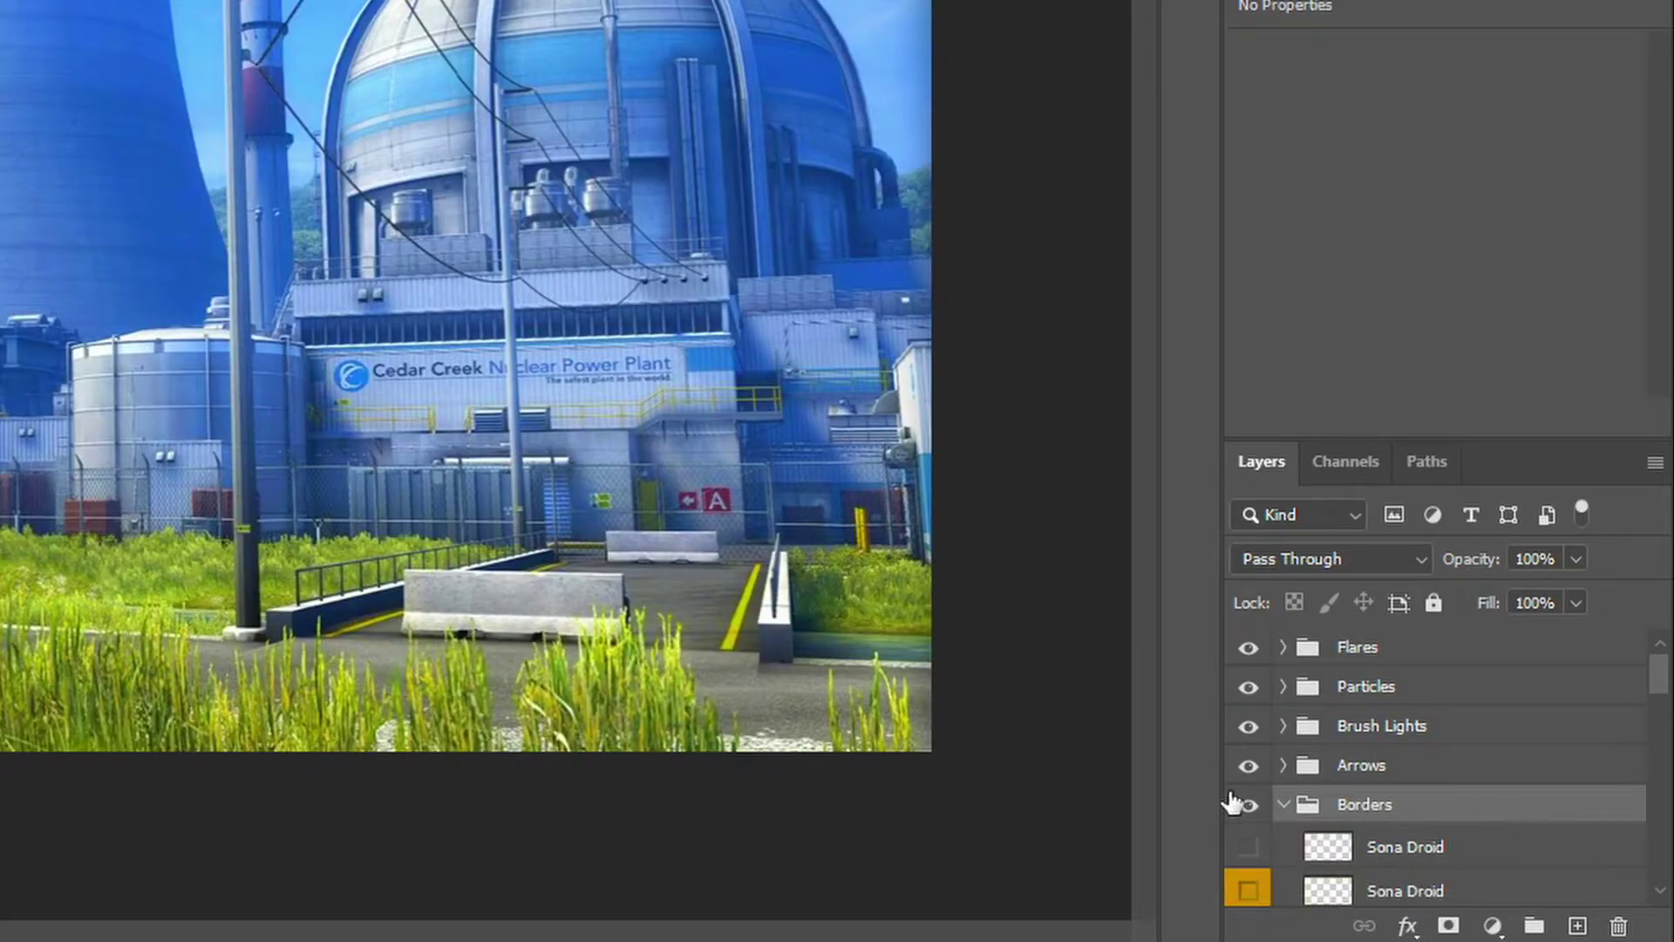
pyautogui.scroll(-3, 1390, 803)
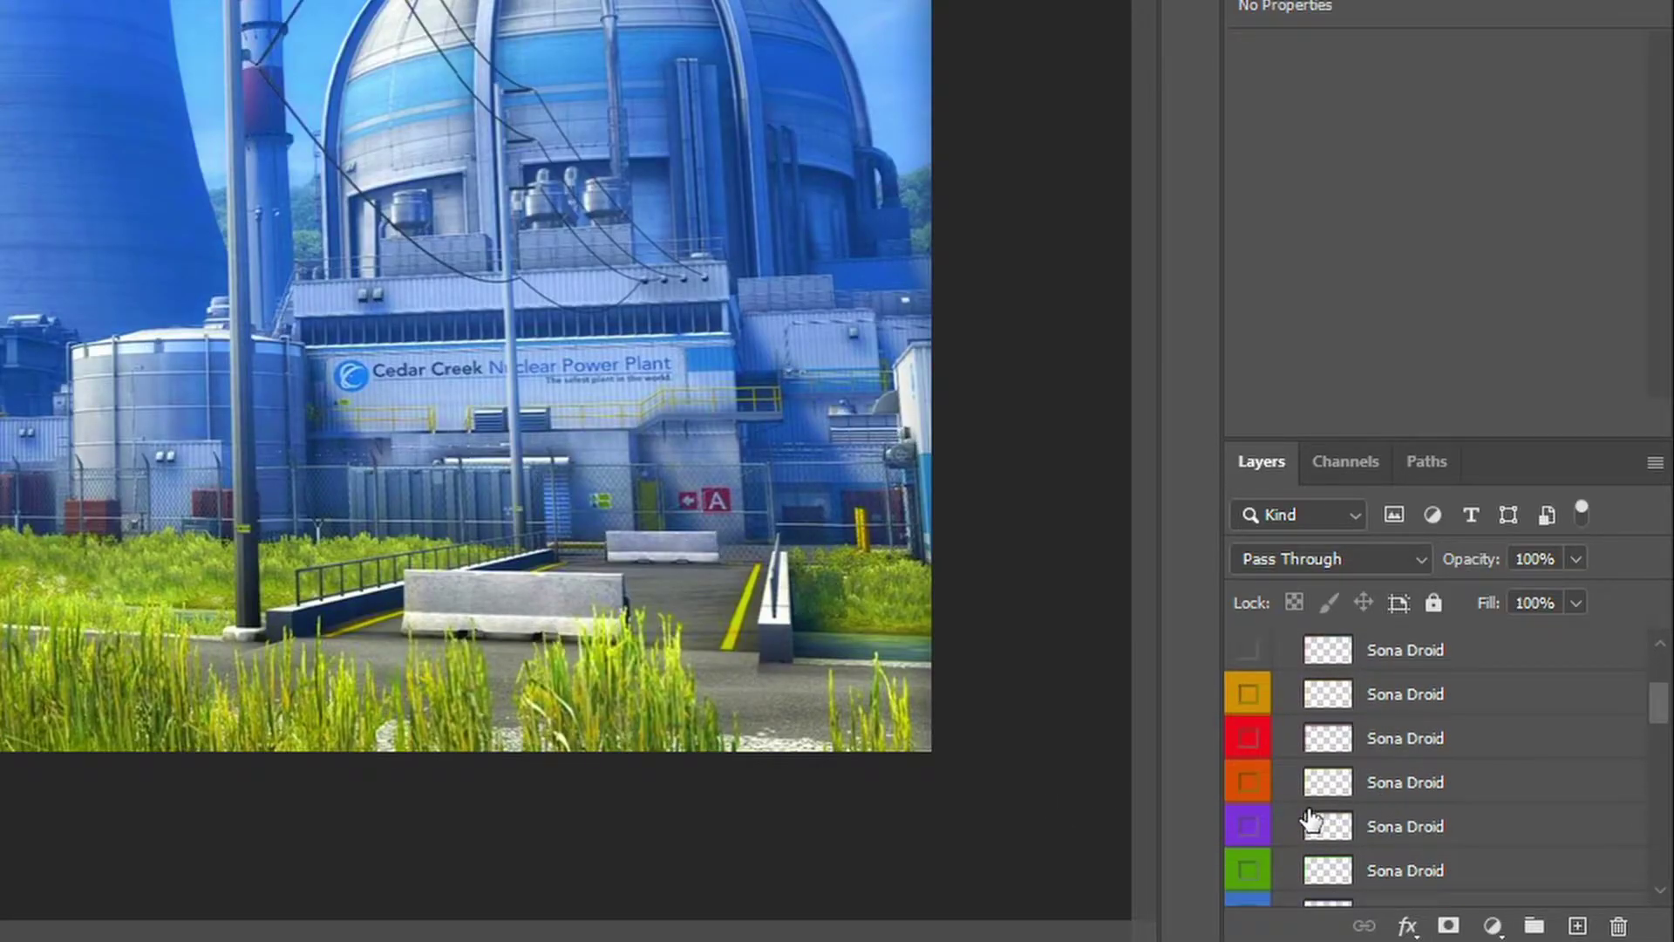
pyautogui.click(1249, 785)
pyautogui.click(1482, 800)
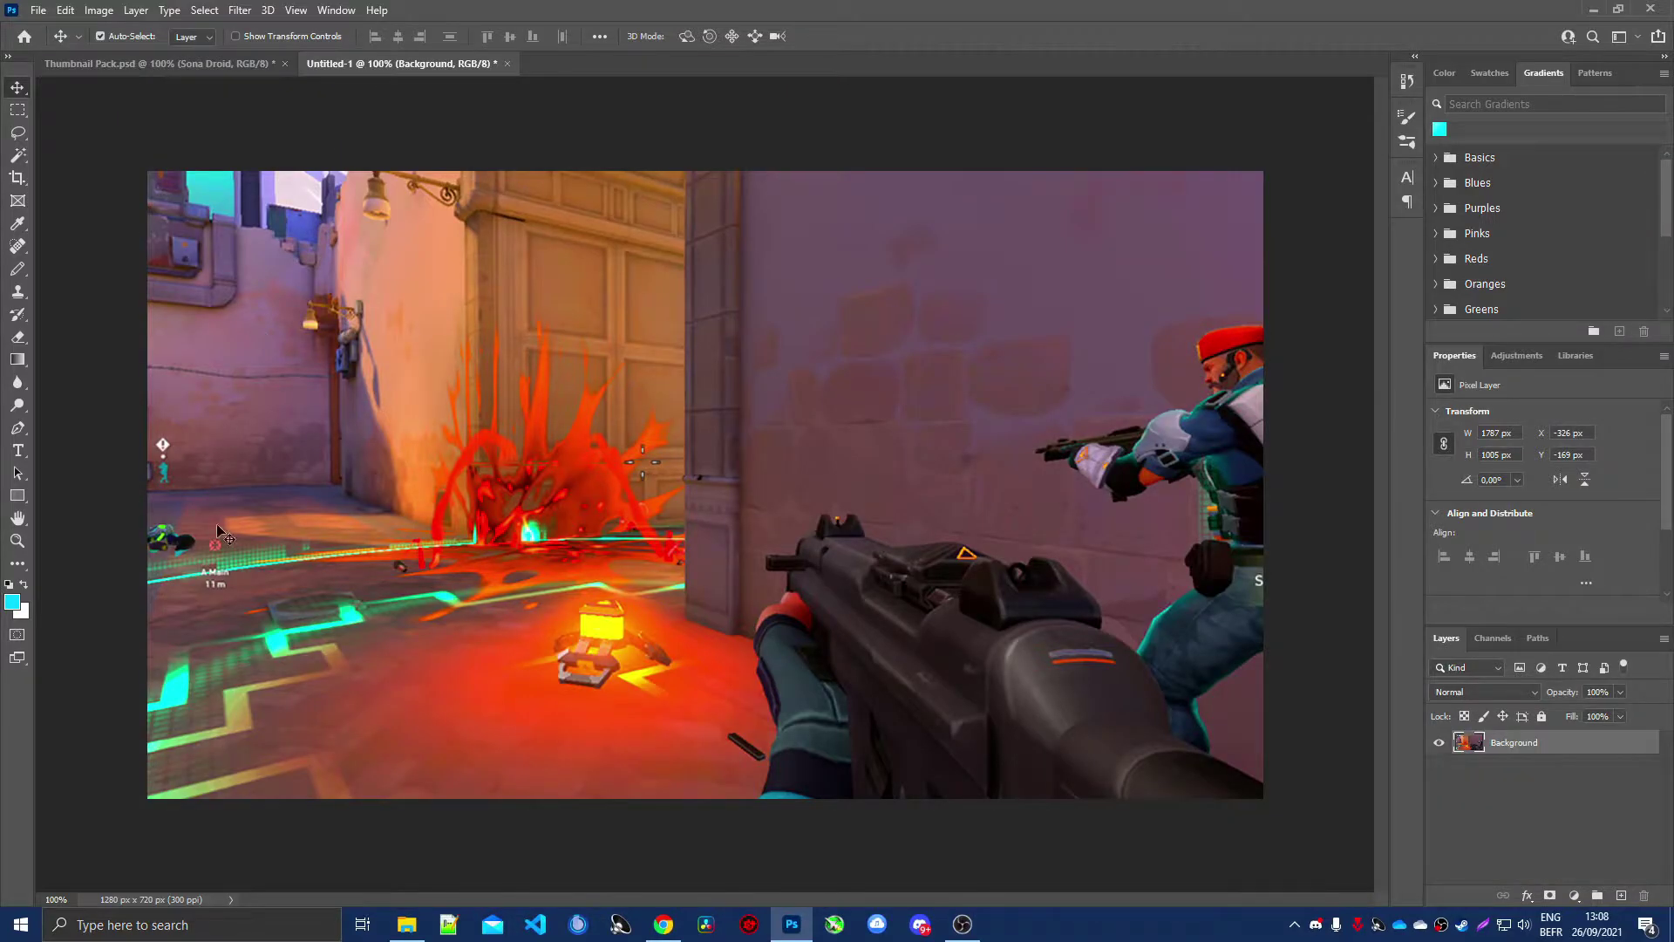
# Preview the green border layer in Thumbnail Pack.psd in place of the yellow-to-red one and hide it again.
pyautogui.click(128, 61)
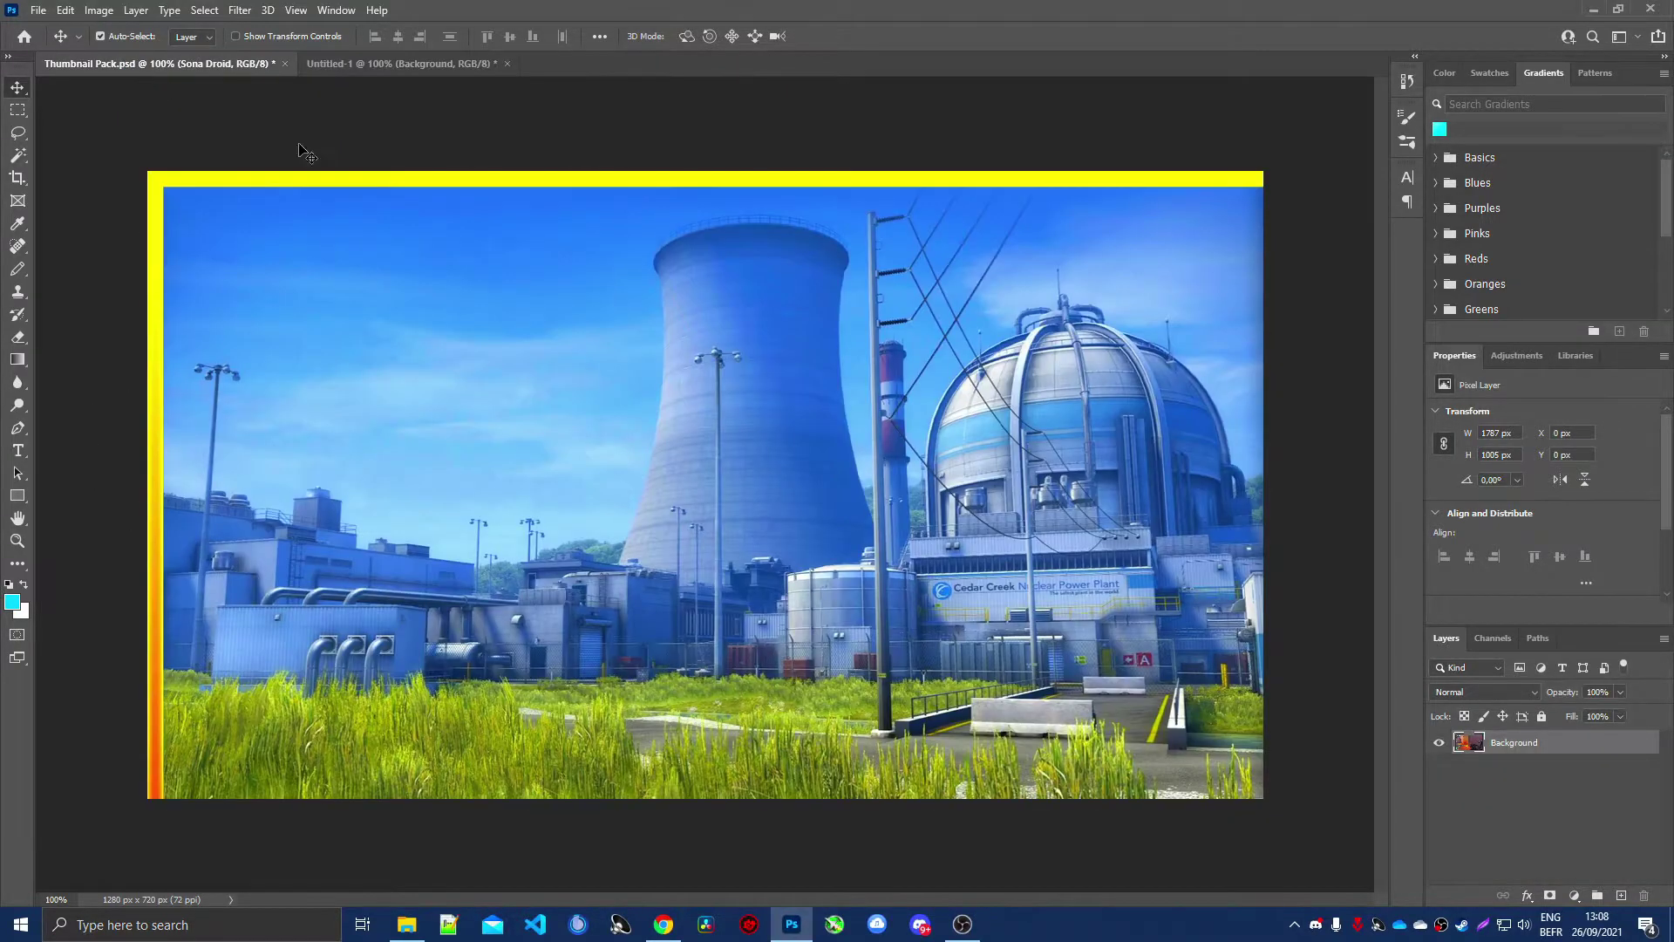
pyautogui.scroll(-1, 1505, 881)
pyautogui.click(1439, 828)
pyautogui.click(1439, 877)
pyautogui.scroll(-1, 1531, 859)
pyautogui.click(1528, 835)
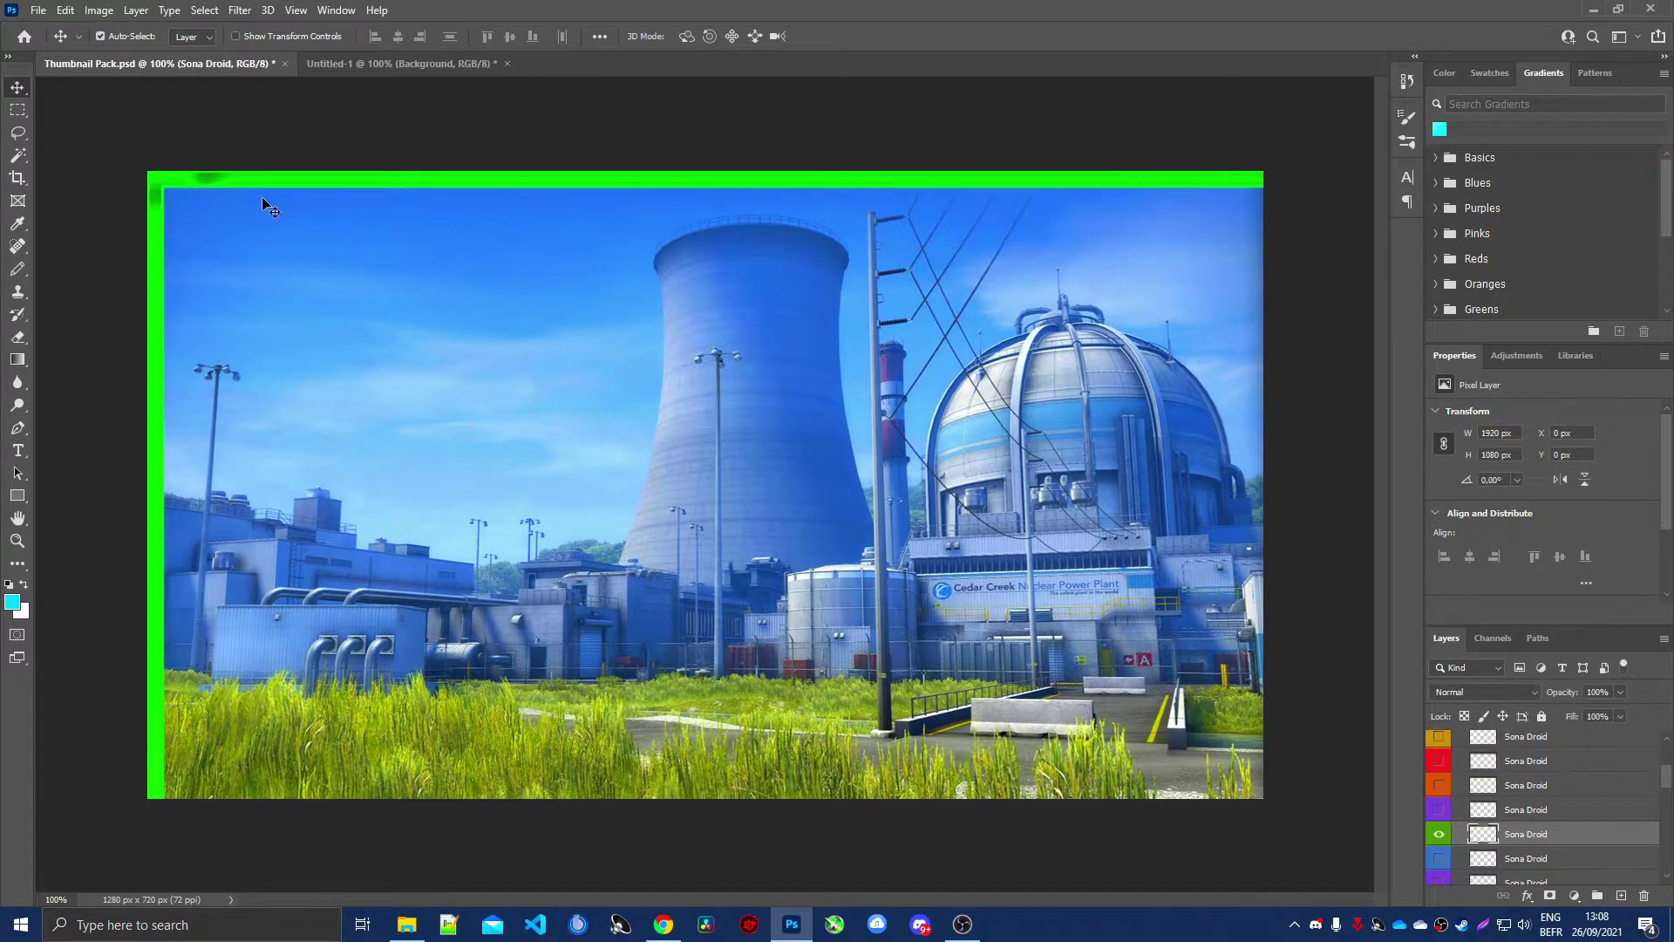
pyautogui.click(1439, 834)
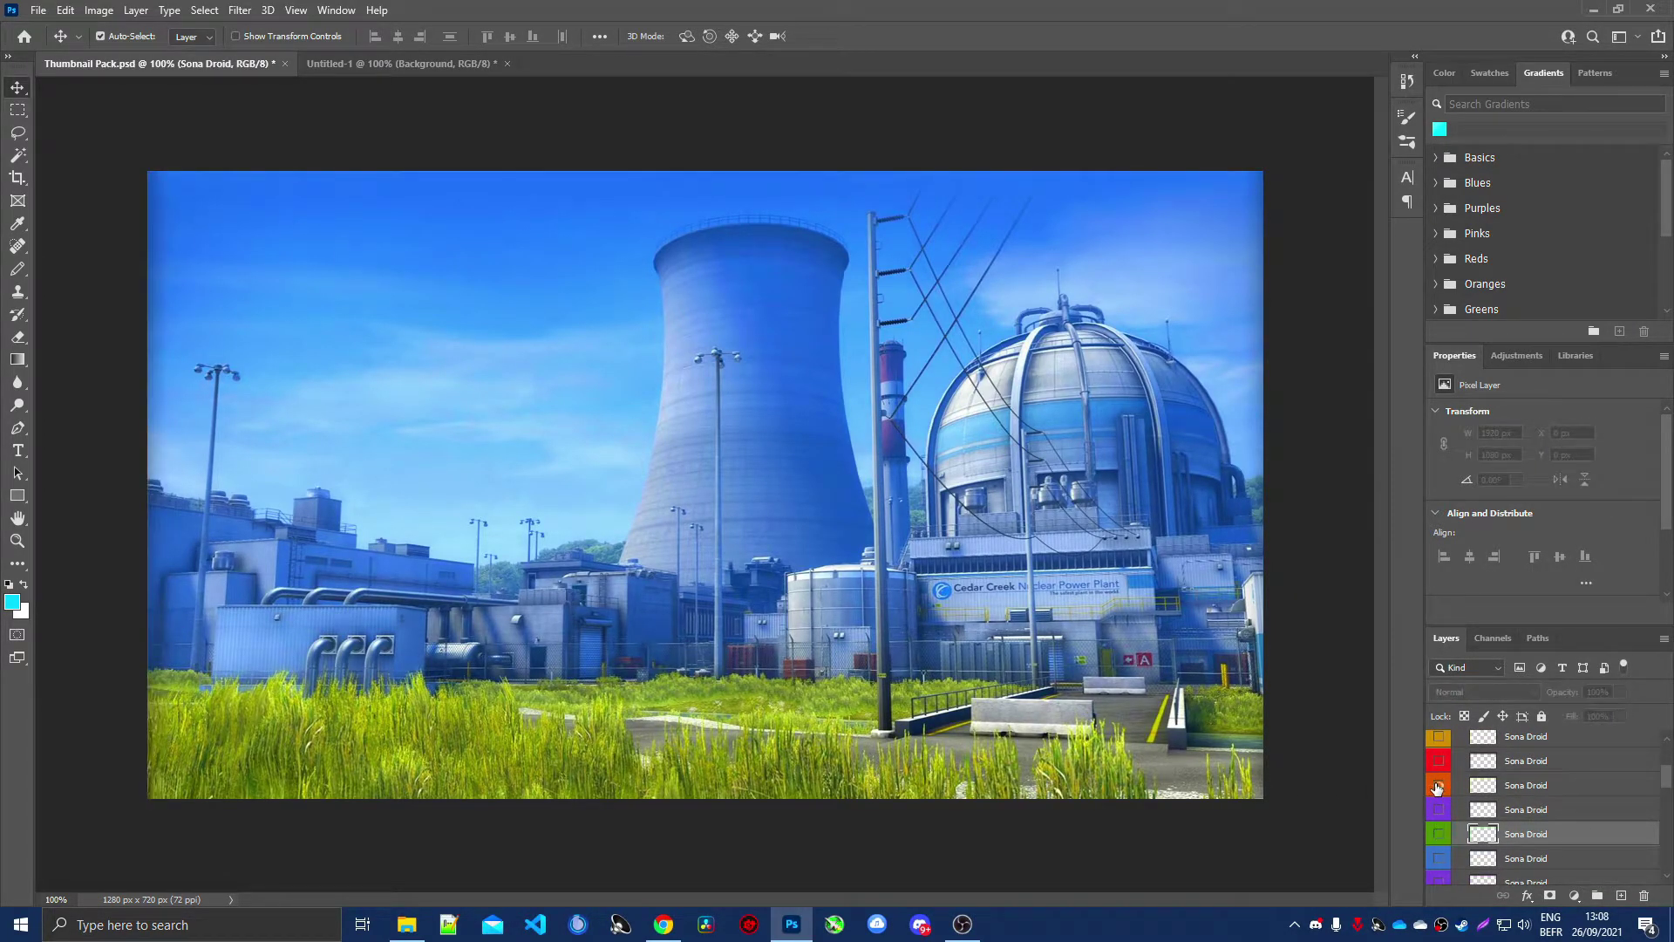
# Show and select the orange-tagged yellow-to-red border layer and copy it into the Untitled-1 document.
pyautogui.click(1439, 785)
pyautogui.click(1542, 787)
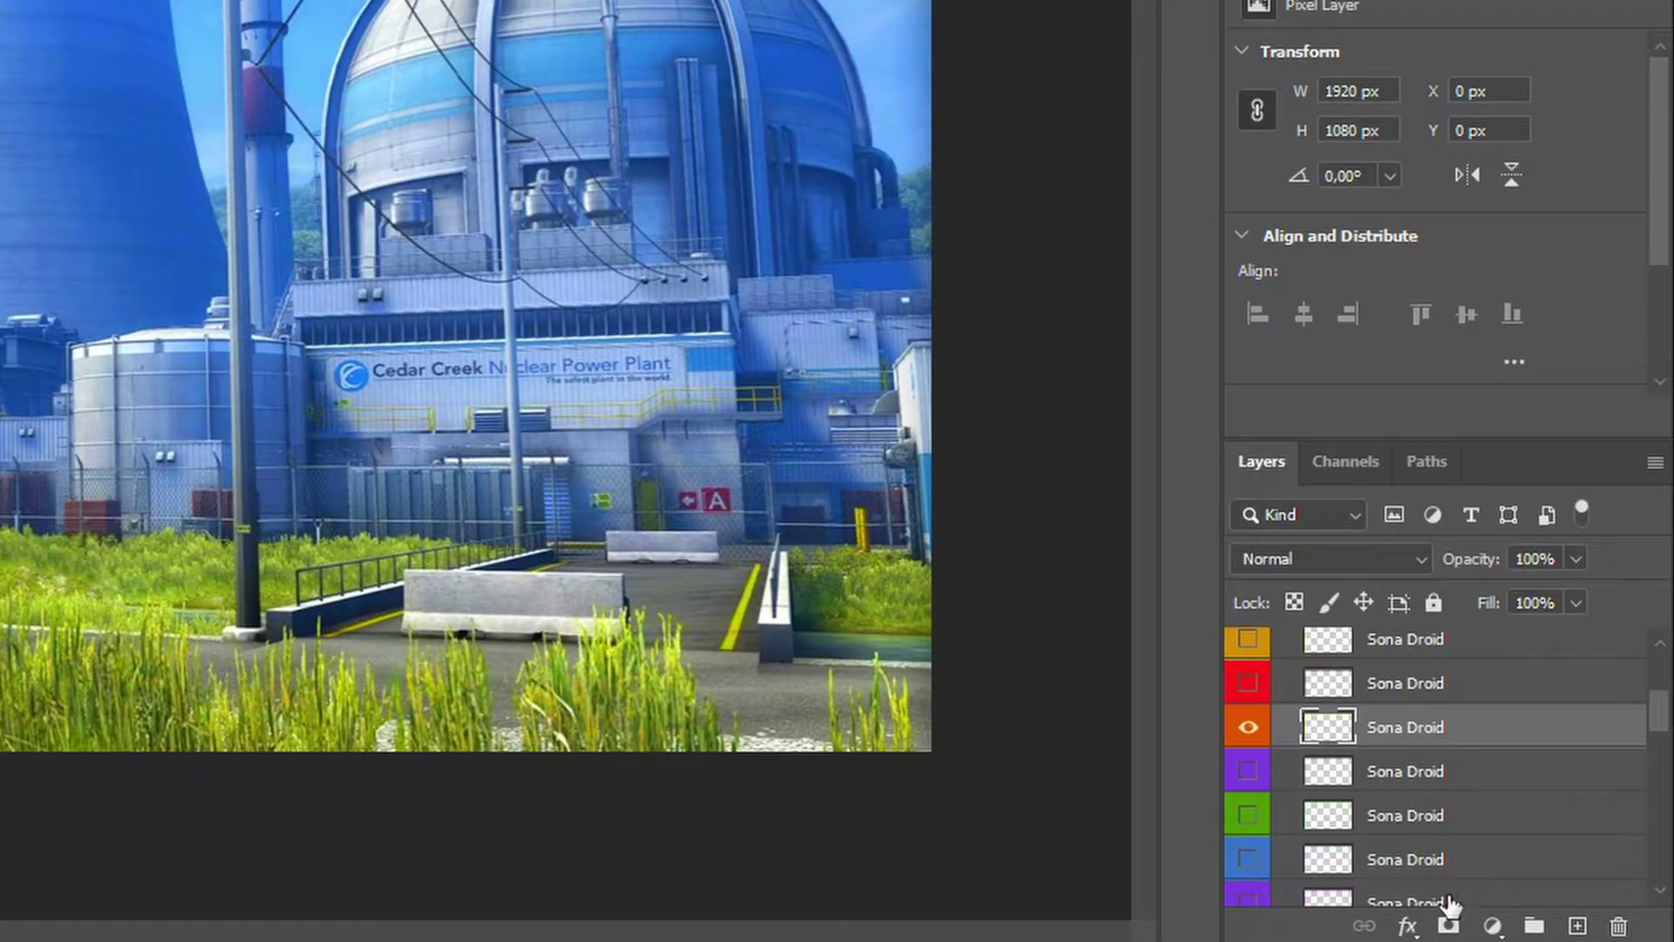
pyautogui.click(1247, 726)
pyautogui.click(1247, 726)
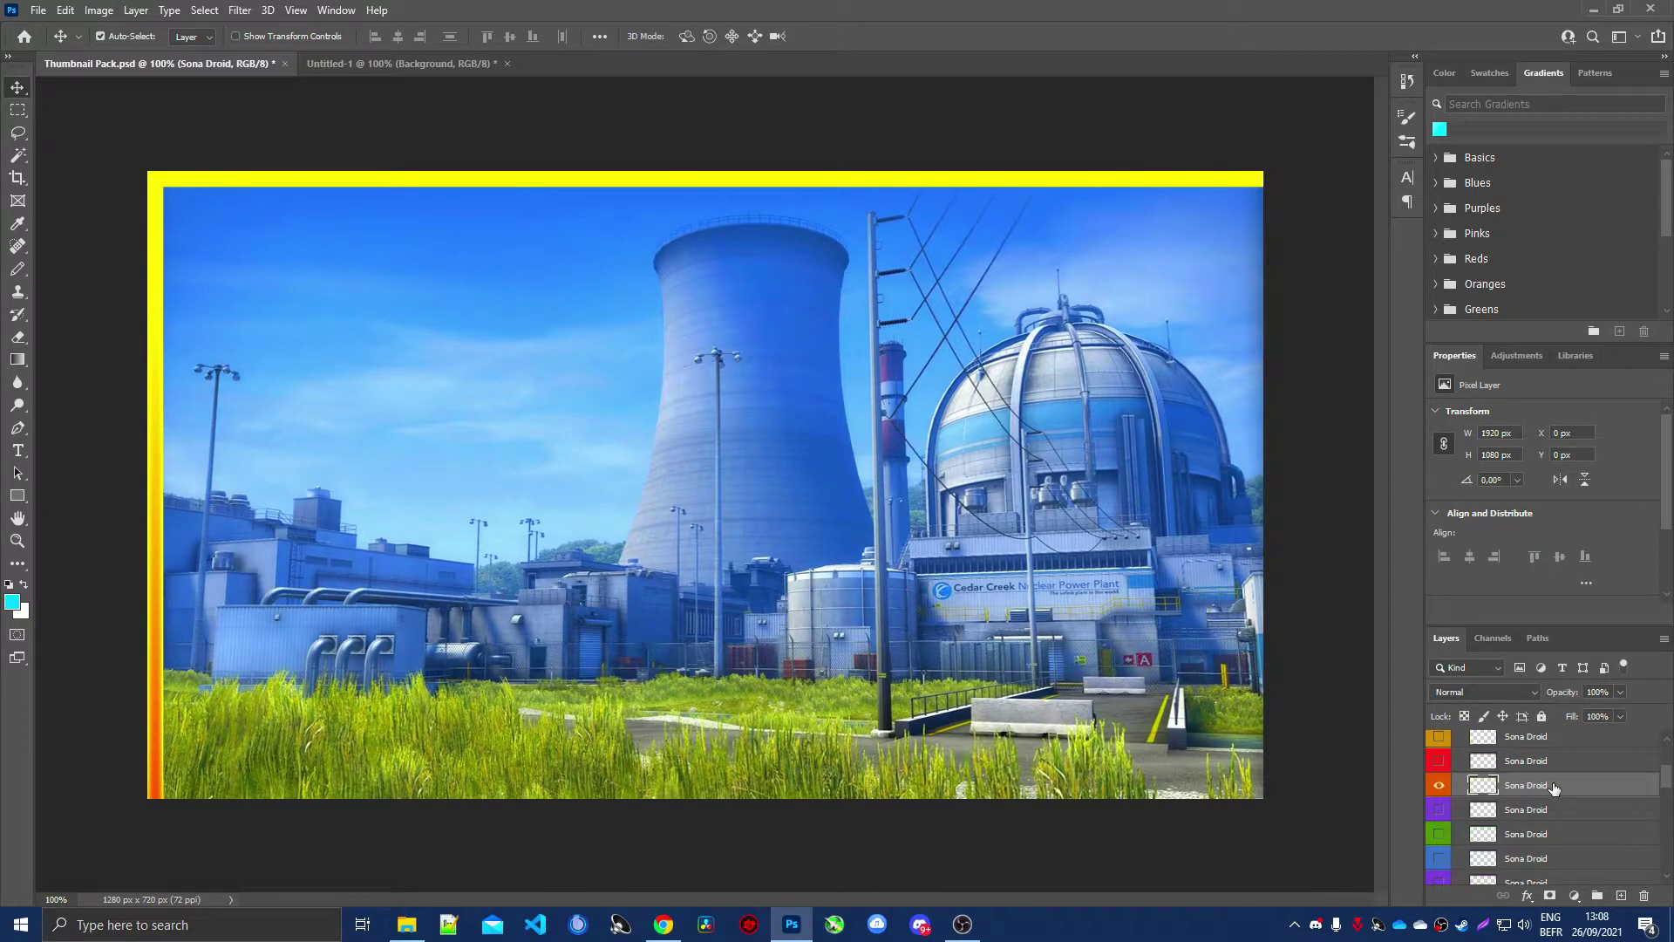
pyautogui.click(441, 65)
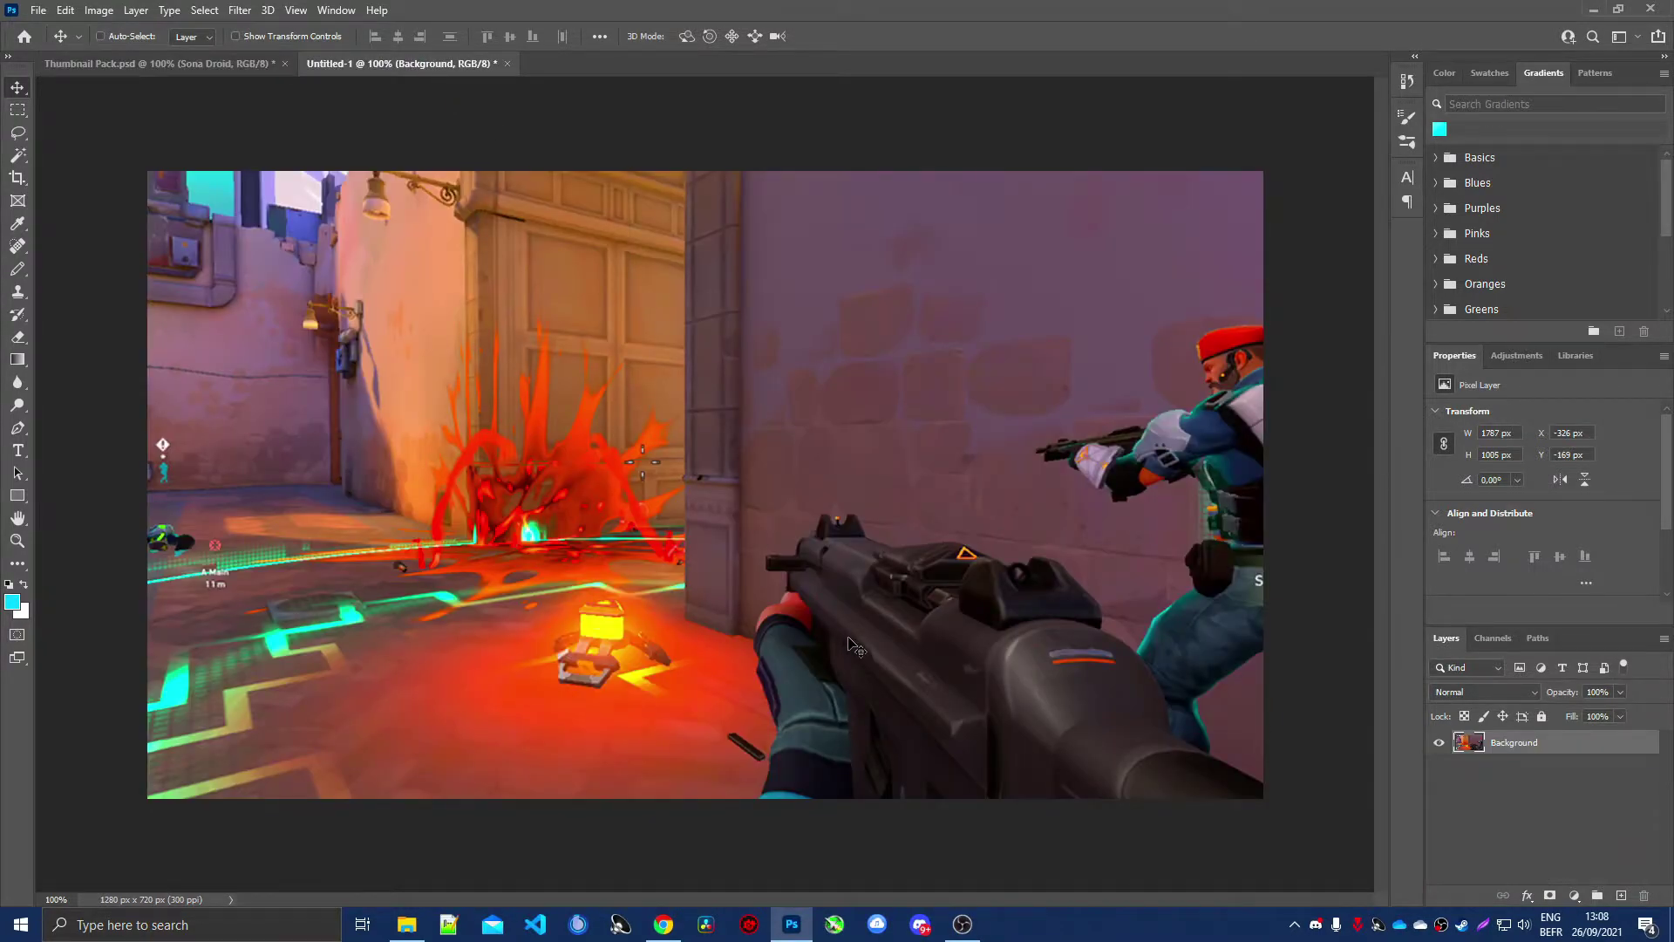
pyautogui.hotkey('ctrl', 'v')
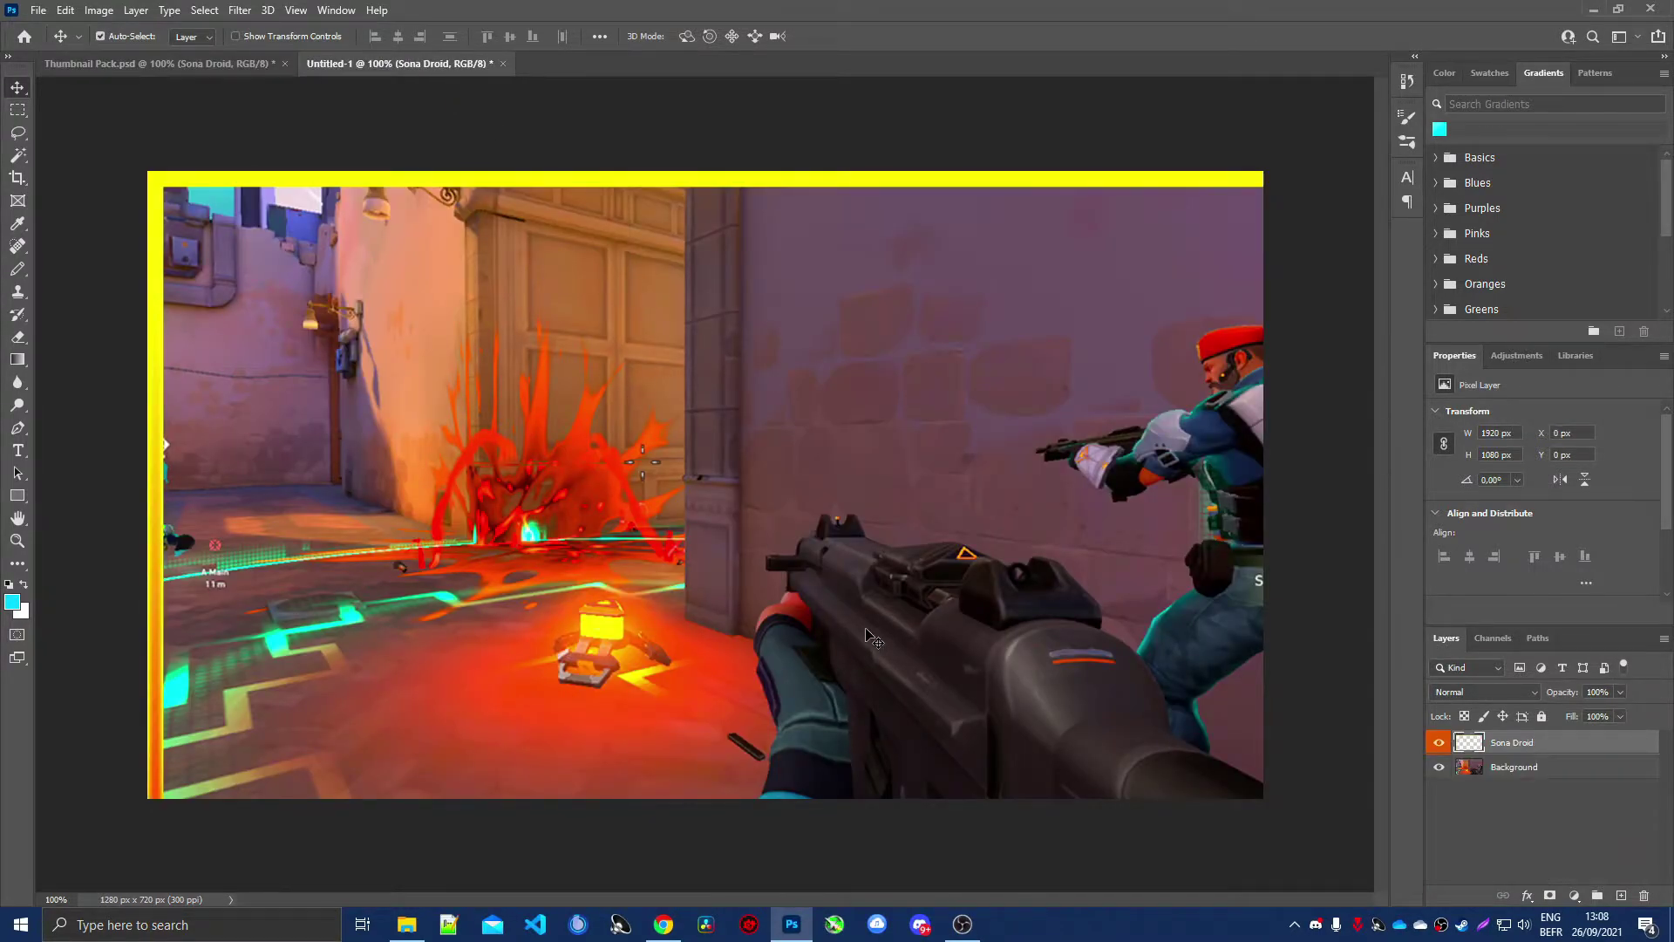
# Scale the pasted border down to 1280 x 720 px so it frames the whole canvas.
pyautogui.hotkey('ctrl', 't')
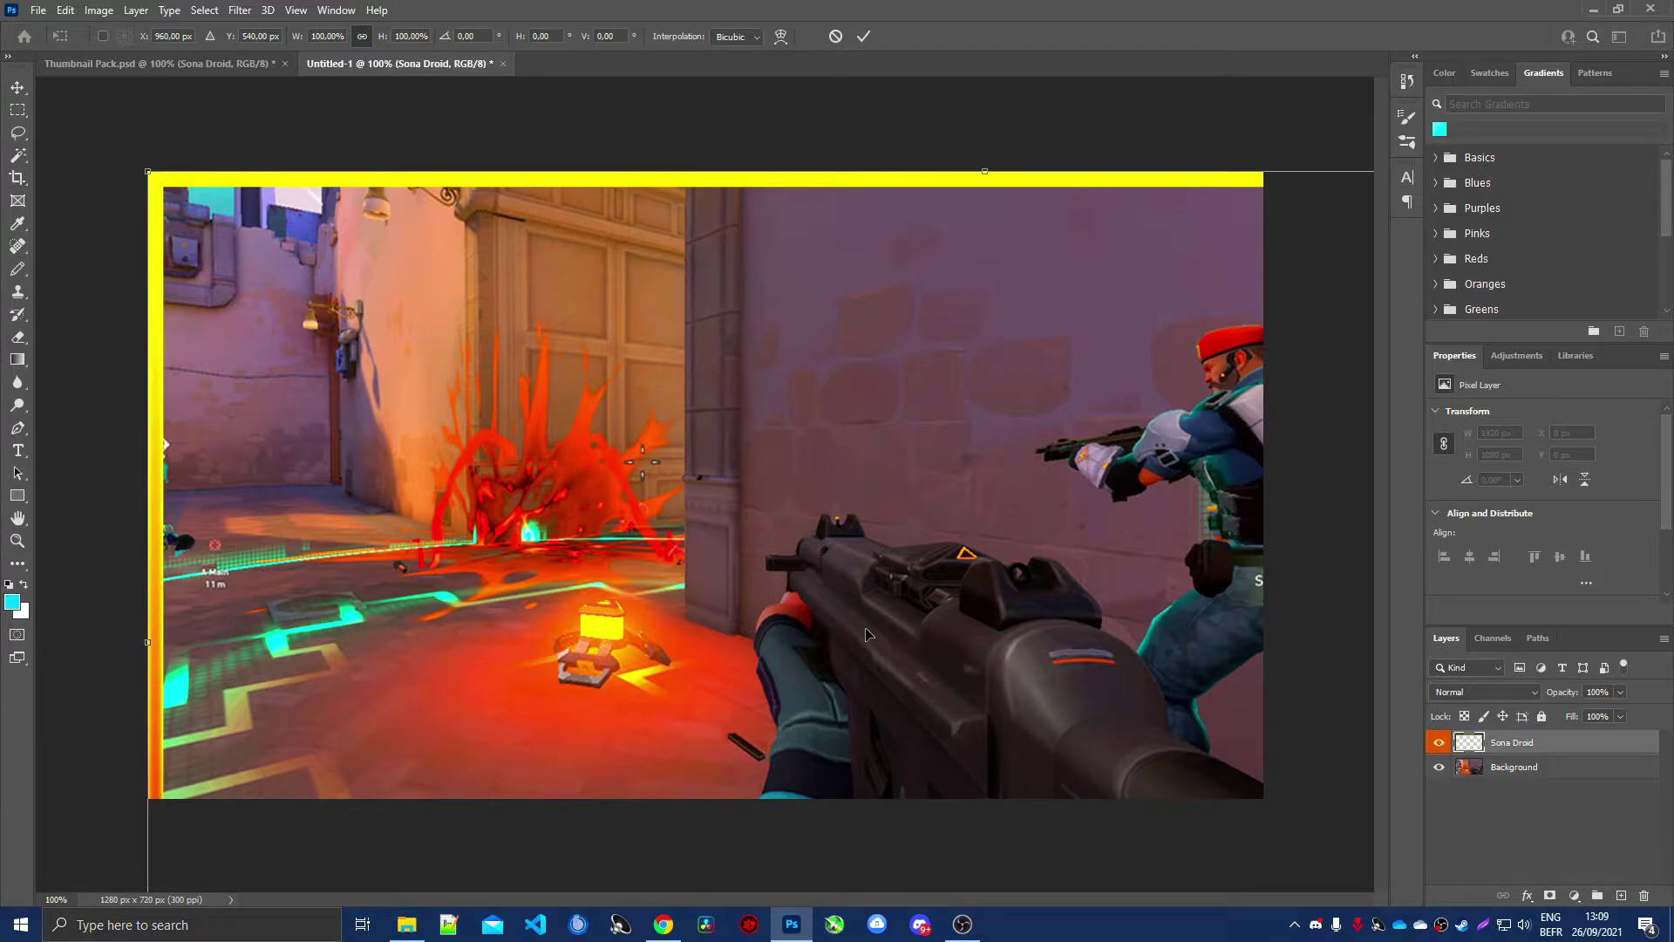
pyautogui.scroll(-4, 868, 634)
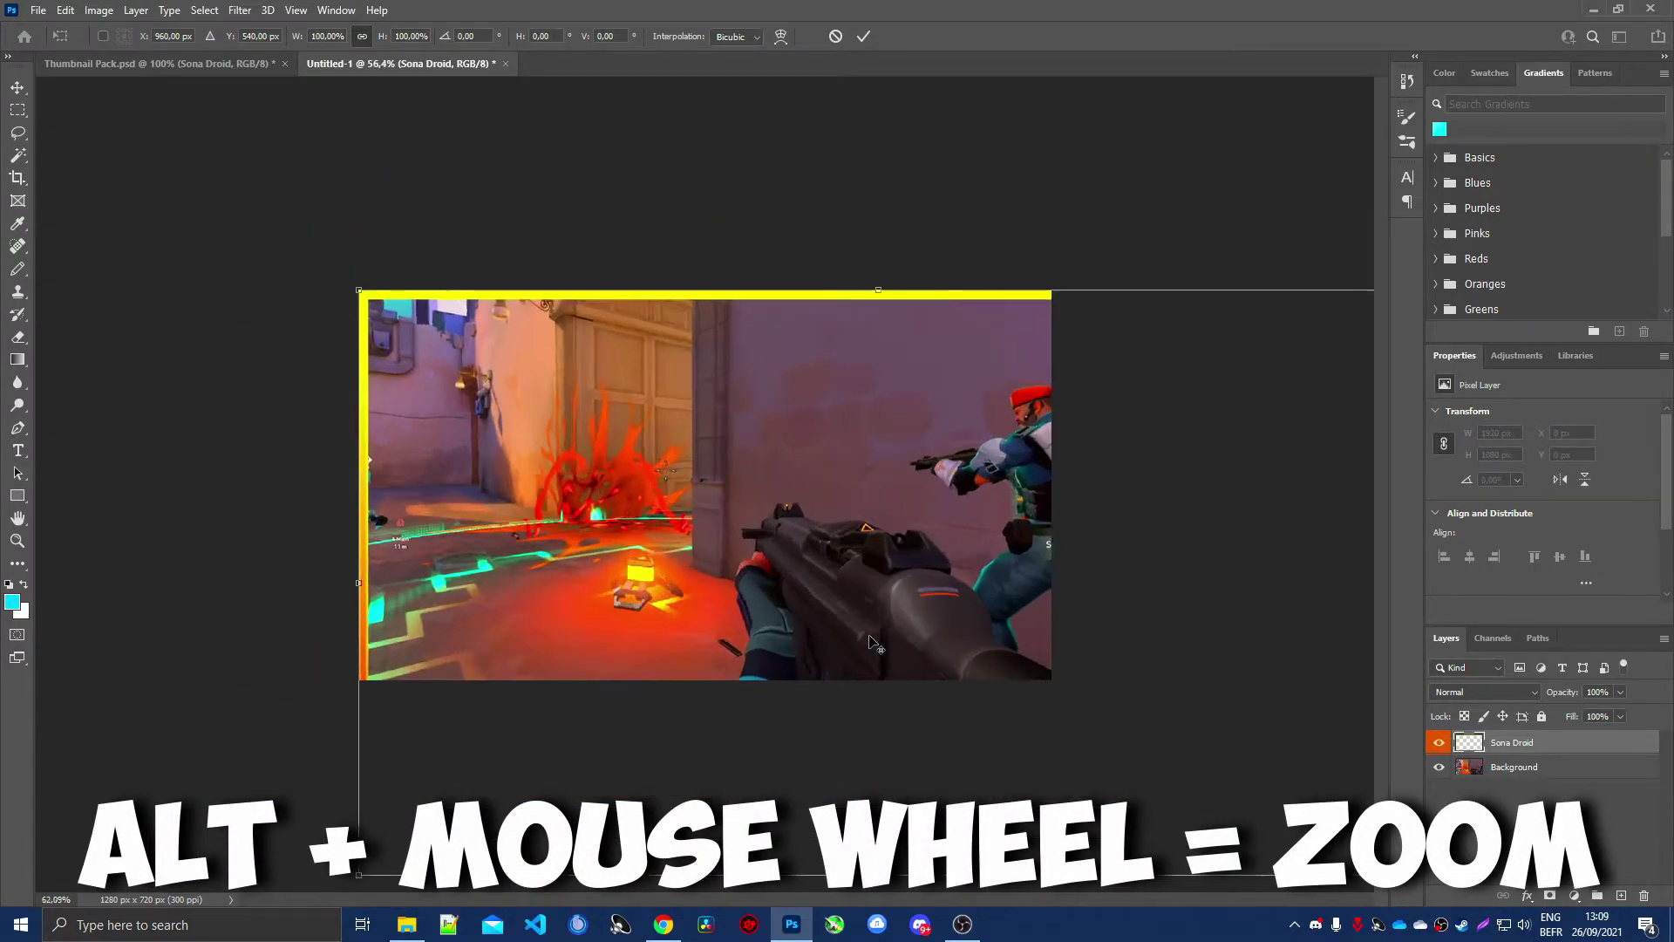
pyautogui.scroll(-3, 871, 642)
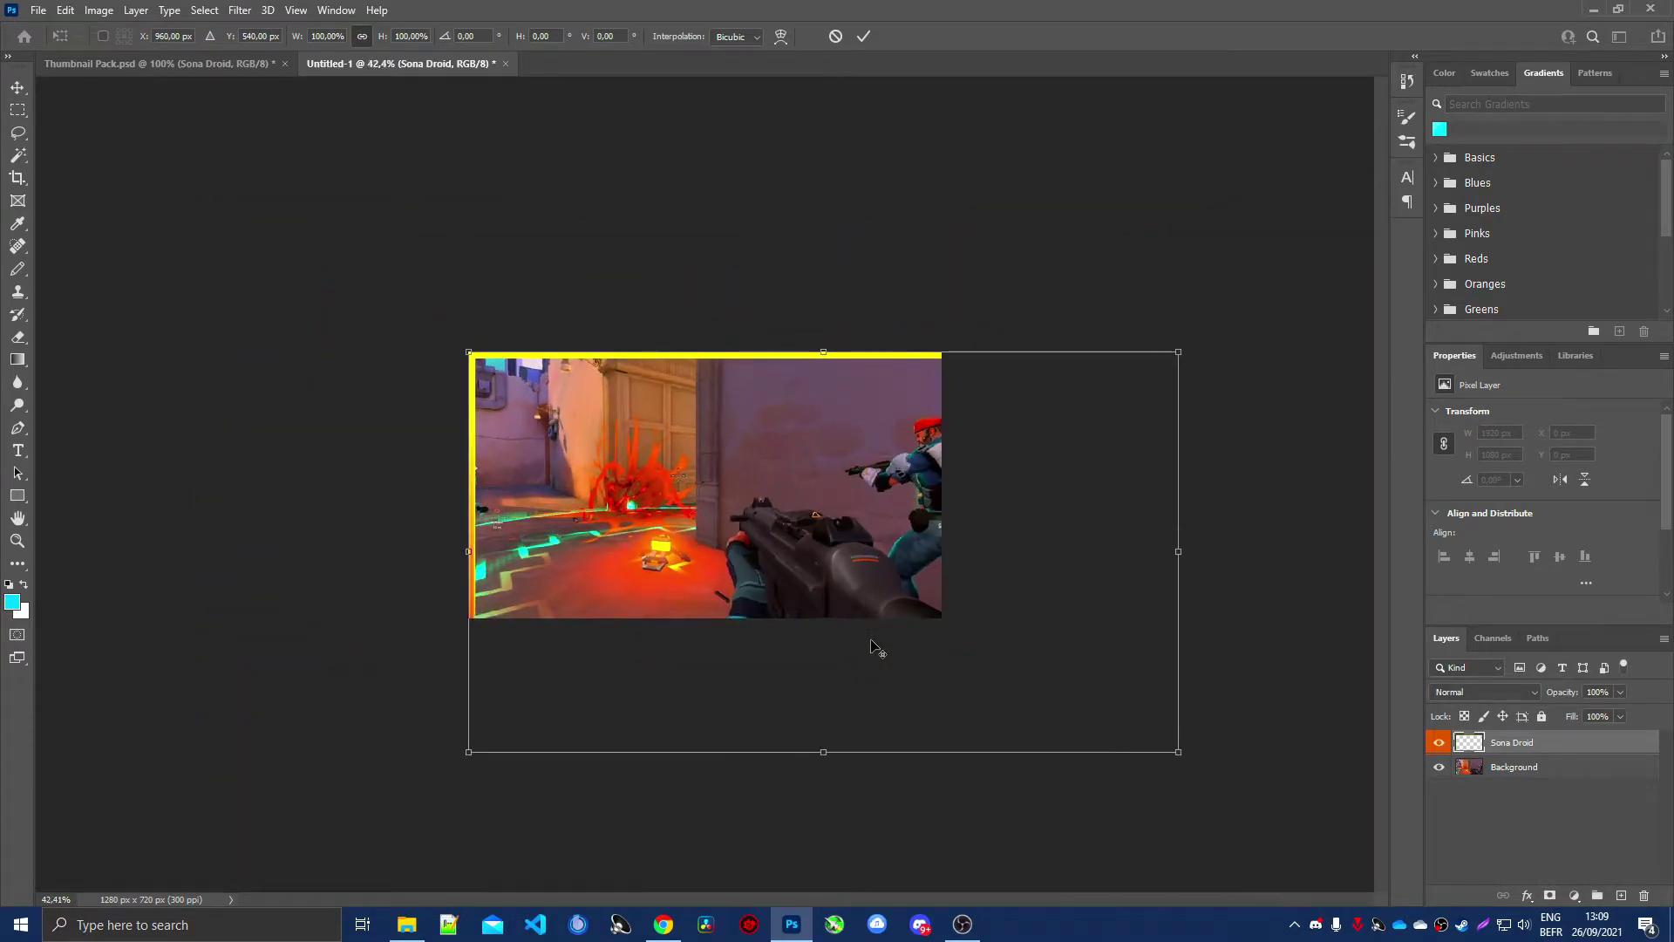
pyautogui.moveTo(1177, 752); pyautogui.dragTo(942, 618)
pyautogui.scroll(6, 1200, 773)
pyautogui.moveTo(1119, 720); pyautogui.dragTo(1125, 721)
pyautogui.press('Return')
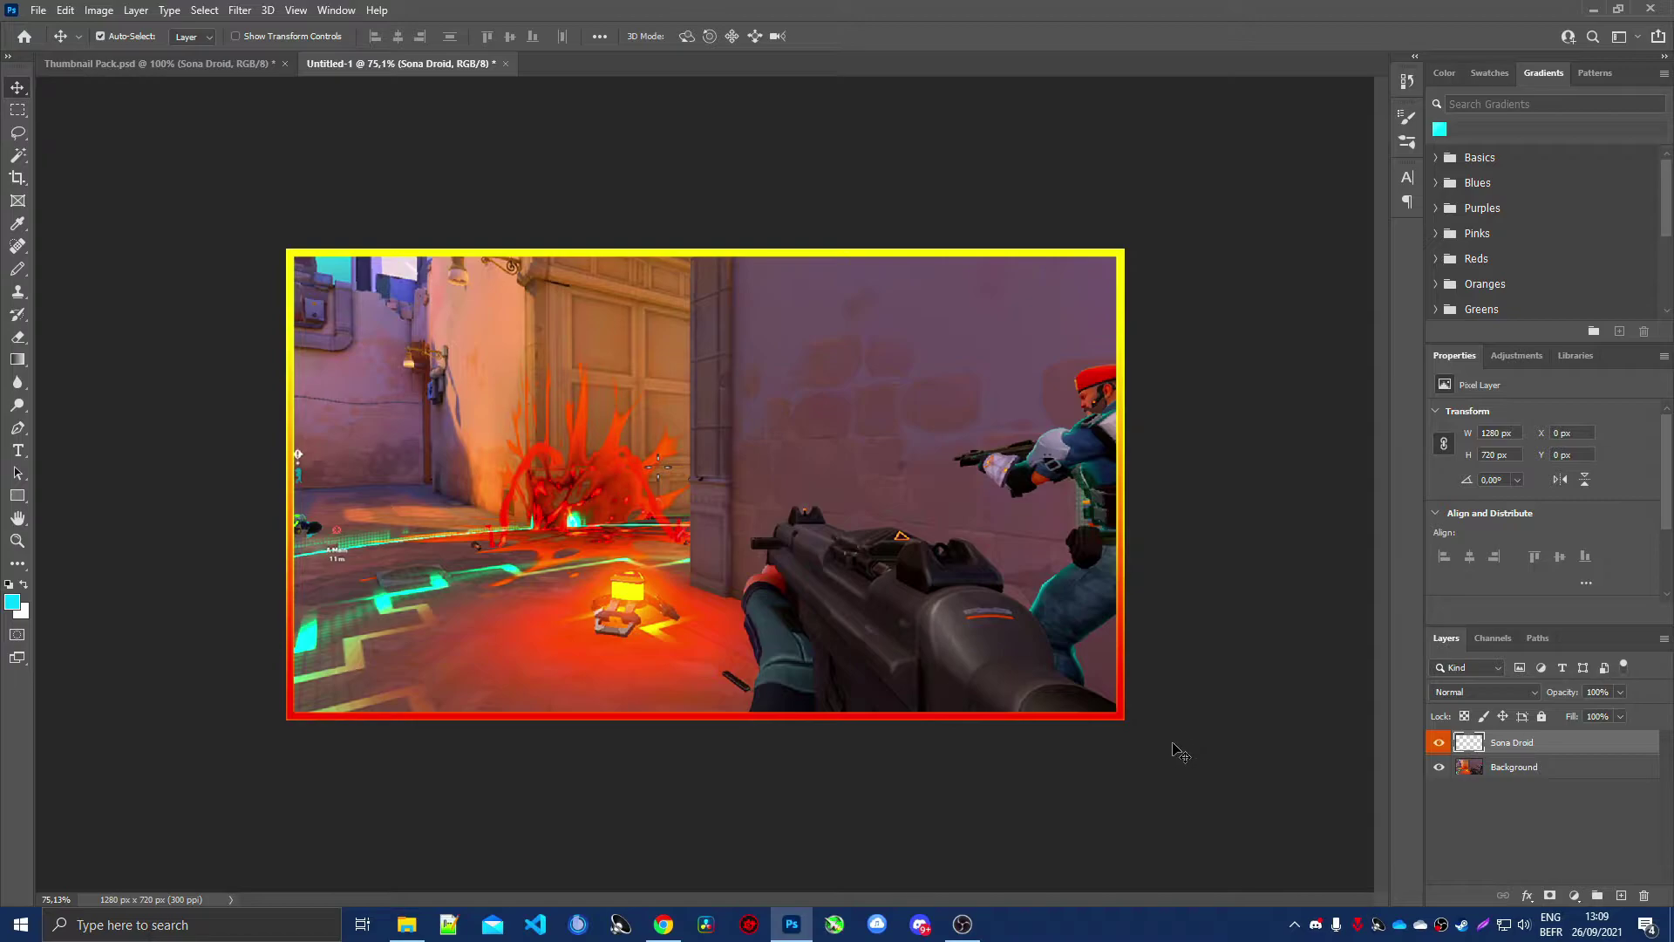
# Rename the pasted frame layer in the Untitled-1 document as Border.
pyautogui.scroll(4, 1180, 752)
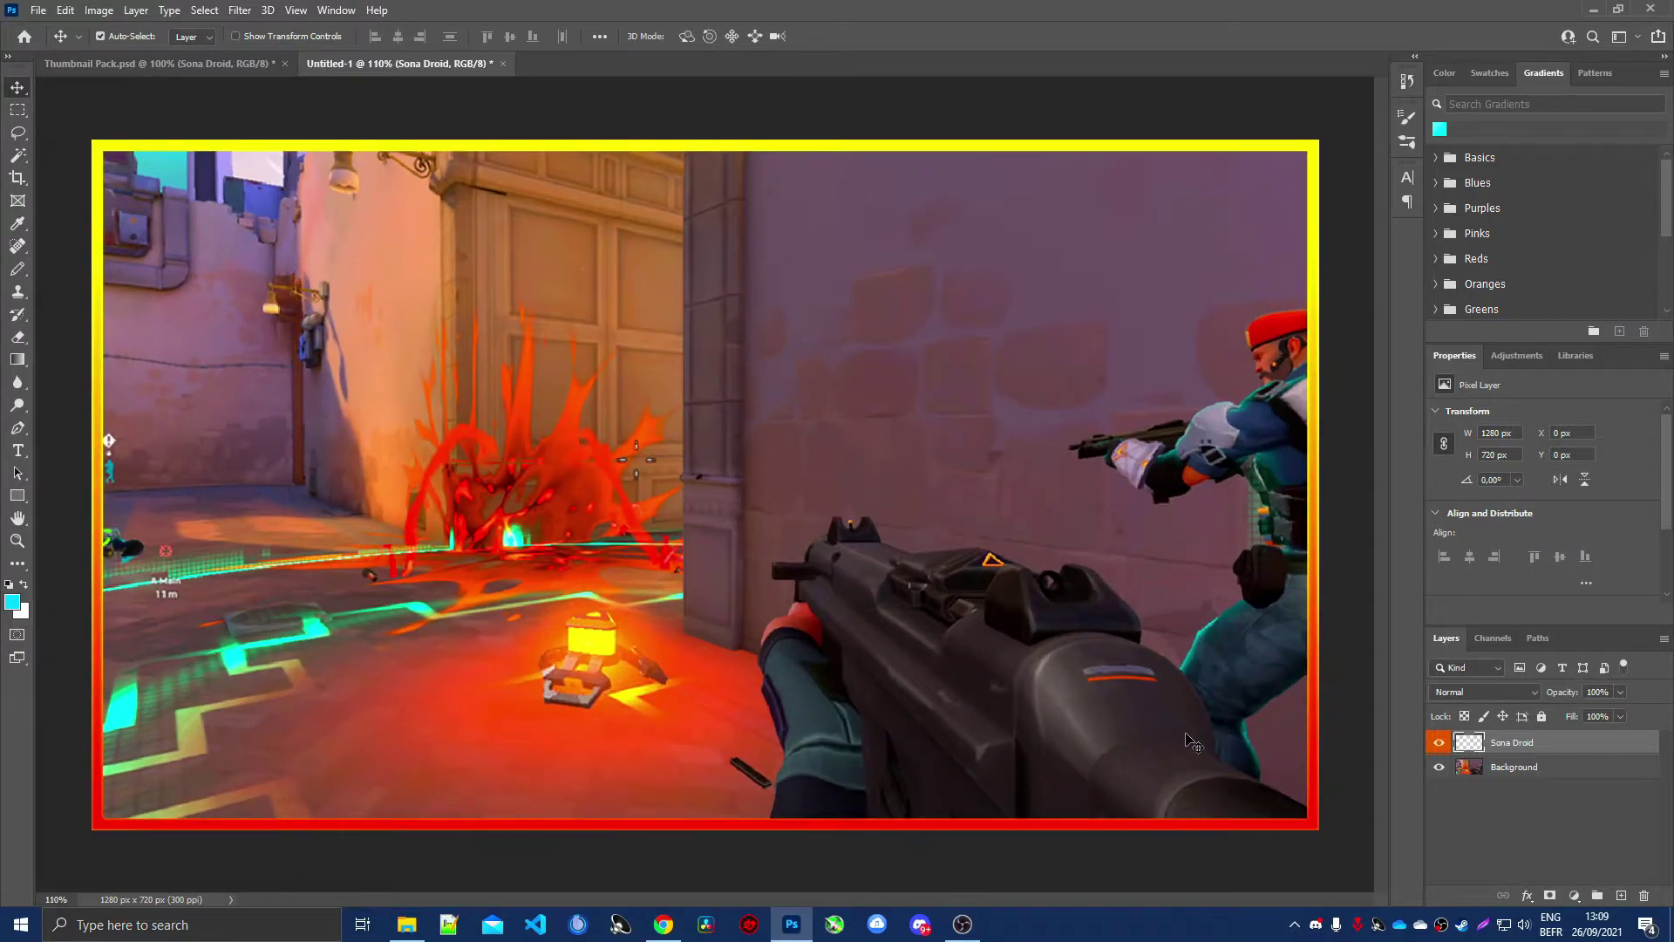
pyautogui.doubleClick(1516, 742)
pyautogui.write('Border')
pyautogui.press('Return')
# Add a drop shadow to the Border layer with a spread of 21% and a size of 29 px.
pyautogui.rightClick(1515, 746)
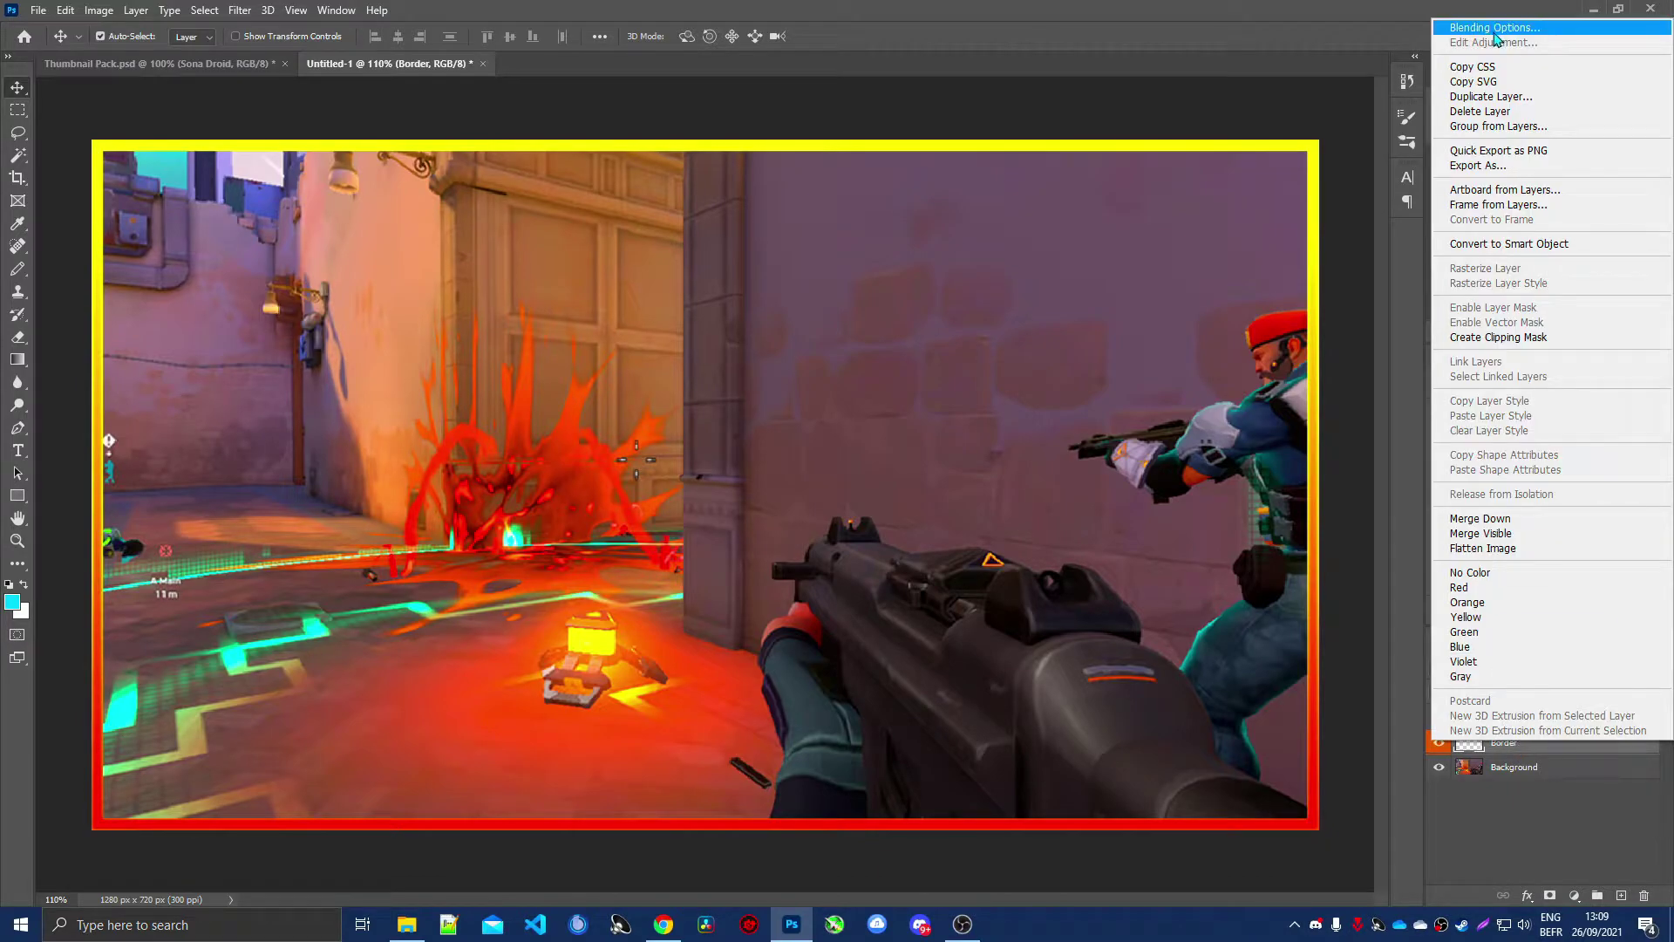
pyautogui.click(1530, 834)
pyautogui.rightClick(1522, 748)
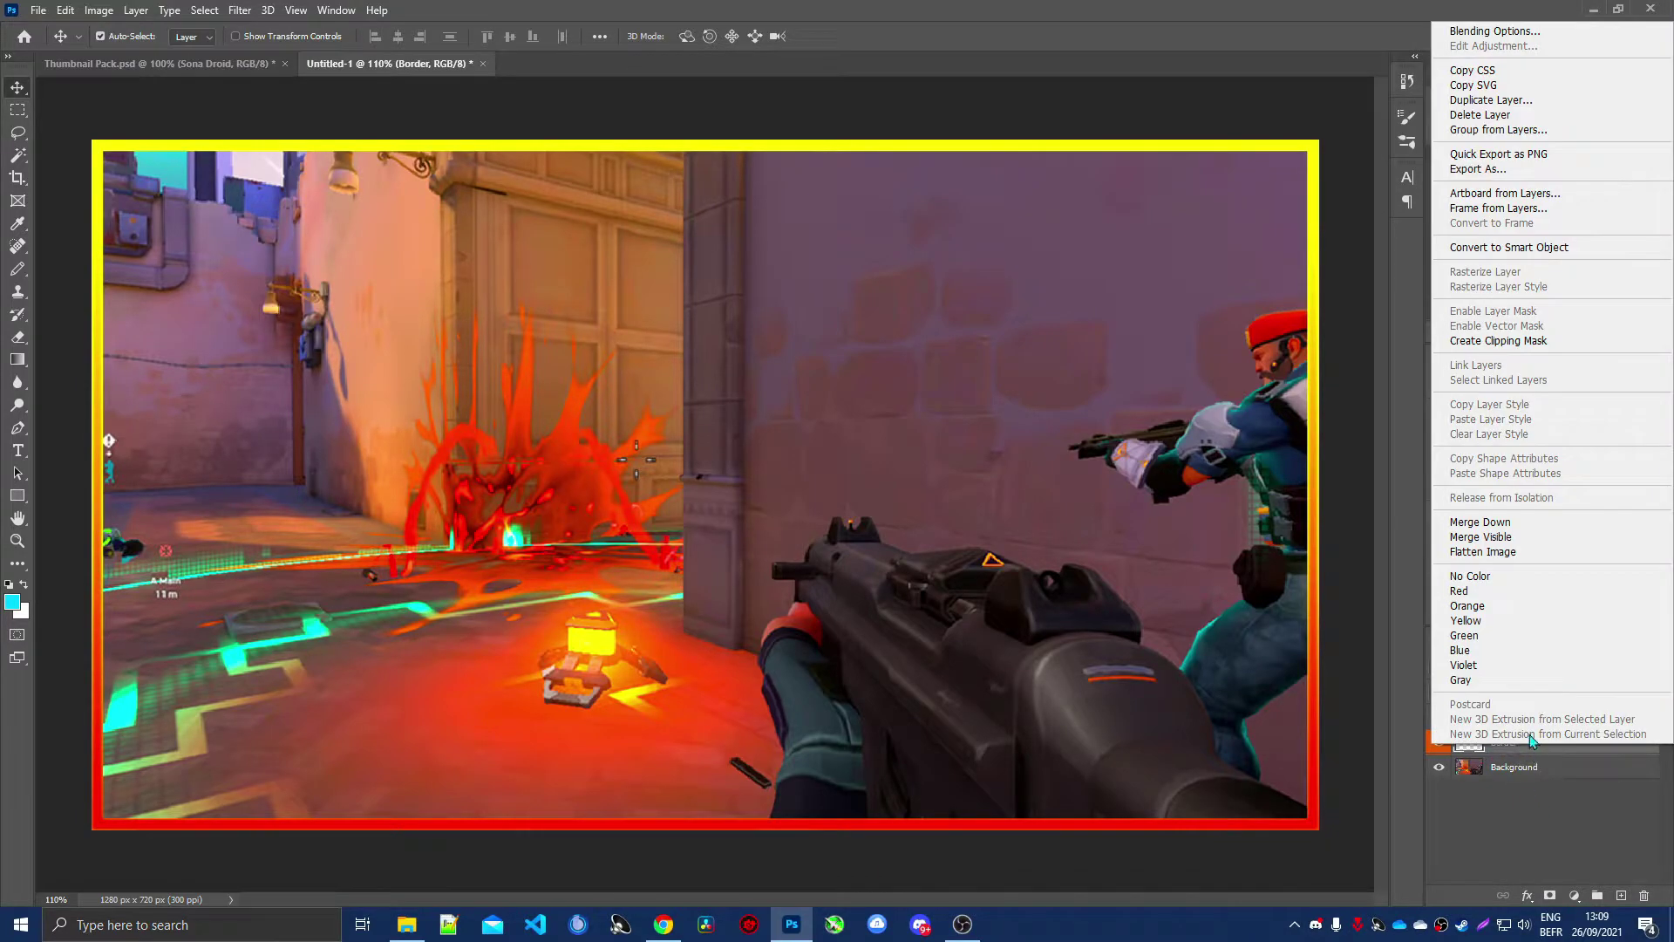
pyautogui.click(1474, 33)
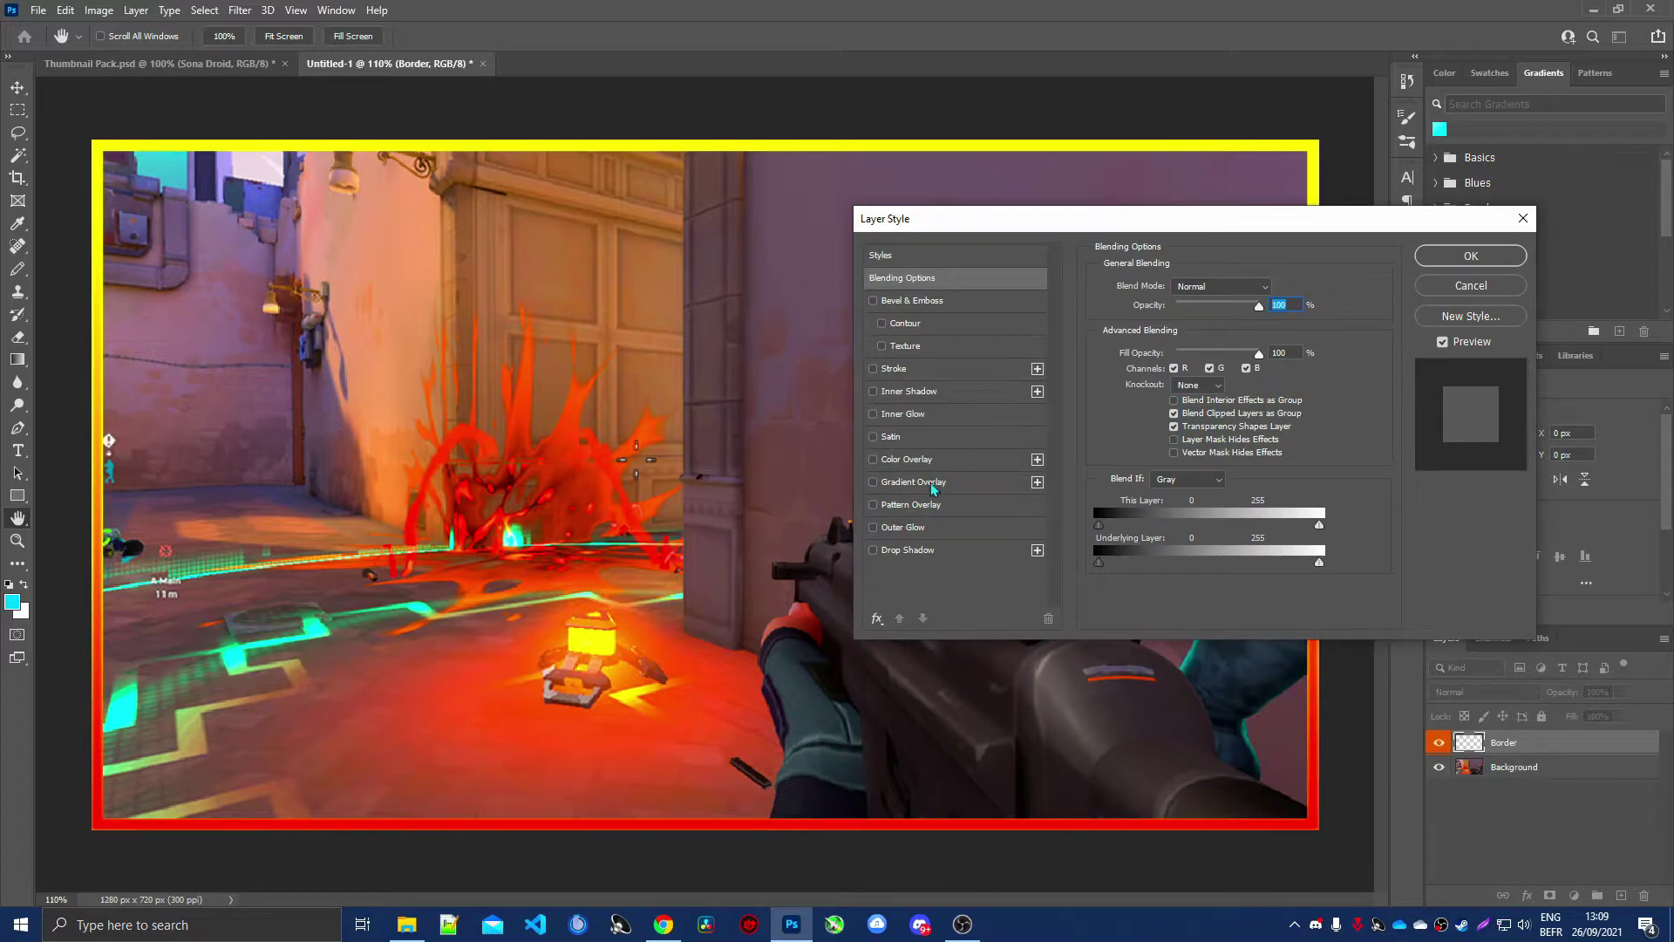
pyautogui.click(912, 551)
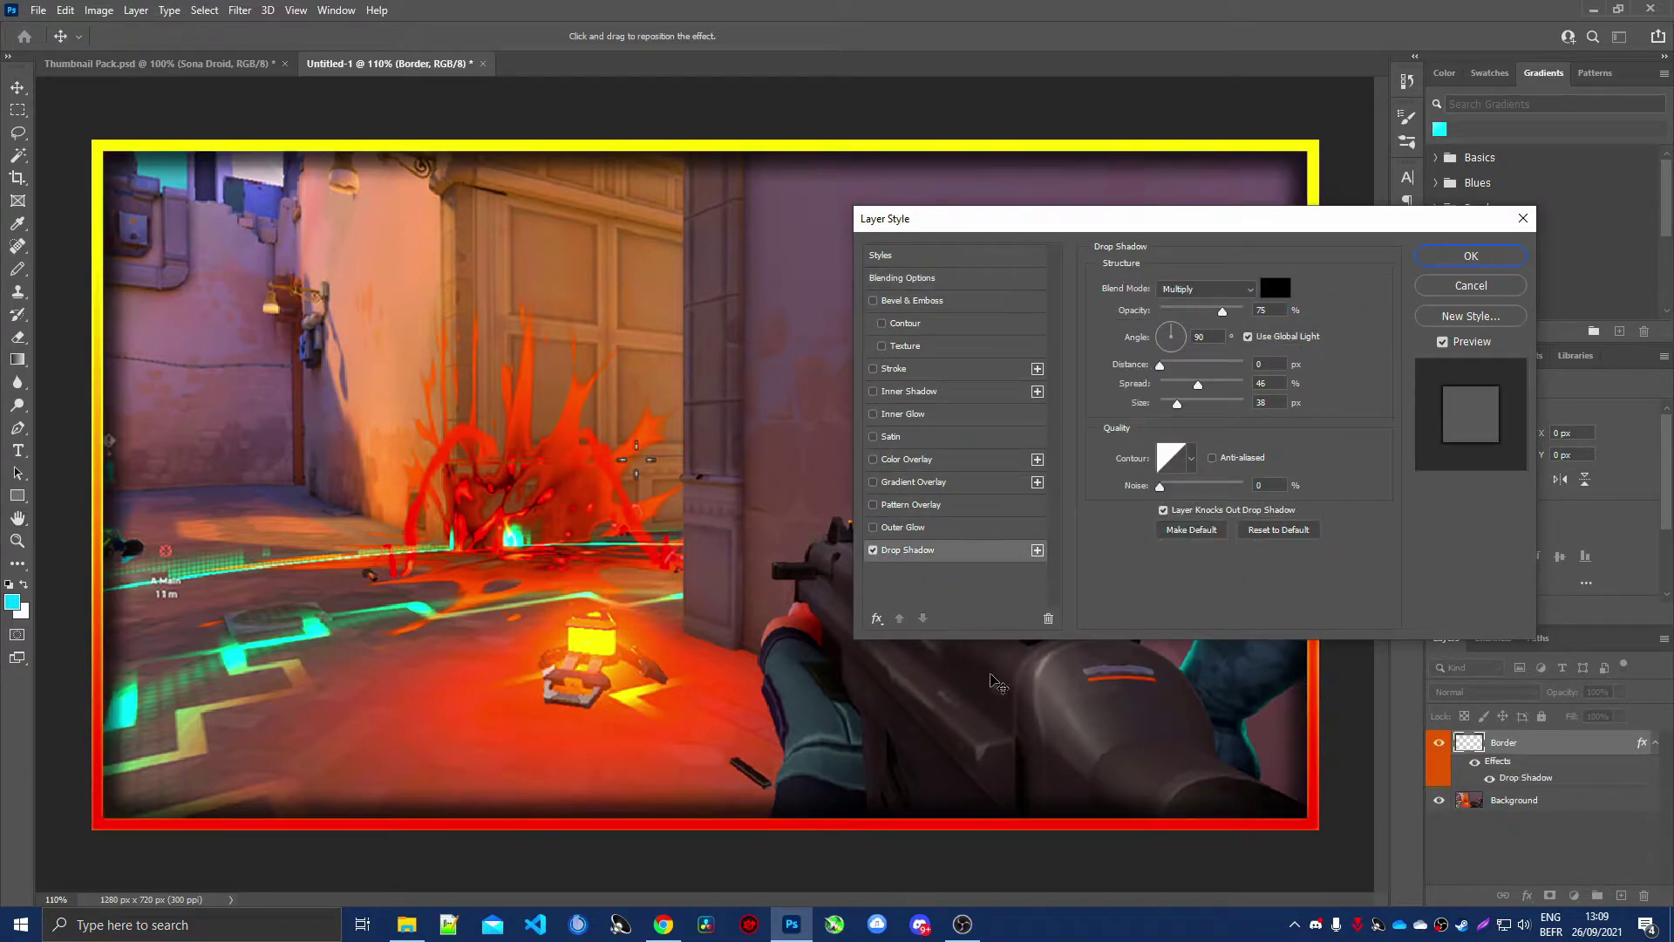
pyautogui.moveTo(1198, 384); pyautogui.dragTo(1178, 385)
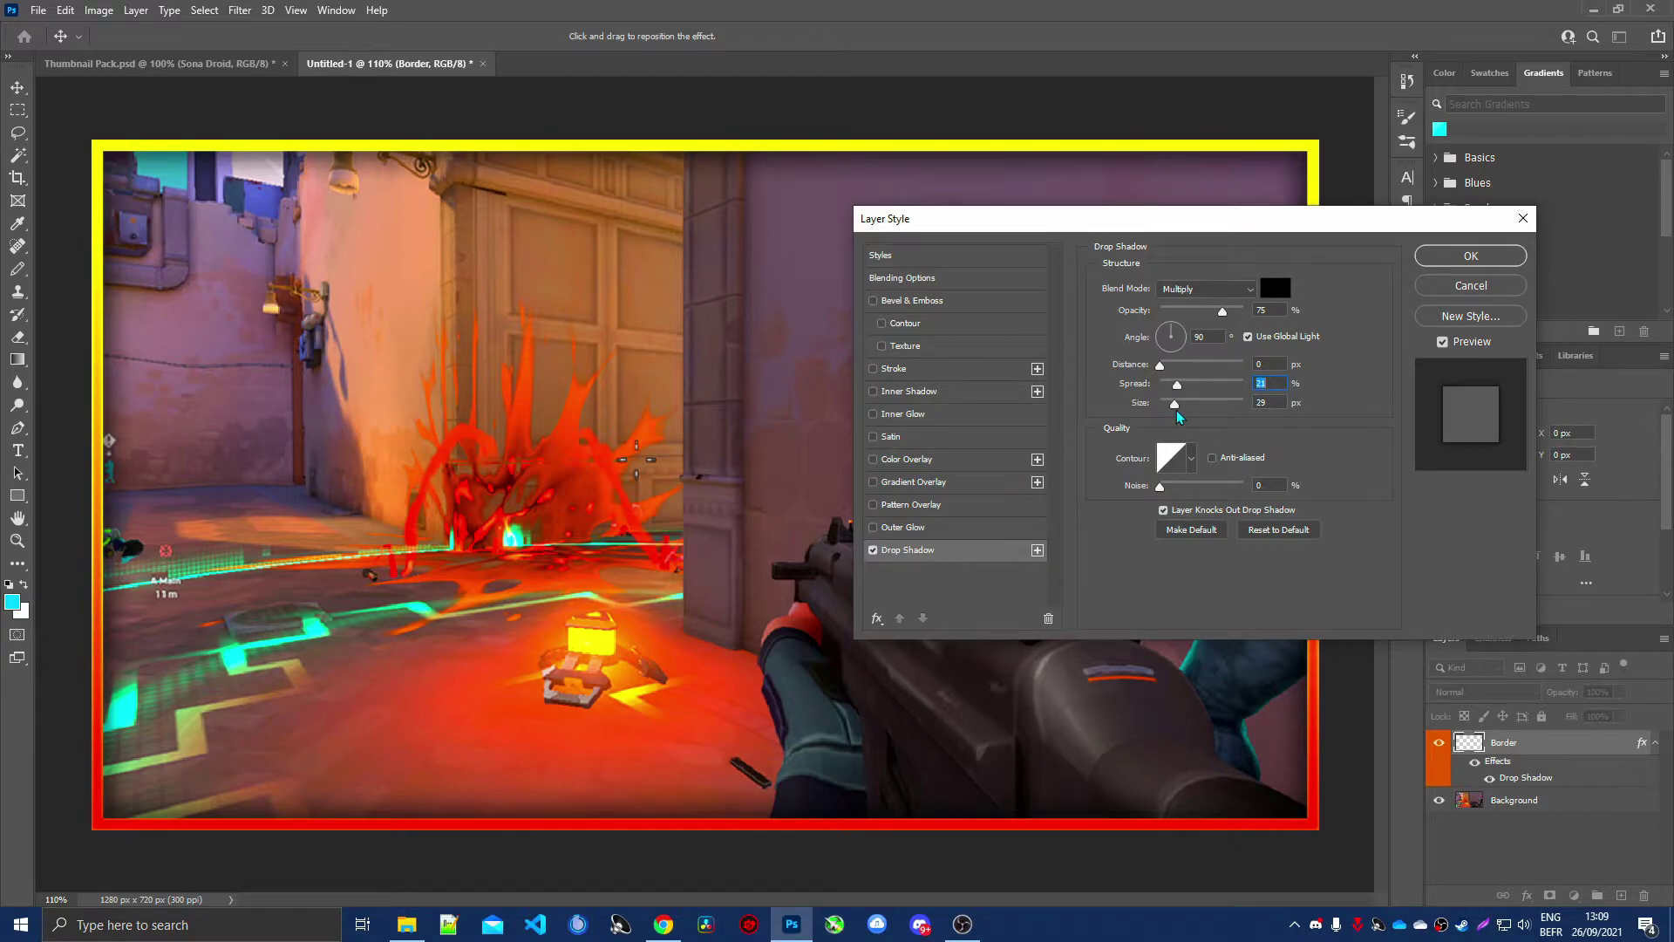
pyautogui.click(1177, 409)
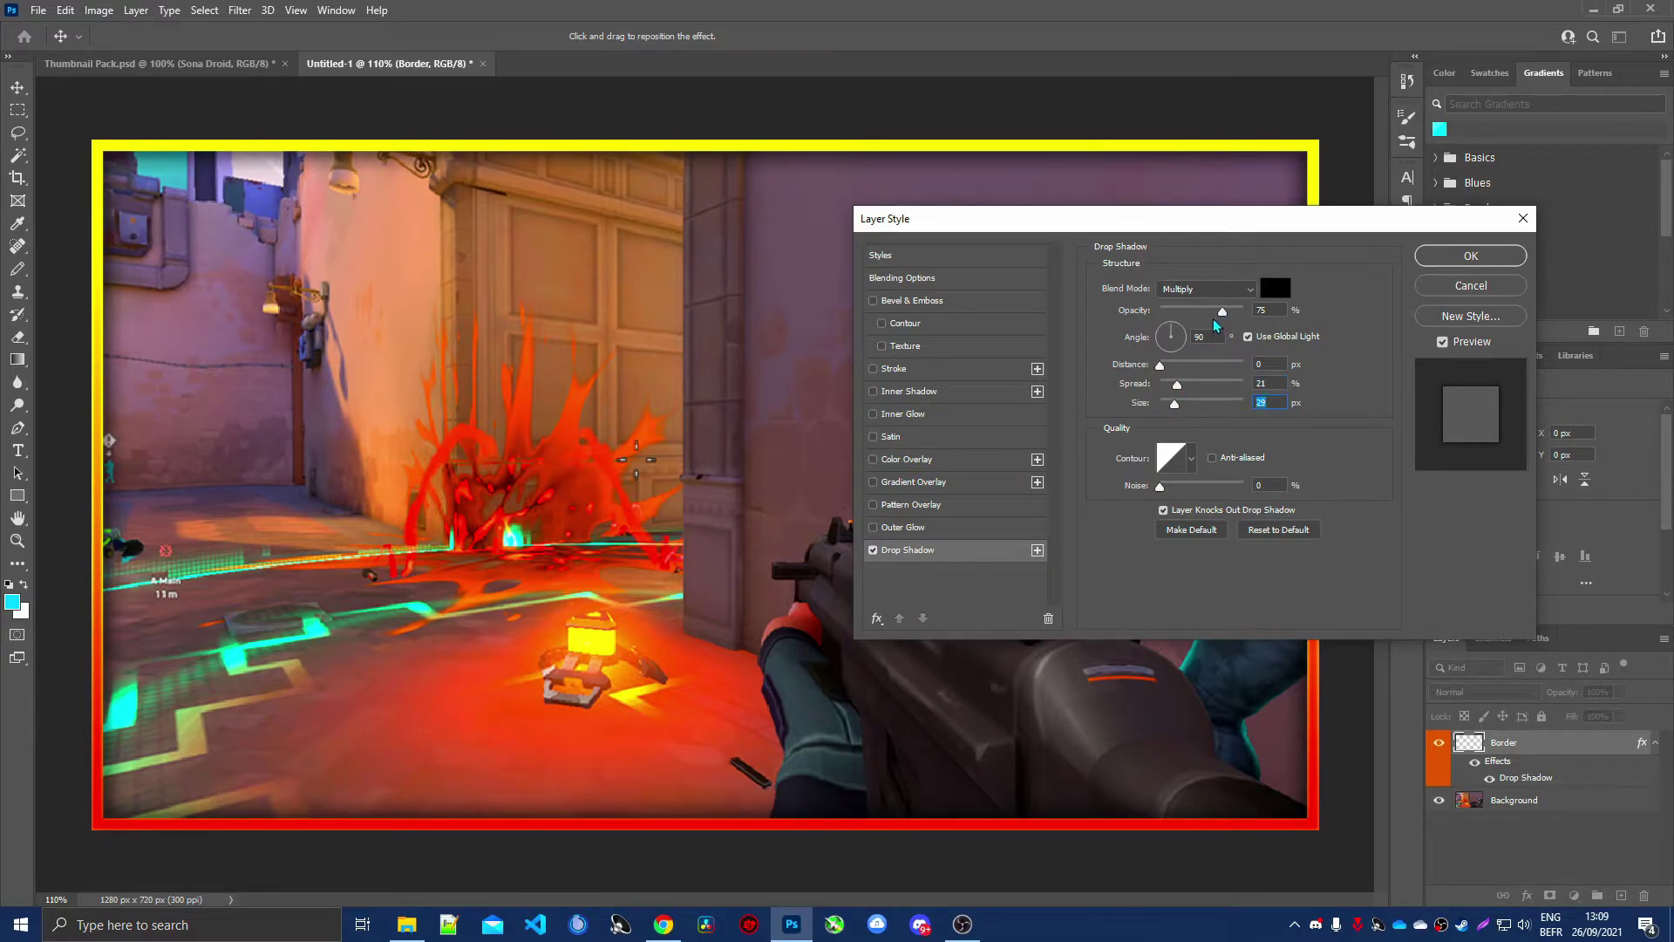
pyautogui.click(1493, 256)
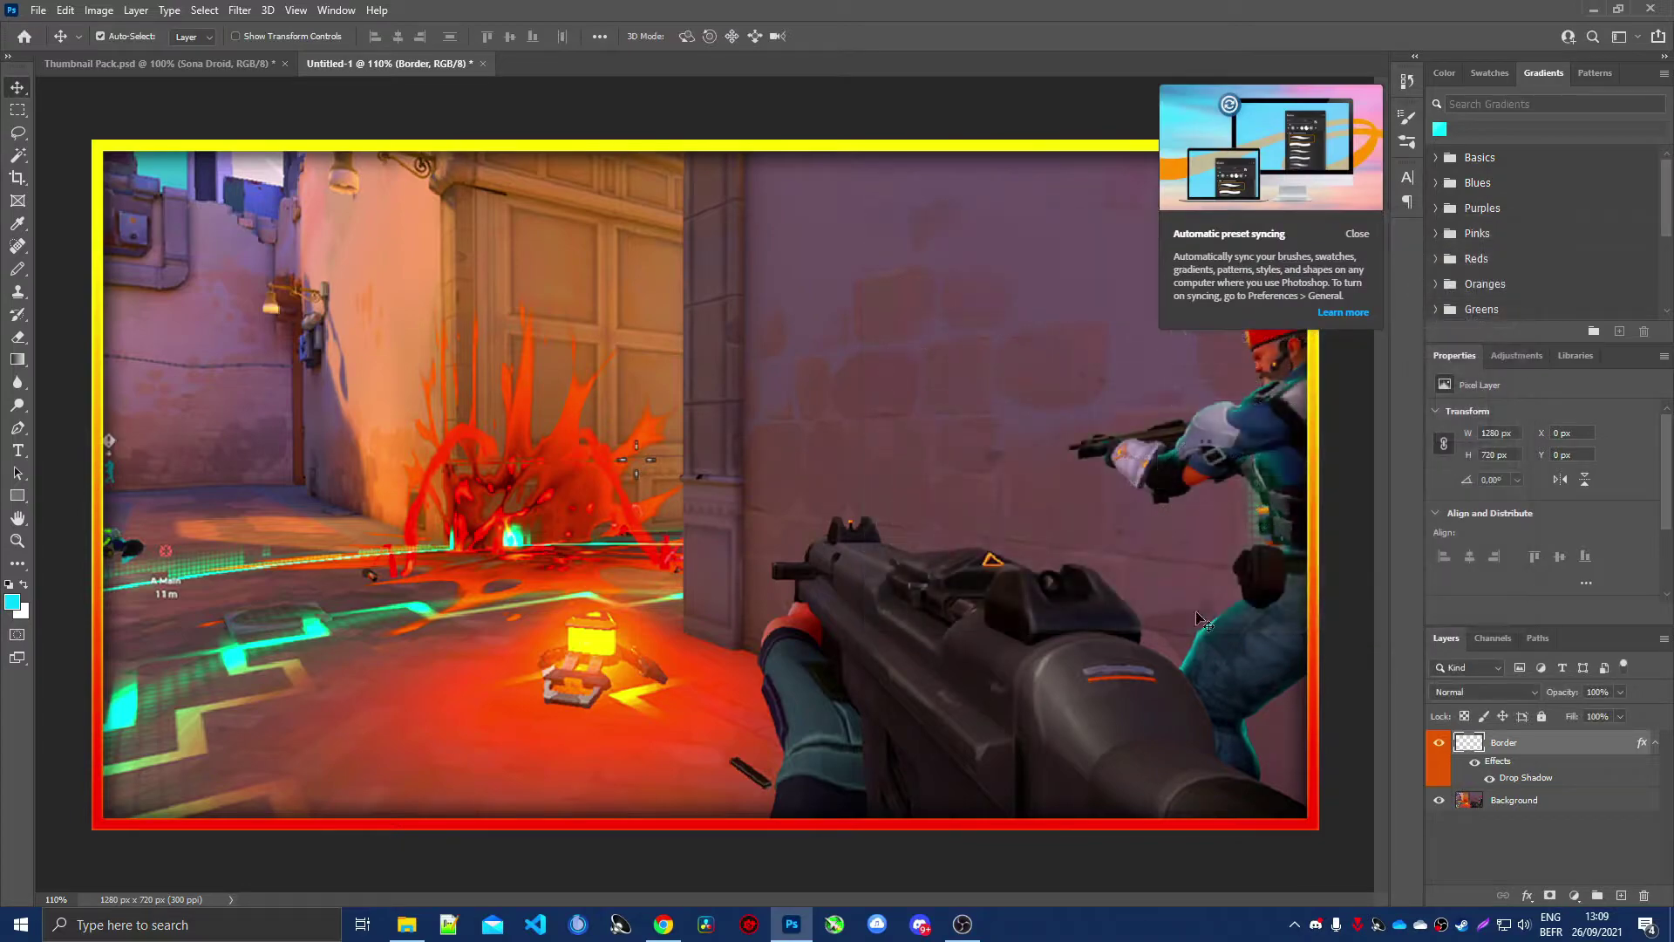
# Collapse the Borders group in Thumbnail Pack.psd and expand the Brush Lights group.
pyautogui.click(170, 69)
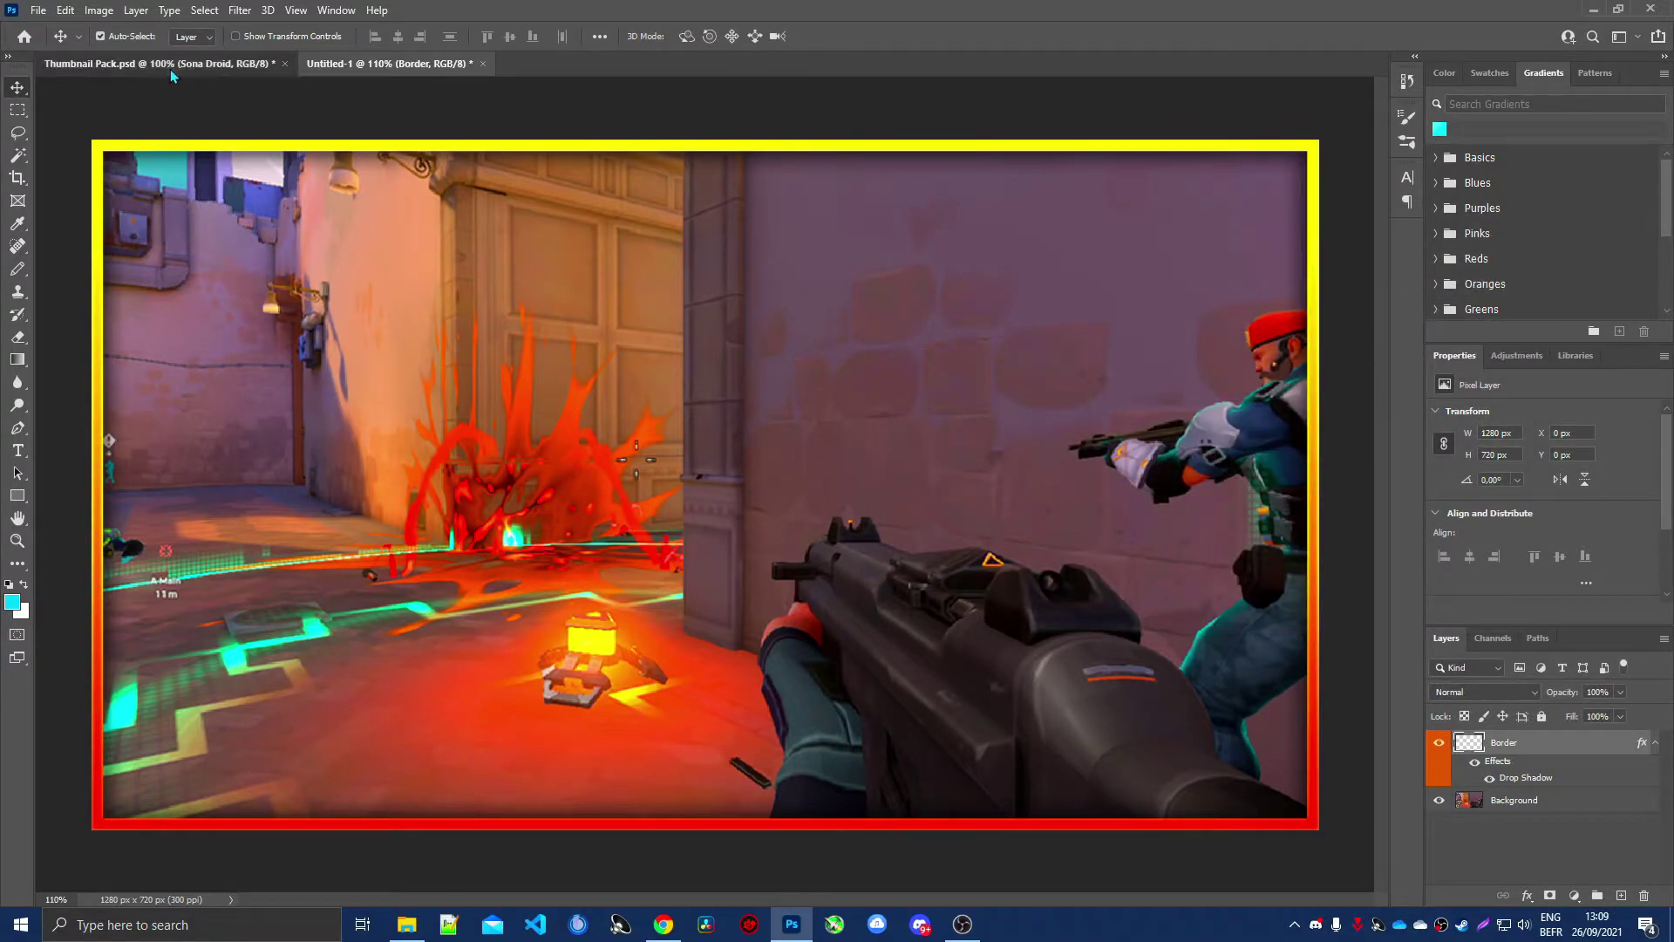
pyautogui.click(334, 66)
pyautogui.click(136, 63)
pyautogui.scroll(1, 1514, 781)
pyautogui.click(1458, 798)
pyautogui.click(1459, 797)
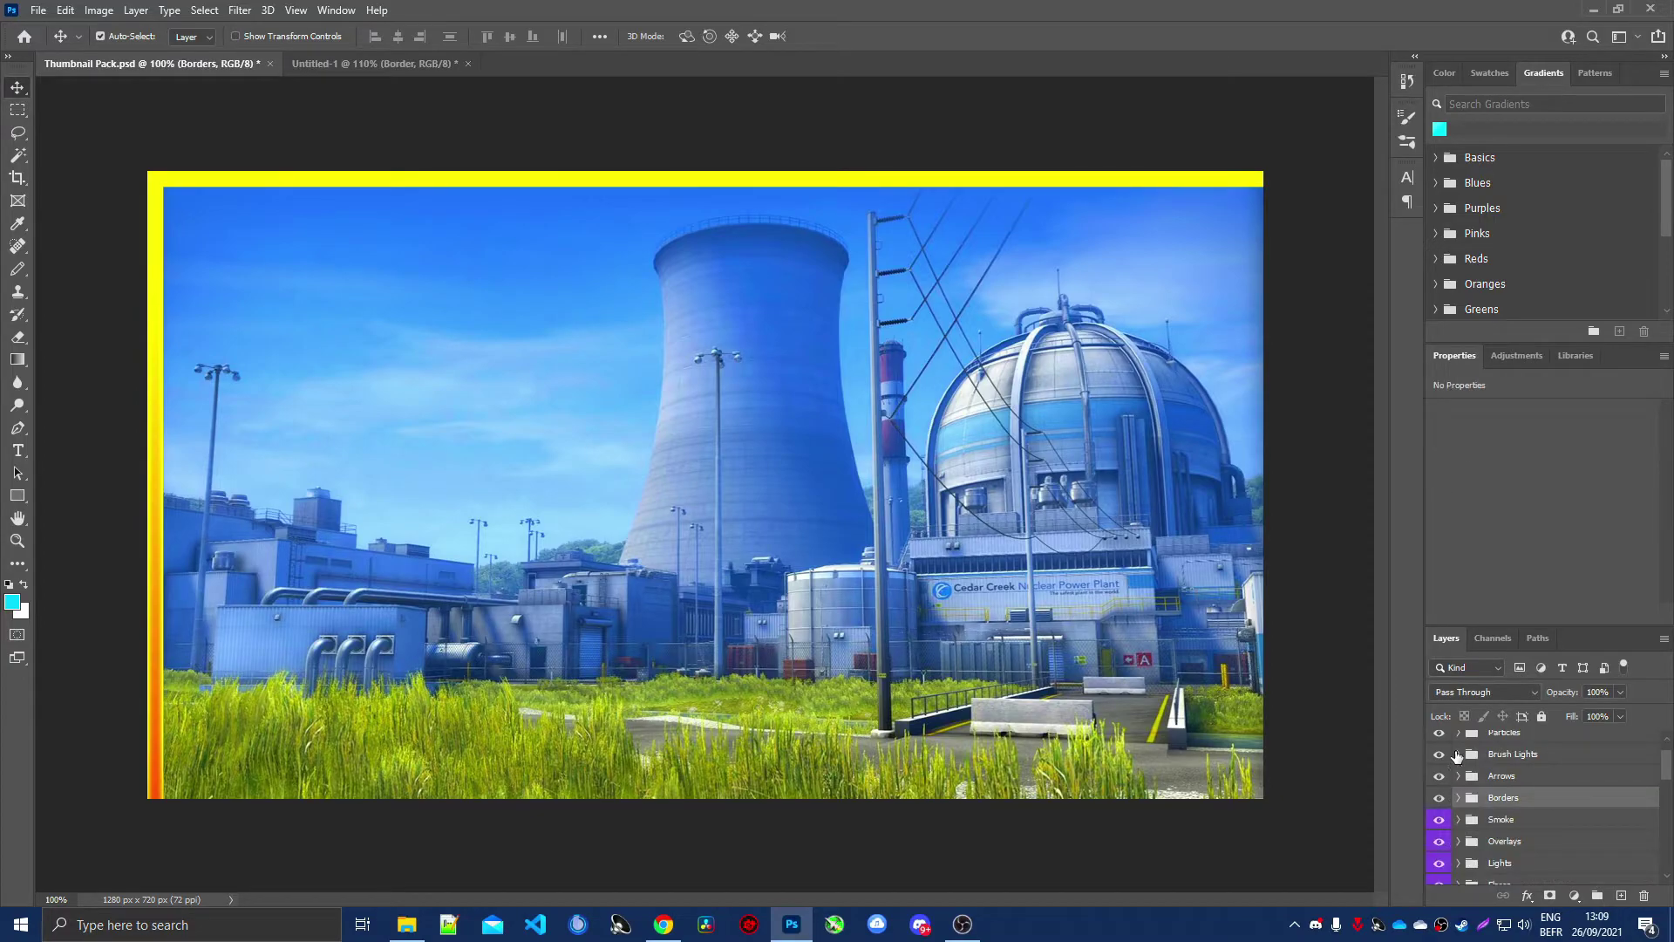
pyautogui.click(1457, 754)
pyautogui.scroll(1, 1478, 773)
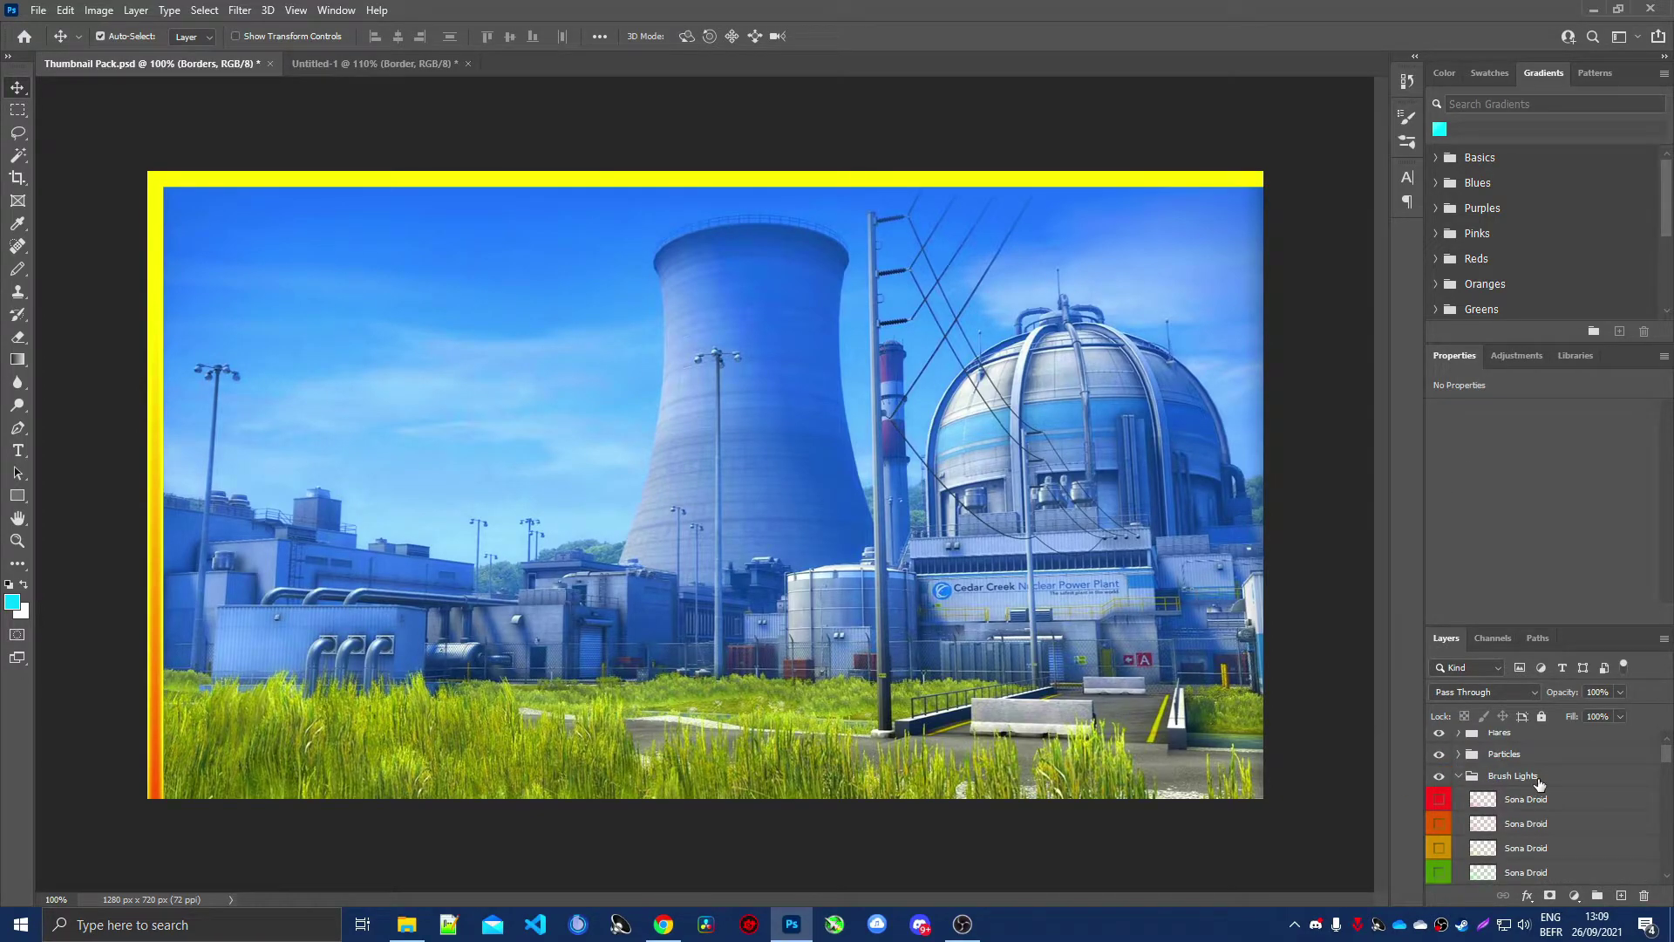
# Show the orange-tagged layer in the Brush Lights group and copy it into the Untitled-1 document.
pyautogui.scroll(-1, 1504, 828)
pyautogui.click(1439, 802)
pyautogui.click(1568, 804)
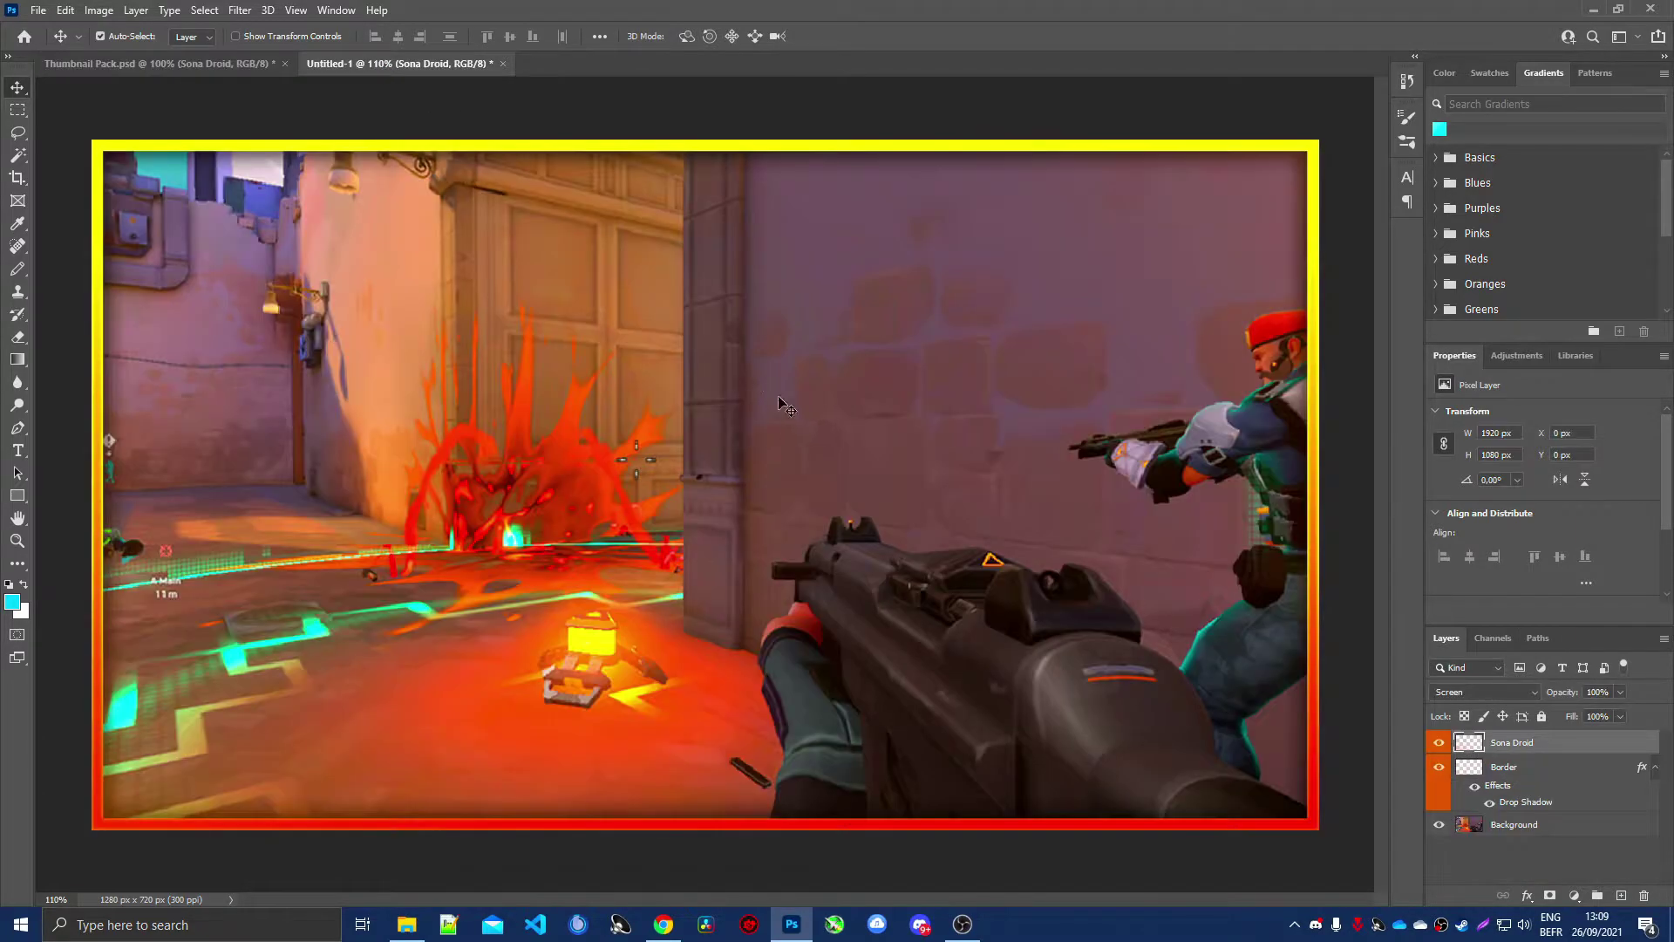
pyautogui.hotkey('ctrl', '1')
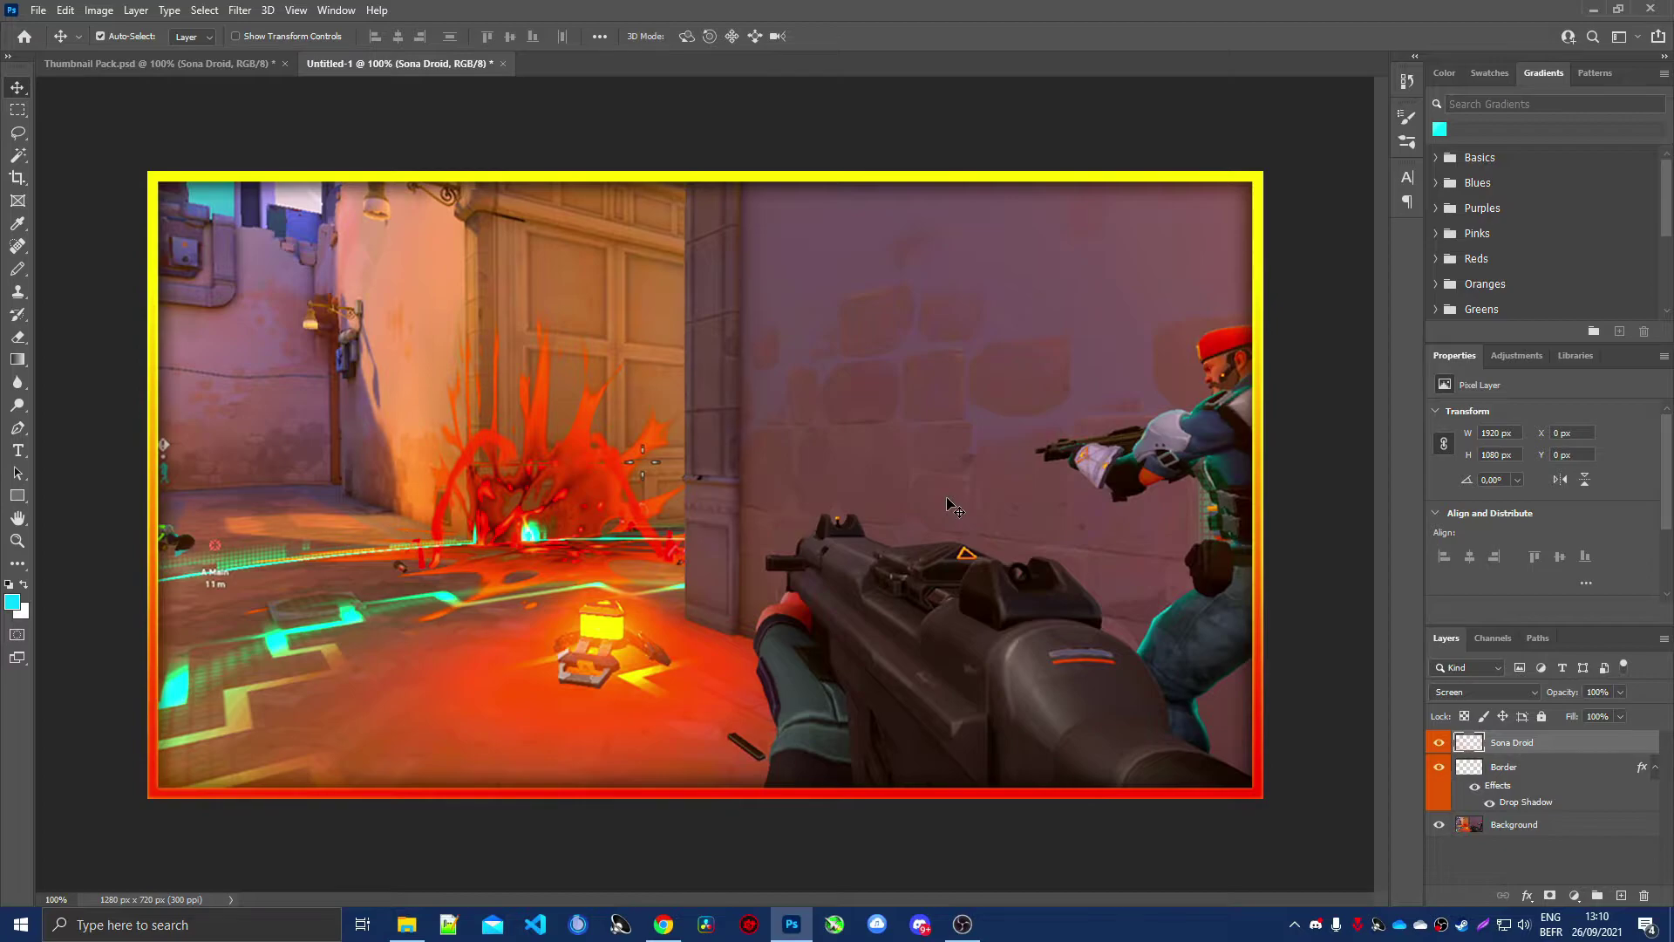
# Collapse the Brush Lights group in Thumbnail Pack.psd and expand the green-tagged Text group.
pyautogui.click(189, 67)
pyautogui.click(1459, 785)
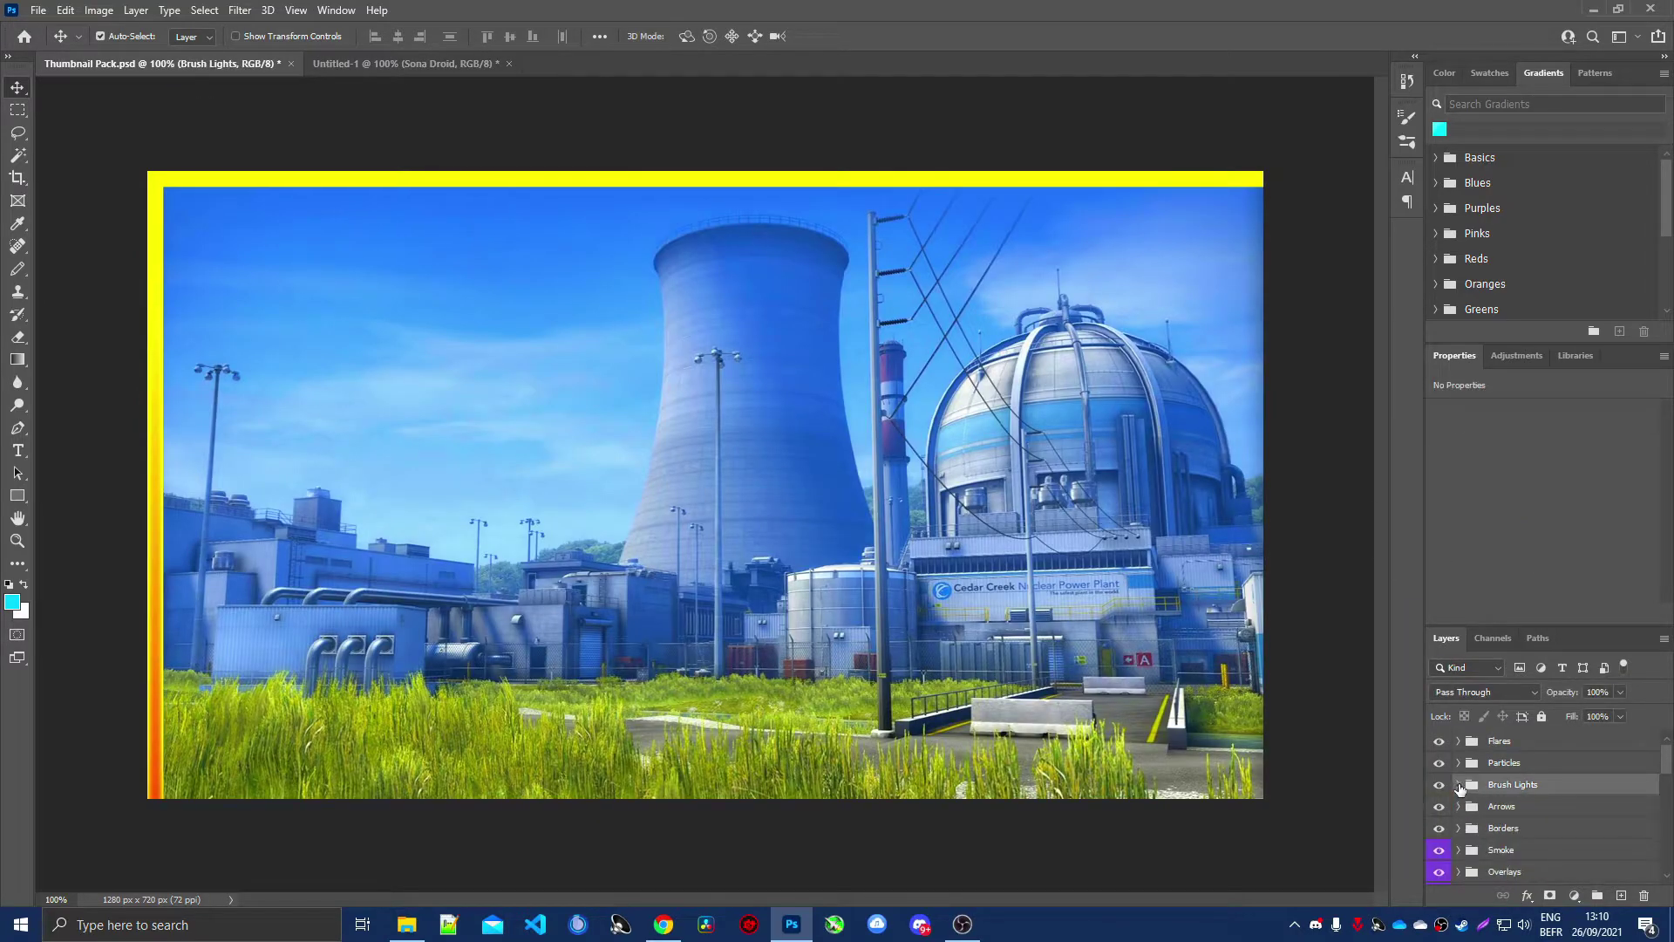
pyautogui.scroll(-3, 1468, 790)
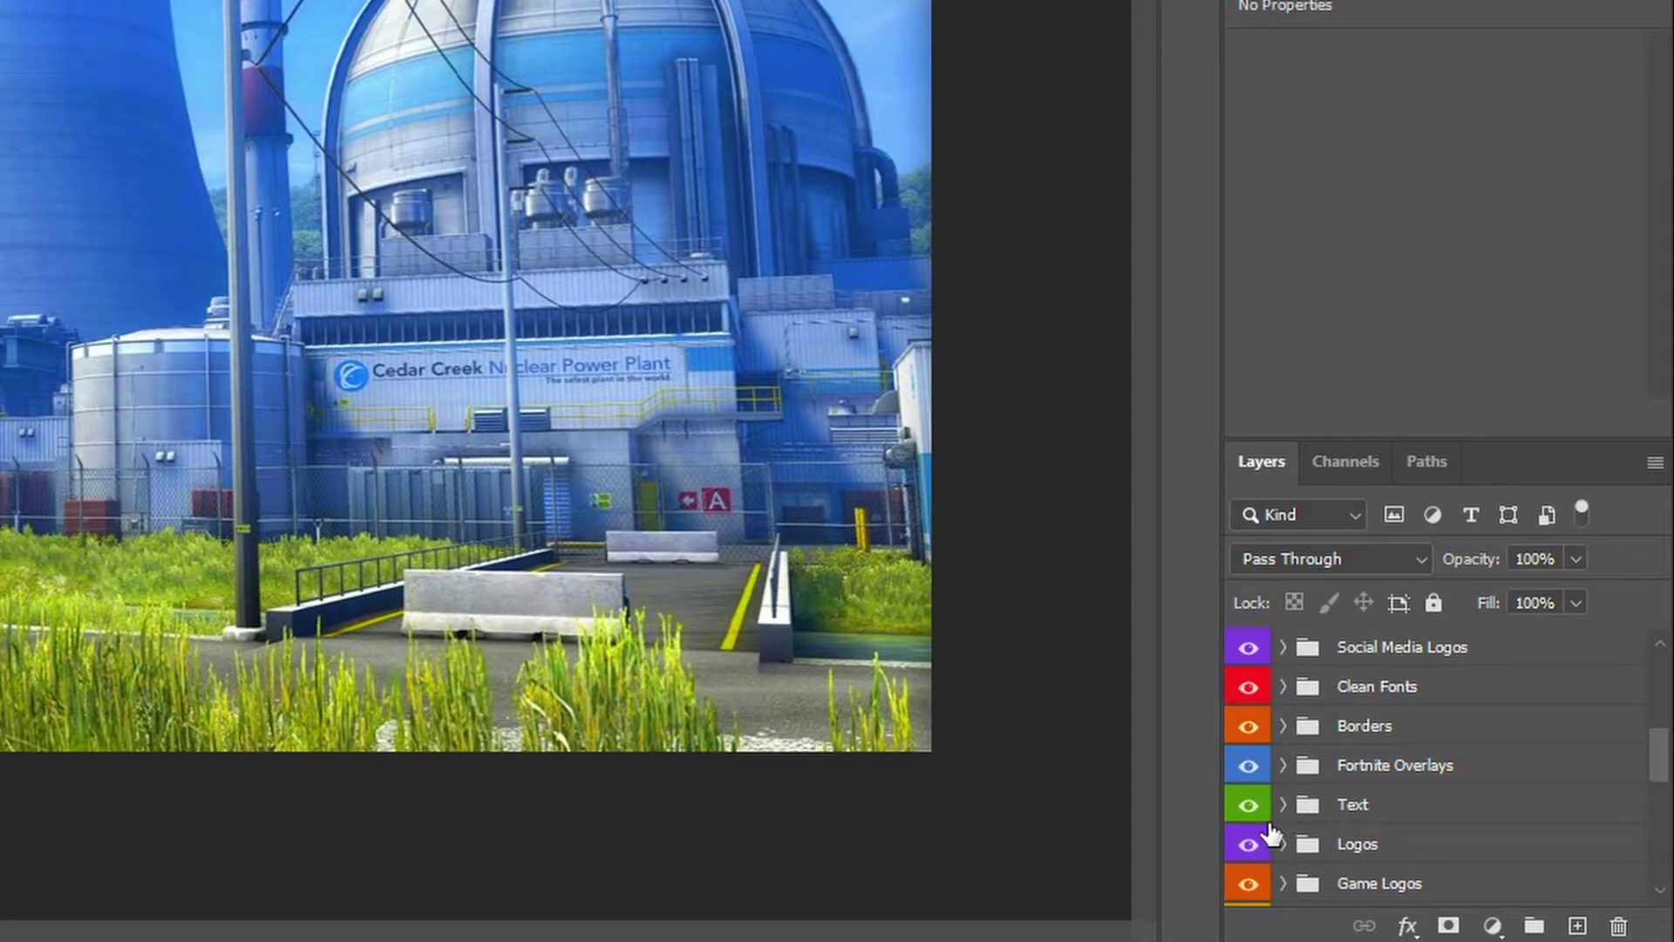
pyautogui.click(1285, 806)
pyautogui.scroll(-2, 1395, 798)
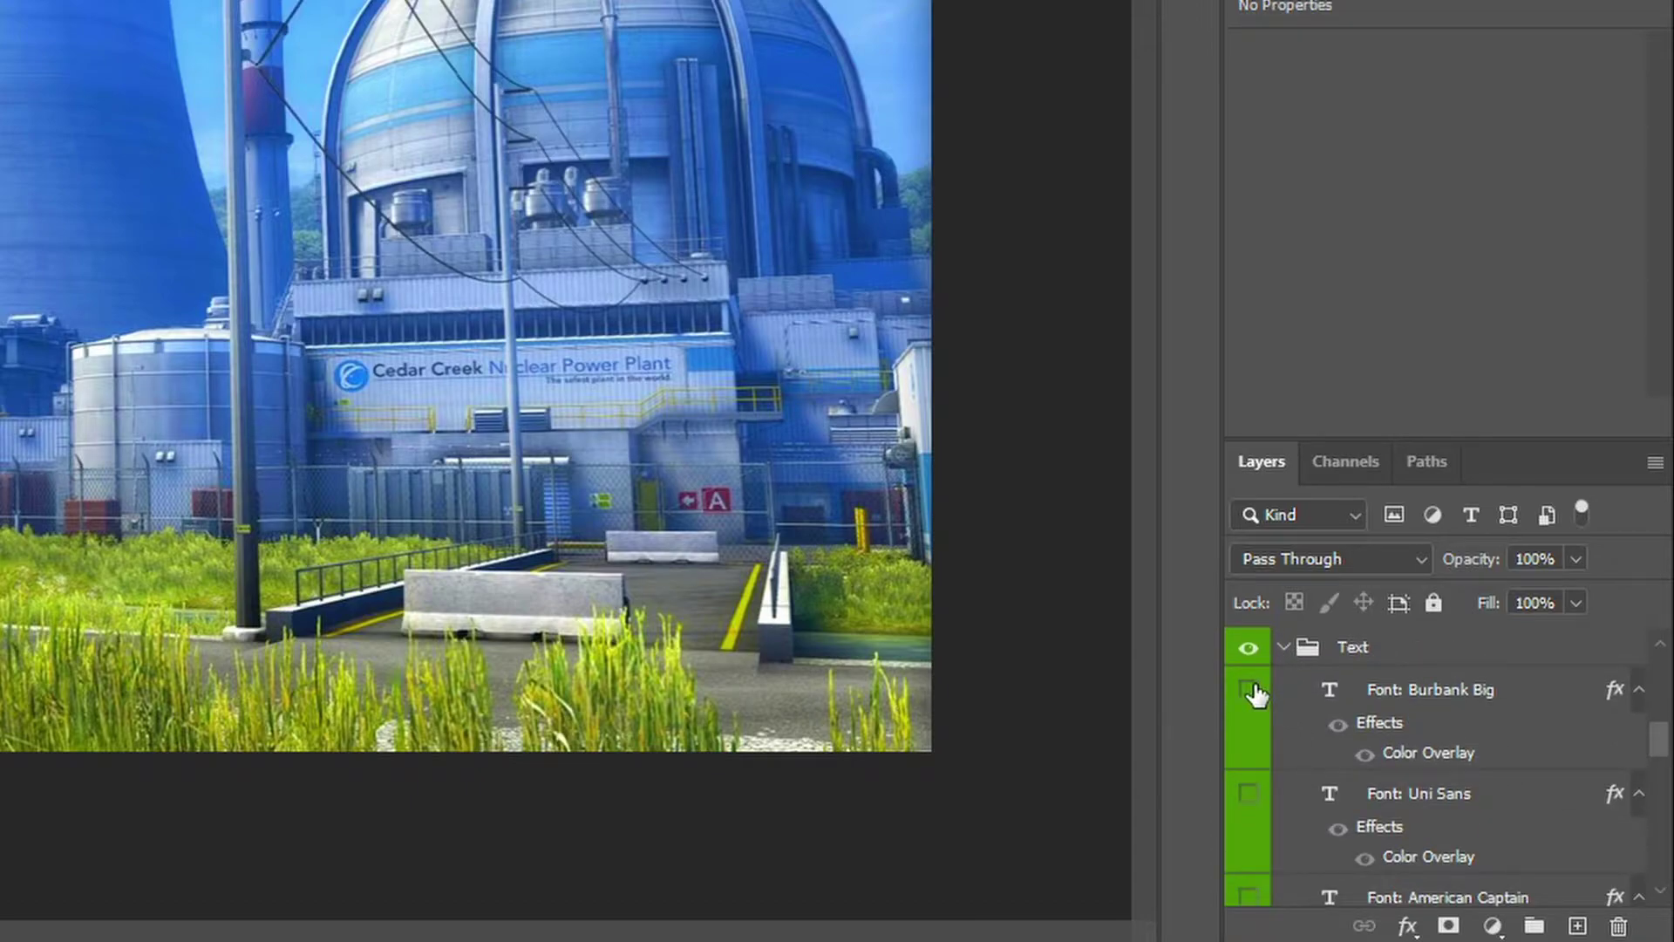
# Preview the Burbank Big and Uni Sans sample text layers one at a time, hiding each again.
pyautogui.click(1254, 691)
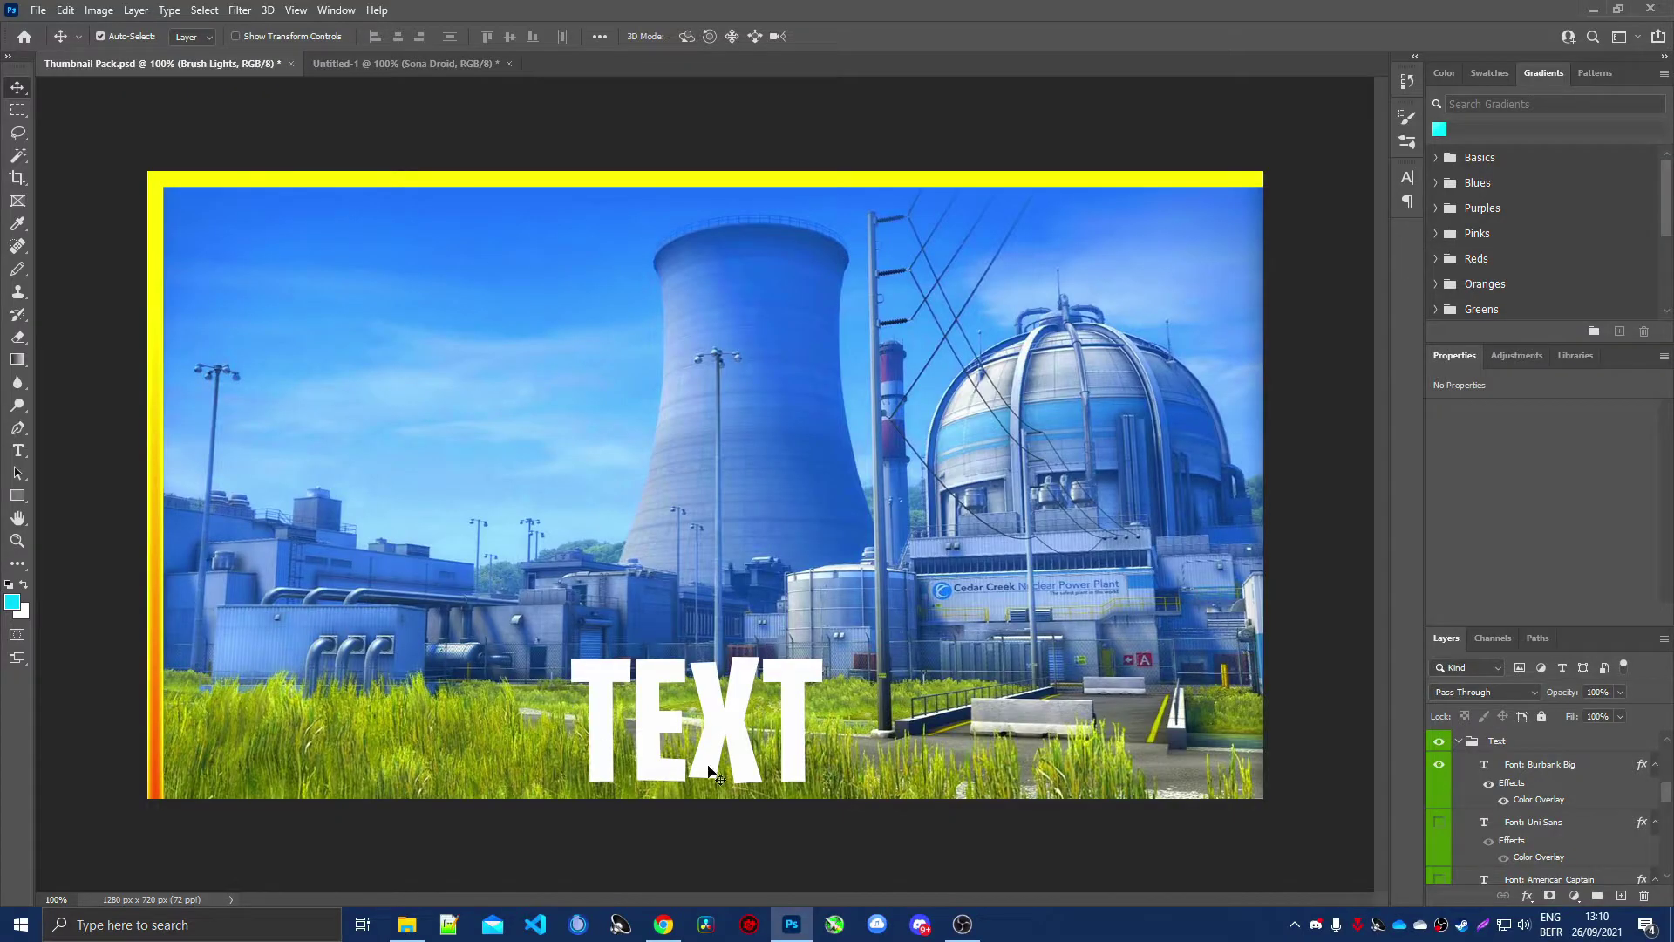
pyautogui.click(1440, 766)
pyautogui.click(1439, 822)
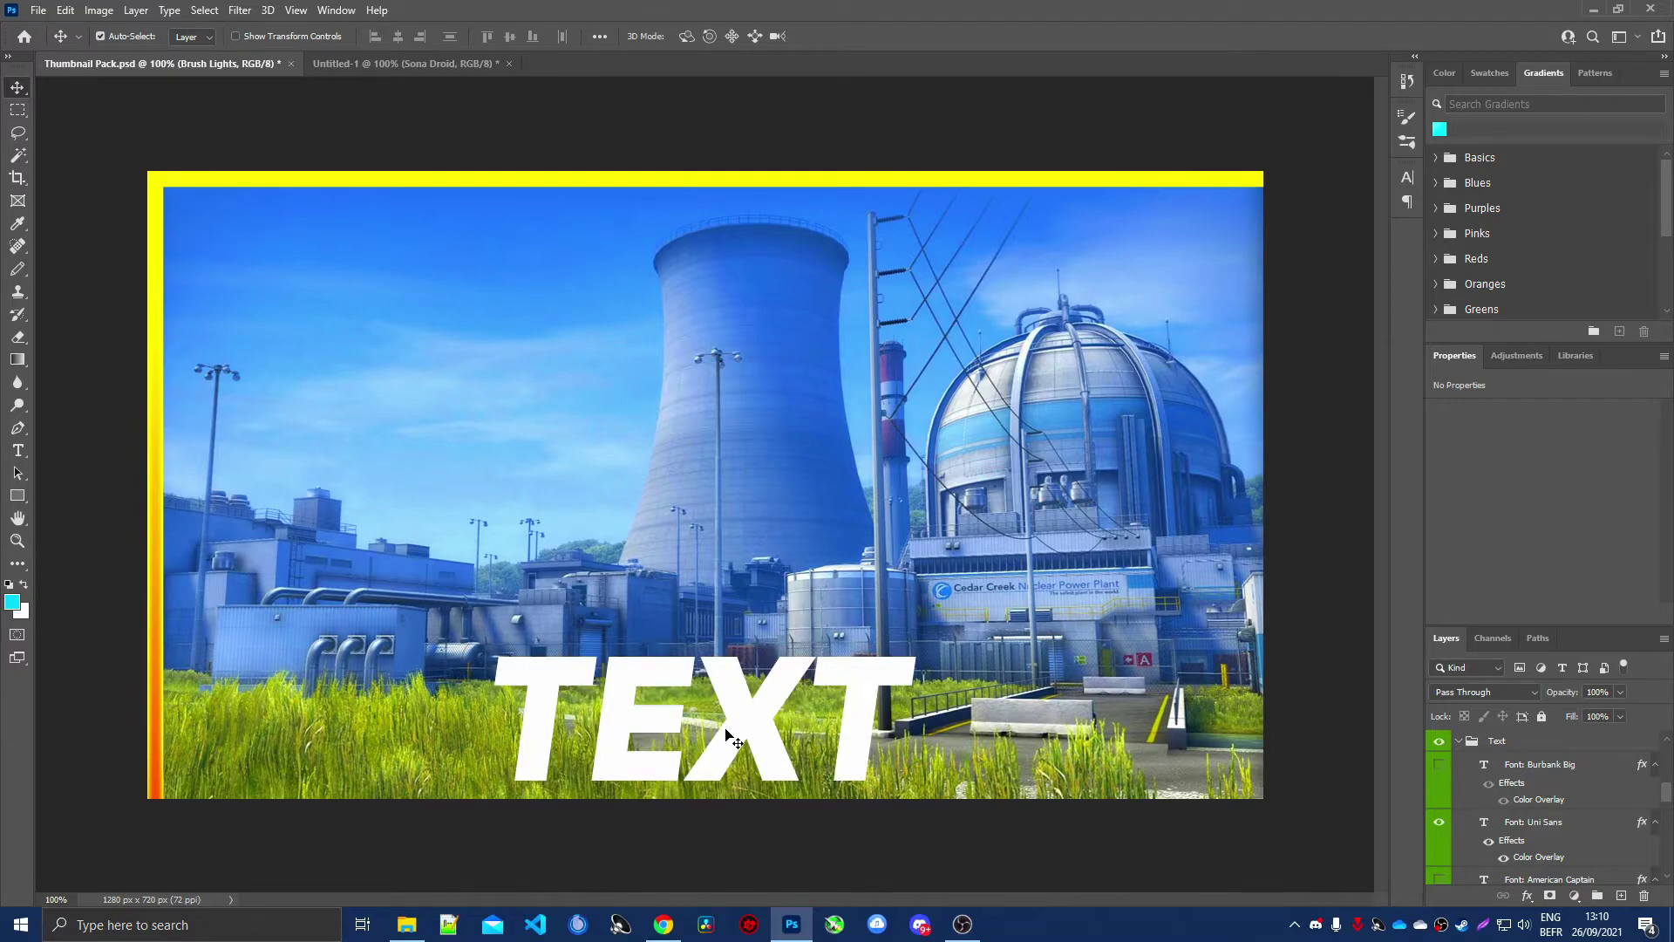
pyautogui.click(1439, 822)
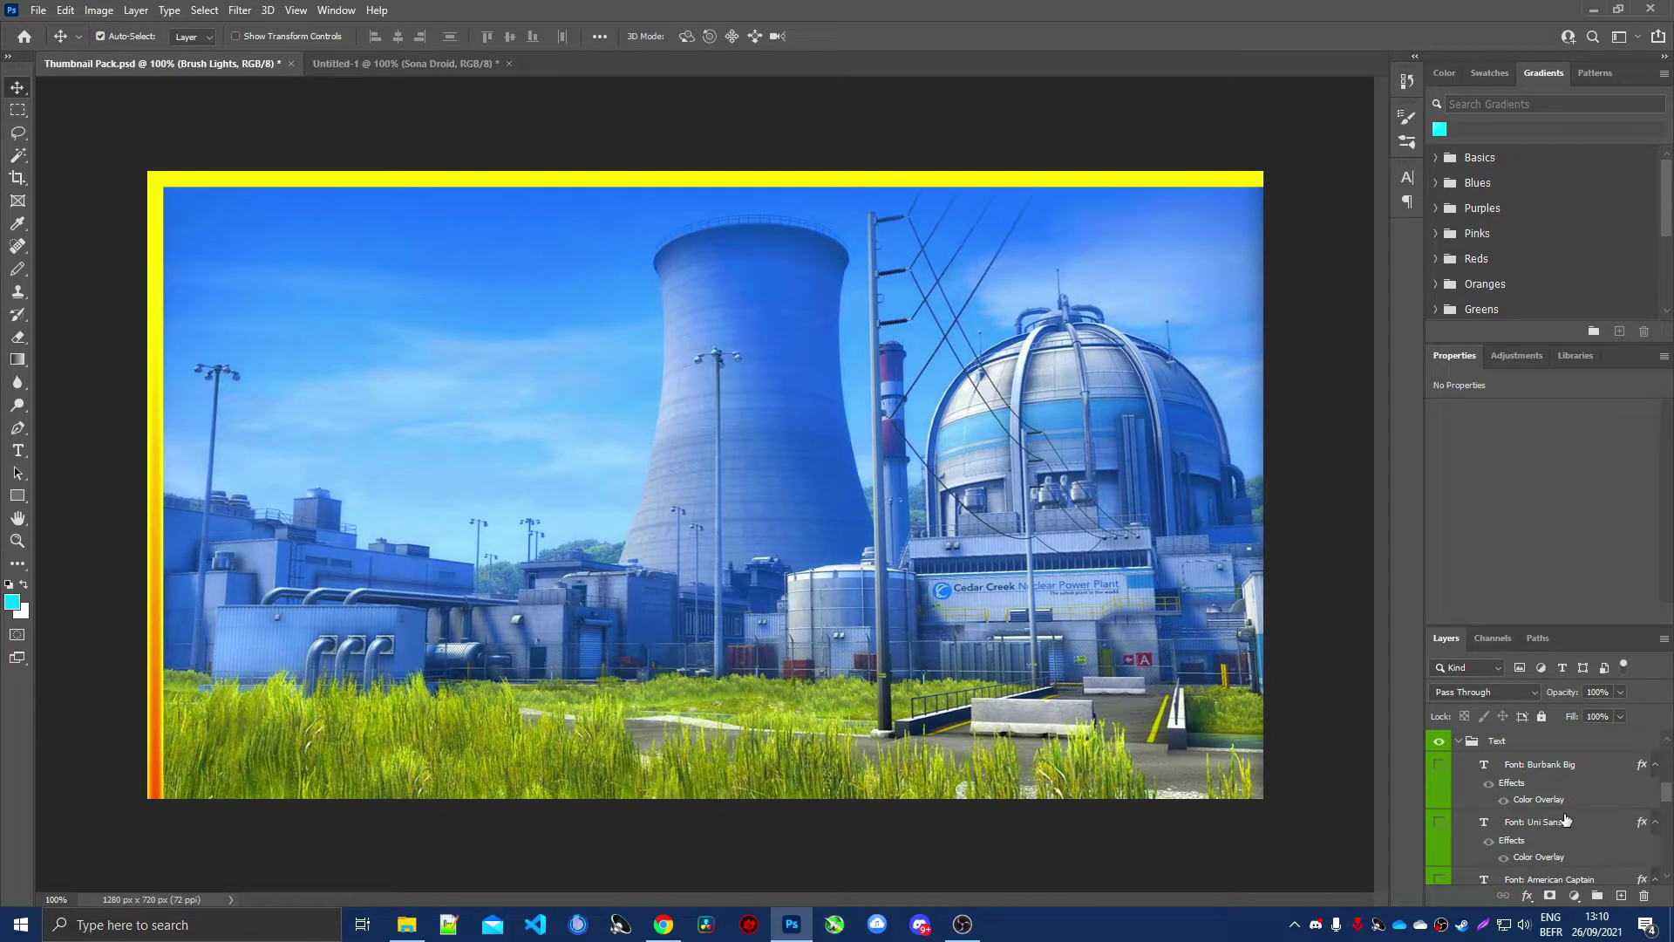
# Preview the remaining sample text layers from American Captain down to BlowBrush, hiding each one again.
pyautogui.scroll(-1, 1509, 839)
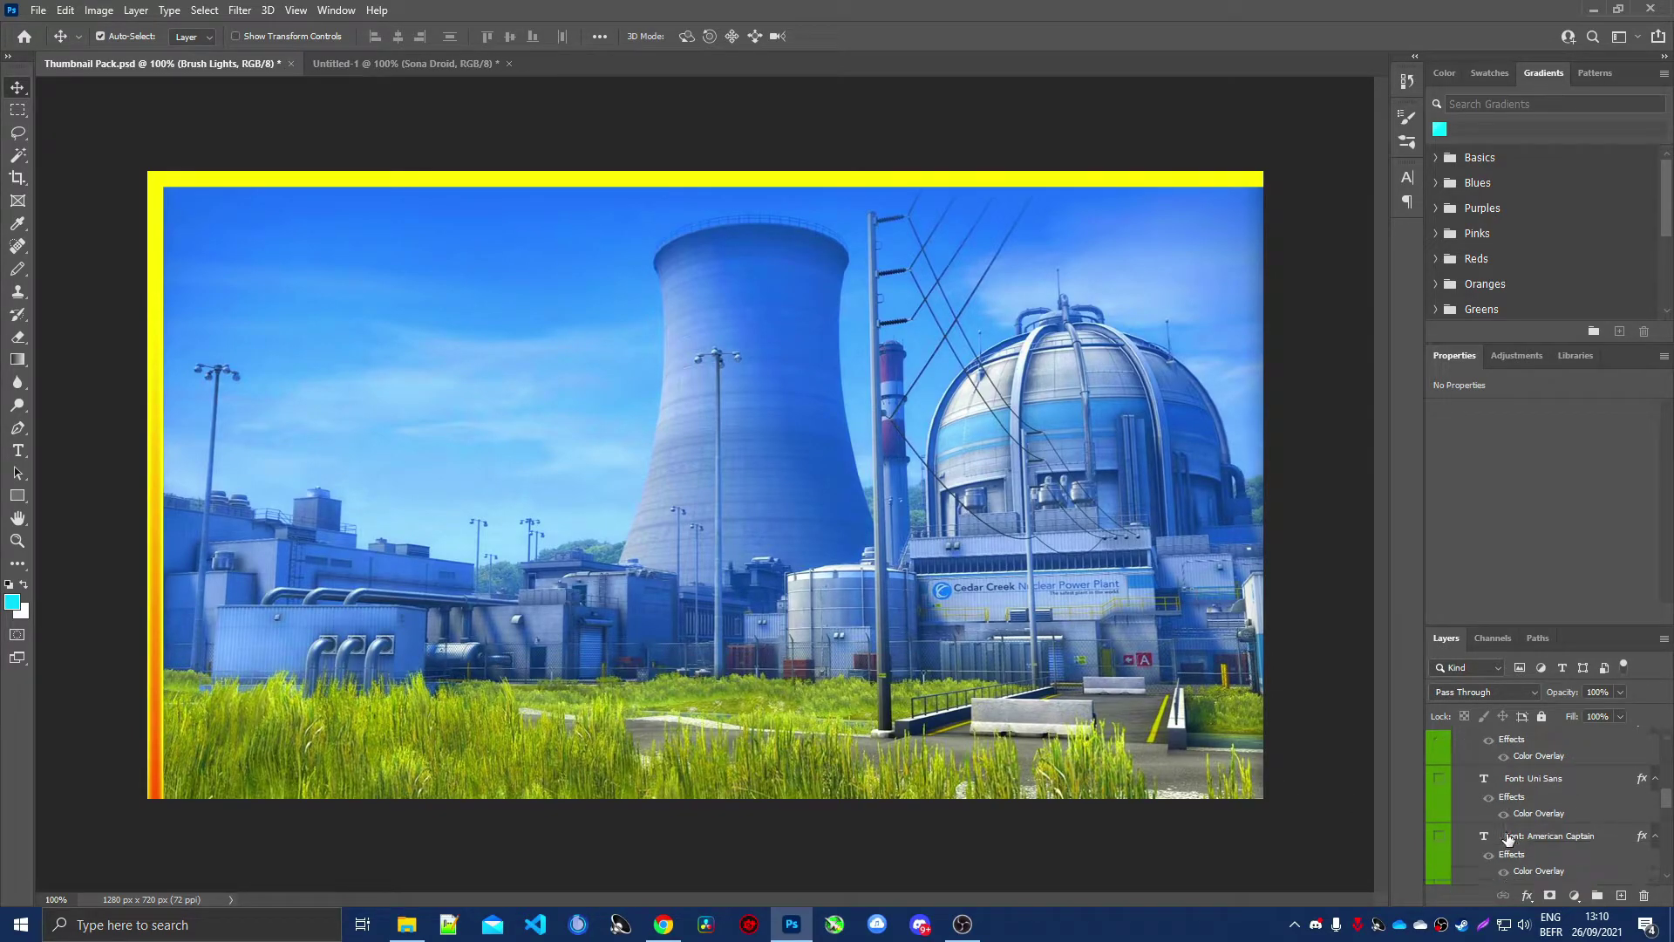
pyautogui.click(1440, 837)
pyautogui.scroll(-2, 1482, 836)
pyautogui.click(1438, 849)
pyautogui.click(1439, 792)
pyautogui.scroll(-3, 1508, 851)
pyautogui.click(1439, 842)
pyautogui.click(1439, 784)
pyautogui.click(1439, 841)
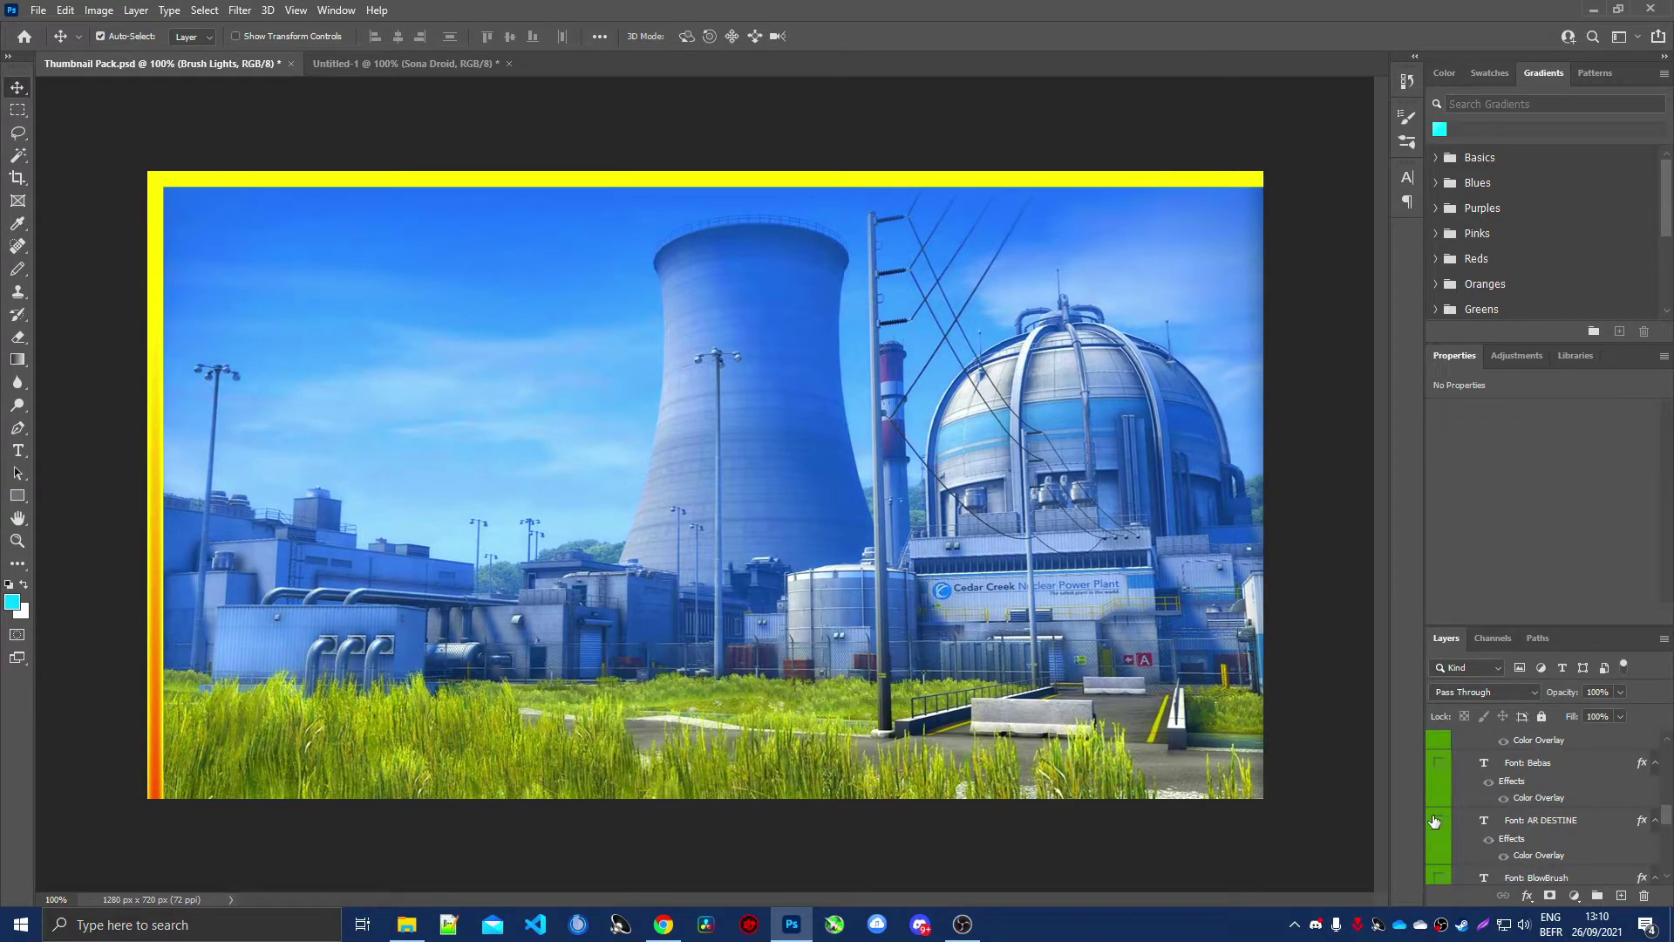
pyautogui.scroll(-2, 1440, 835)
pyautogui.click(1441, 834)
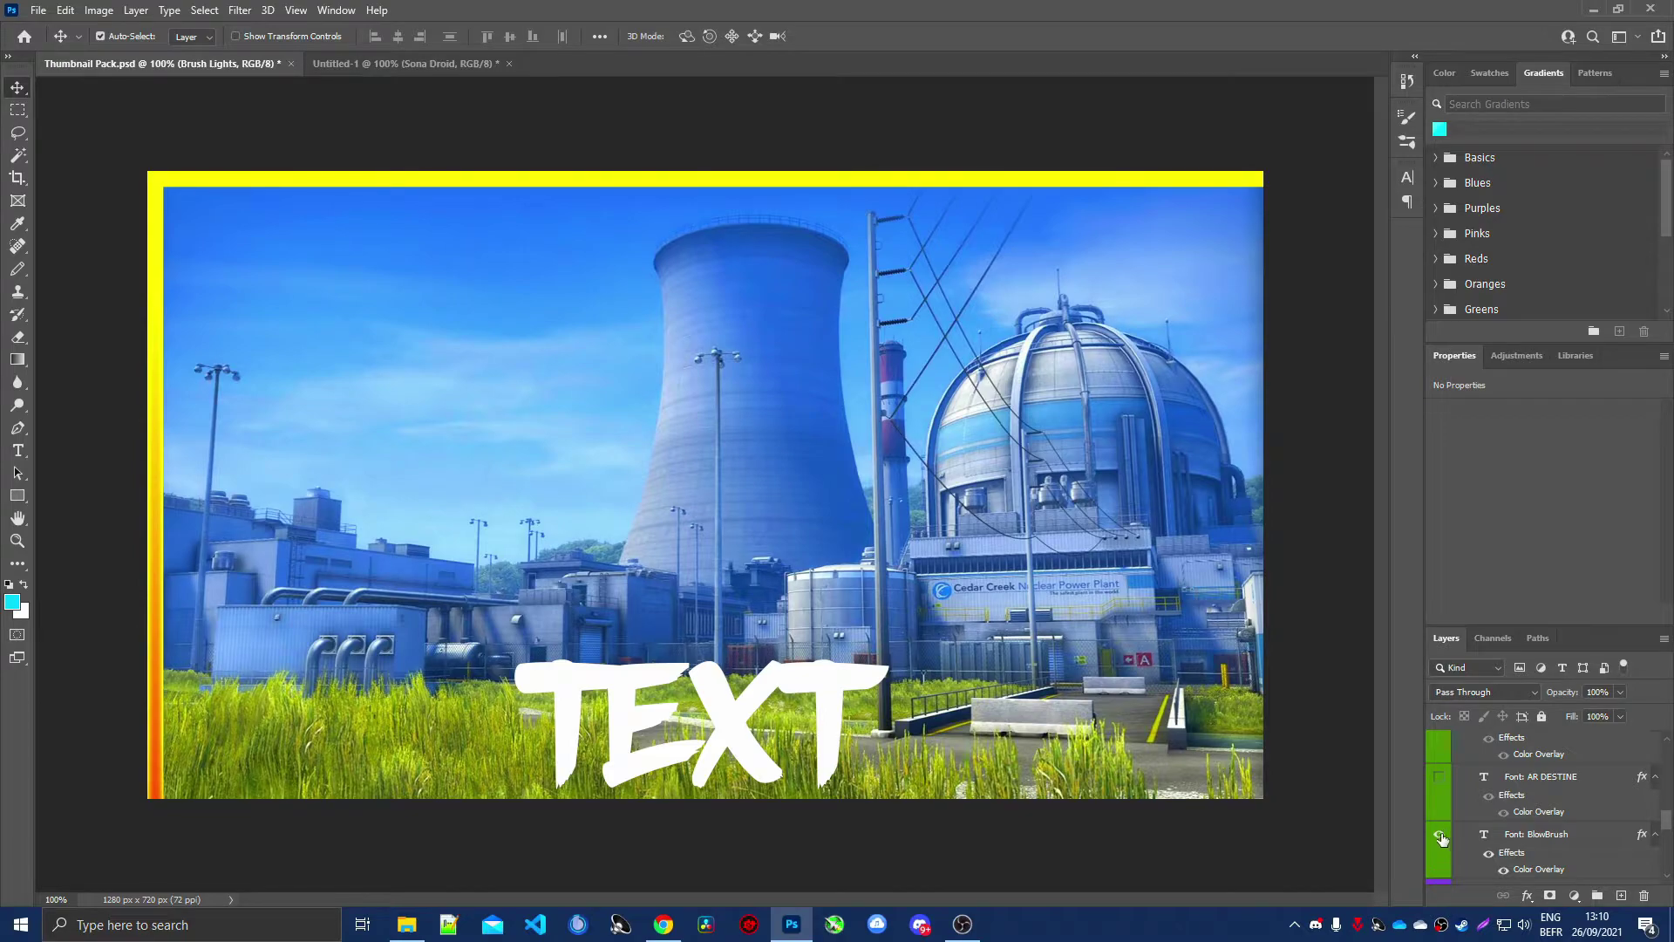
pyautogui.click(1441, 837)
# Show the Burbank Big and Uni Sans text layers together to compare them, and hide both again.
pyautogui.scroll(3, 1441, 837)
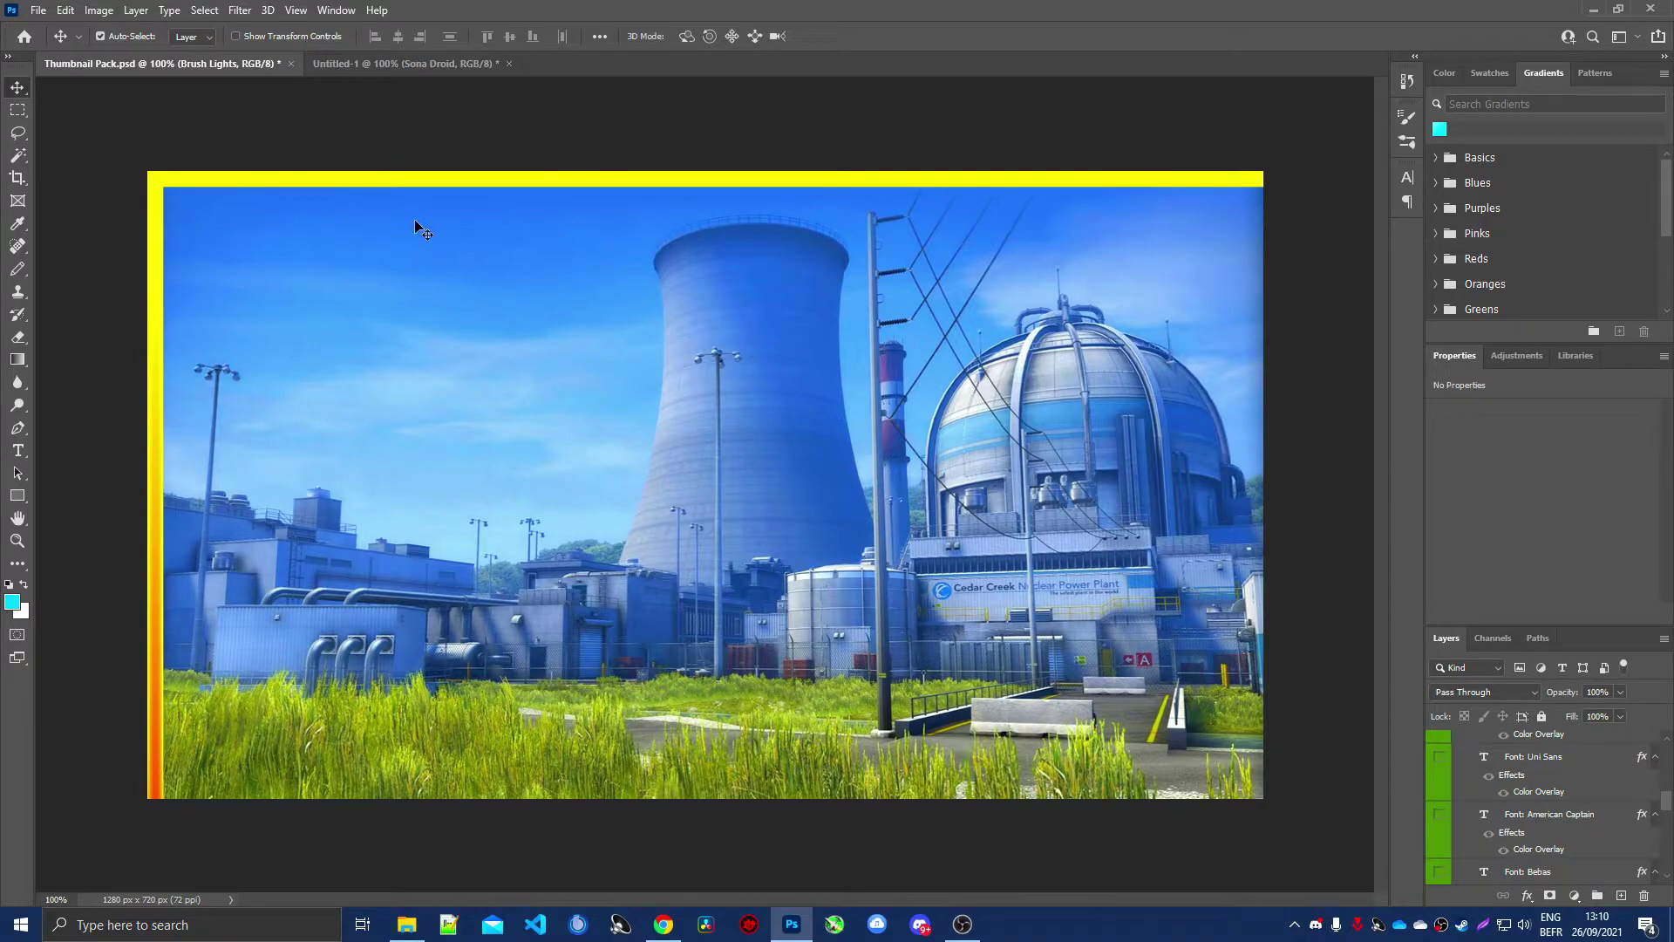
pyautogui.scroll(2, 1588, 866)
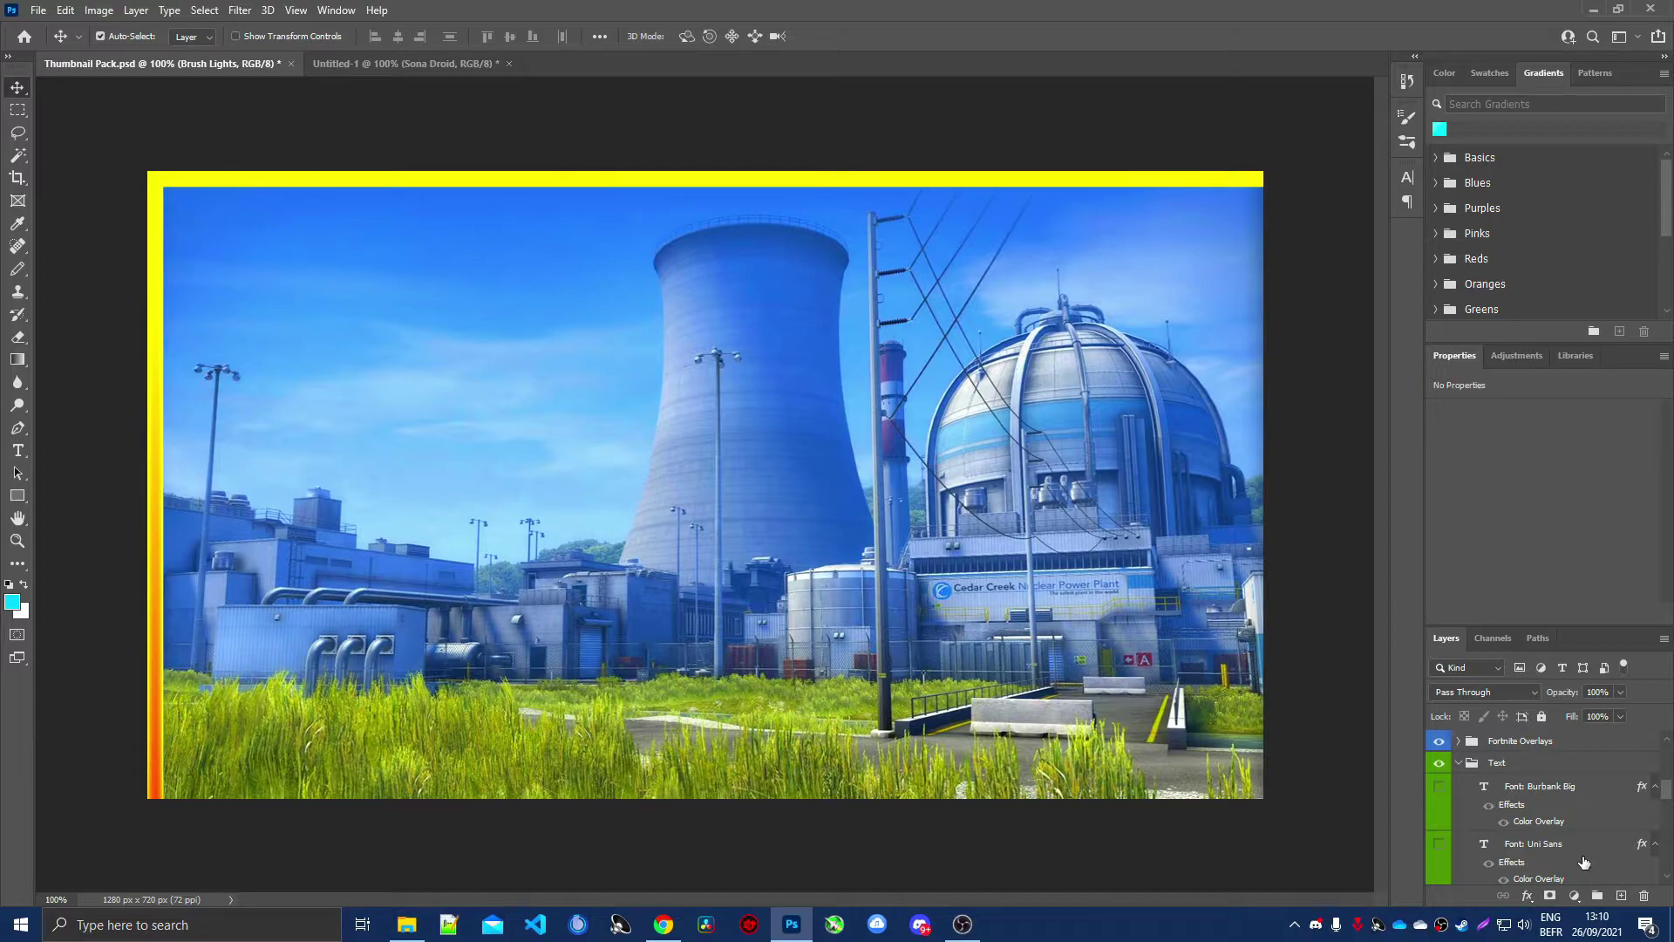
pyautogui.click(1440, 790)
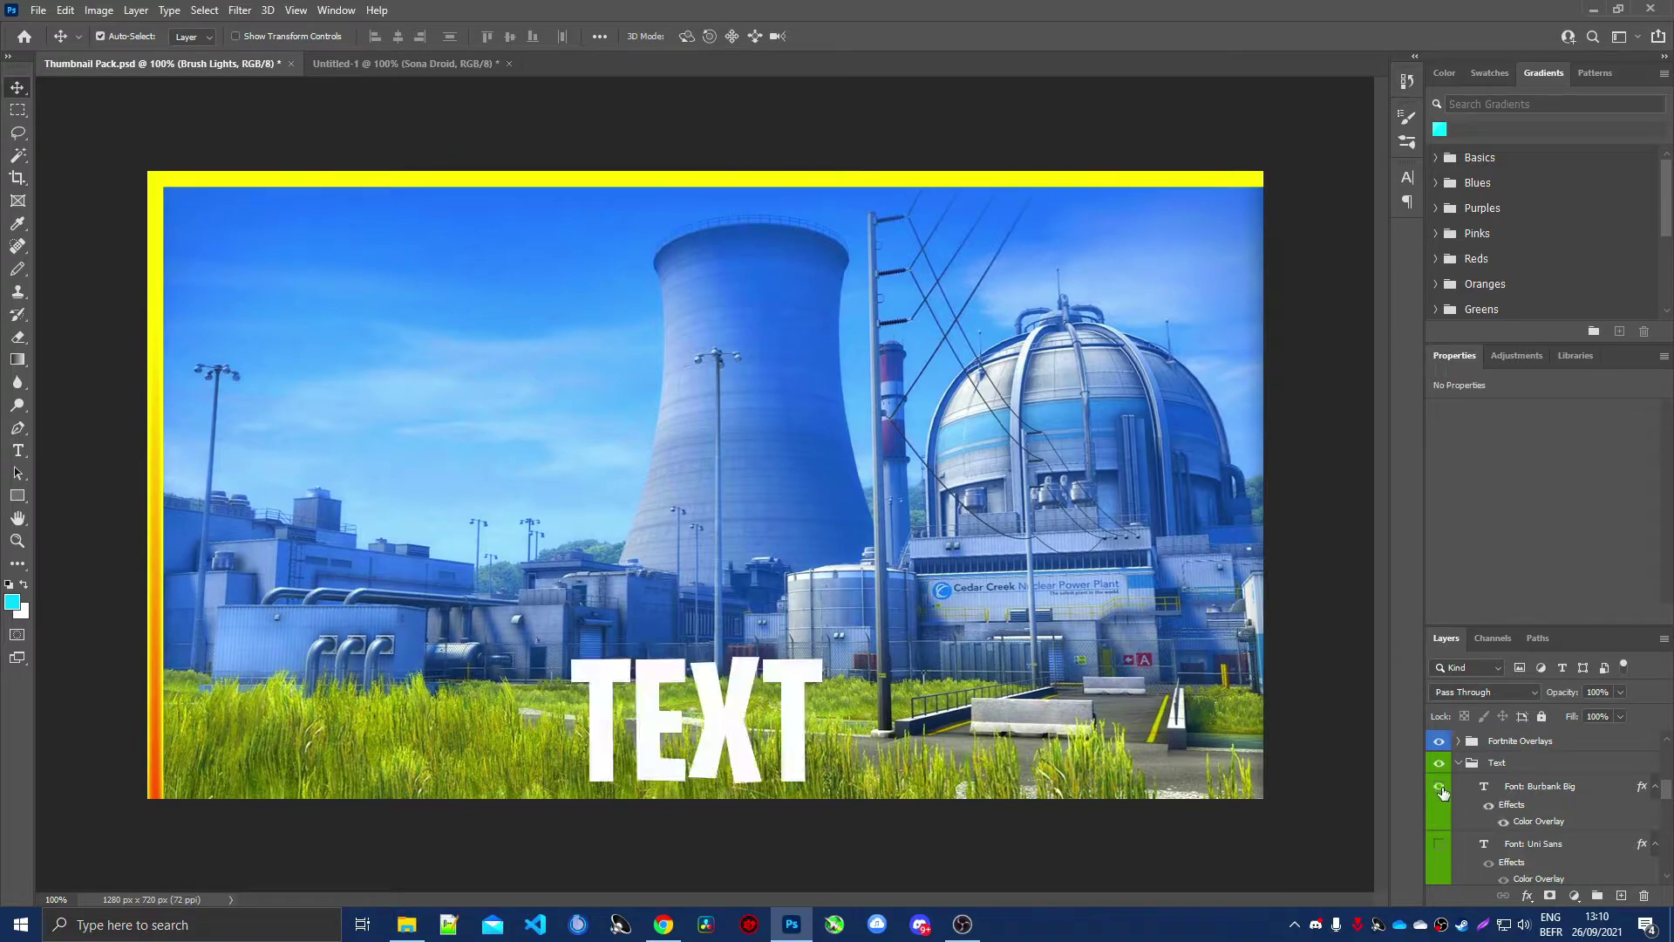
pyautogui.click(1439, 847)
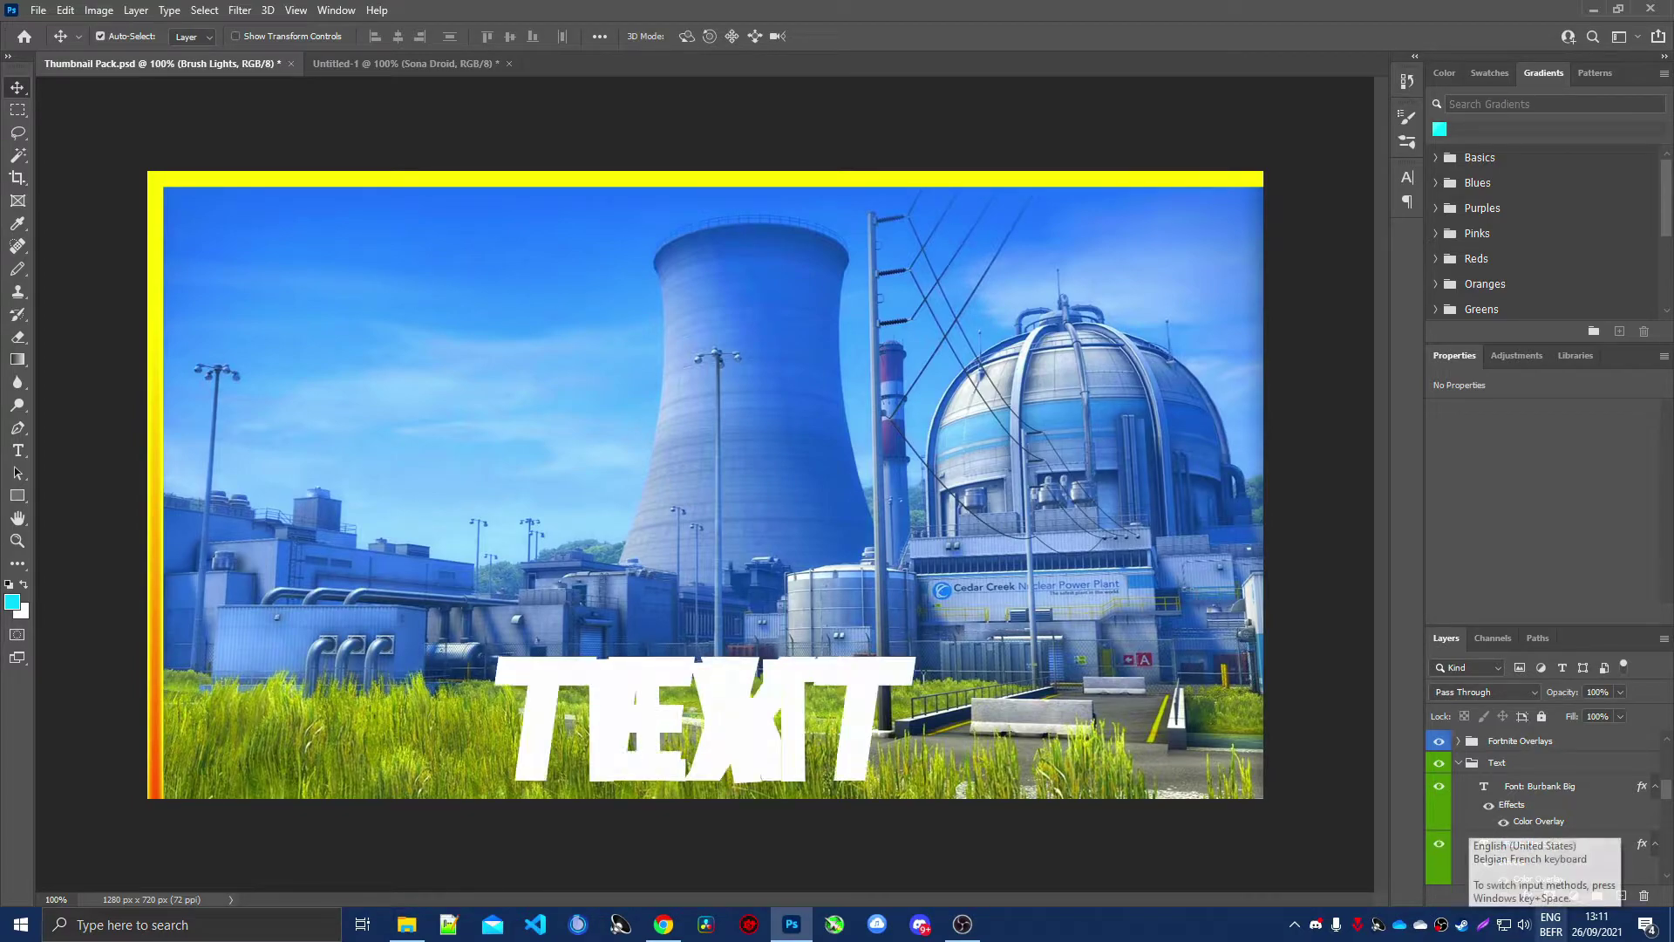
pyautogui.click(1440, 846)
pyautogui.click(1440, 788)
# Add a text layer reading "humbnail" over the gameplay screenshot in the Untitled-1 document.
pyautogui.click(403, 64)
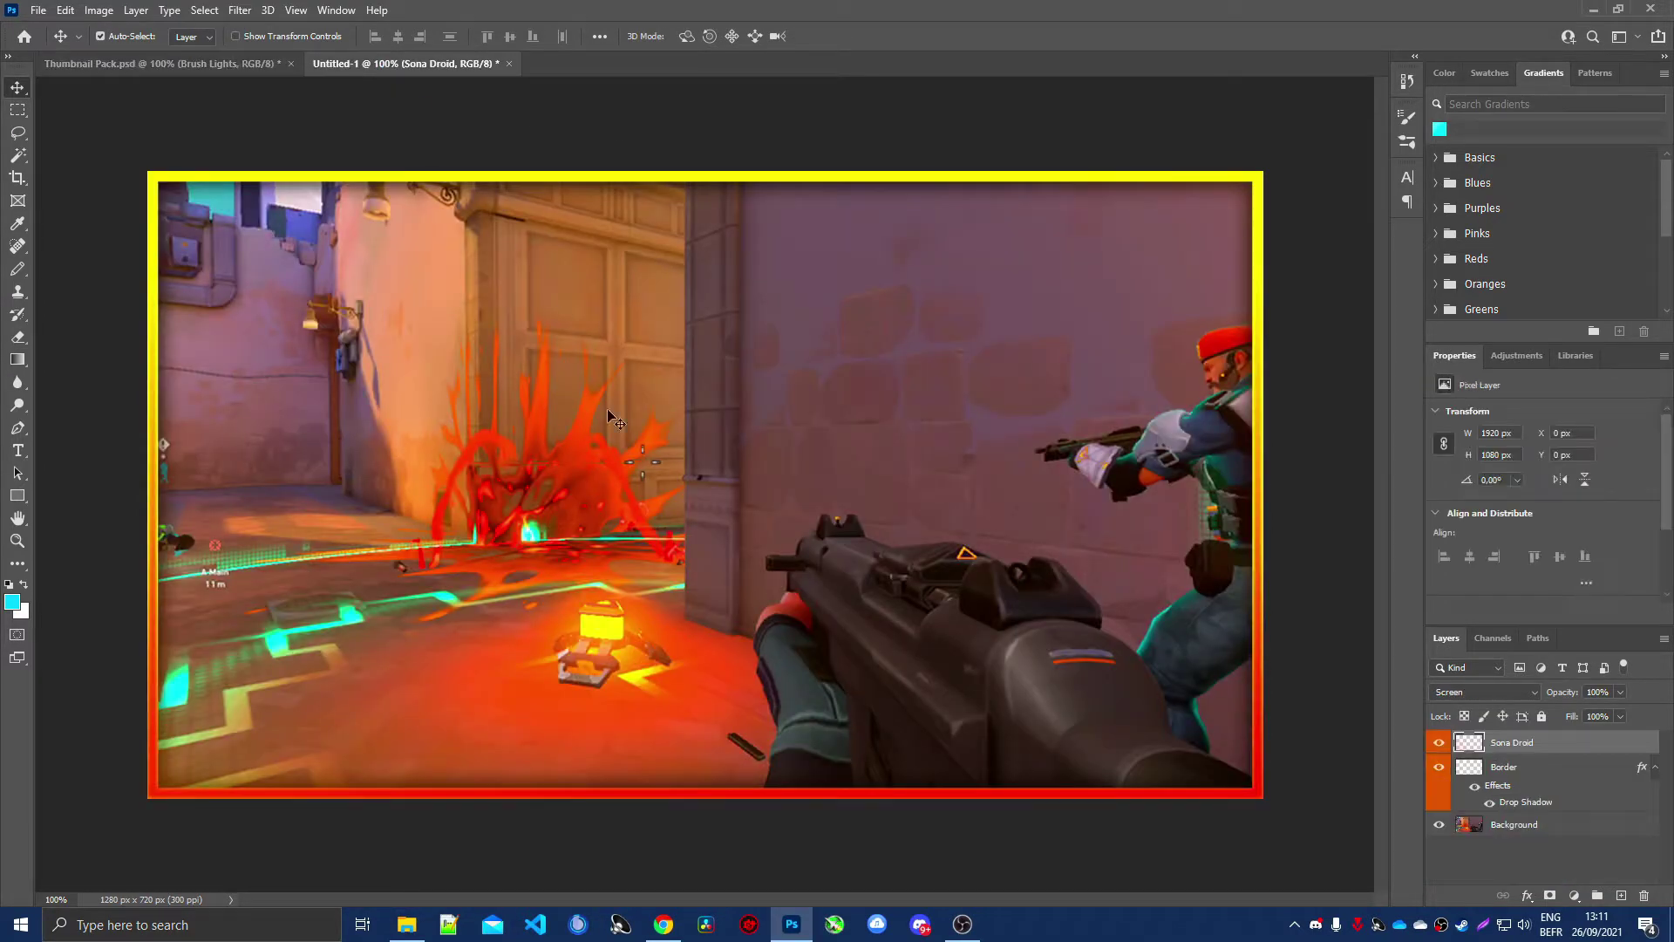
pyautogui.click(17, 451)
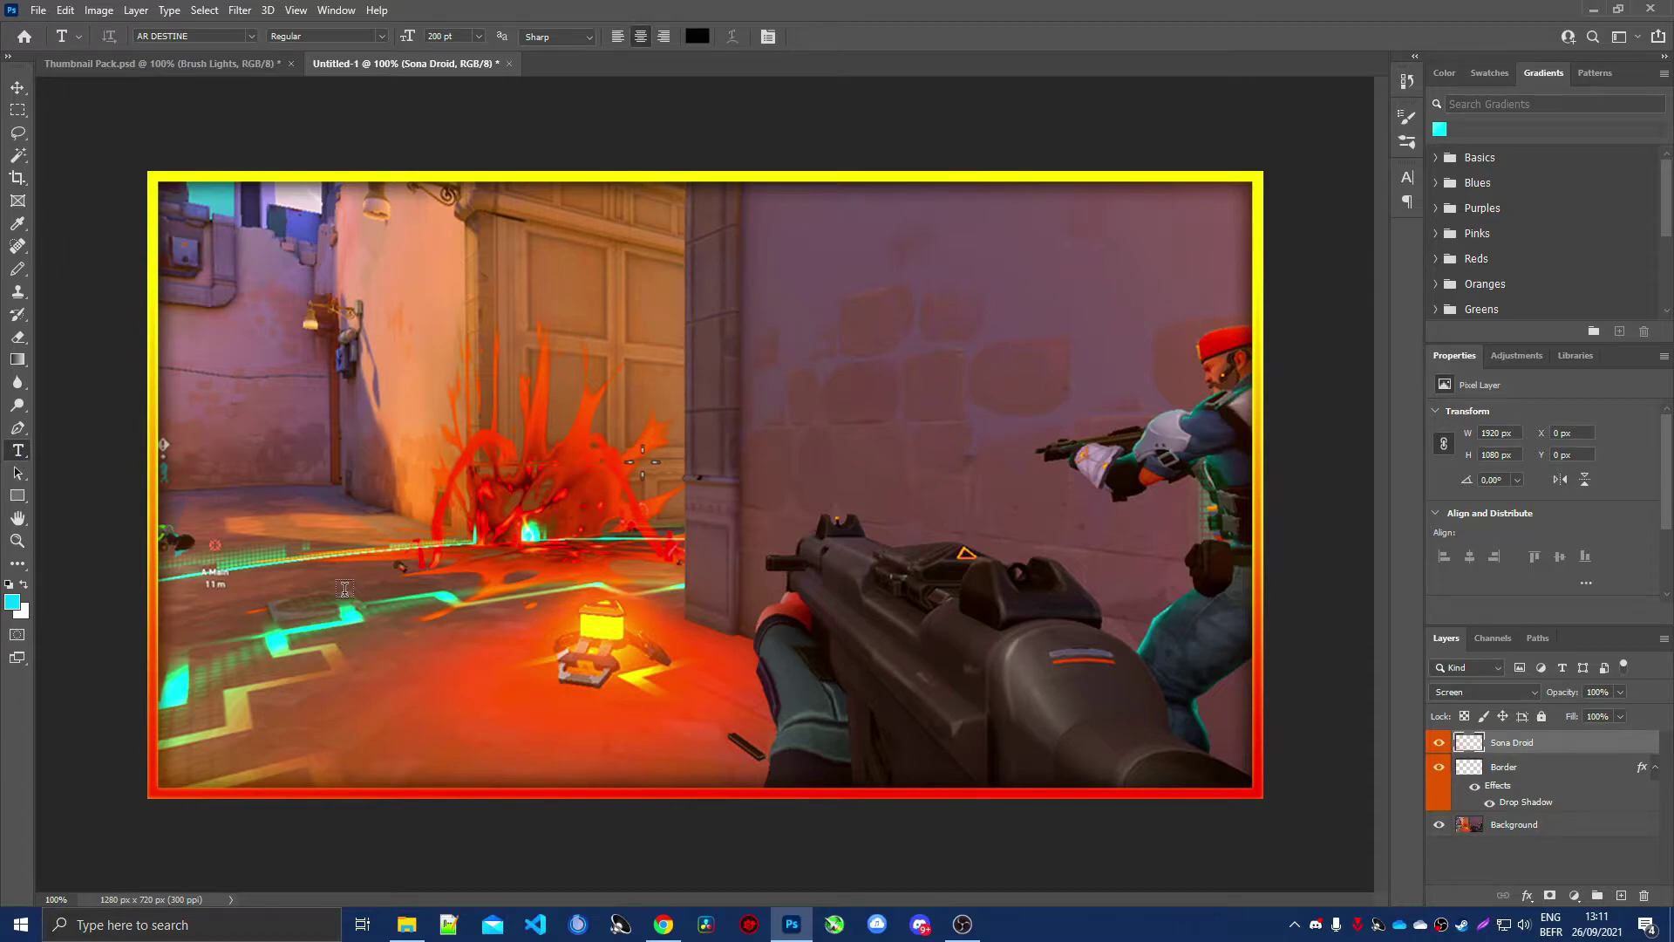
pyautogui.click(483, 554)
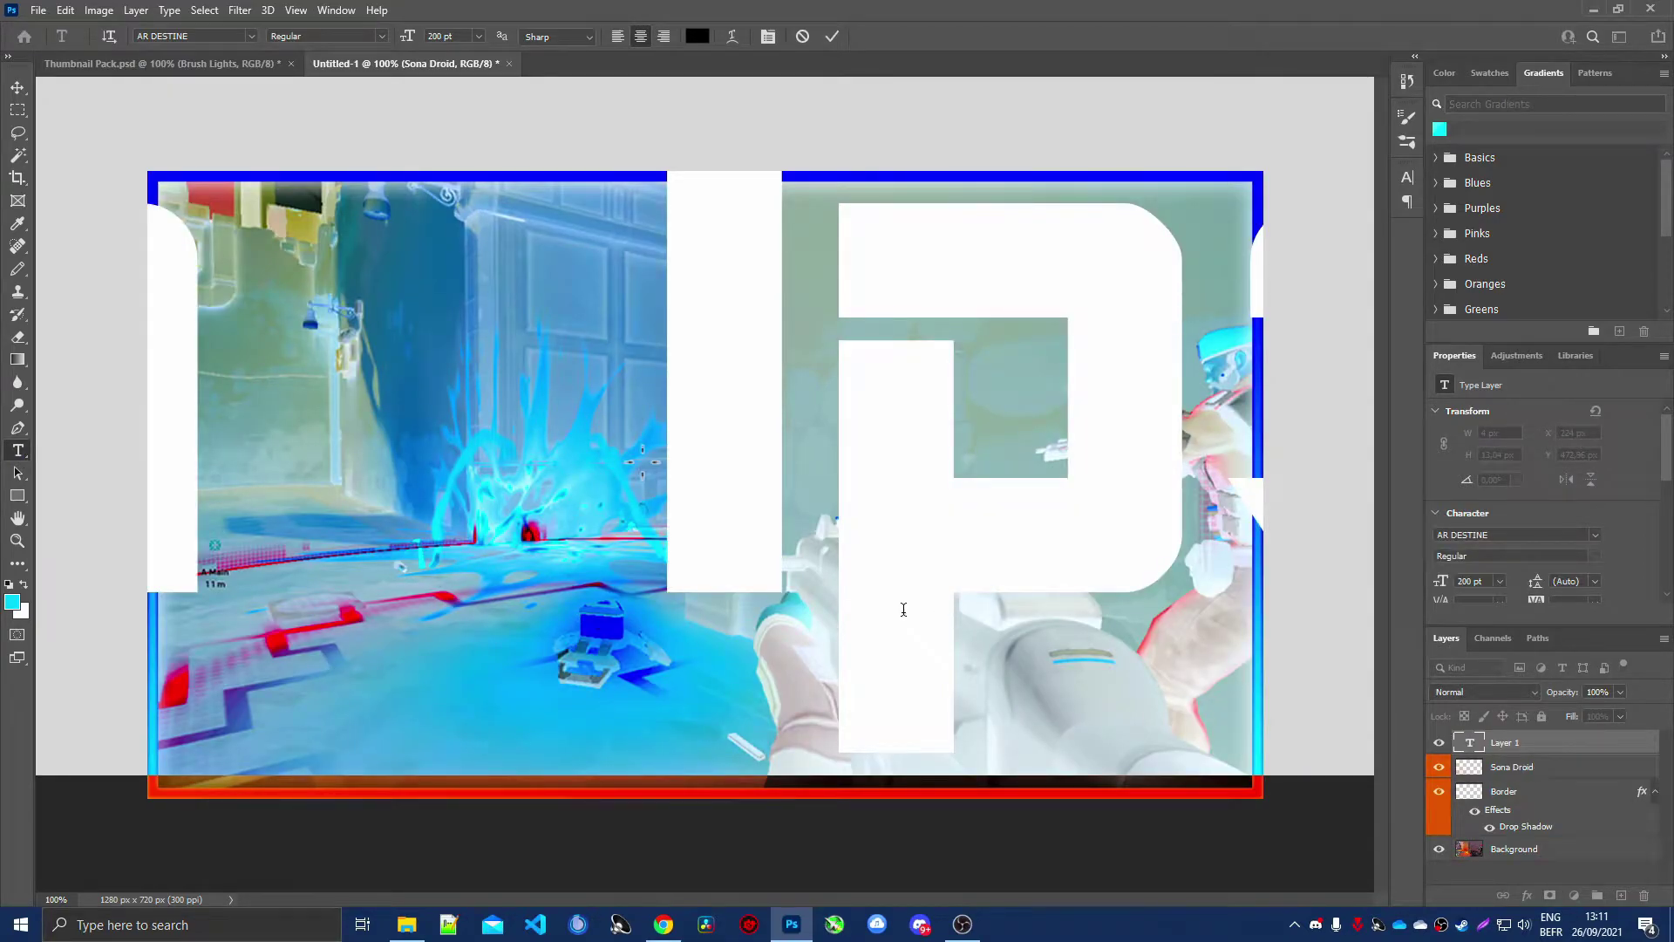
pyautogui.scroll(-5, 907, 612)
pyautogui.write('Tumbnail')
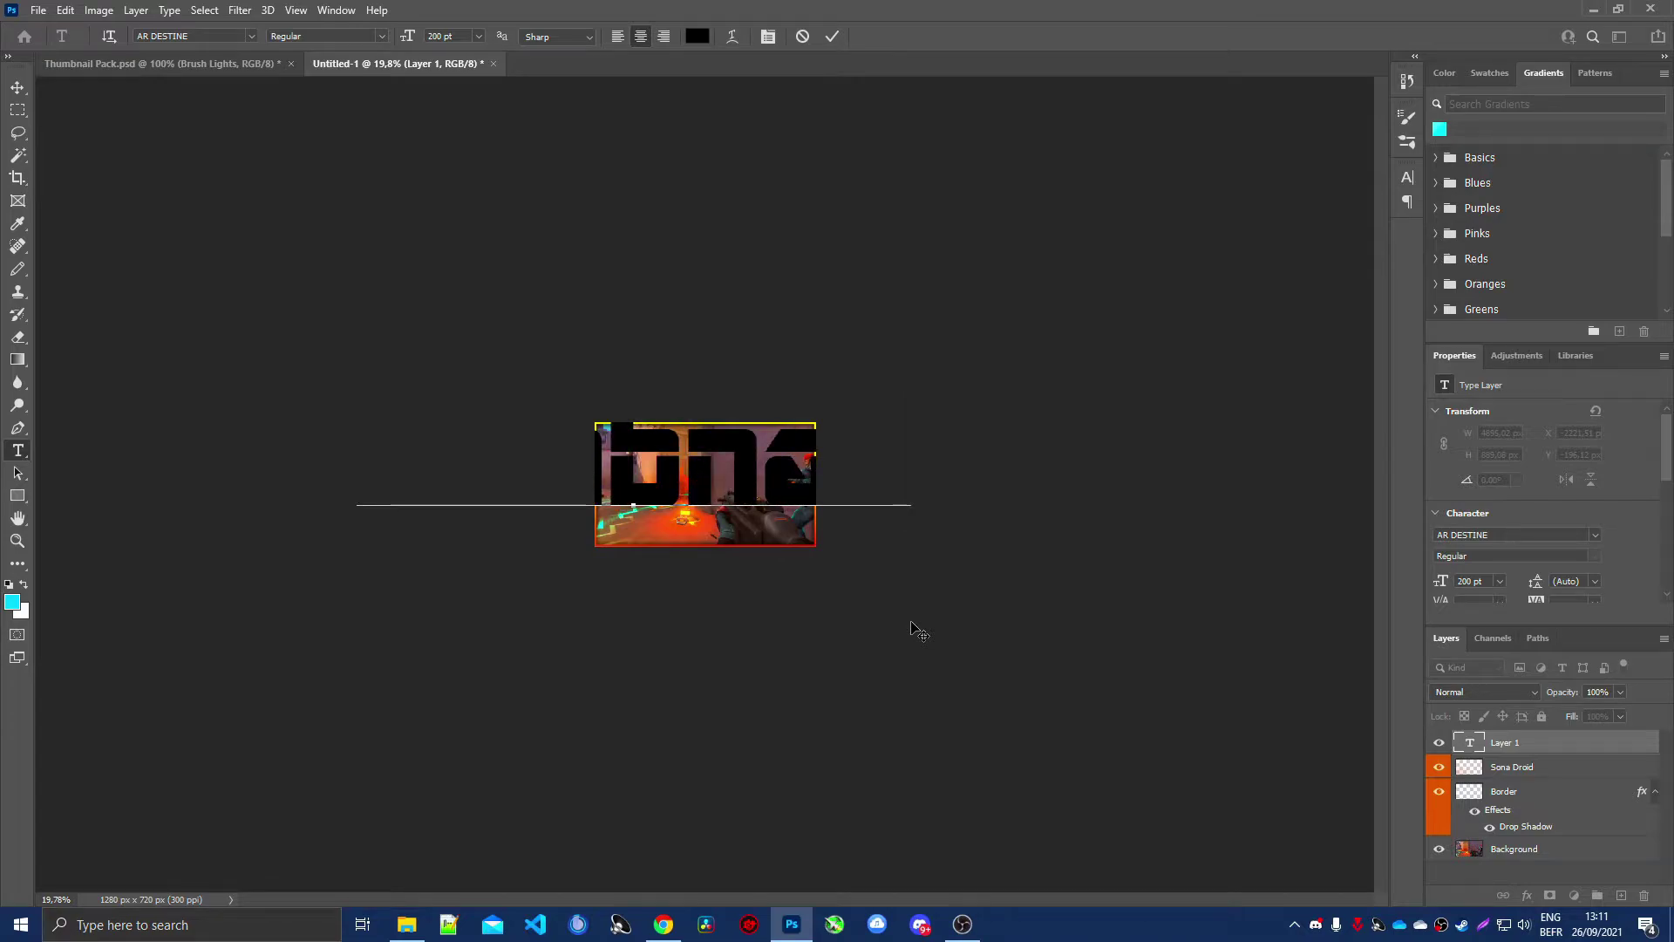
# Change the font of the whole new text to Uni Sans Heavy Italic CAPS and commit it.
pyautogui.hotkey('ctrl', 'a')
pyautogui.click(222, 36)
pyautogui.write('Uni Sans')
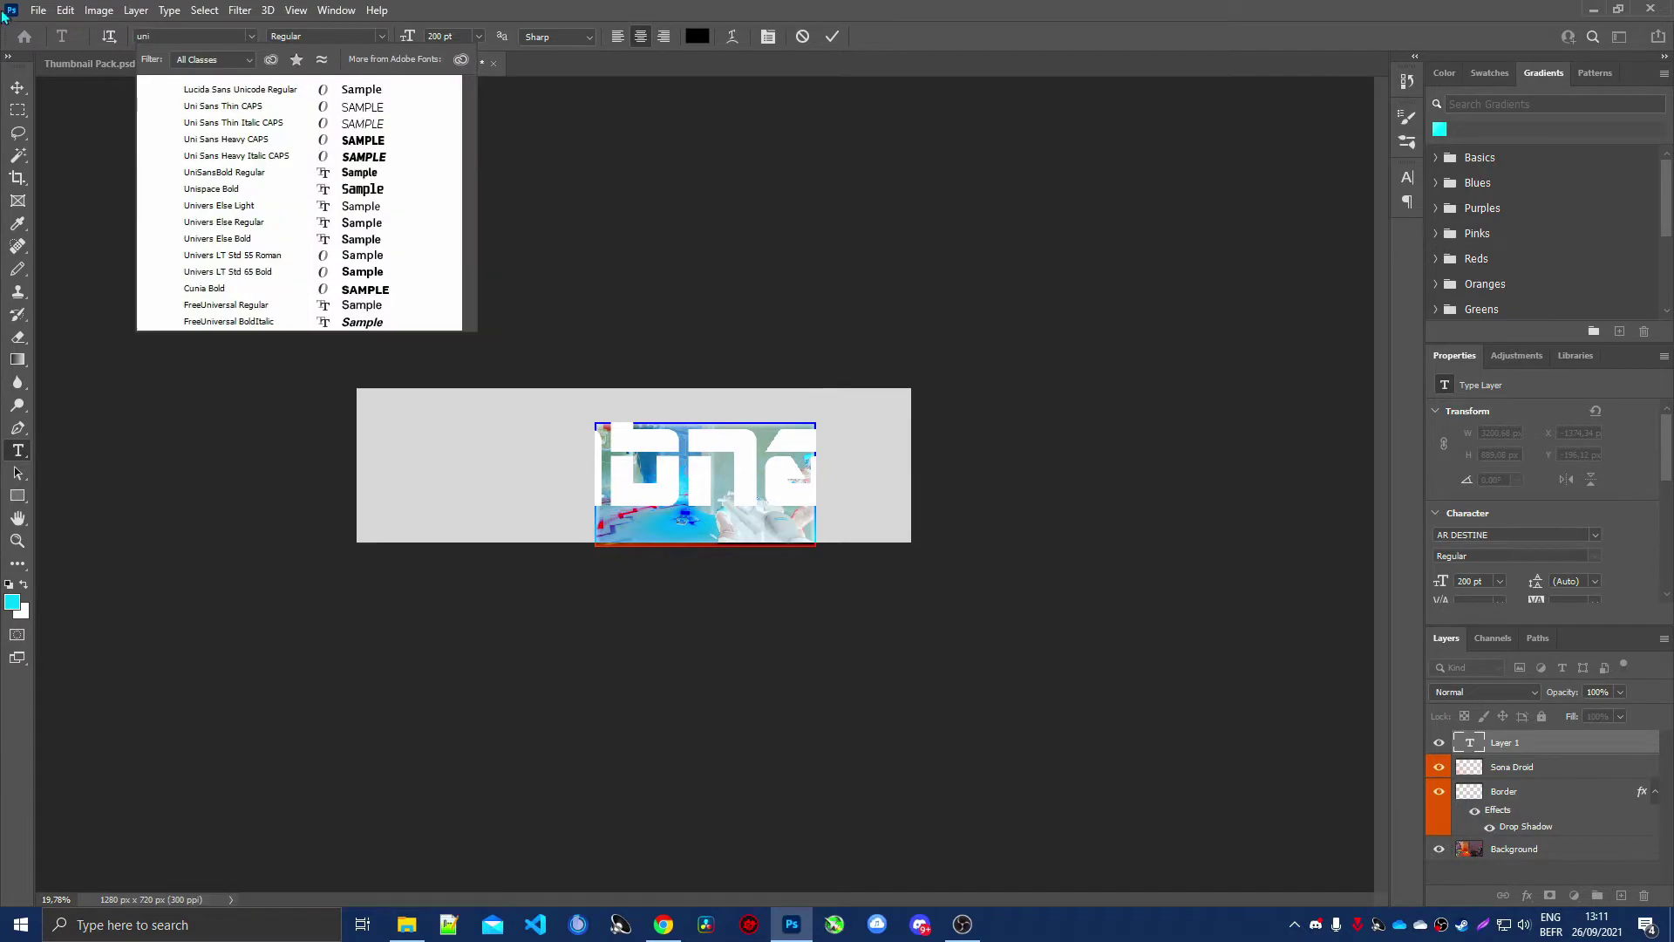
pyautogui.click(317, 161)
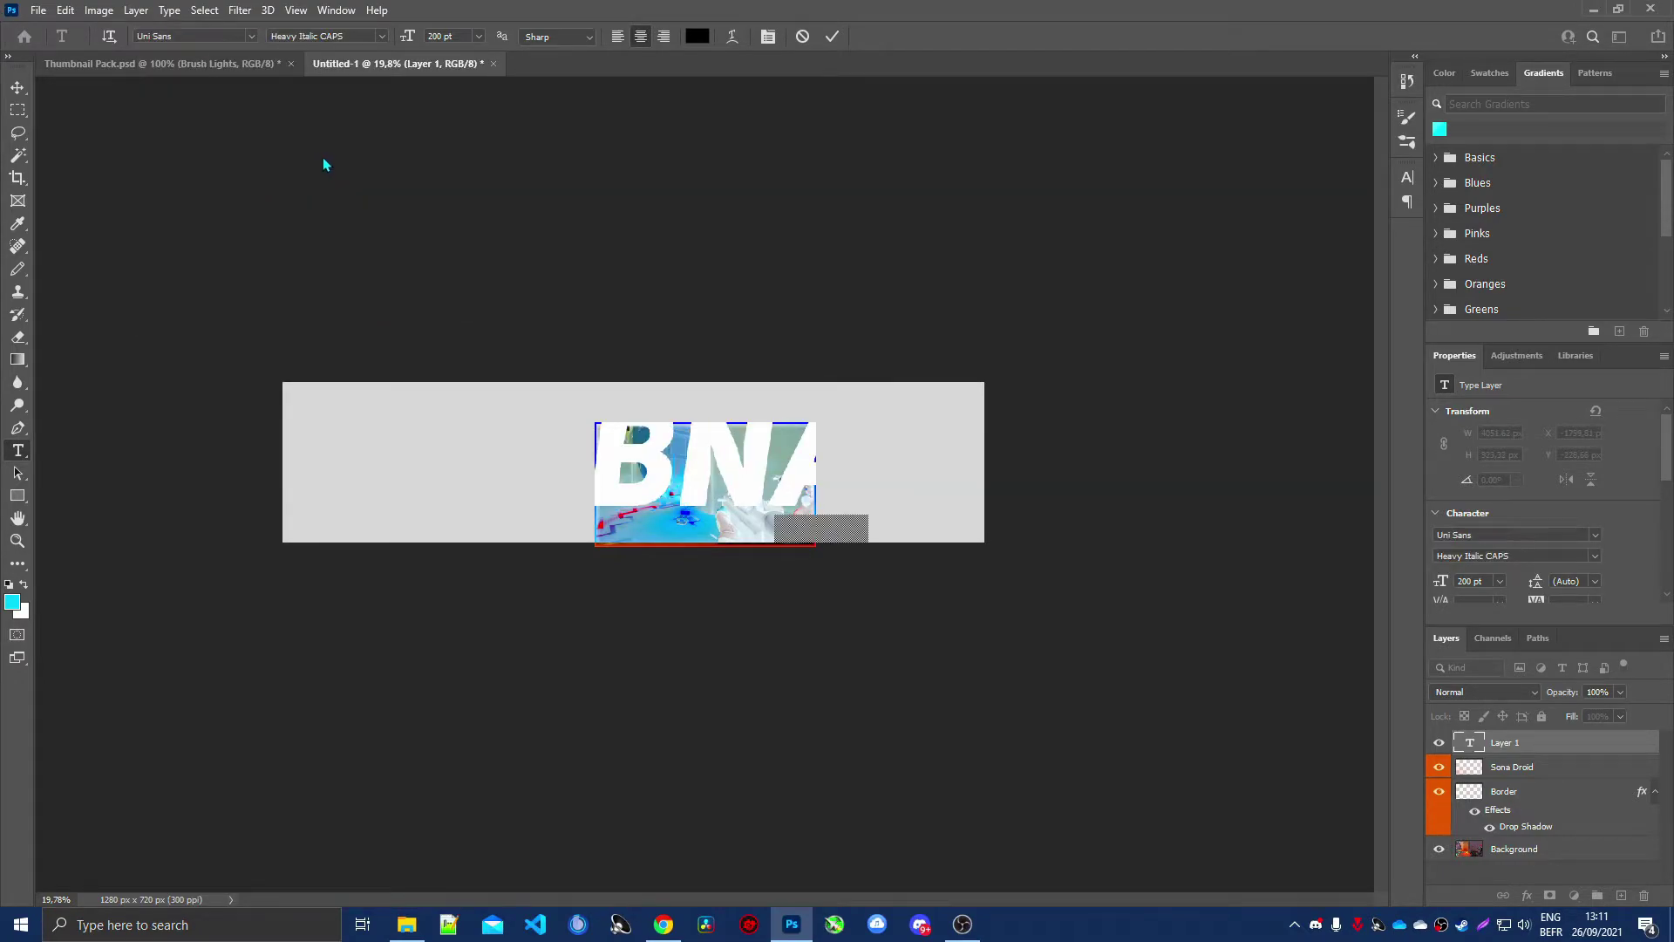
pyautogui.click(17, 89)
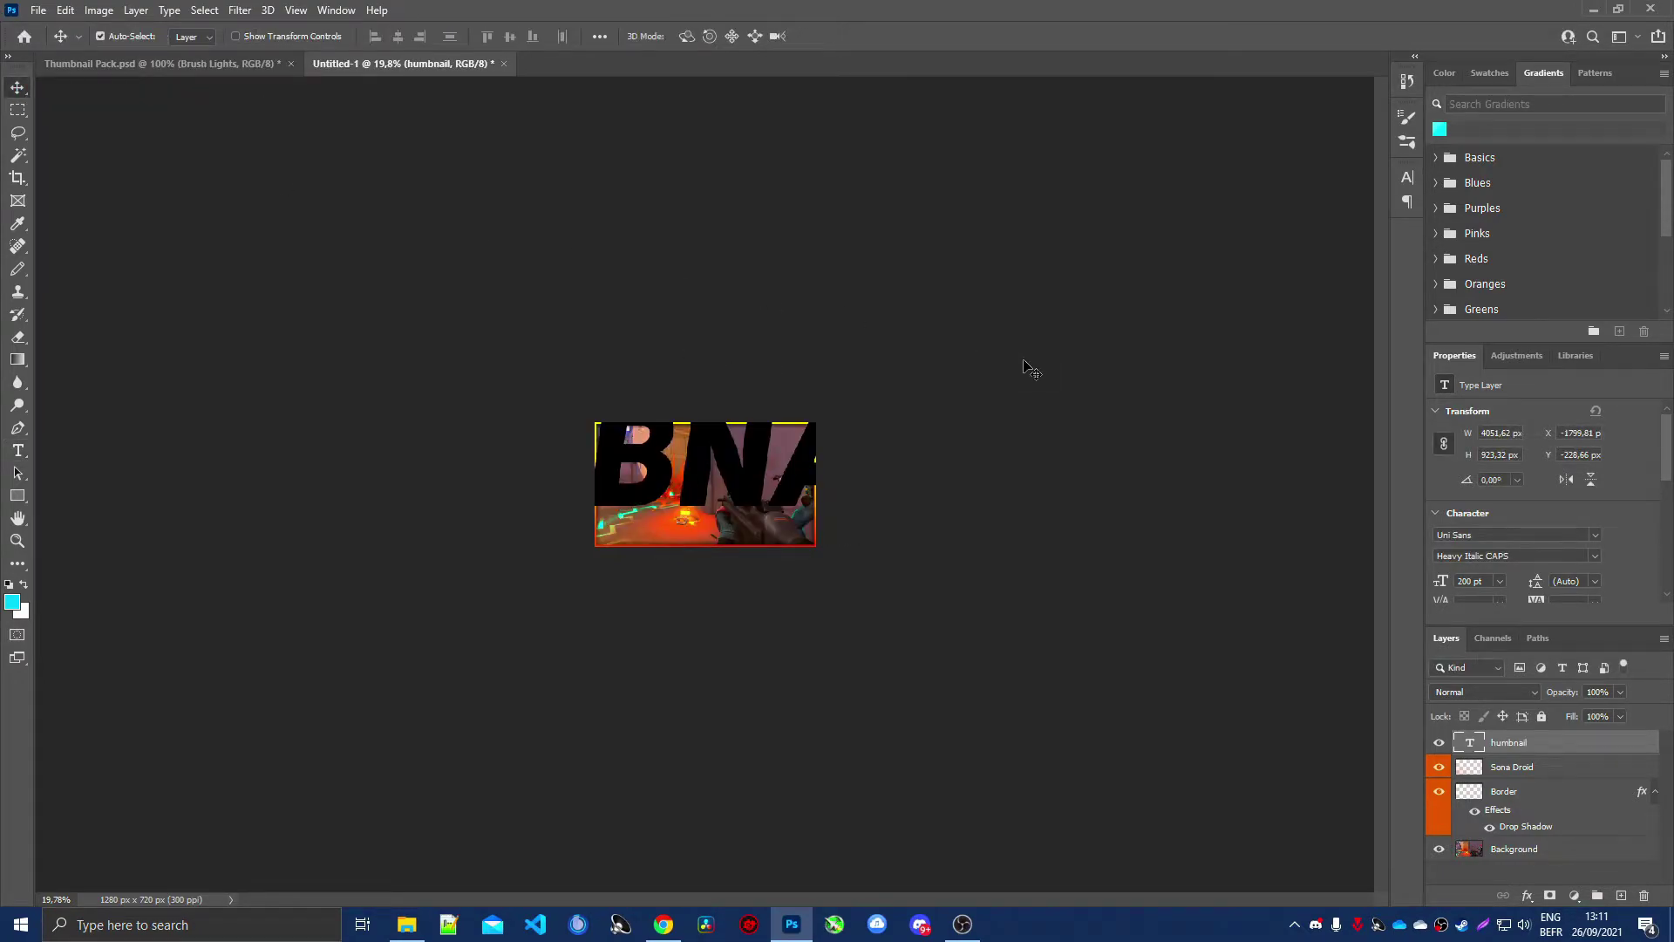
# Correct the oversized title to read THUMBNAIL and shrink it to about 50.4 pt over the upper part of the screenshot.
pyautogui.hotkey('ctrl', 't')
pyautogui.moveTo(991, 384); pyautogui.dragTo(820, 452)
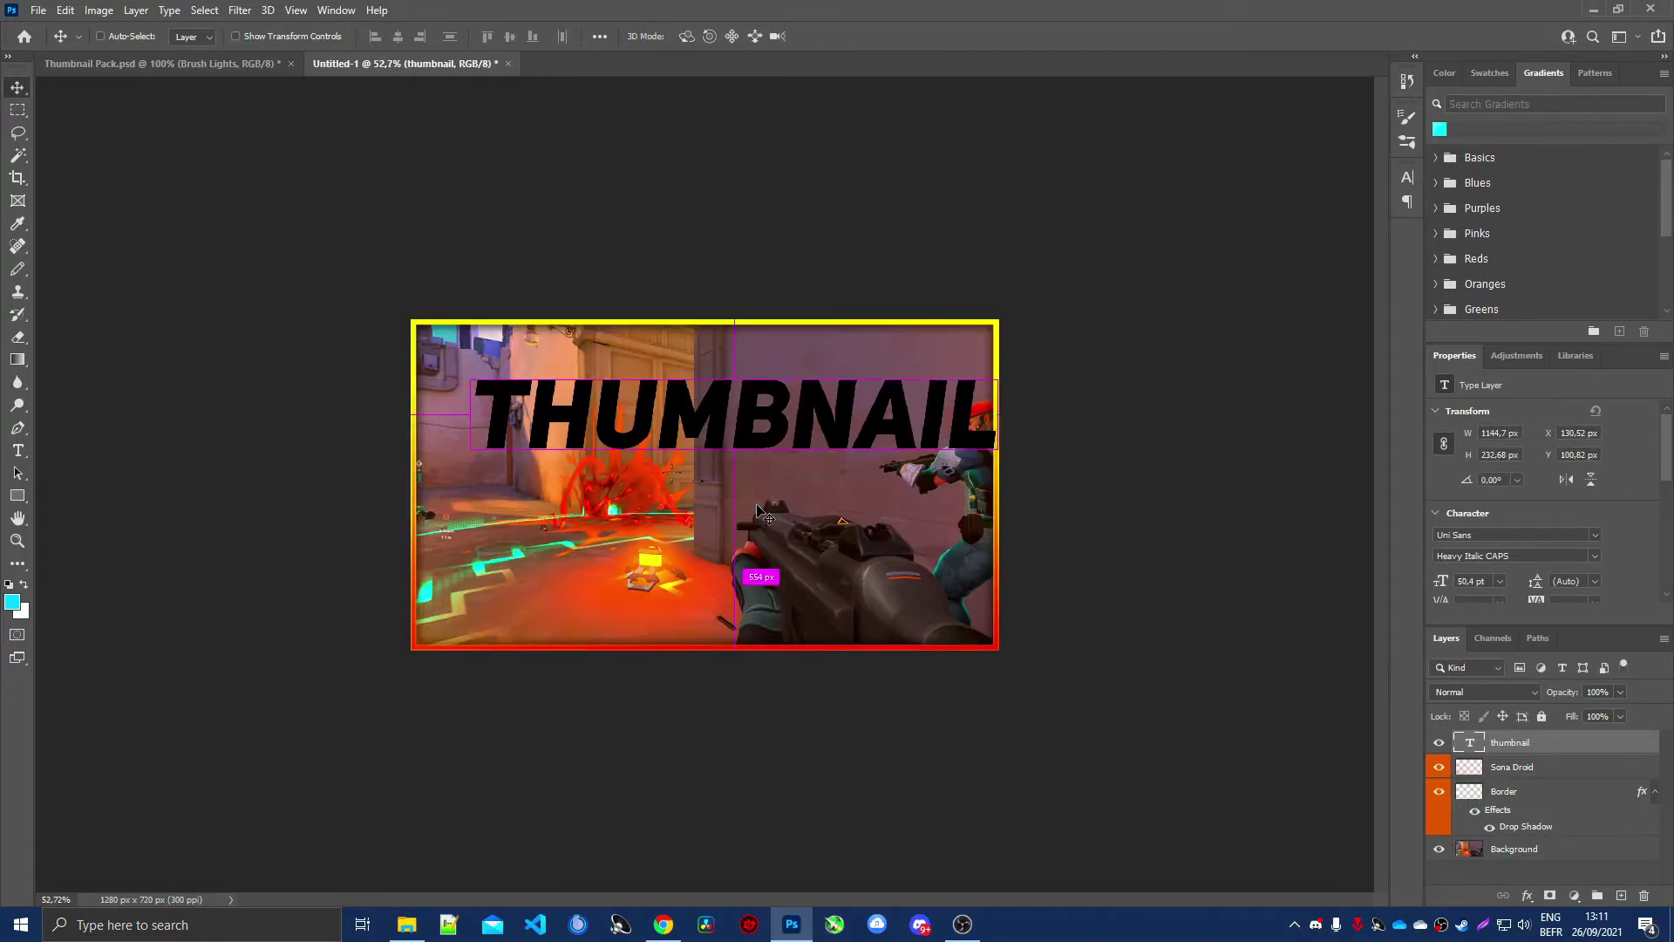
pyautogui.hotkey('ctrl', 't')
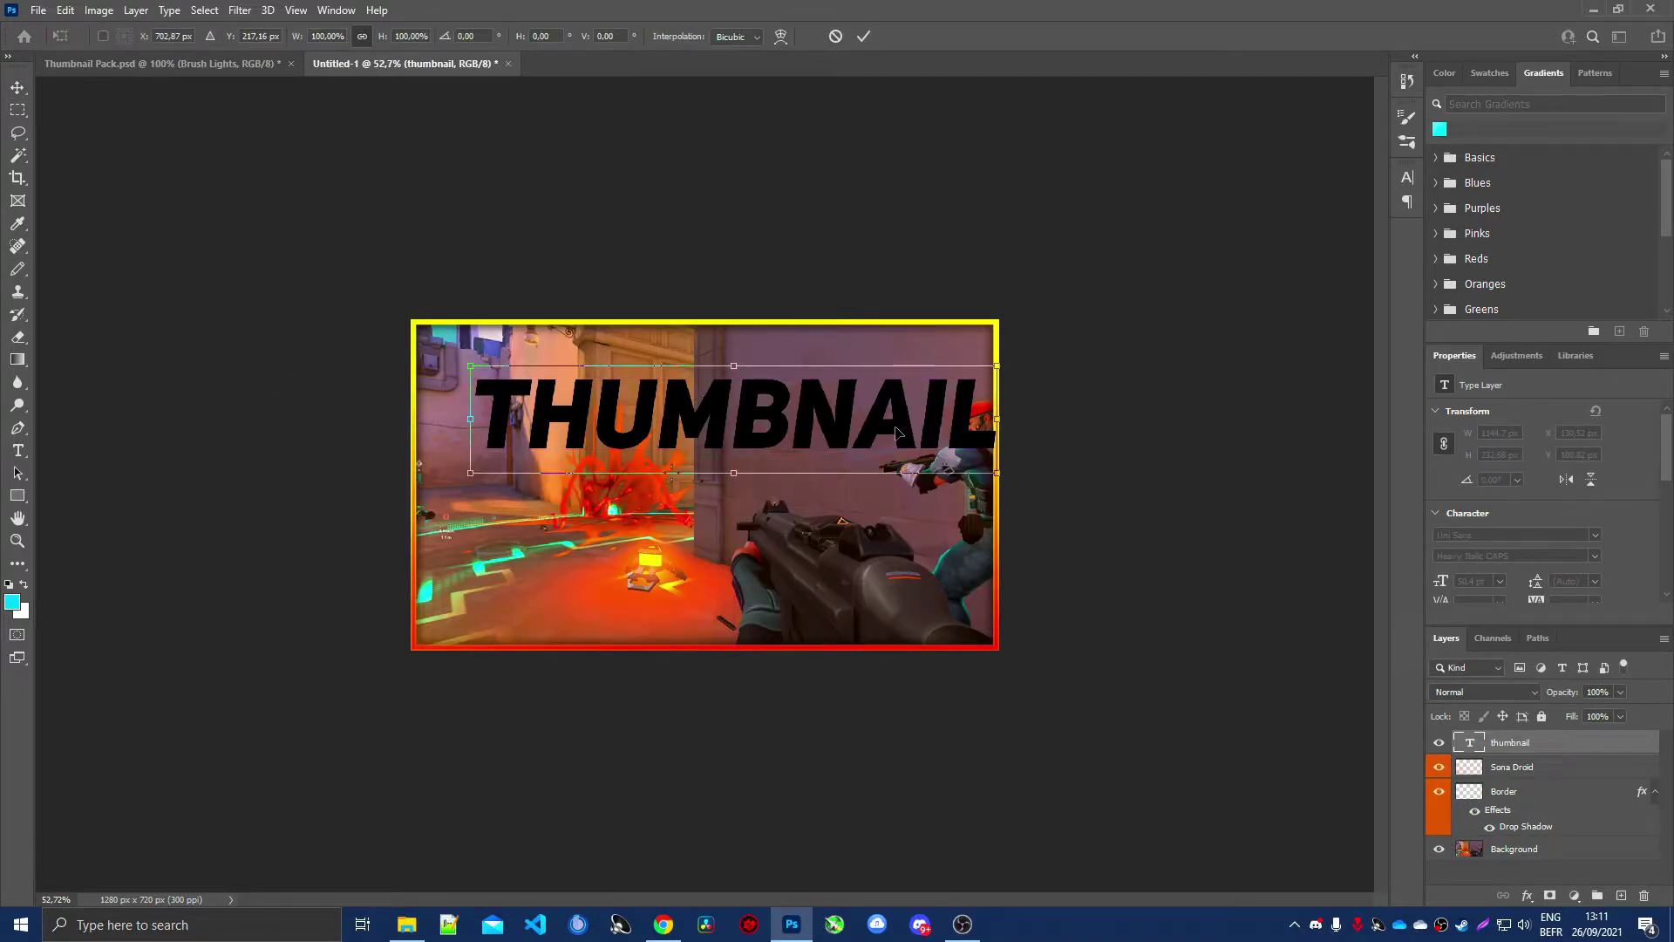
pyautogui.moveTo(899, 433)
pyautogui.mouseDown()
pyautogui.moveTo(904, 416)
pyautogui.moveTo(878, 415)
pyautogui.mouseUp()
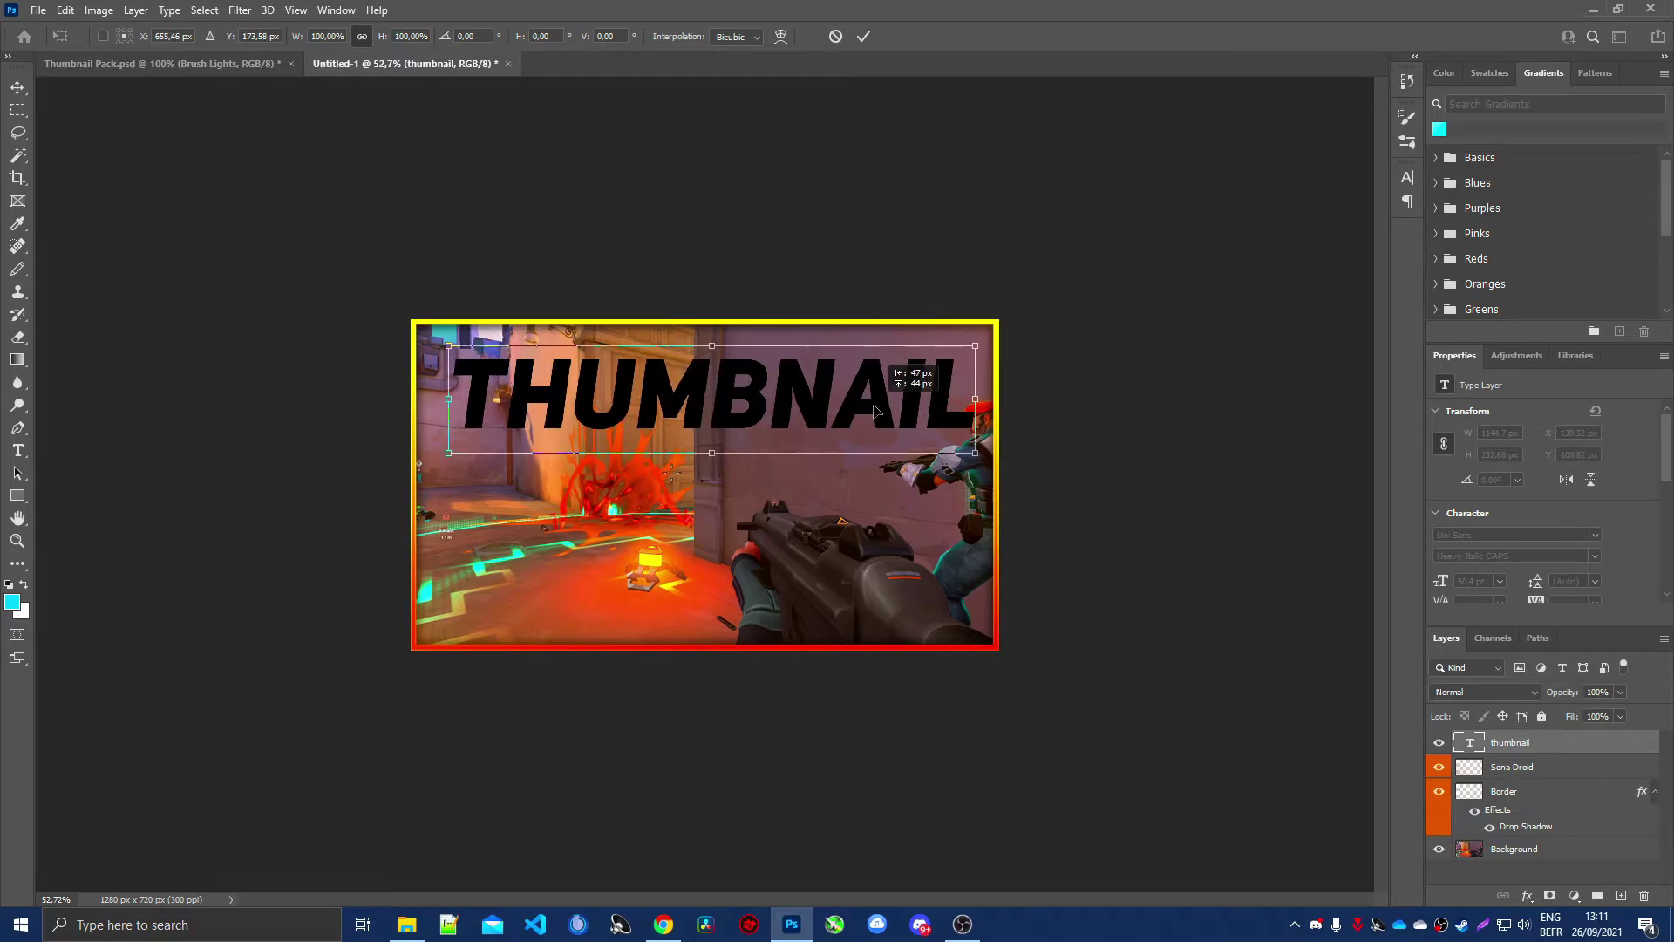
# Scale the THUMBNAIL title to about 78.5% and centre it horizontally near the top of the image.
pyautogui.scroll(3, 812, 450)
pyautogui.scroll(2, 812, 449)
pyautogui.moveTo(772, 453); pyautogui.dragTo(807, 375)
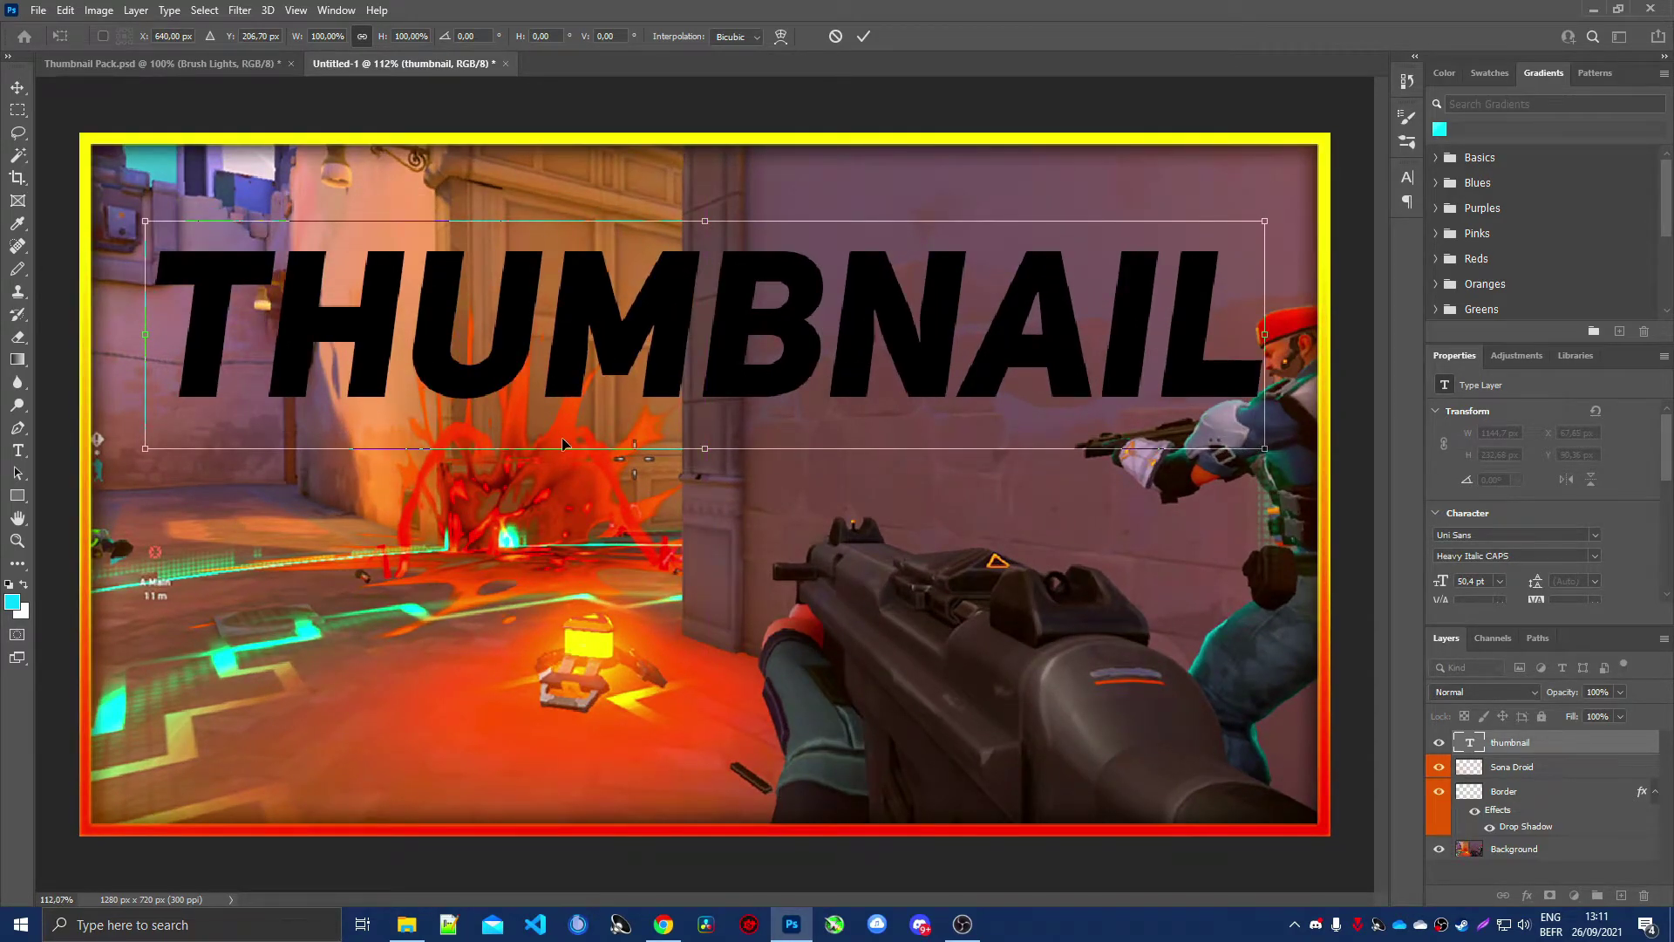
pyautogui.scroll(-2, 562, 445)
pyautogui.moveTo(1126, 454); pyautogui.dragTo(945, 421)
pyautogui.moveTo(684, 369); pyautogui.dragTo(774, 360)
pyautogui.press('Return')
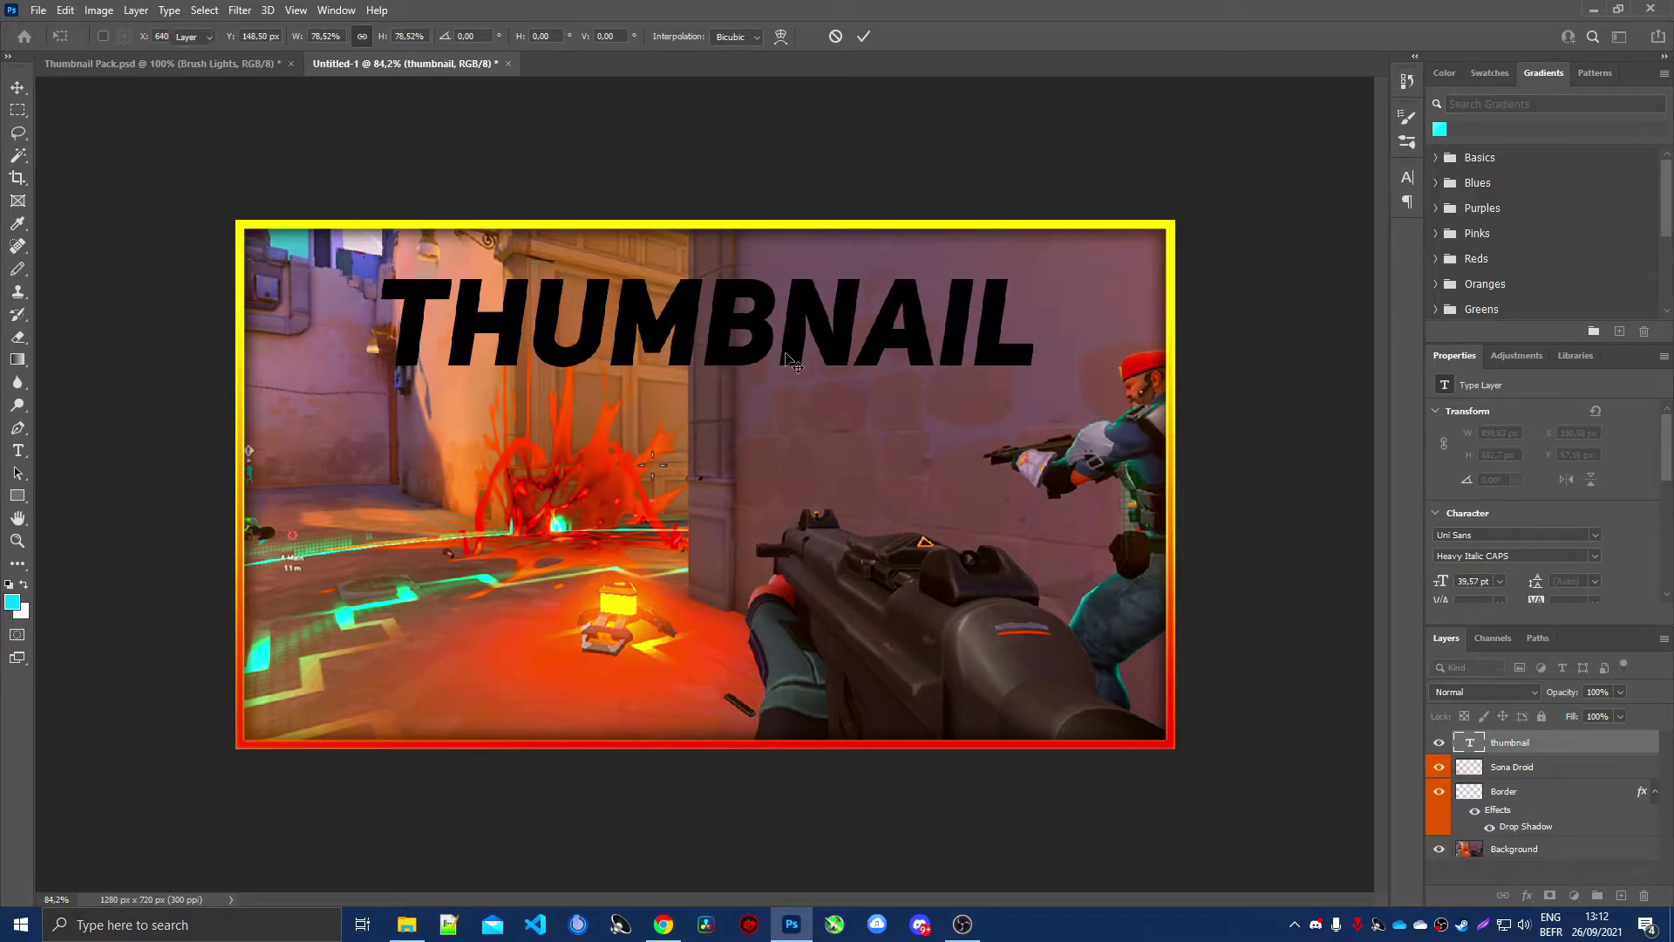
# Add a white Color Overlay and a Drop Shadow to the thumbnail text layer.
pyautogui.scroll(1, 322, 253)
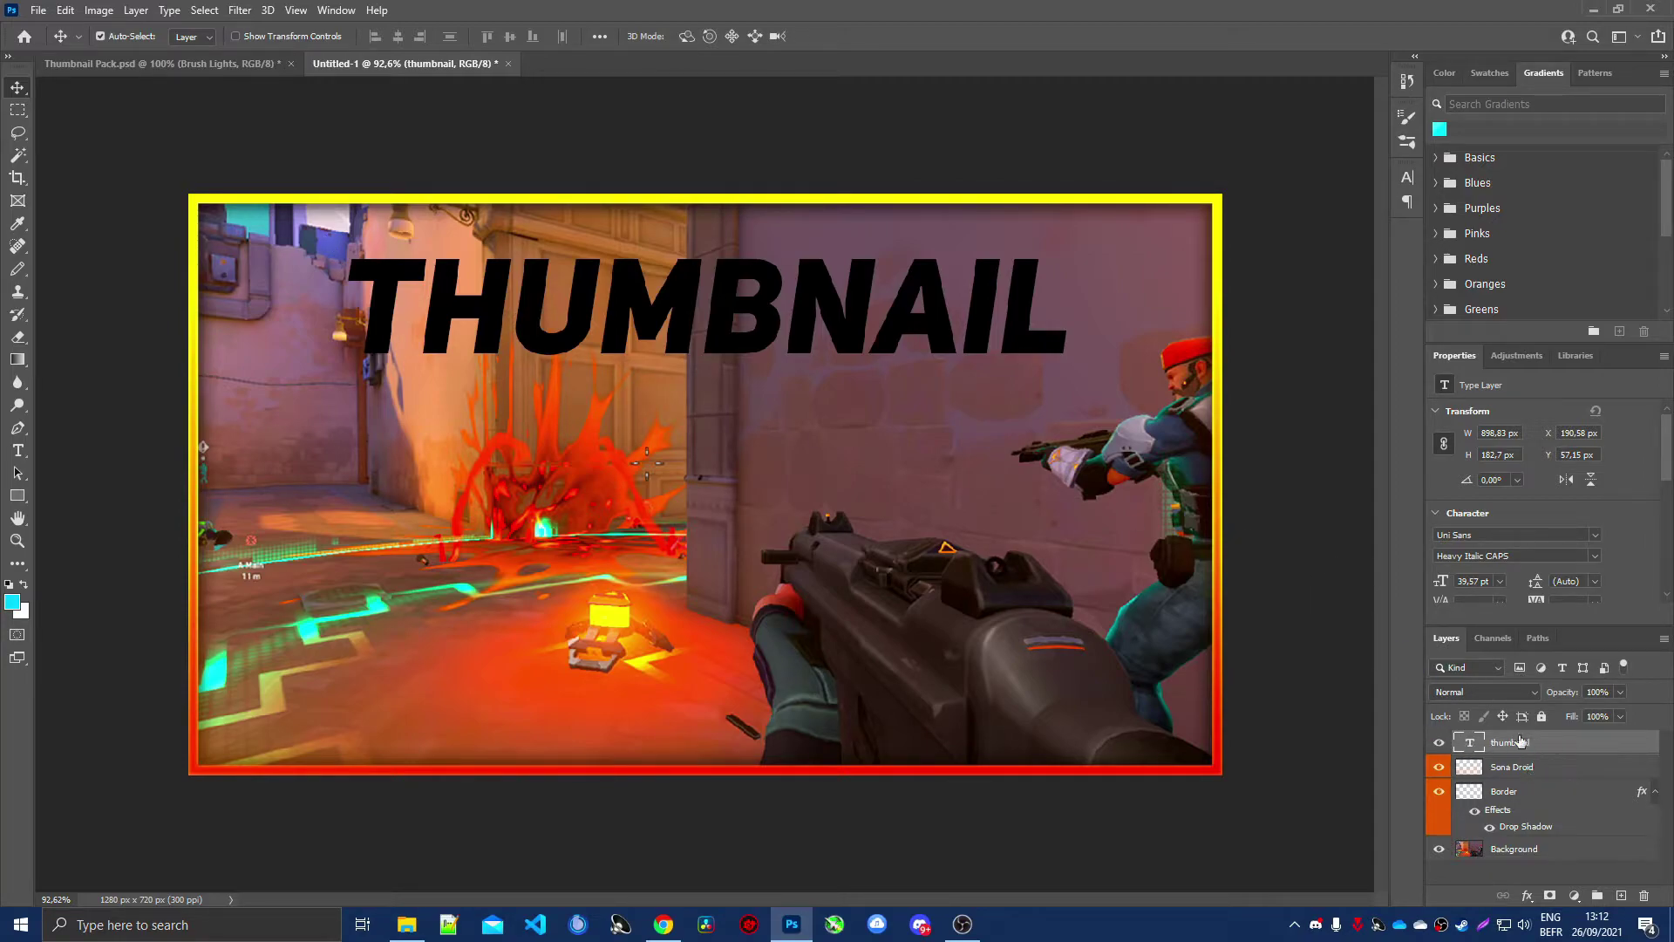
pyautogui.rightClick(1585, 750)
pyautogui.click(1430, 142)
pyautogui.click(903, 461)
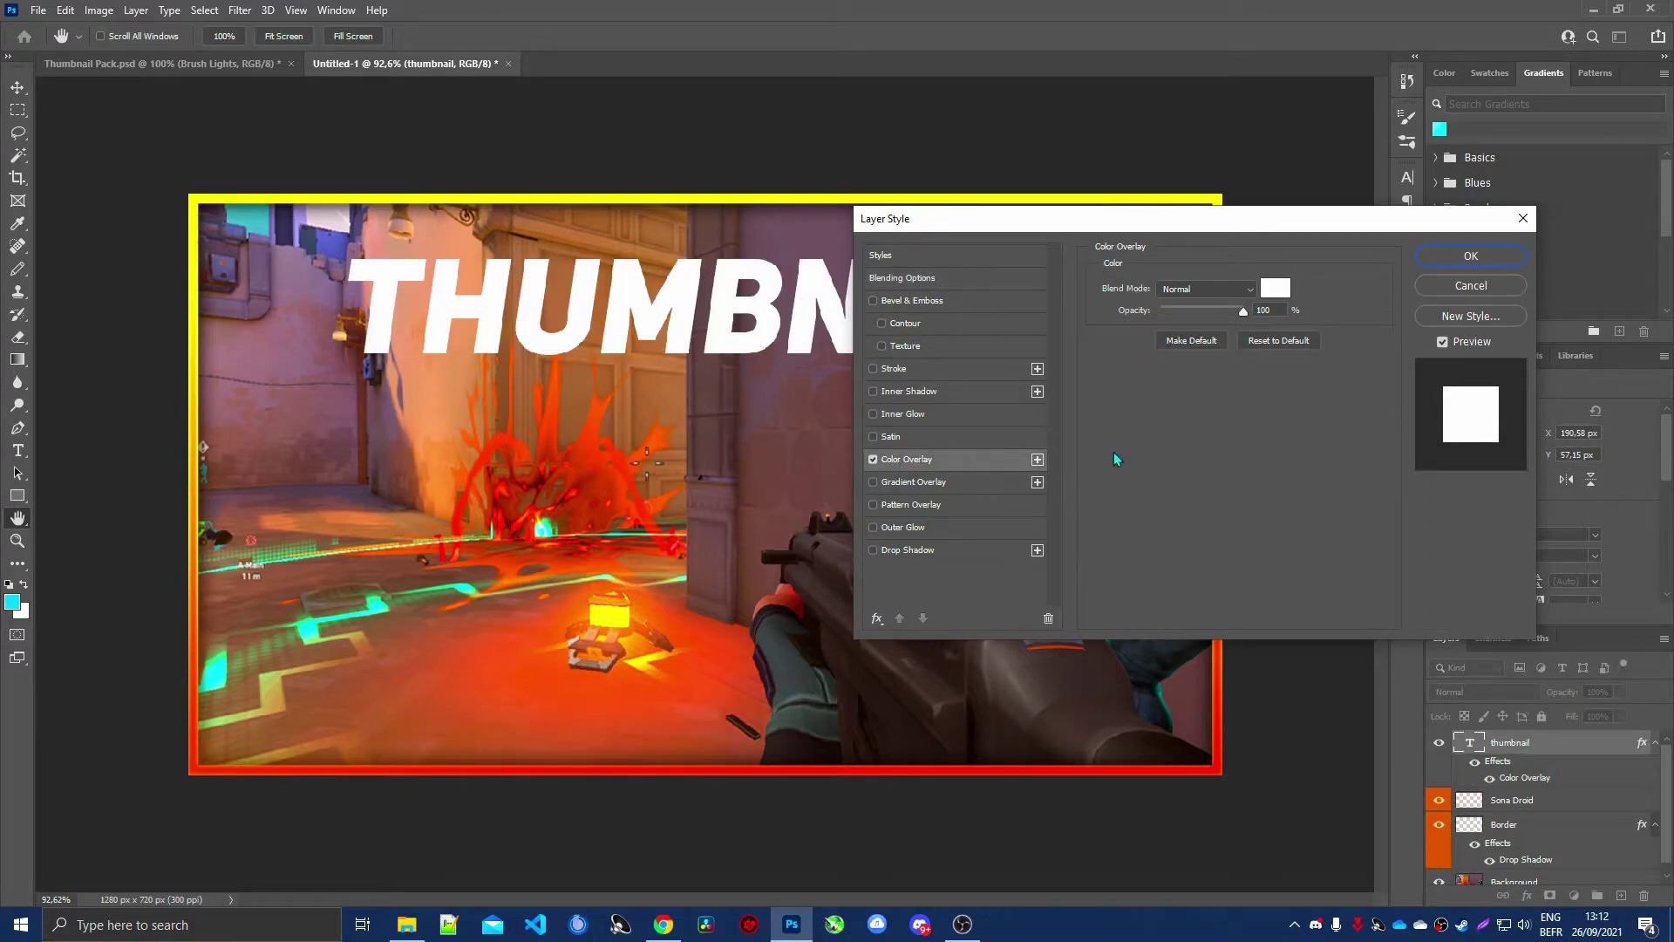
pyautogui.click(907, 550)
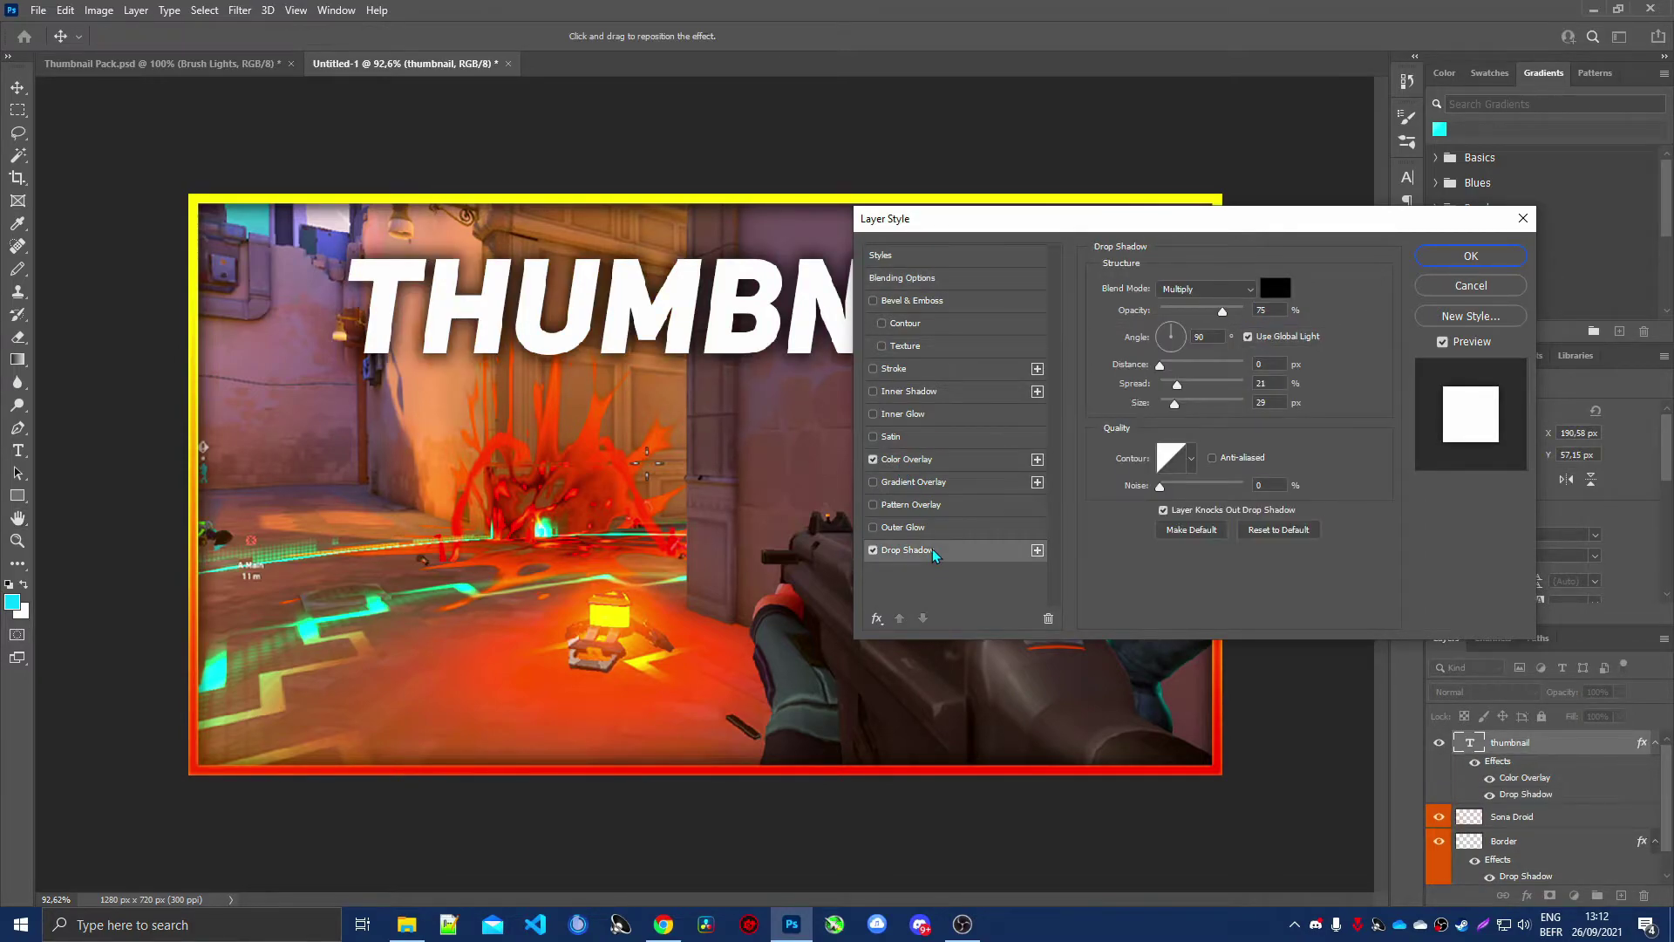
# Strengthen the title's drop shadow to 100% opacity, 49% spread and 32 px size.
pyautogui.moveTo(1053, 218); pyautogui.dragTo(258, 465)
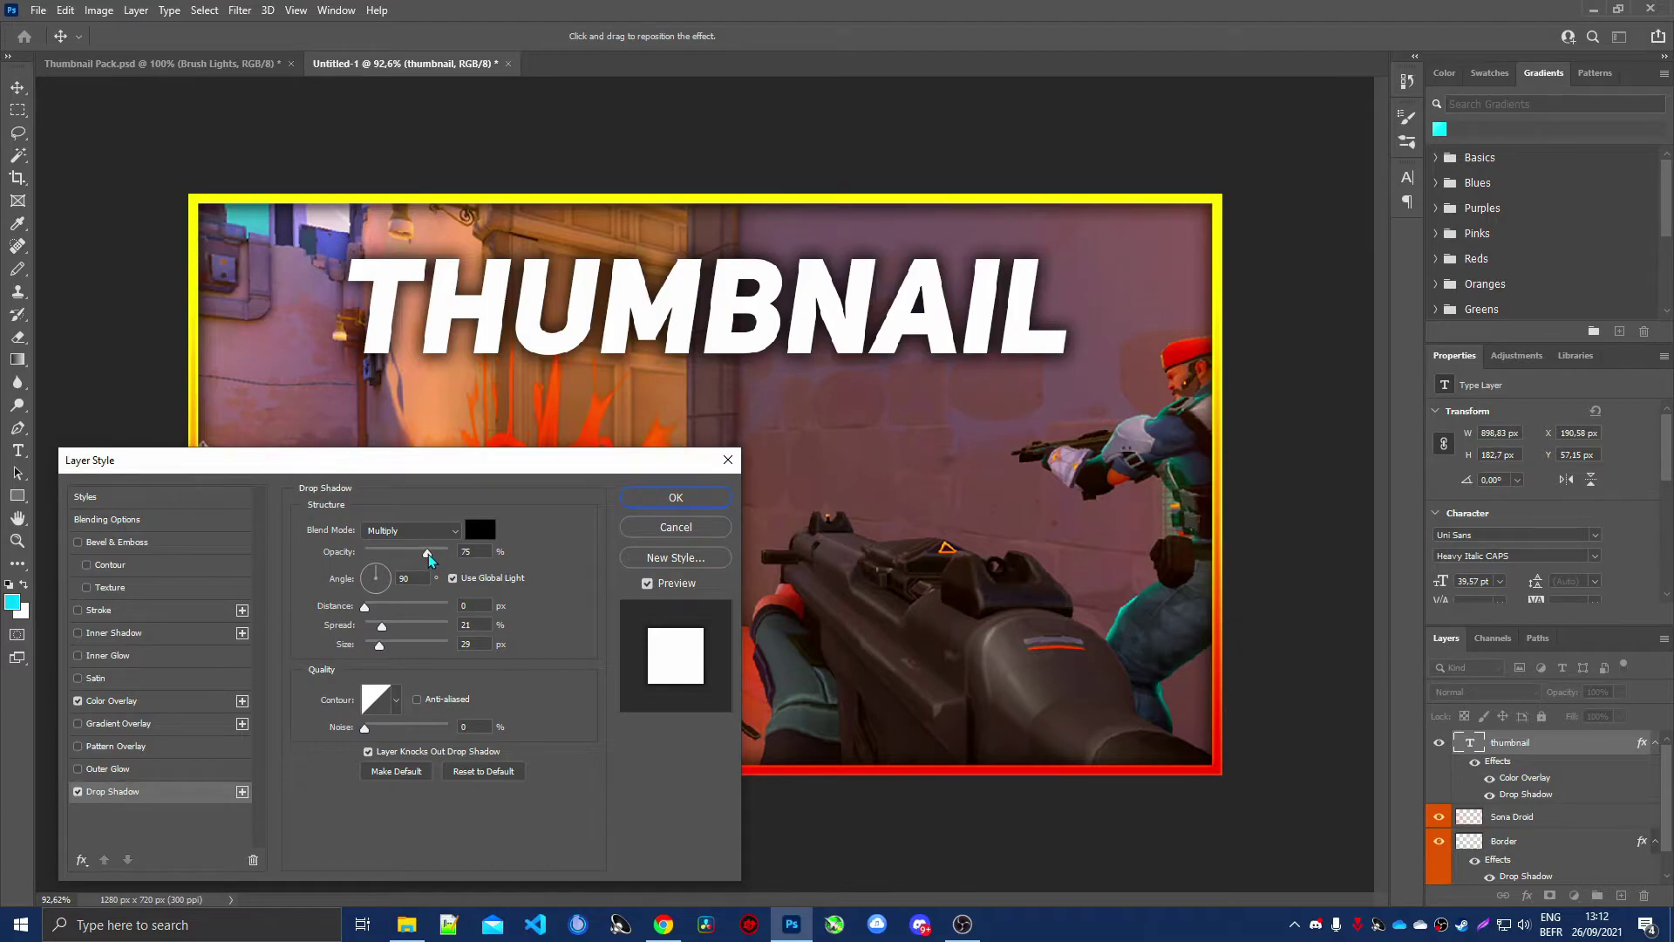
pyautogui.moveTo(429, 554); pyautogui.dragTo(516, 558)
pyautogui.moveTo(381, 627)
pyautogui.mouseDown()
pyautogui.moveTo(423, 628)
pyautogui.moveTo(383, 649)
pyautogui.mouseUp()
pyautogui.moveTo(524, 463); pyautogui.dragTo(1319, 490)
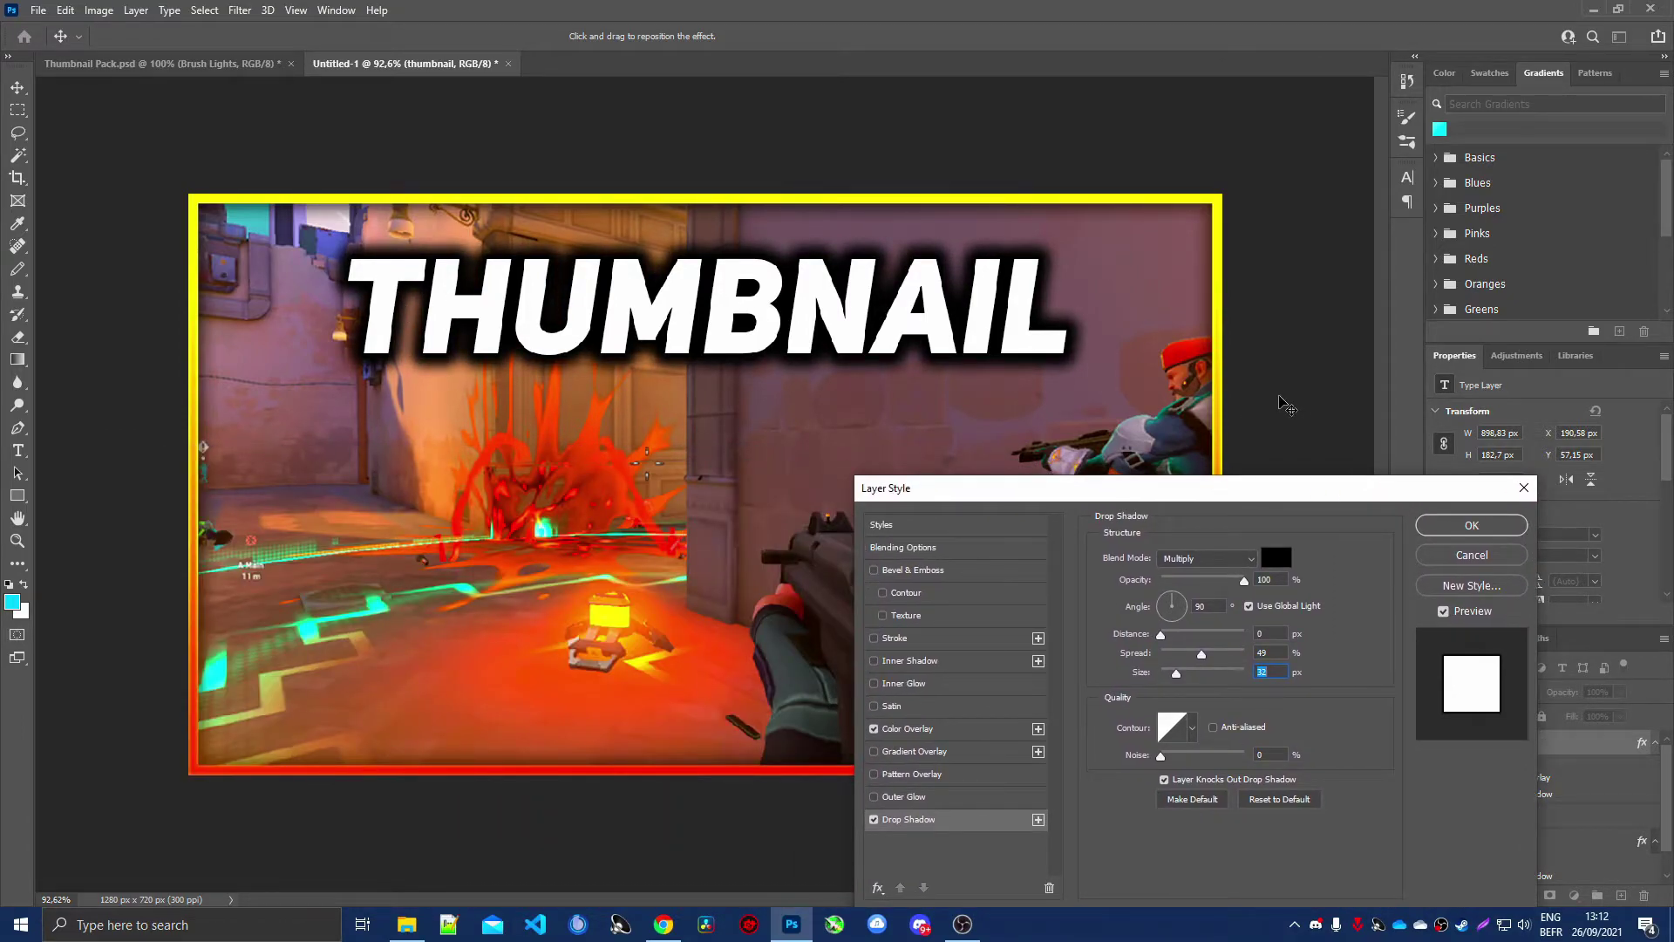
# Set the drop shadow's distance to 7 px and its spread to 44%, and apply the layer style.
pyautogui.moveTo(1161, 637); pyautogui.dragTo(1168, 637)
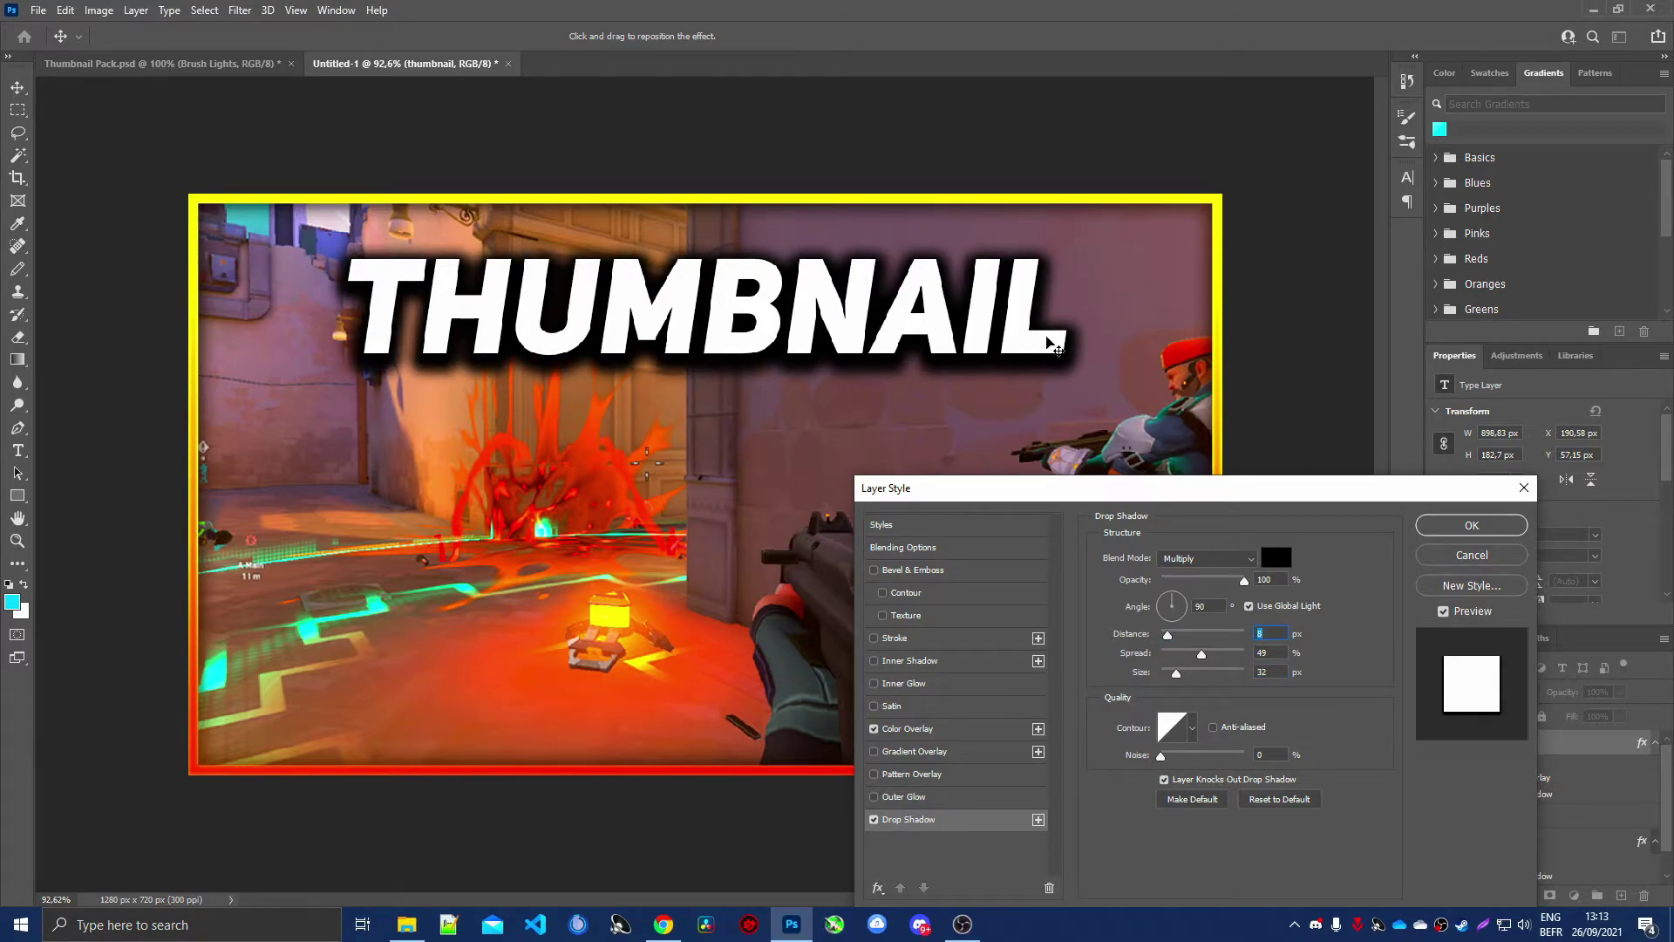
pyautogui.moveTo(1174, 641); pyautogui.dragTo(1200, 658)
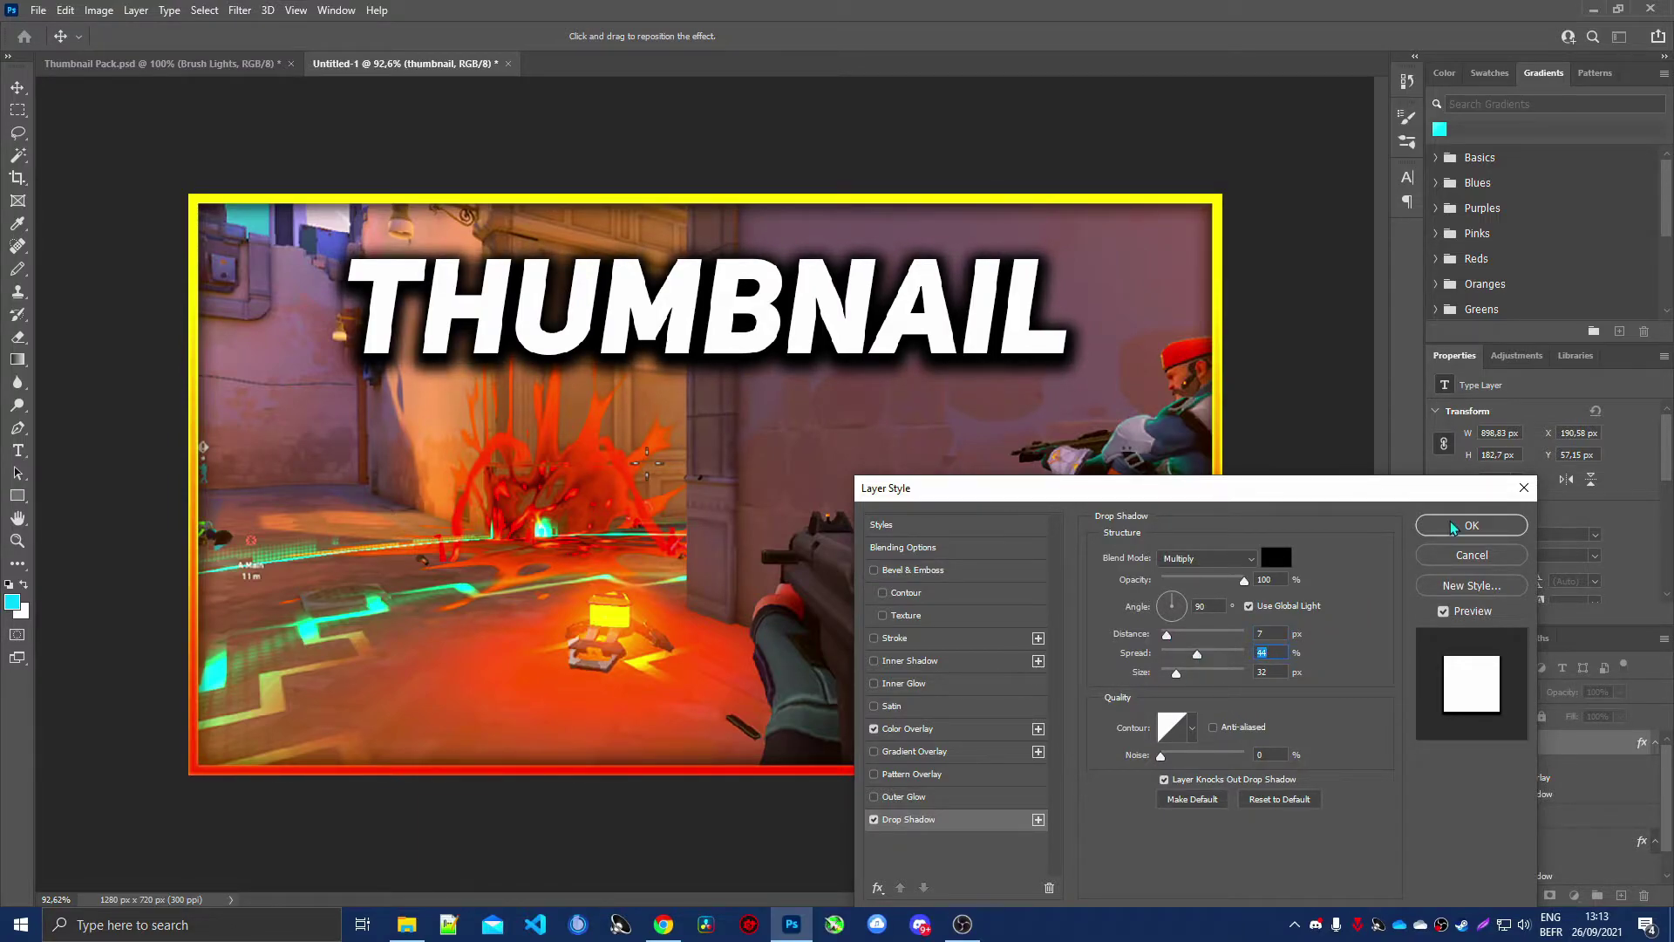
pyautogui.click(1471, 525)
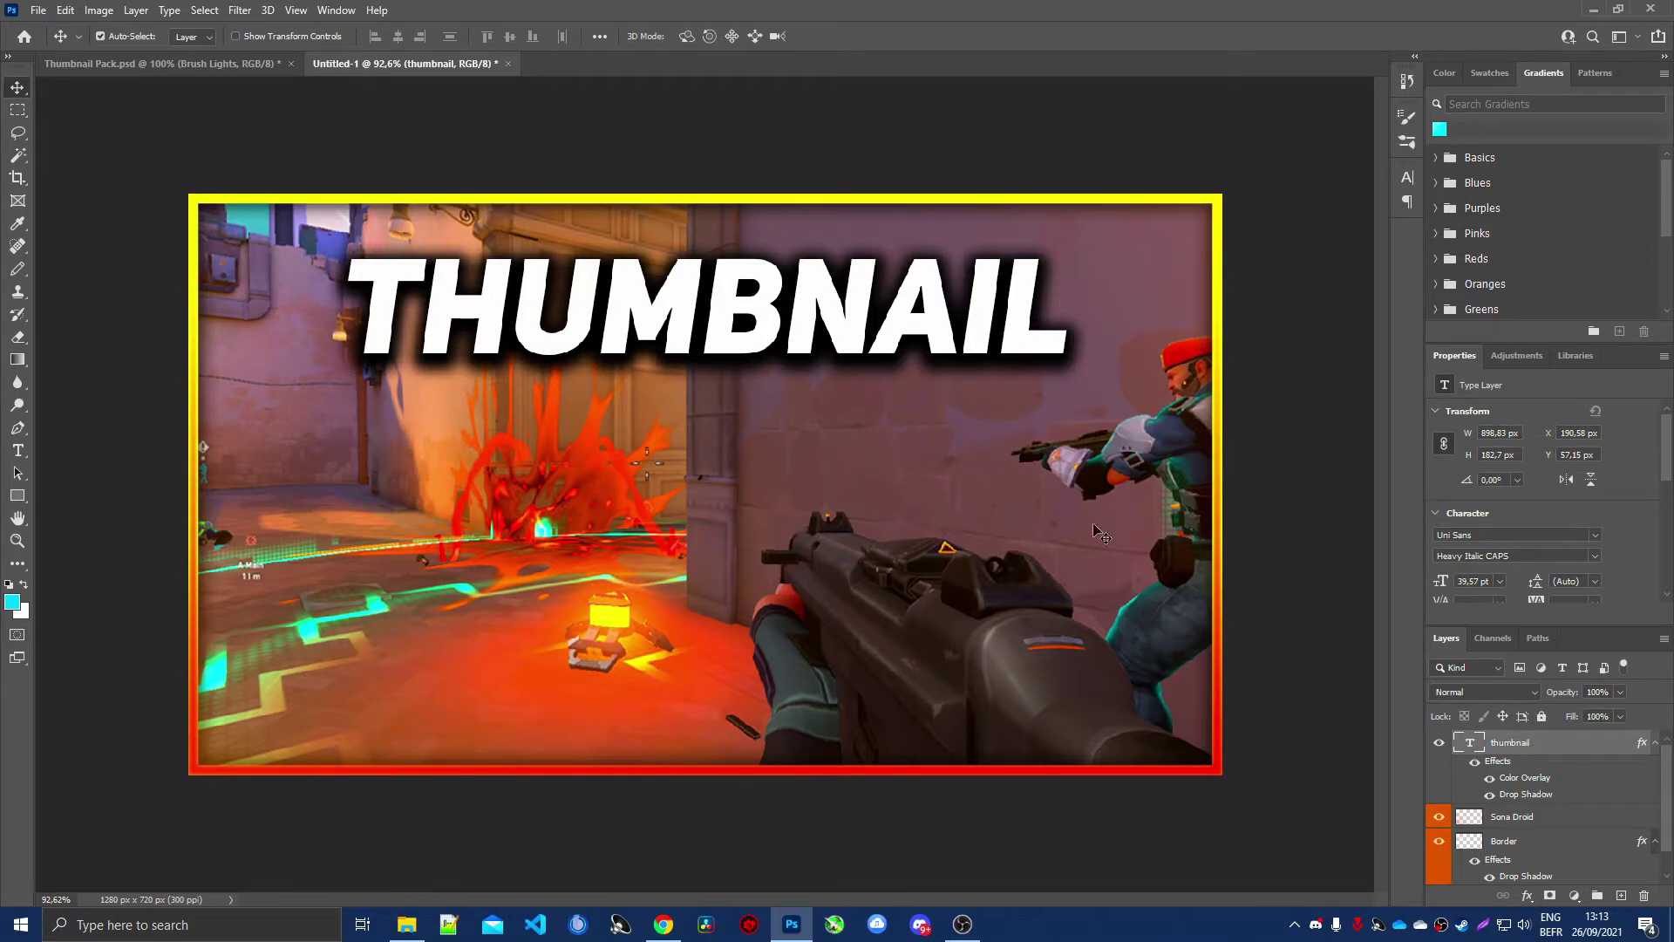
# Duplicate the thumbnail text layer with its effects and place the copy directly beneath the original title.
pyautogui.rightClick(1553, 741)
pyautogui.click(522, 266)
pyautogui.rightClick(1566, 741)
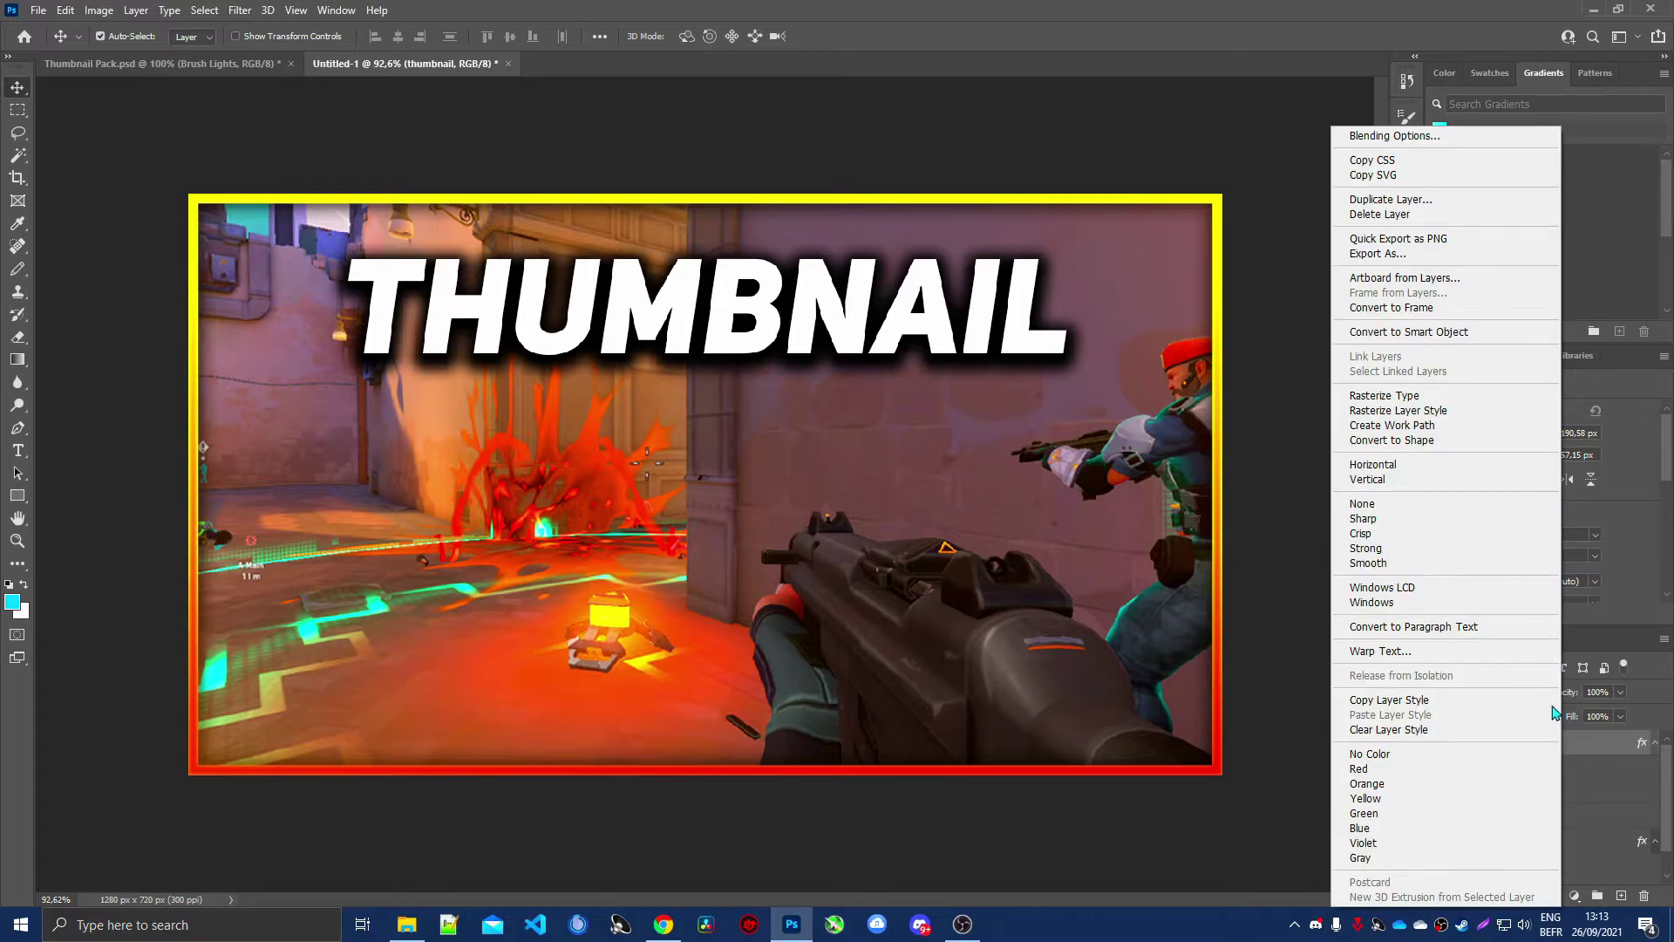
pyautogui.rightClick(1597, 737)
pyautogui.click(1435, 200)
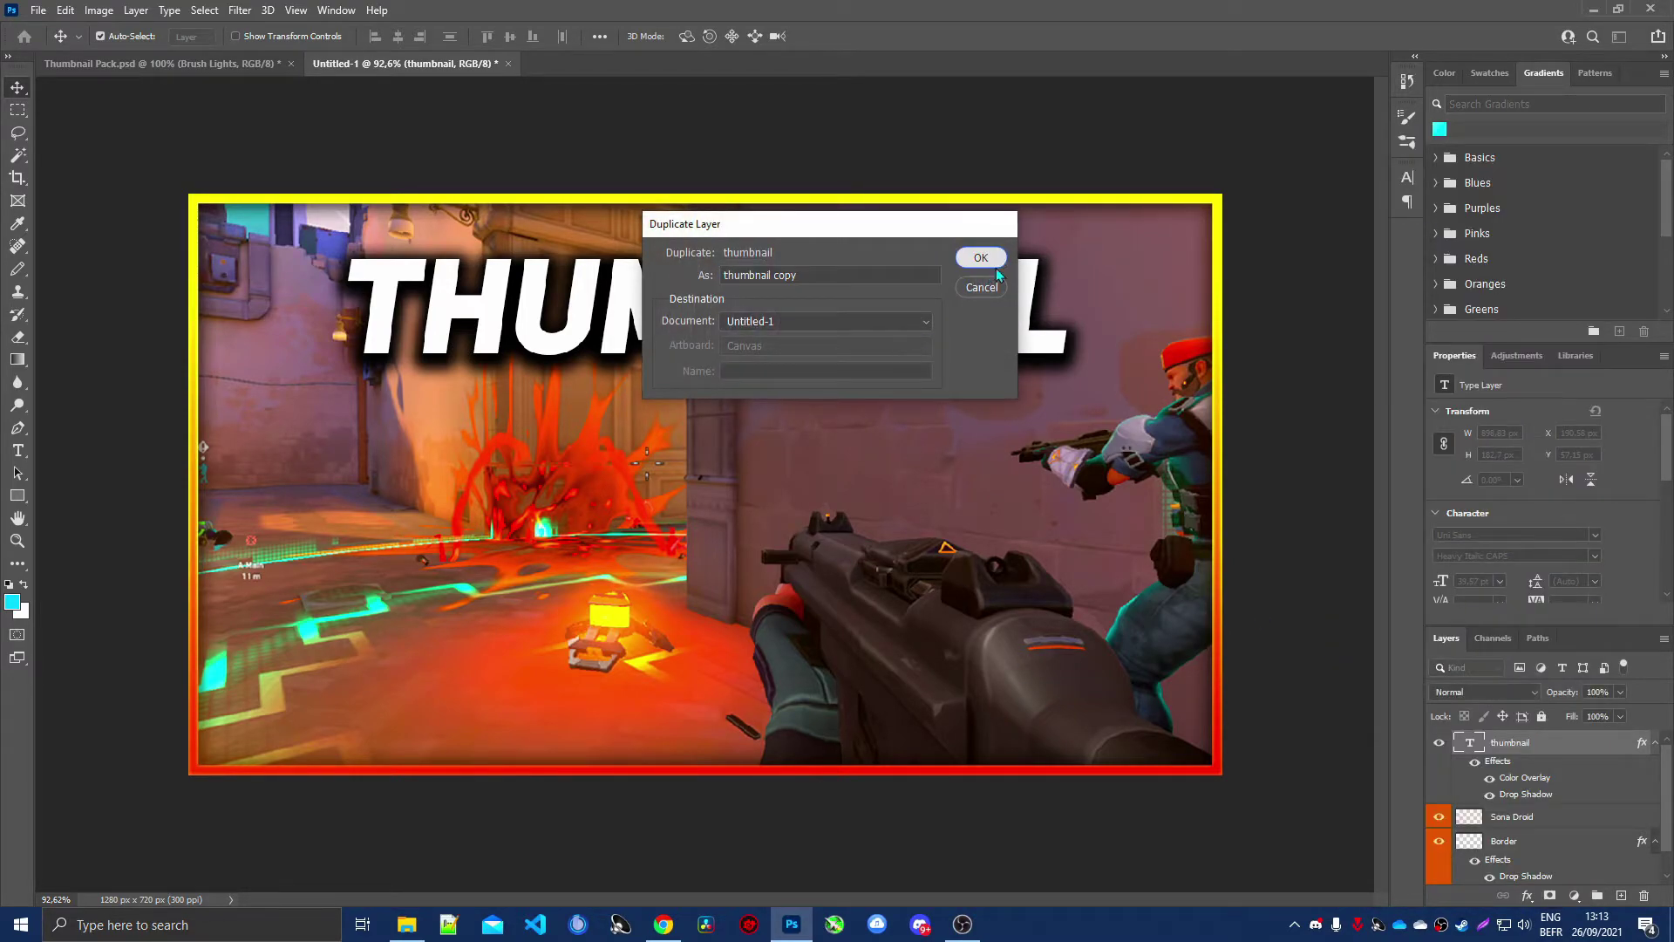
pyautogui.click(981, 258)
pyautogui.hotkey('ctrl', 't')
pyautogui.moveTo(818, 318); pyautogui.dragTo(839, 412)
pyautogui.press('Return')
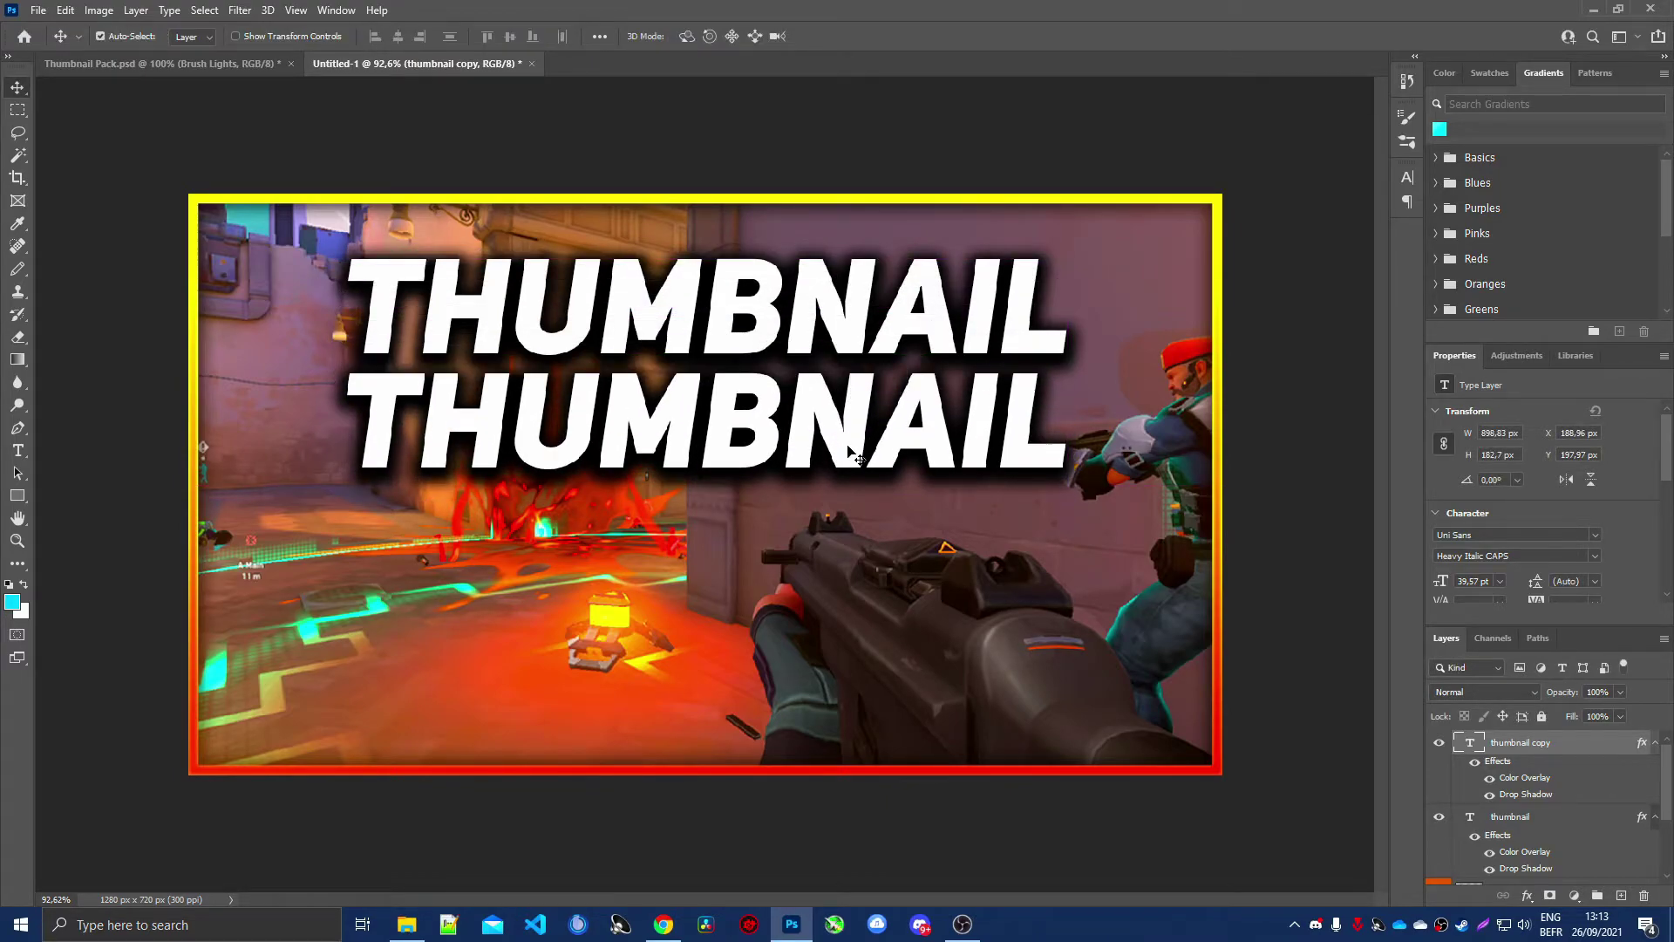
# Move the Background layer above Sona Droid and Border, and return it to the bottom of the layer stack.
pyautogui.scroll(-2, 864, 460)
pyautogui.scroll(3, 936, 511)
pyautogui.scroll(-1, 1540, 850)
pyautogui.scroll(-1, 1541, 857)
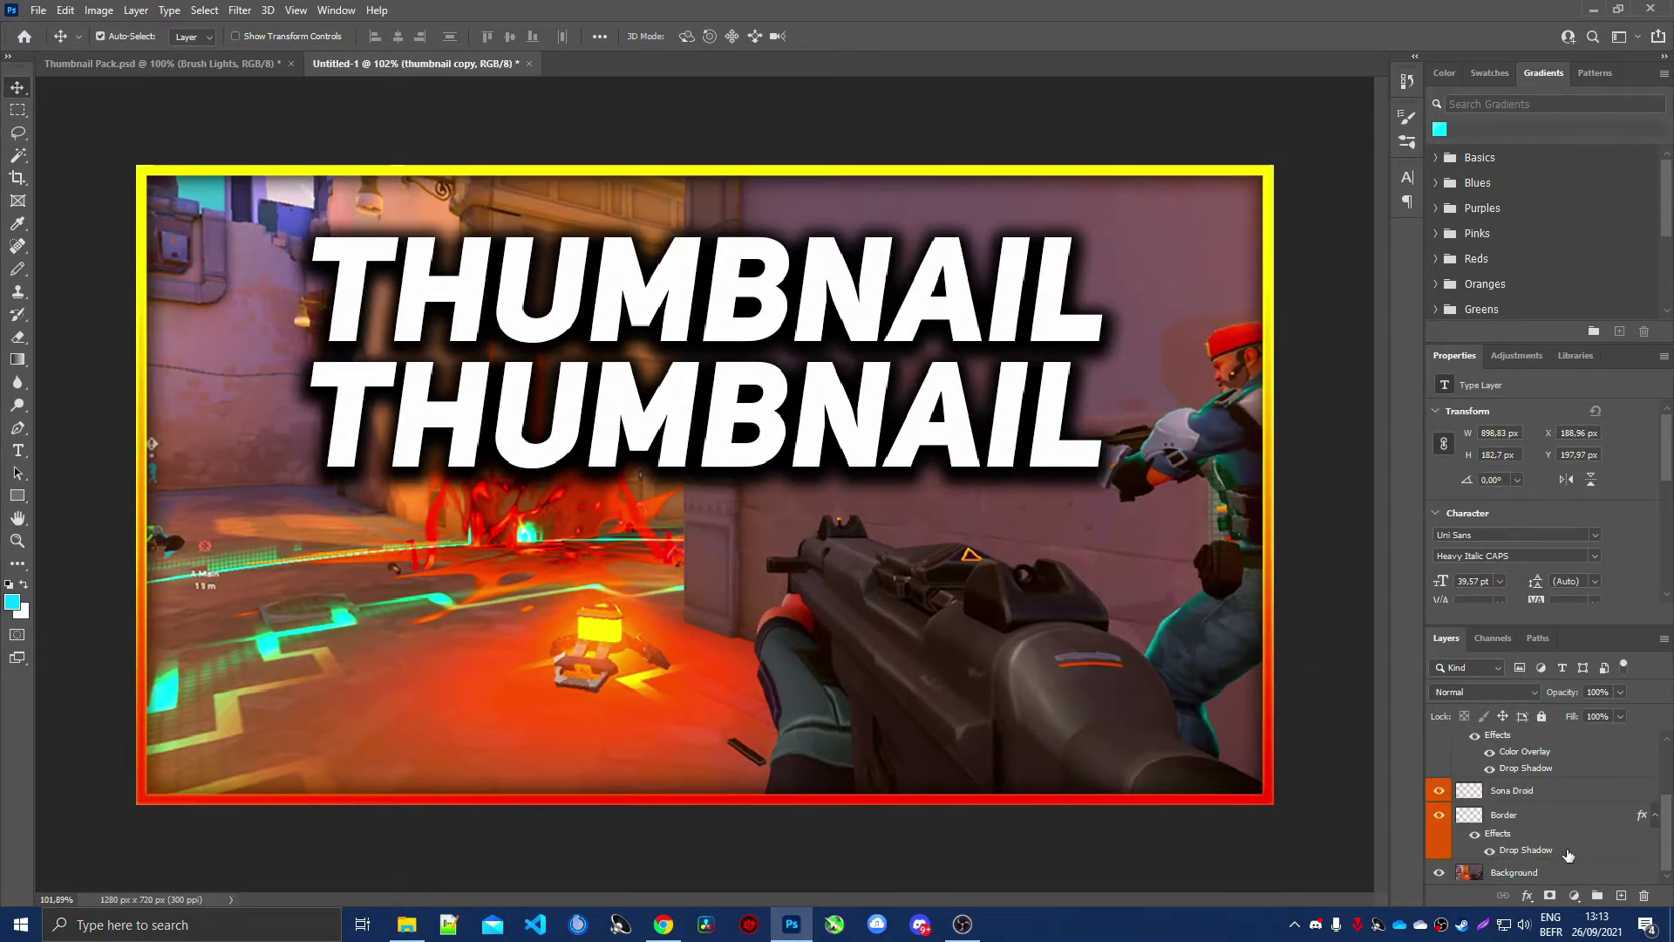
pyautogui.click(1532, 875)
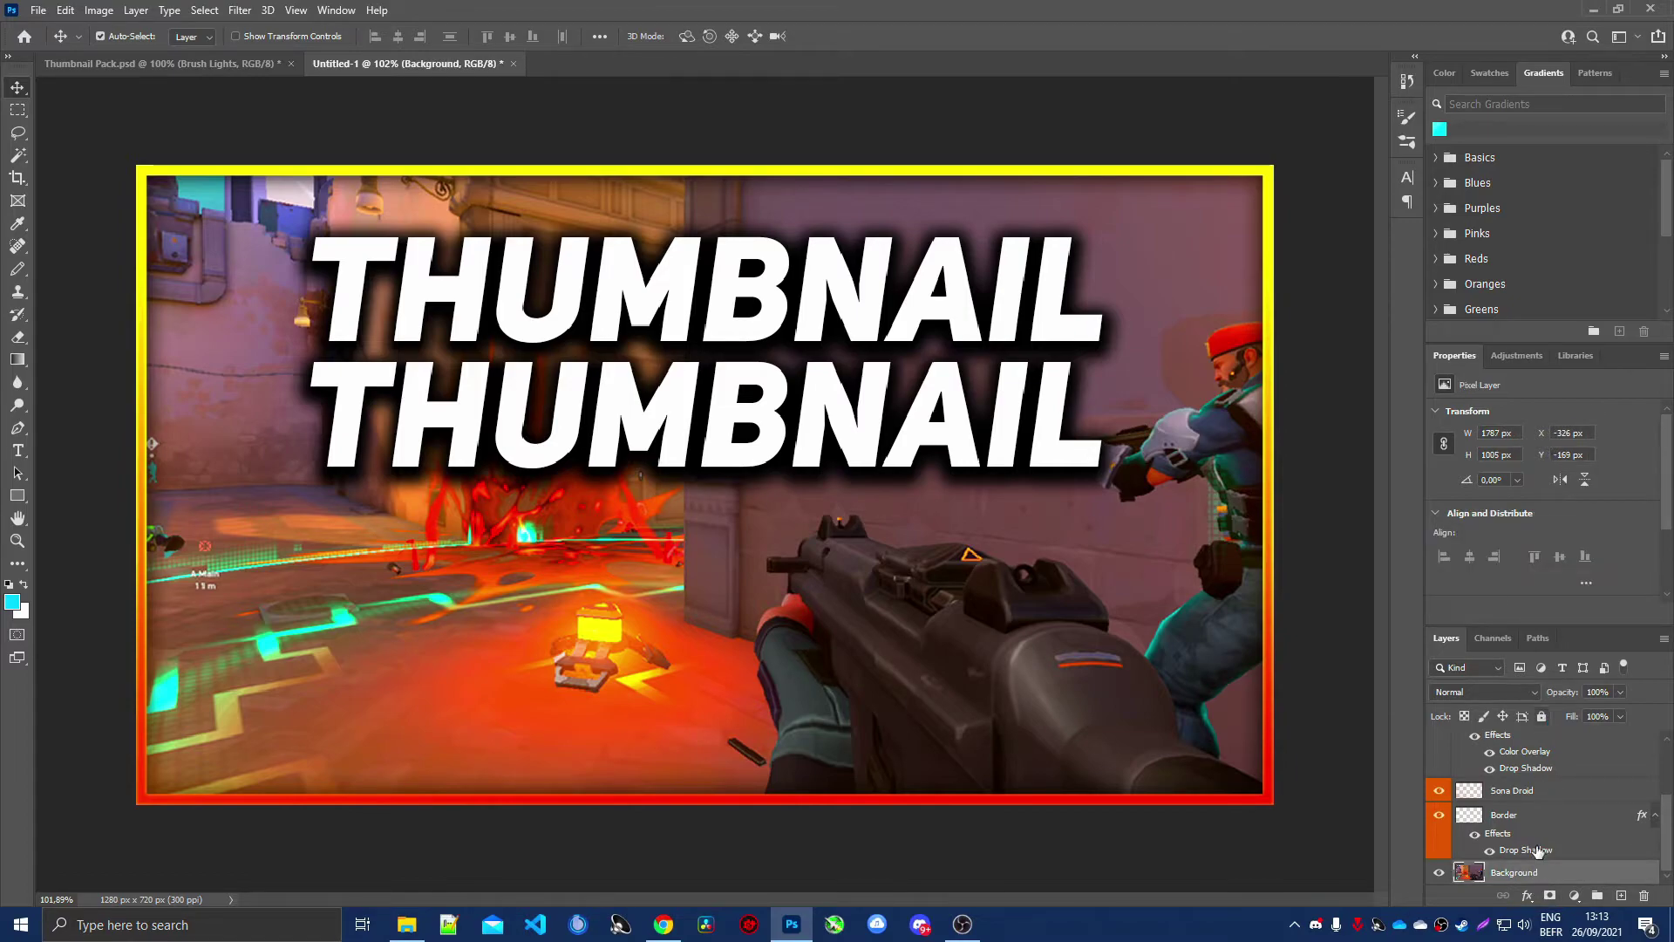
pyautogui.moveTo(1537, 876); pyautogui.dragTo(1535, 779)
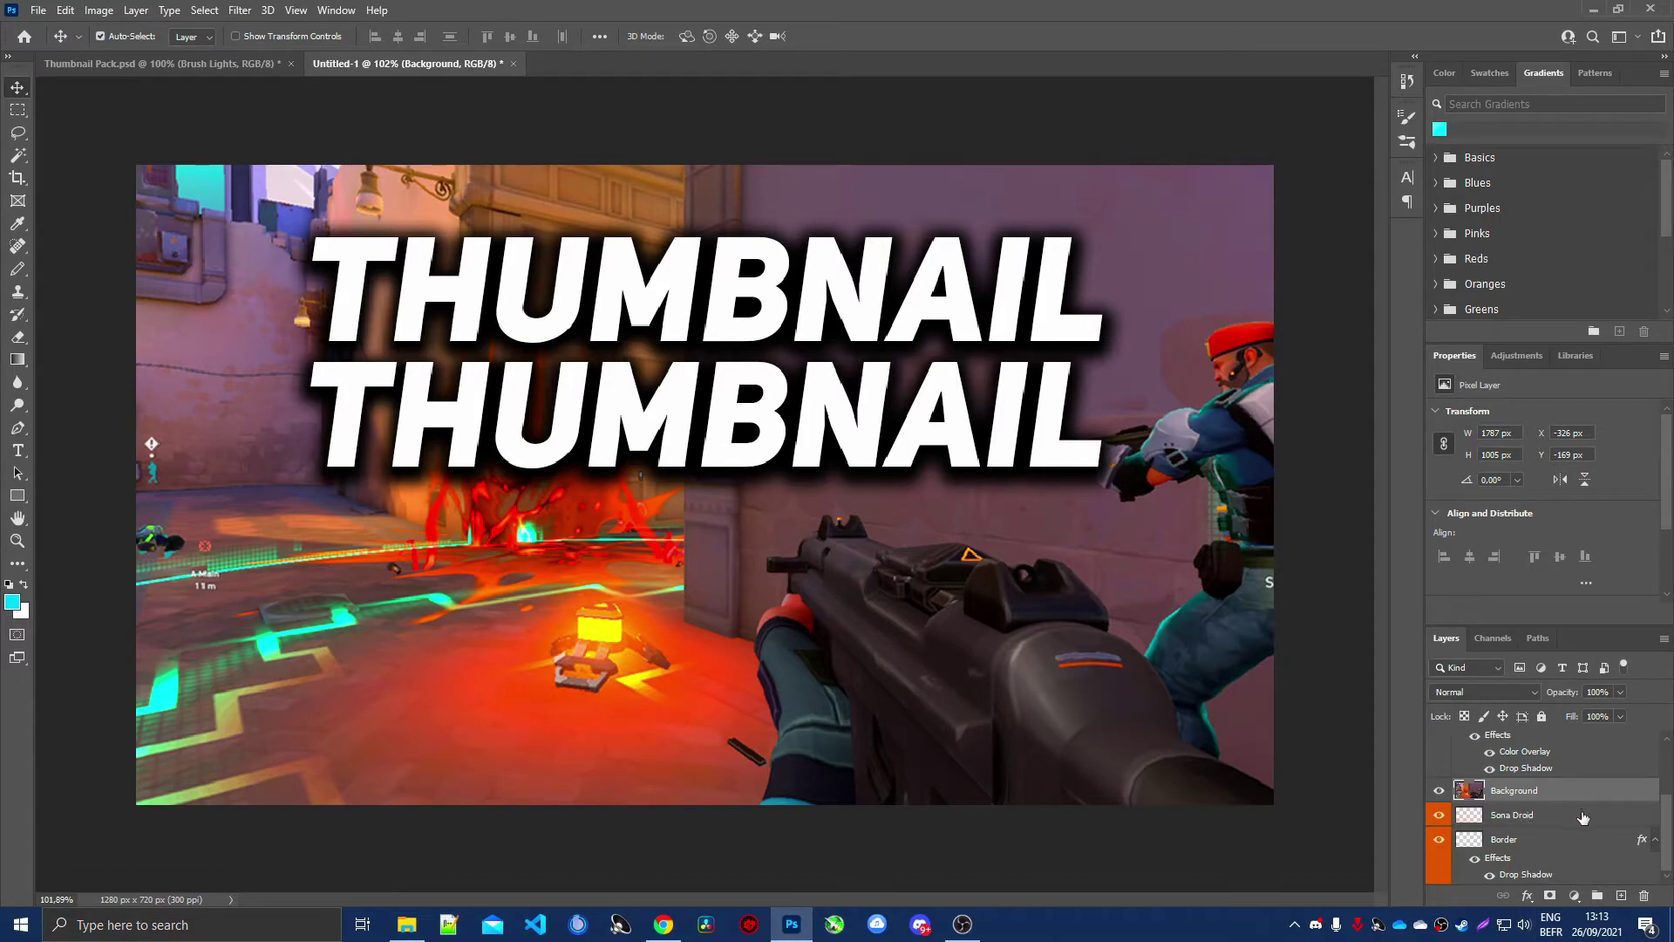
pyautogui.moveTo(1580, 790); pyautogui.dragTo(1544, 881)
# Replace the text of the duplicated title layer with TUTORIAL and commit it.
pyautogui.doubleClick(1469, 742)
pyautogui.click(747, 444)
pyautogui.doubleClick(746, 444)
pyautogui.write('TUT')
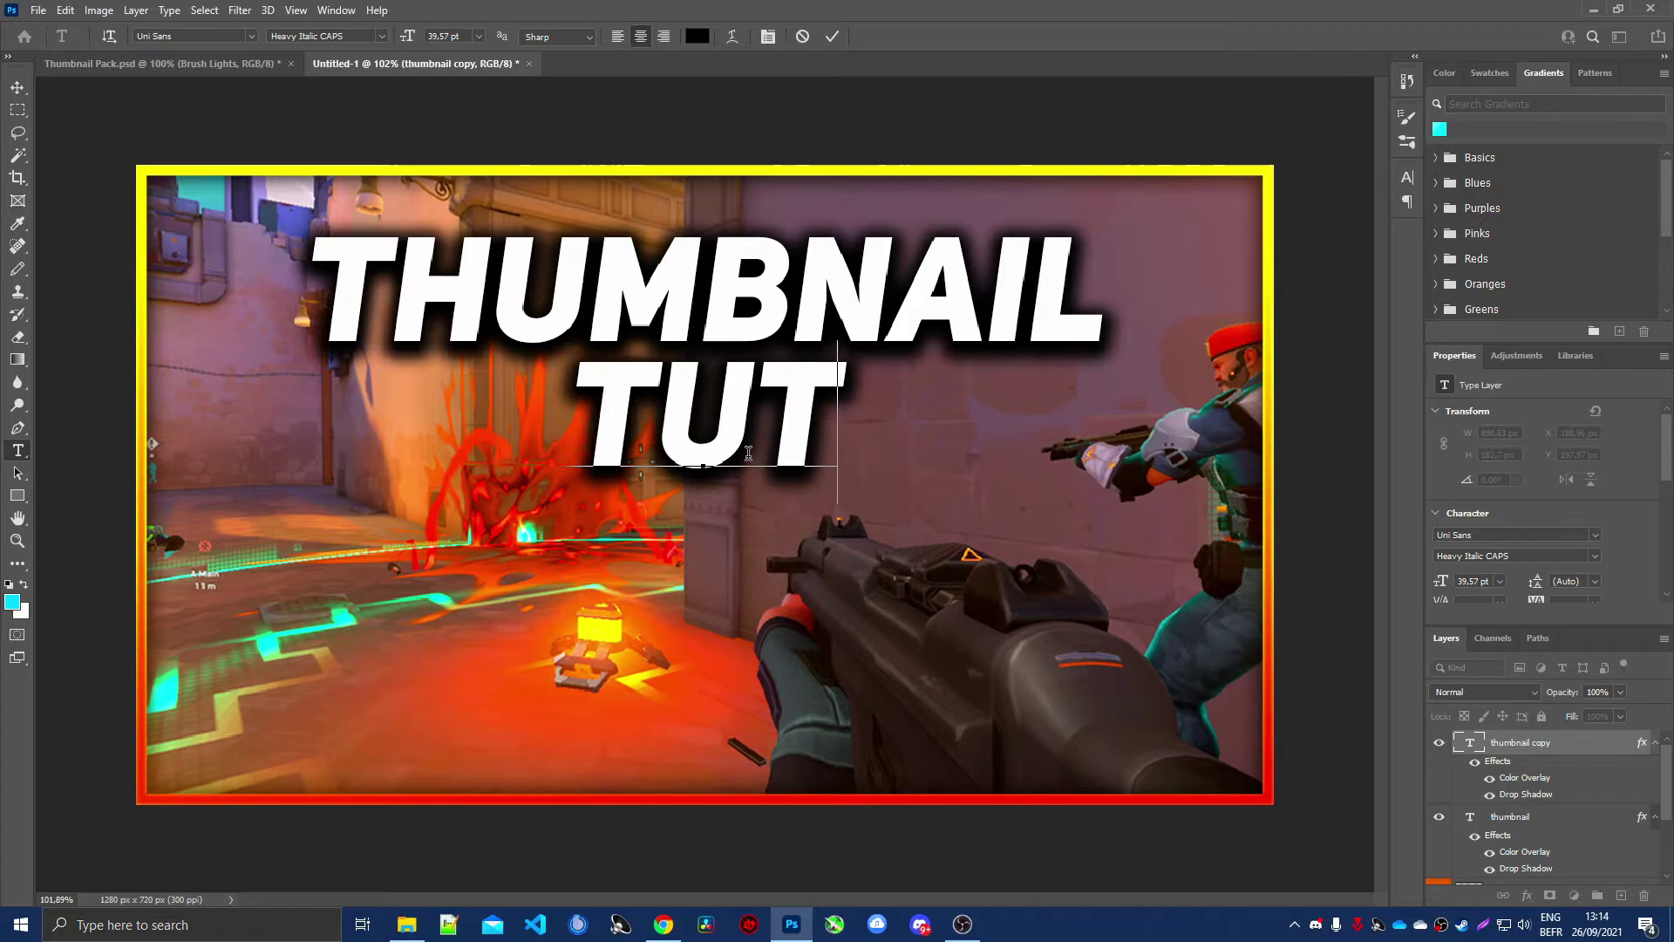
pyautogui.write('ORIAL')
pyautogui.hotkey('ctrl', 'Return')
# Scale the TUTORIAL text down to about 36.33 pt and centre it under THUMBNAIL.
pyautogui.hotkey('ctrl', 't')
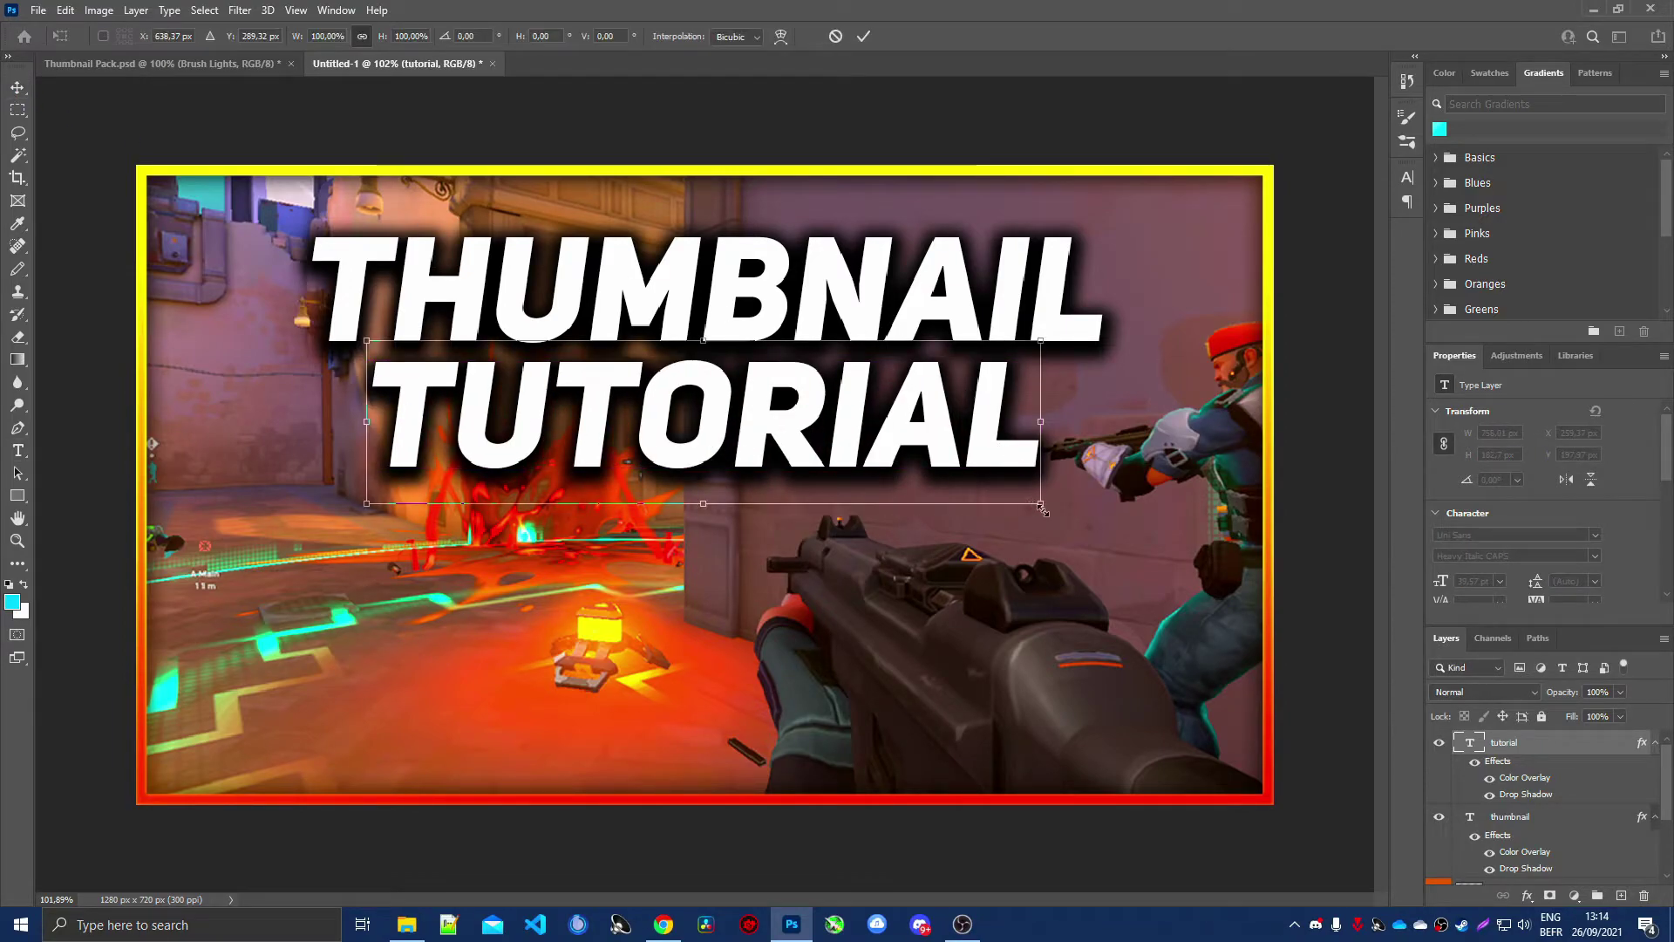
pyautogui.moveTo(1040, 502); pyautogui.dragTo(988, 494)
pyautogui.moveTo(797, 435); pyautogui.dragTo(828, 437)
pyautogui.press('Return')
pyautogui.scroll(-5, 938, 455)
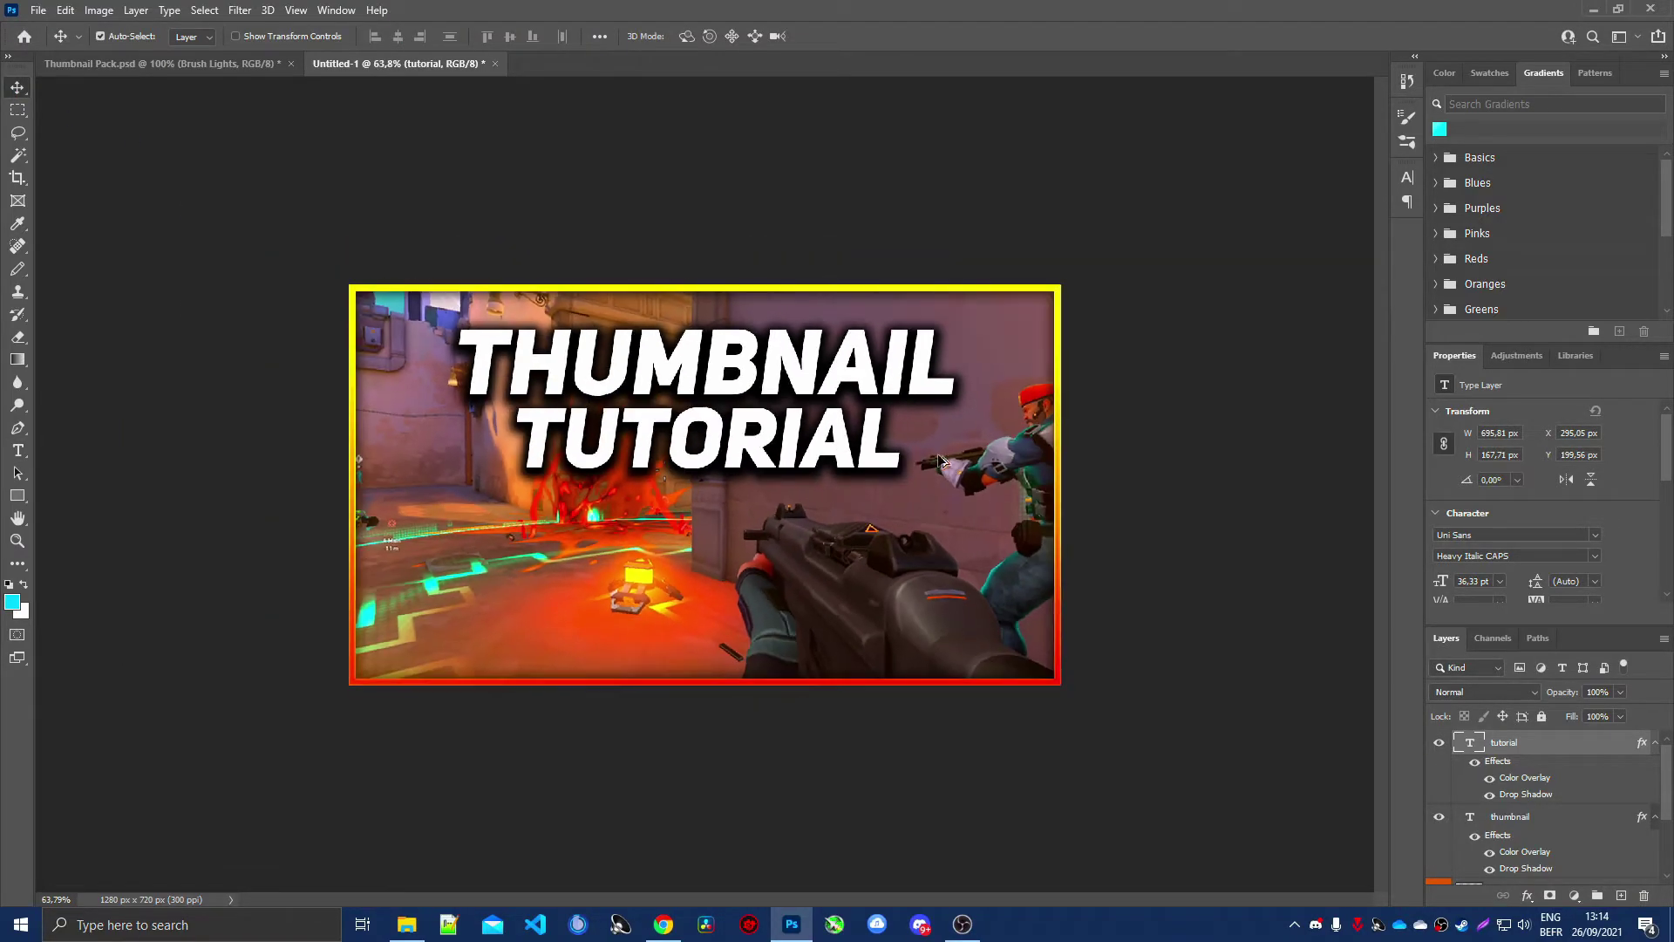
pyautogui.scroll(6, 699, 385)
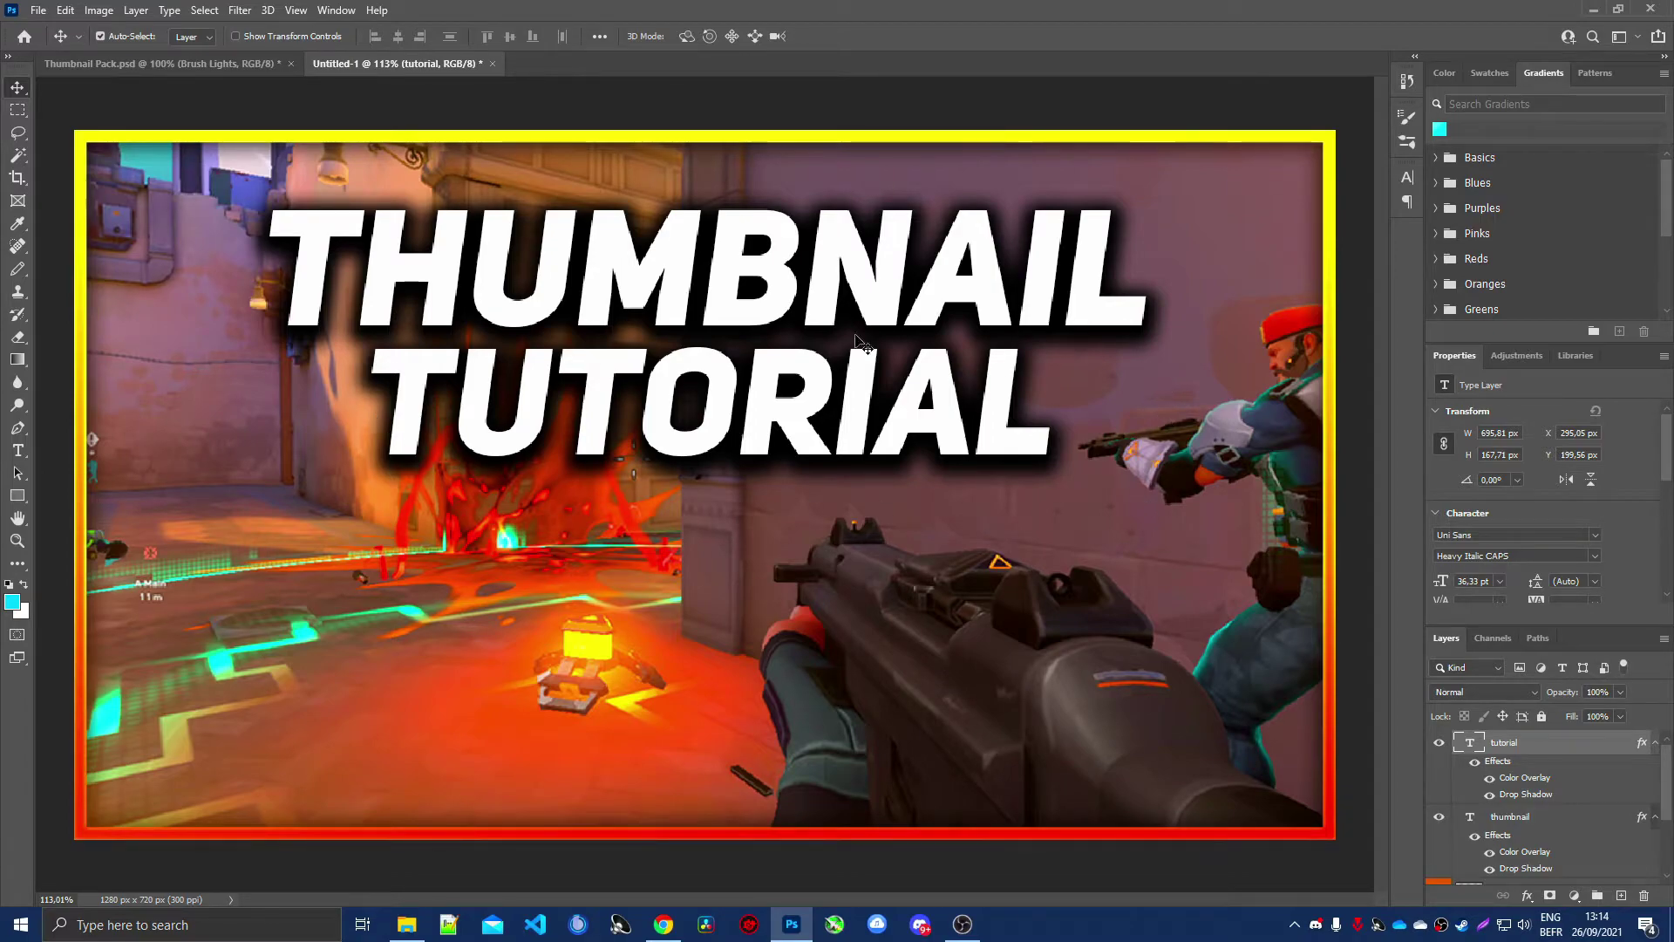
# Replace the tutorial layer's Color Overlay with the yellow-orange reflected Gradient Overlay.
pyautogui.rightClick(1573, 745)
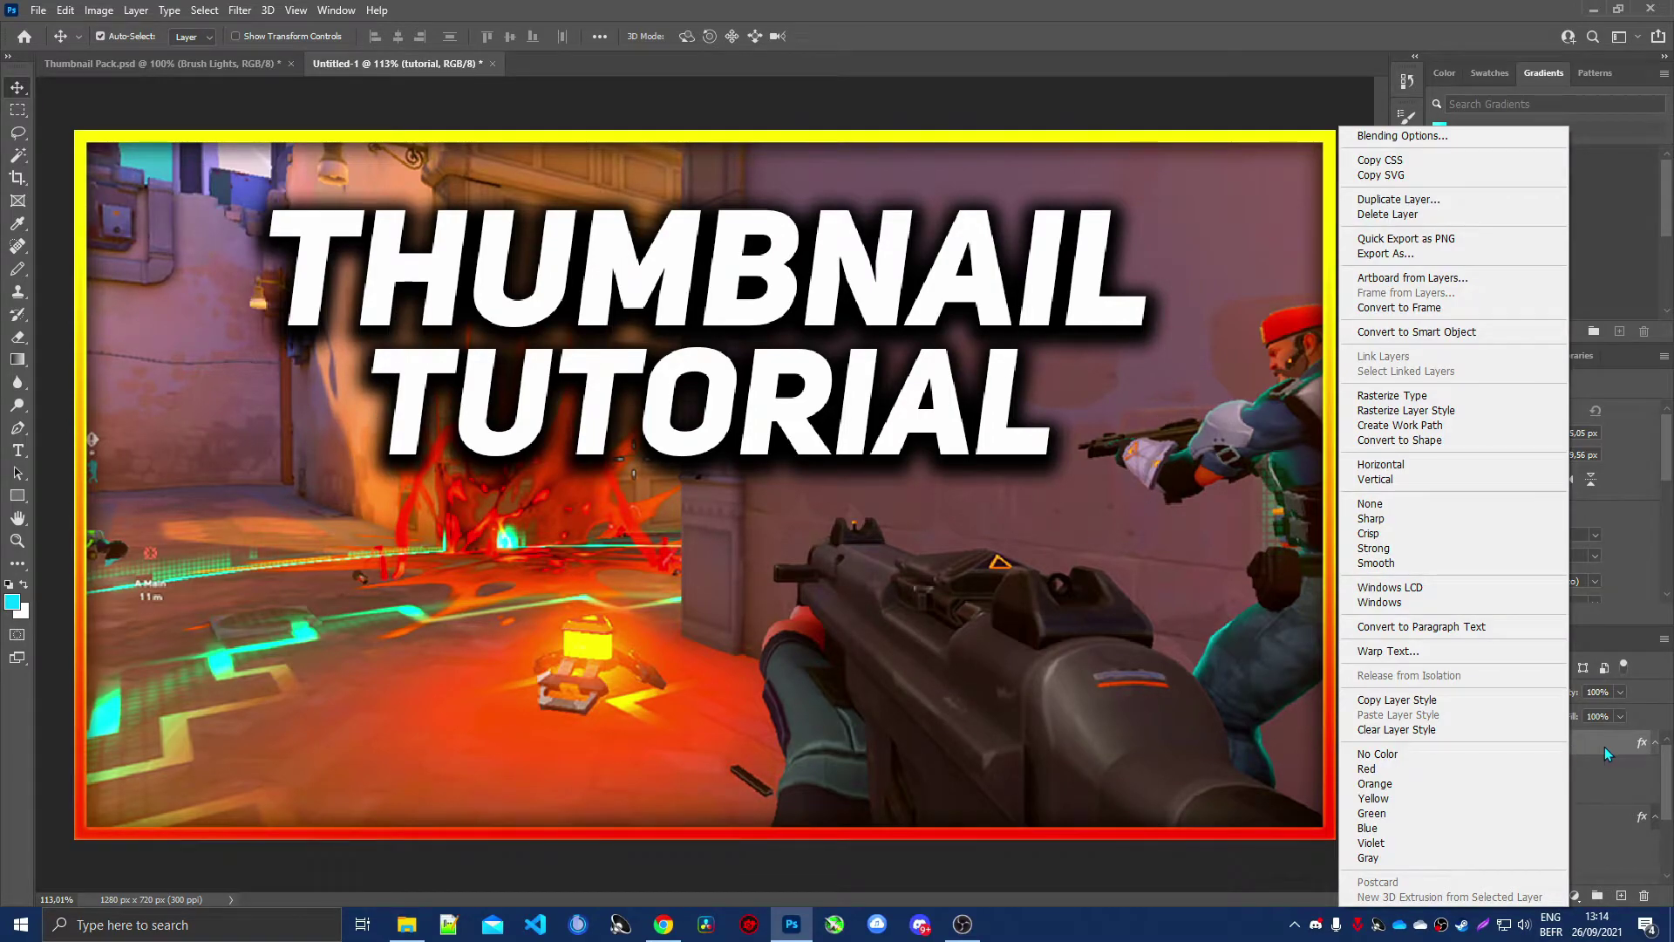
pyautogui.click(1395, 136)
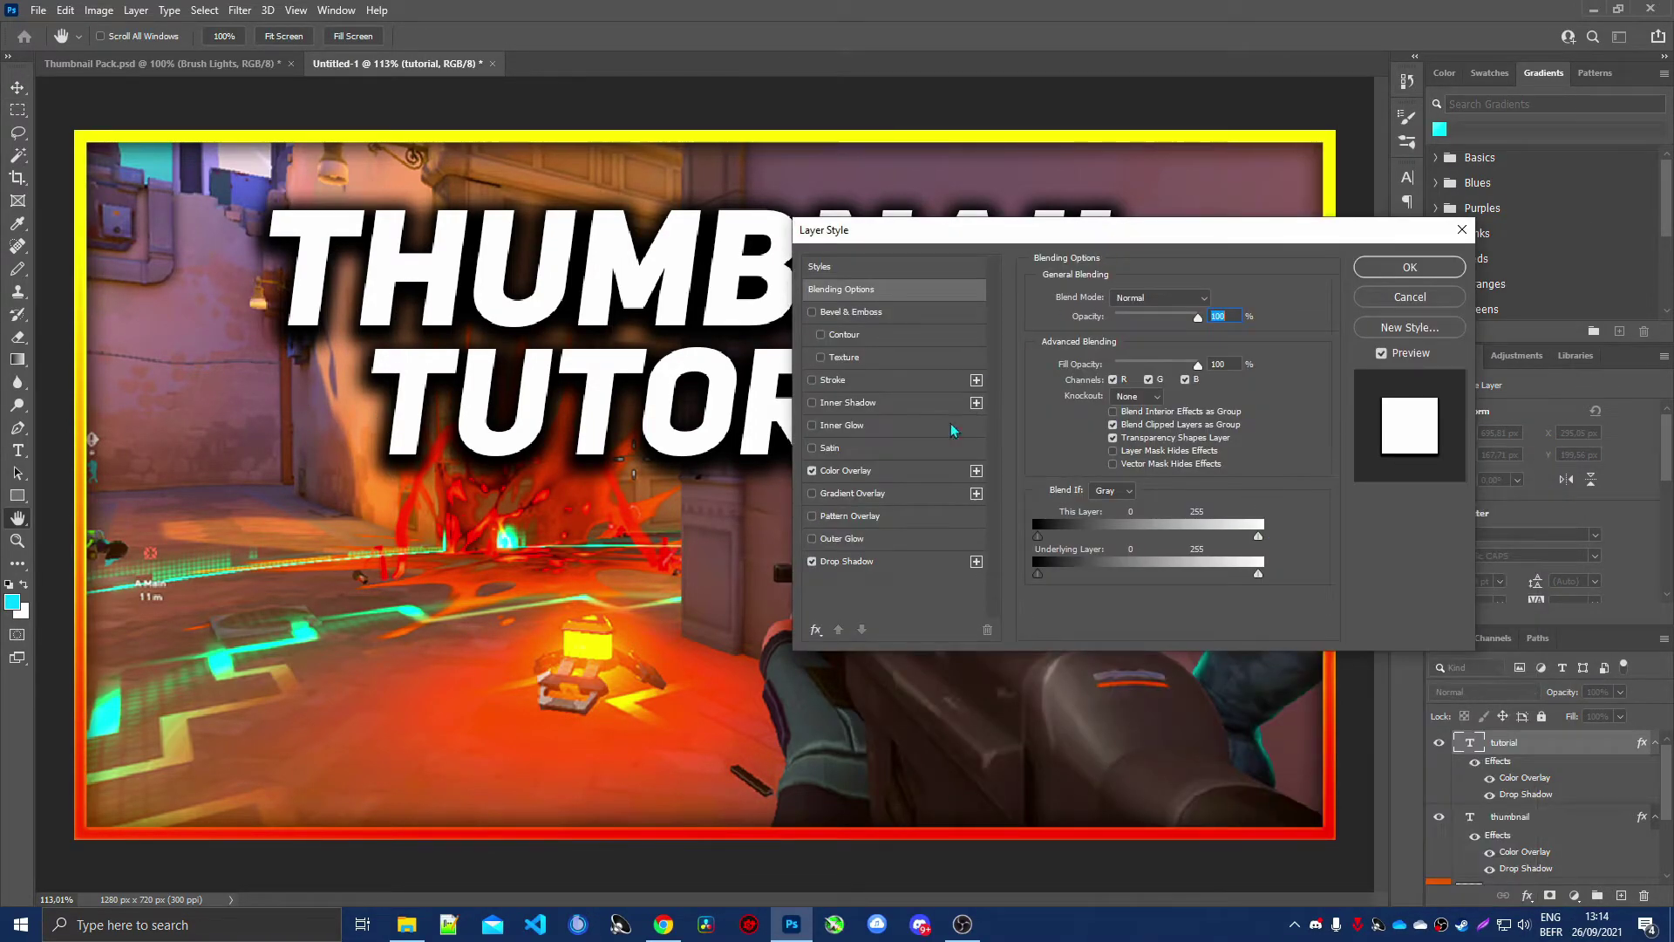
pyautogui.click(812, 471)
pyautogui.click(852, 494)
pyautogui.moveTo(958, 229); pyautogui.dragTo(330, 554)
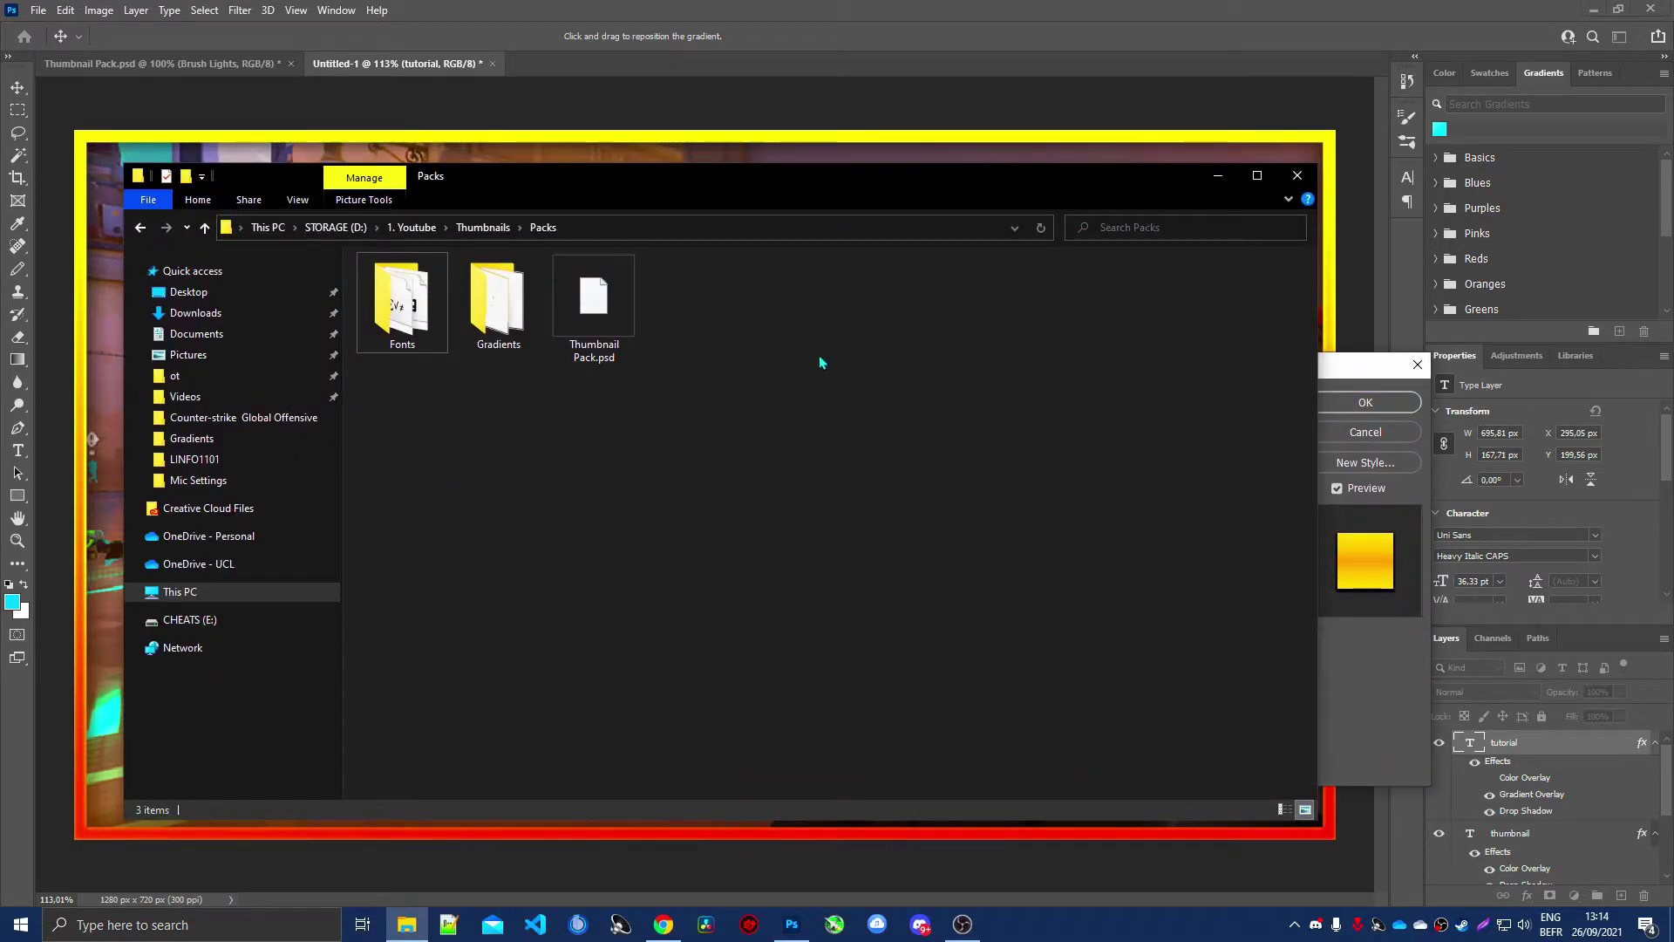
# In File Explorer, look through the Gradients folder in Packs and open the Ultimate Gradients Pack folder.
pyautogui.doubleClick(498, 301)
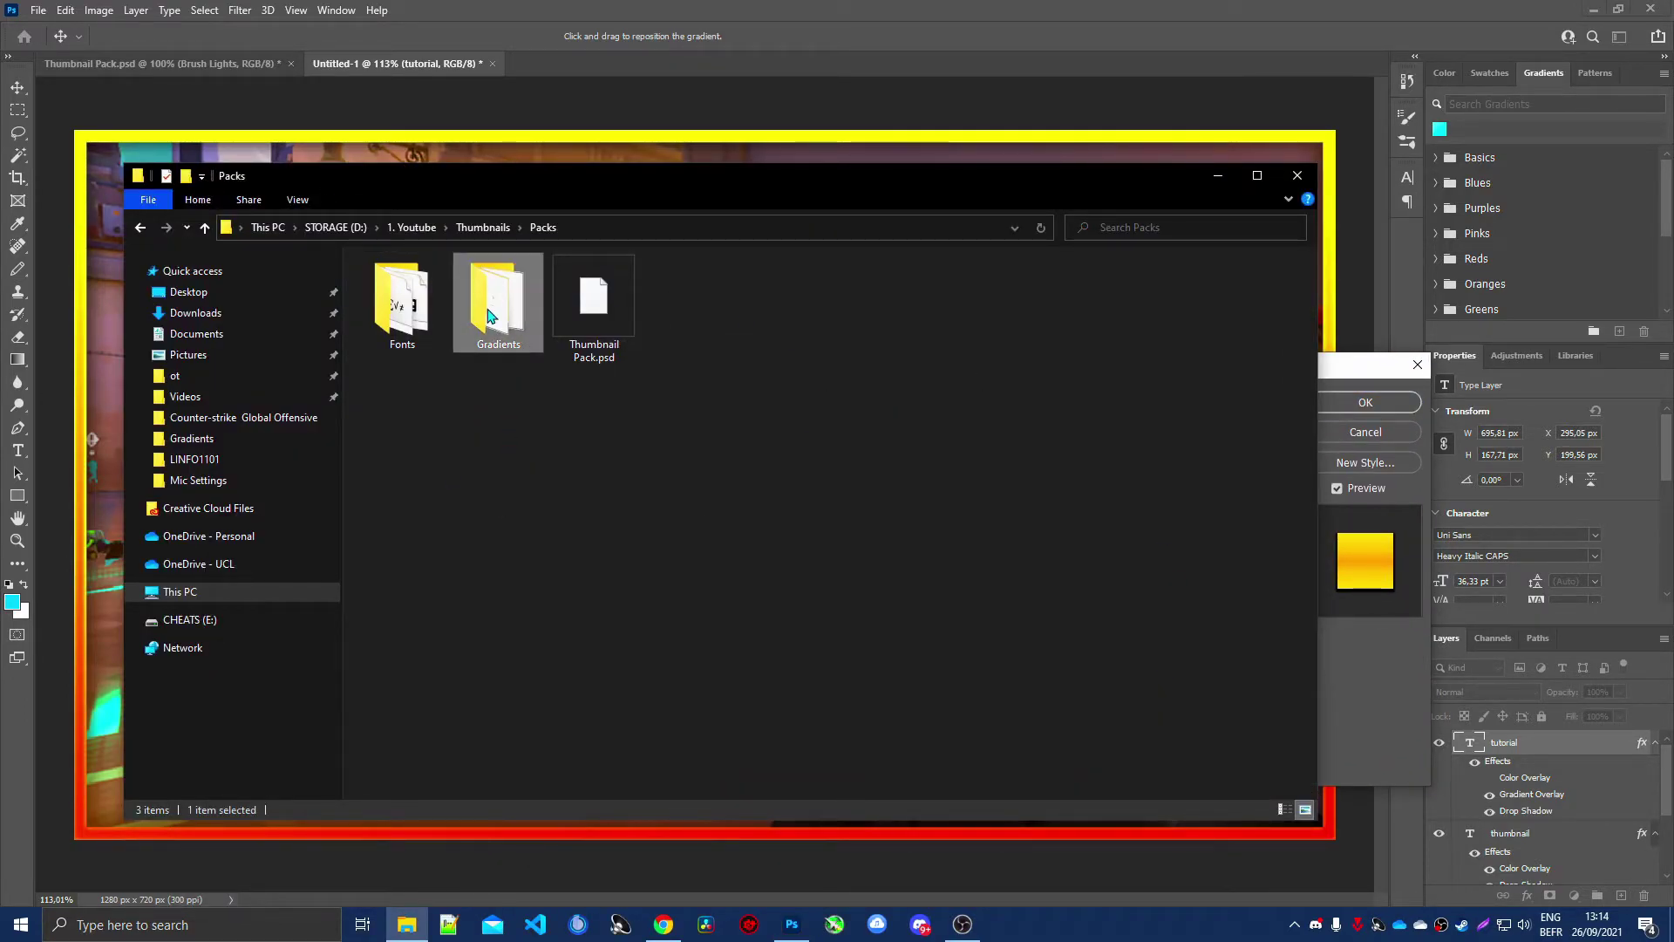
pyautogui.scroll(-4, 960, 415)
pyautogui.scroll(4, 978, 420)
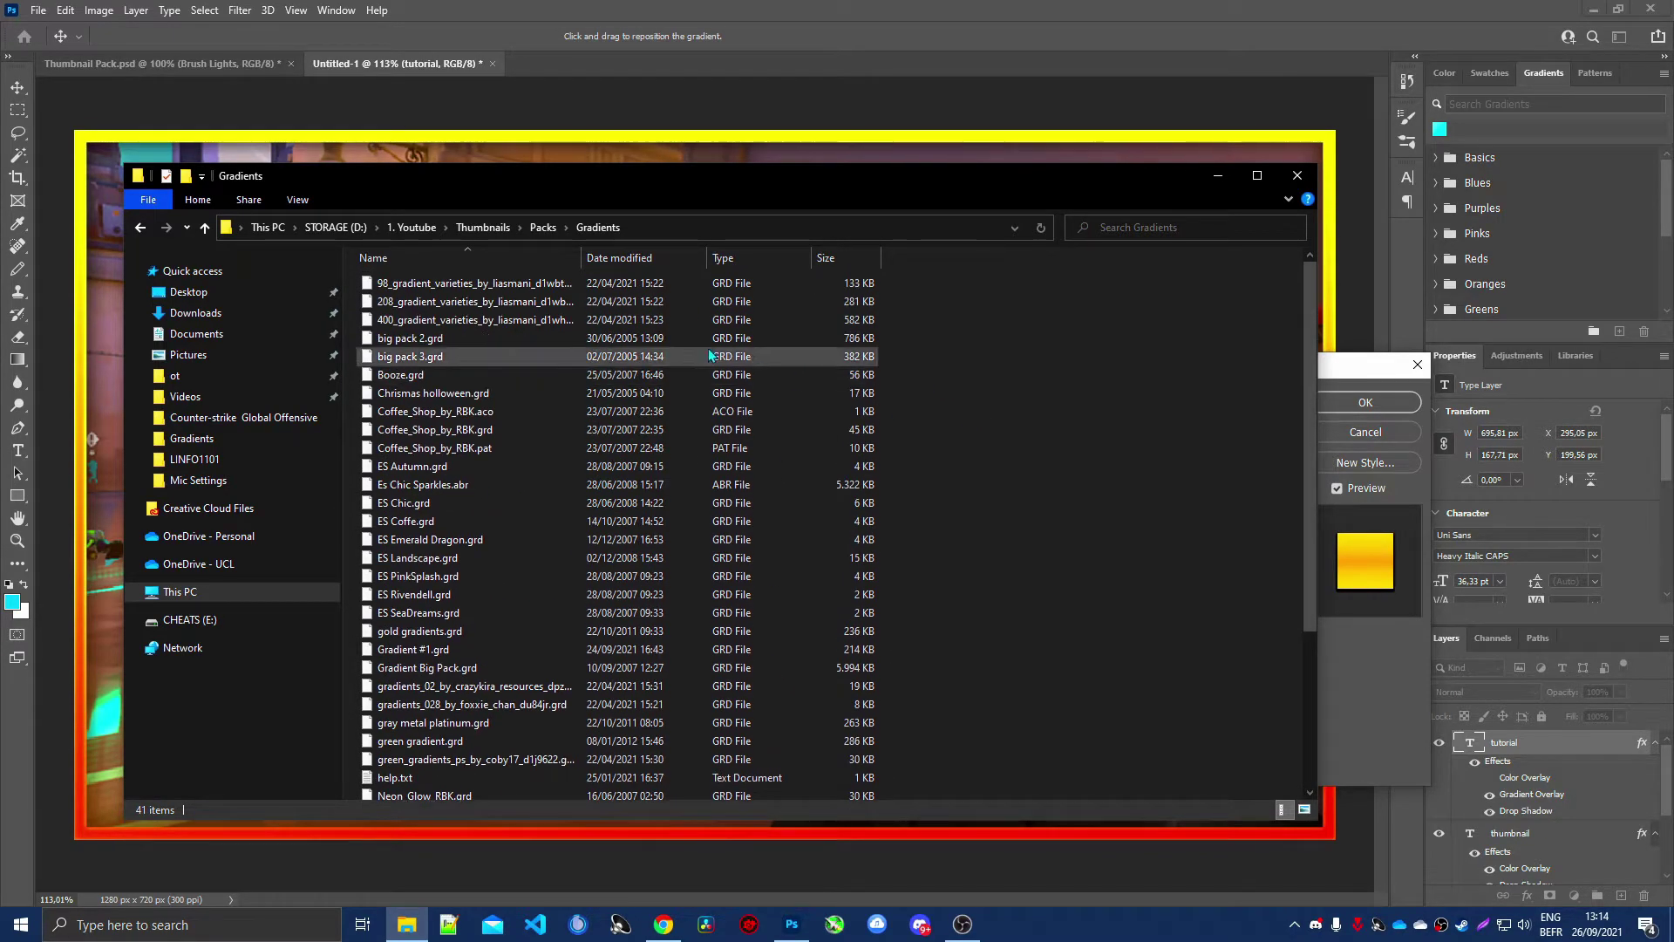
pyautogui.click(539, 228)
pyautogui.click(499, 229)
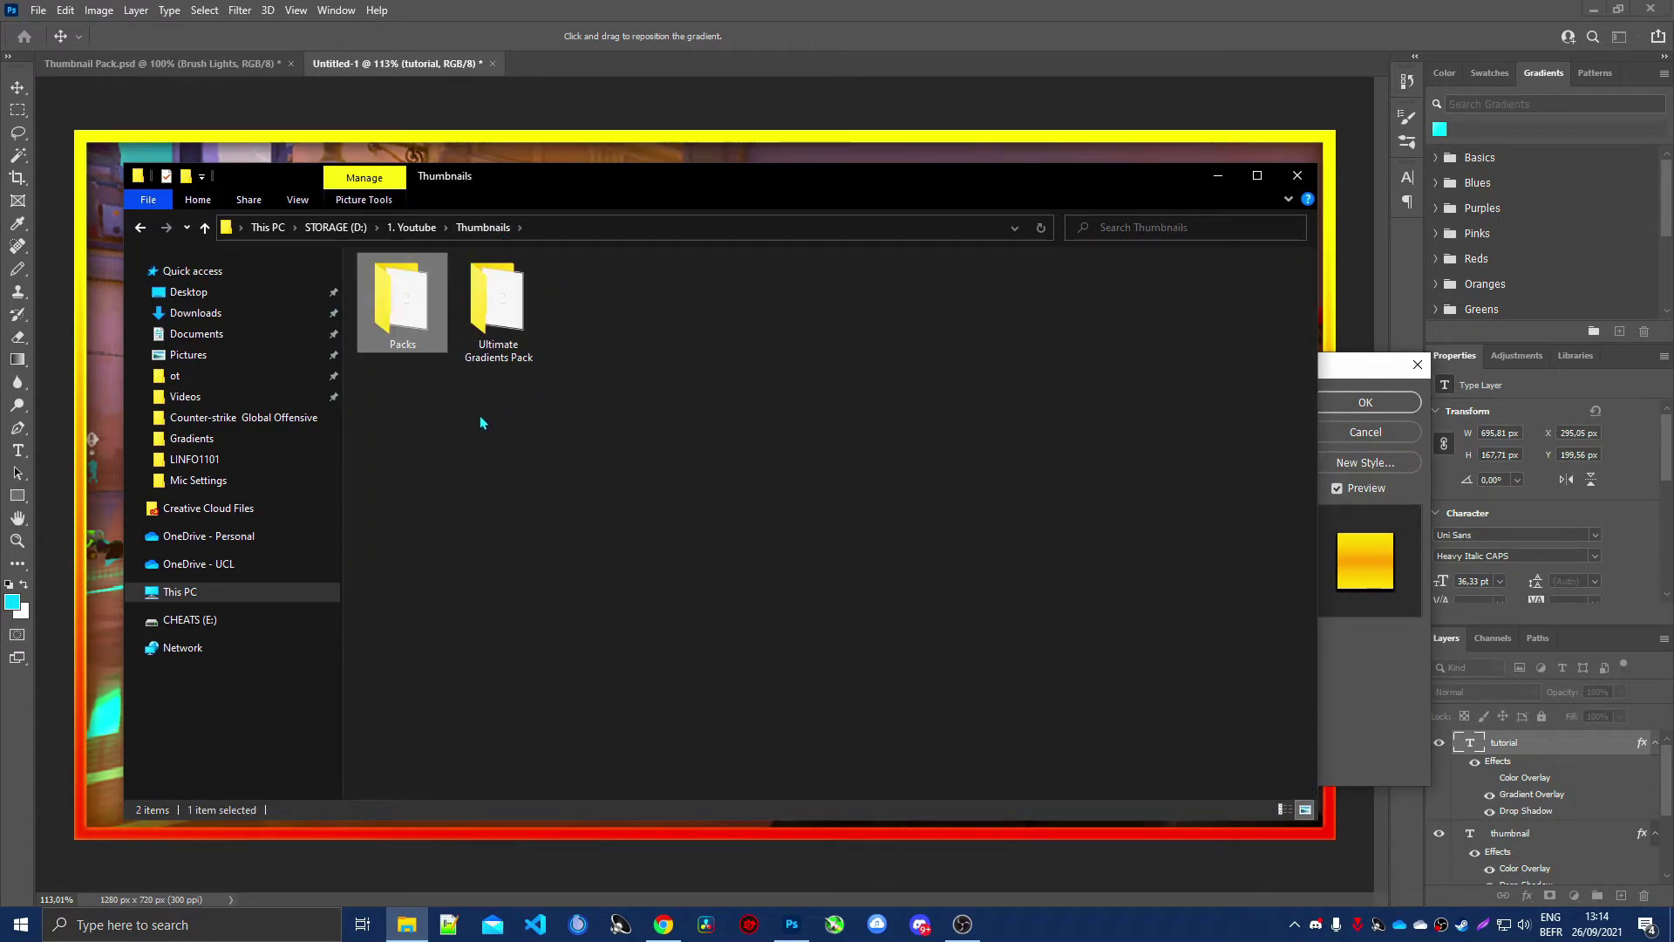
pyautogui.doubleClick(490, 353)
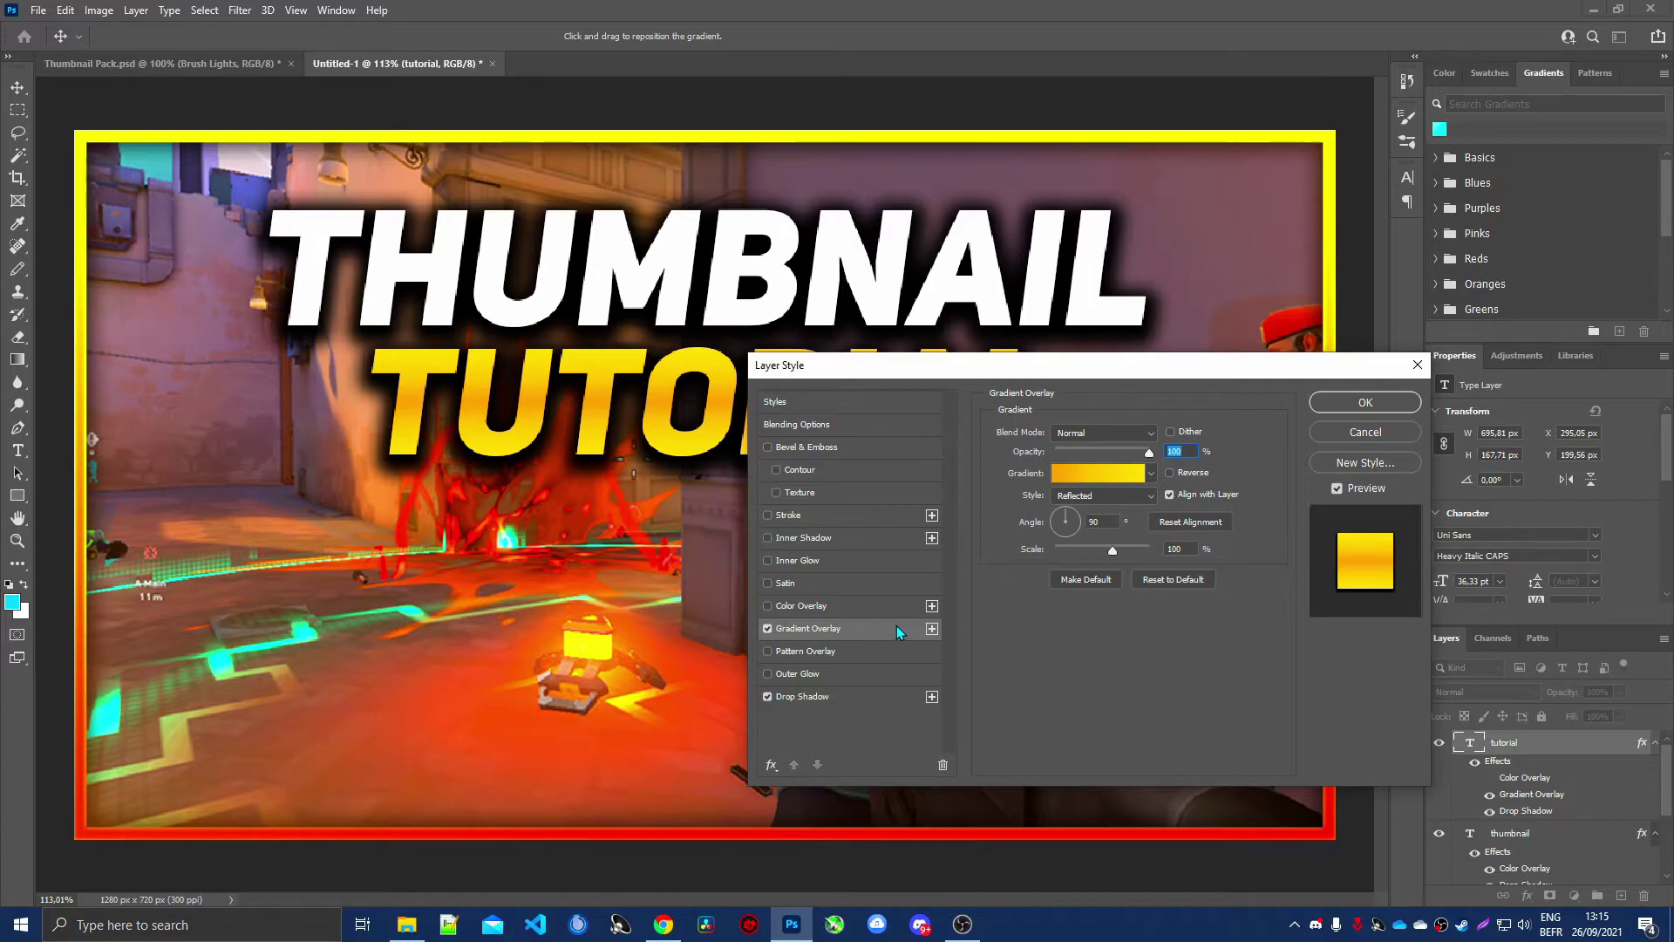
# Examine the Gradient Editor's preset options and groups alongside the Ultimate Gradients Pack.grd file, and close the editor.
pyautogui.click(1129, 475)
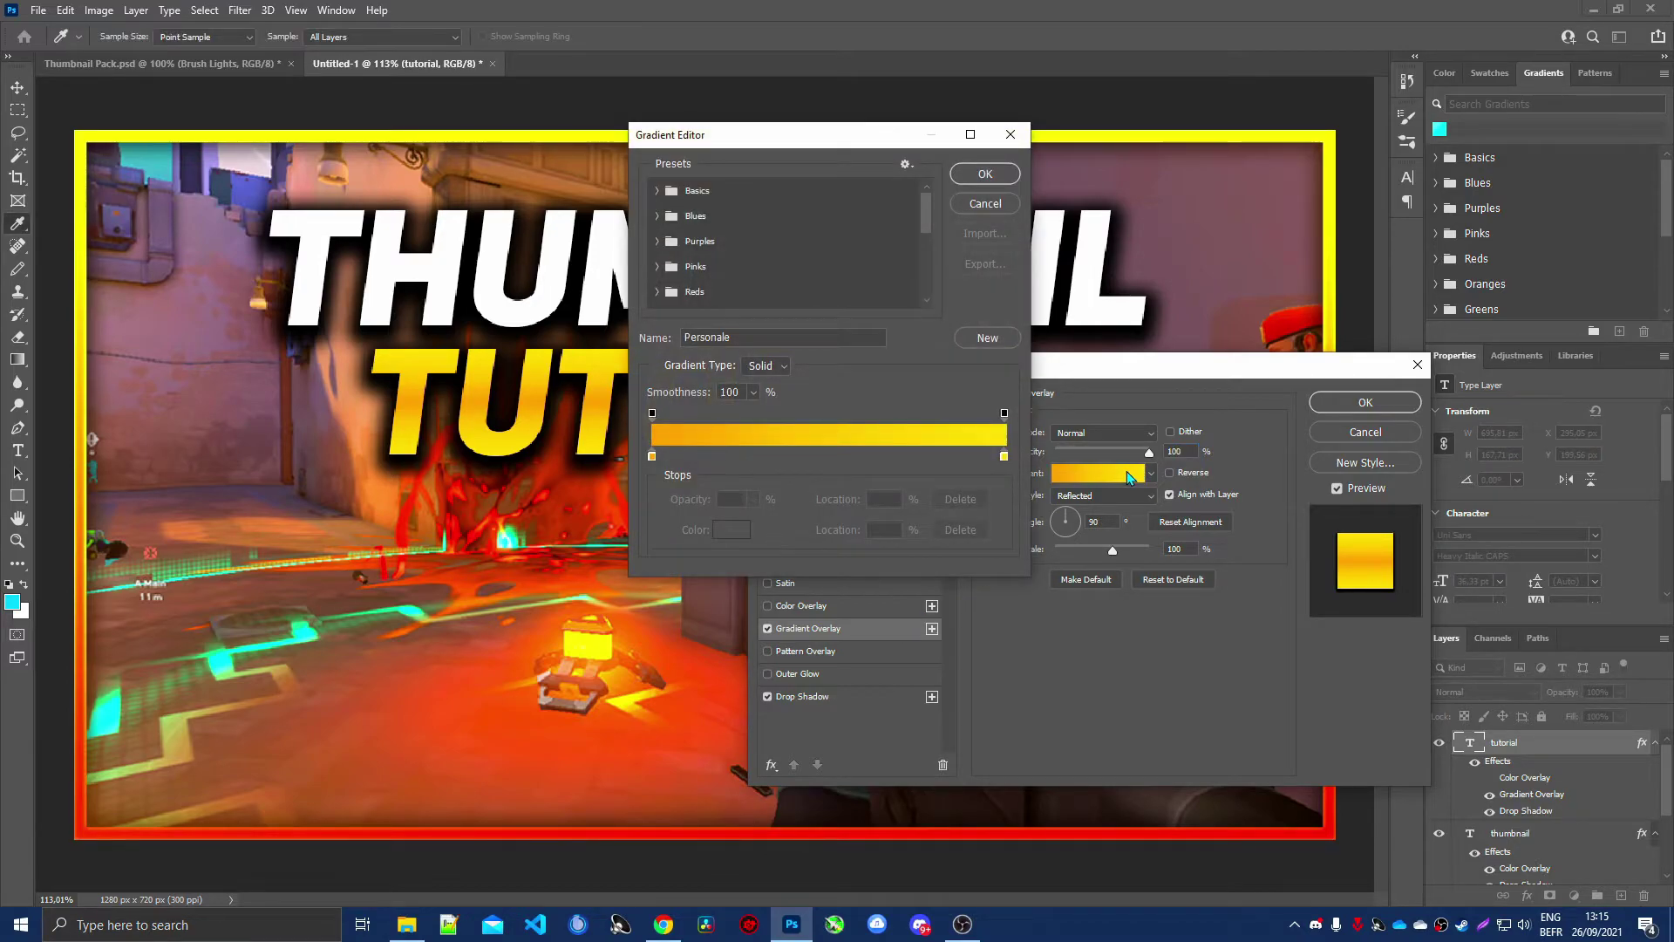
pyautogui.click(906, 165)
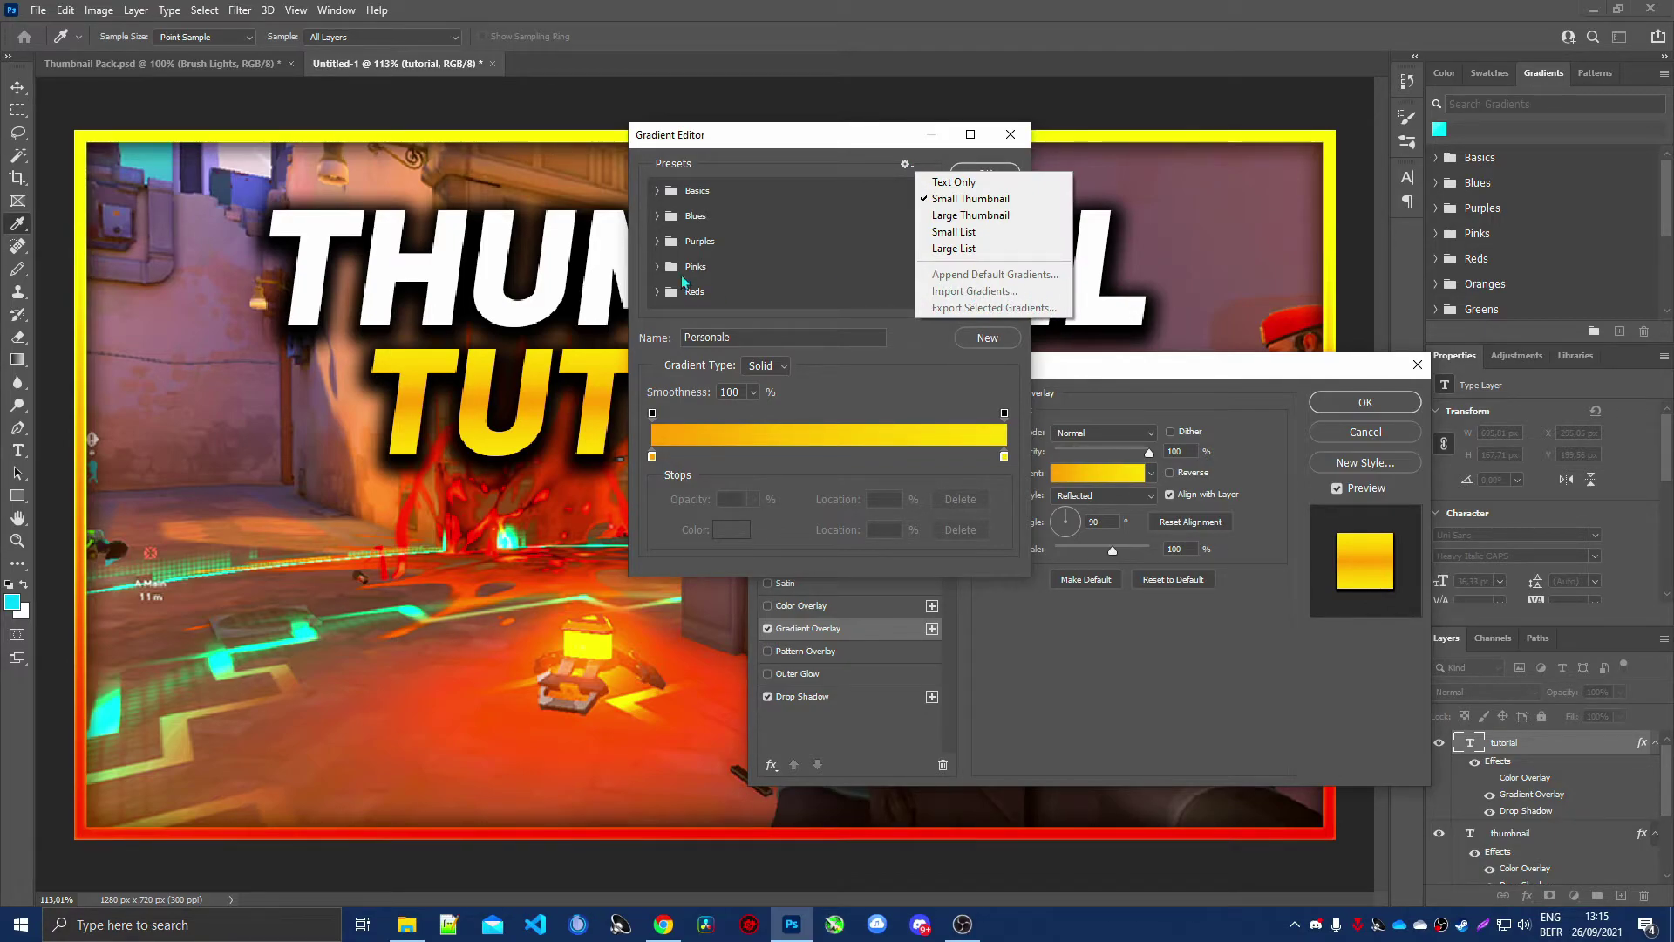
pyautogui.click(917, 394)
pyautogui.scroll(-4, 875, 246)
pyautogui.hotkey('alt', 'Tab')
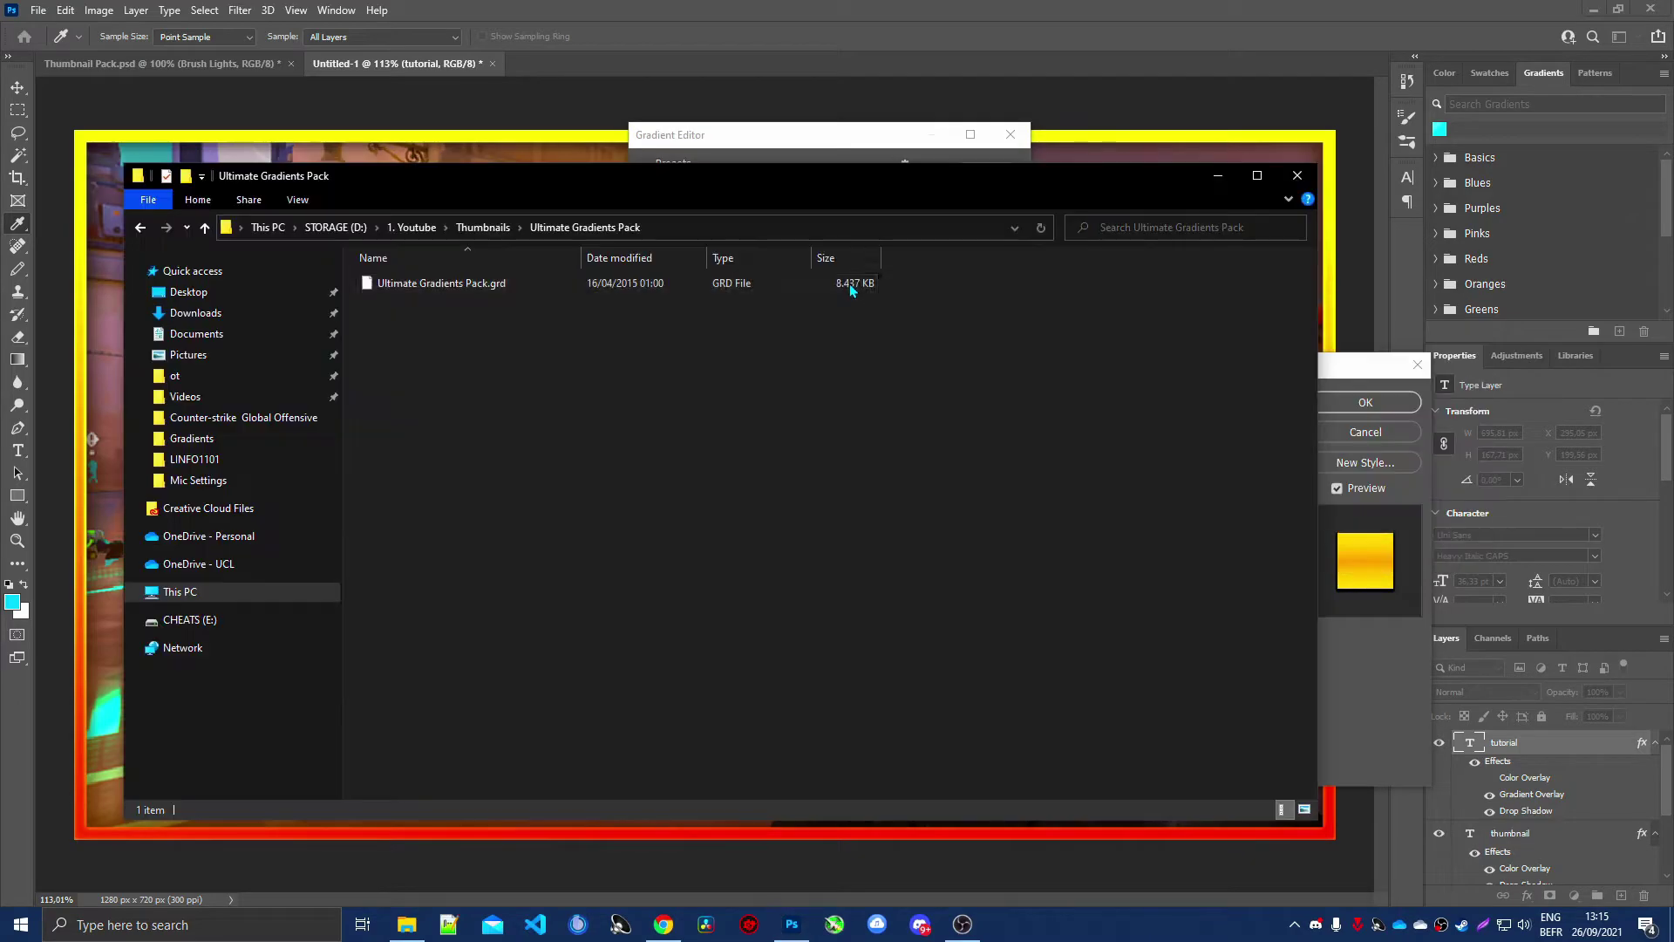
pyautogui.moveTo(463, 337); pyautogui.dragTo(406, 259)
pyautogui.click(1217, 178)
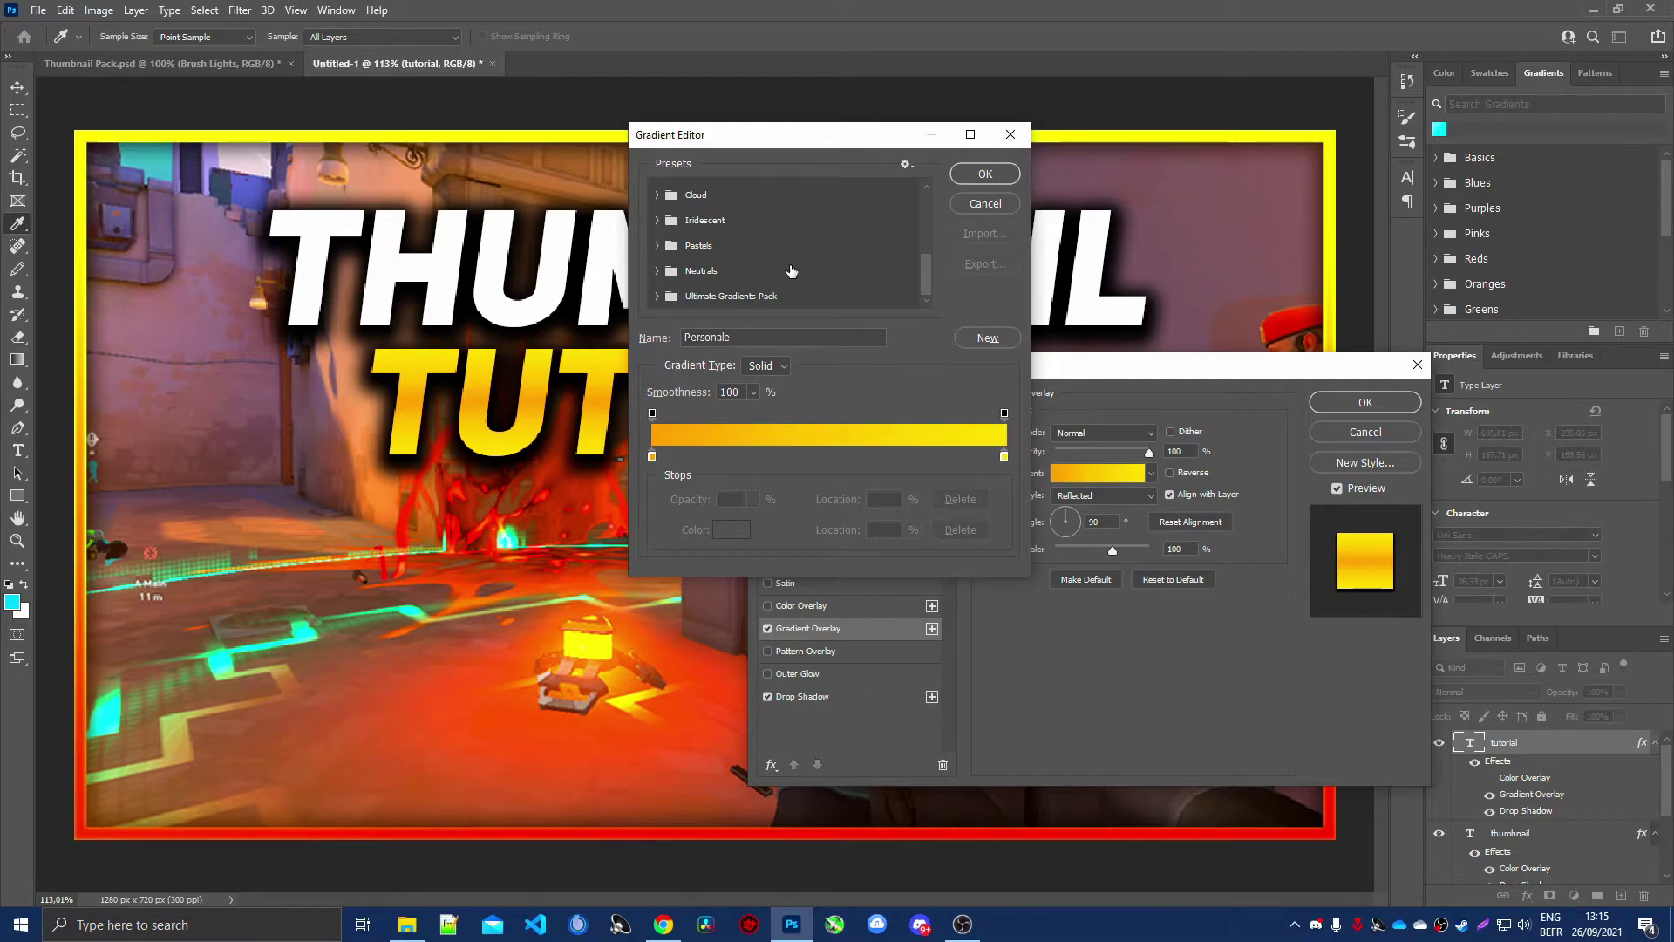
pyautogui.press('Return')
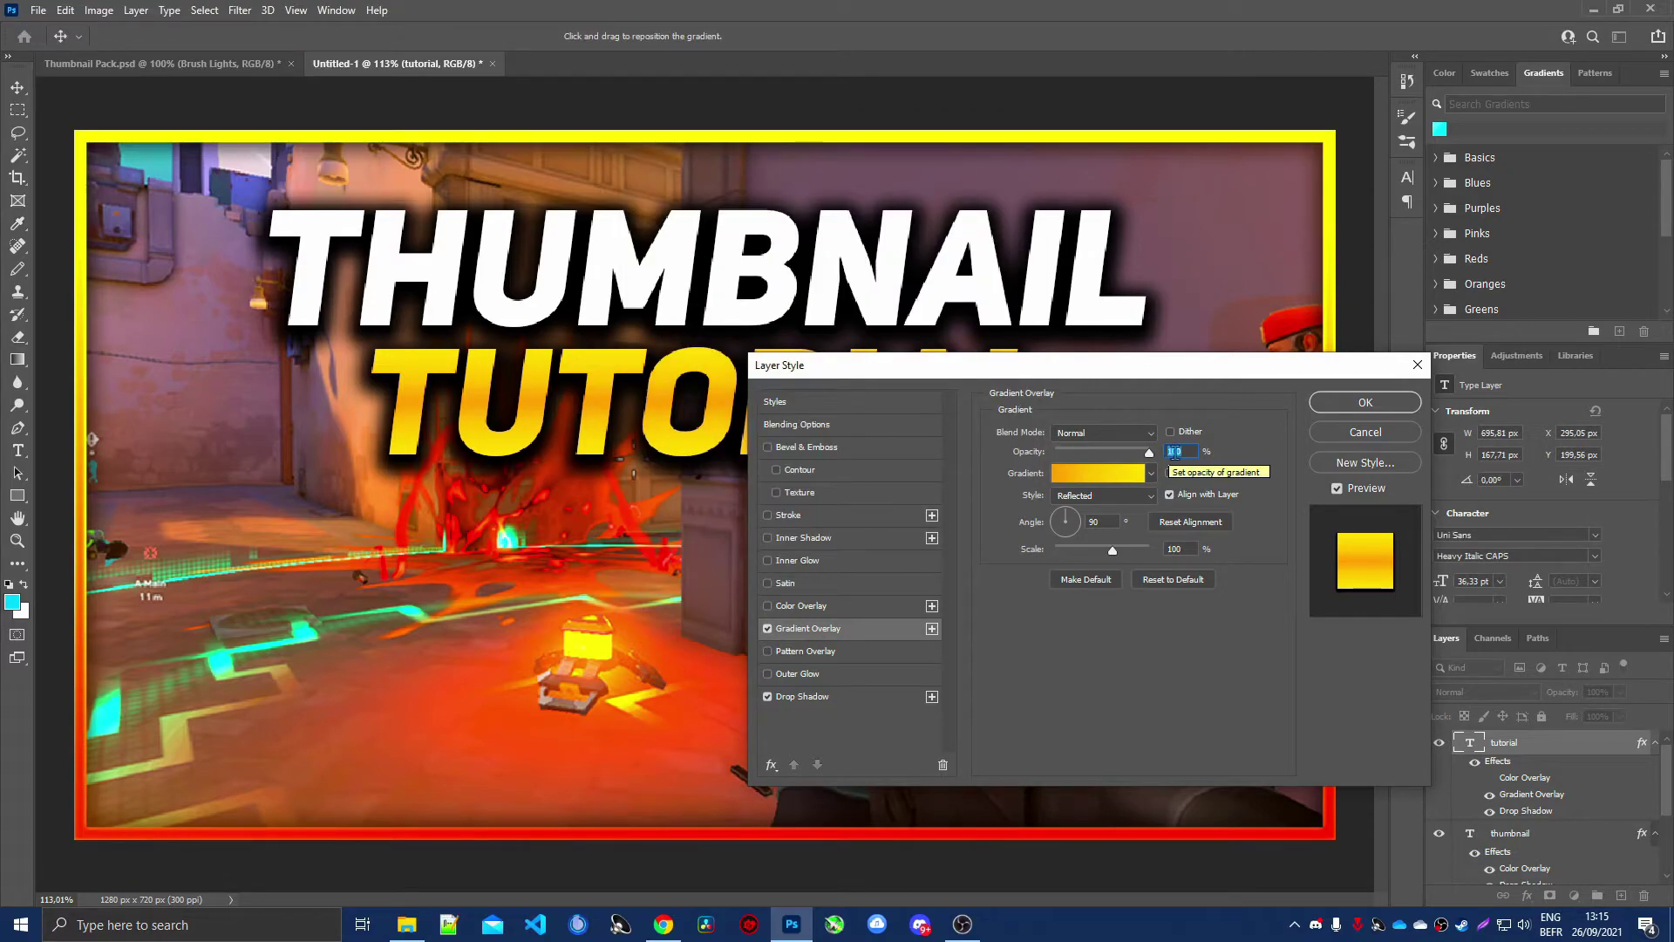
# Apply a green gradient preset from the Ultimate Gradients Pack to the tutorial layer's Gradient Overlay.
pyautogui.moveTo(1028, 373); pyautogui.dragTo(986, 418)
pyautogui.click(1109, 518)
pyautogui.click(878, 852)
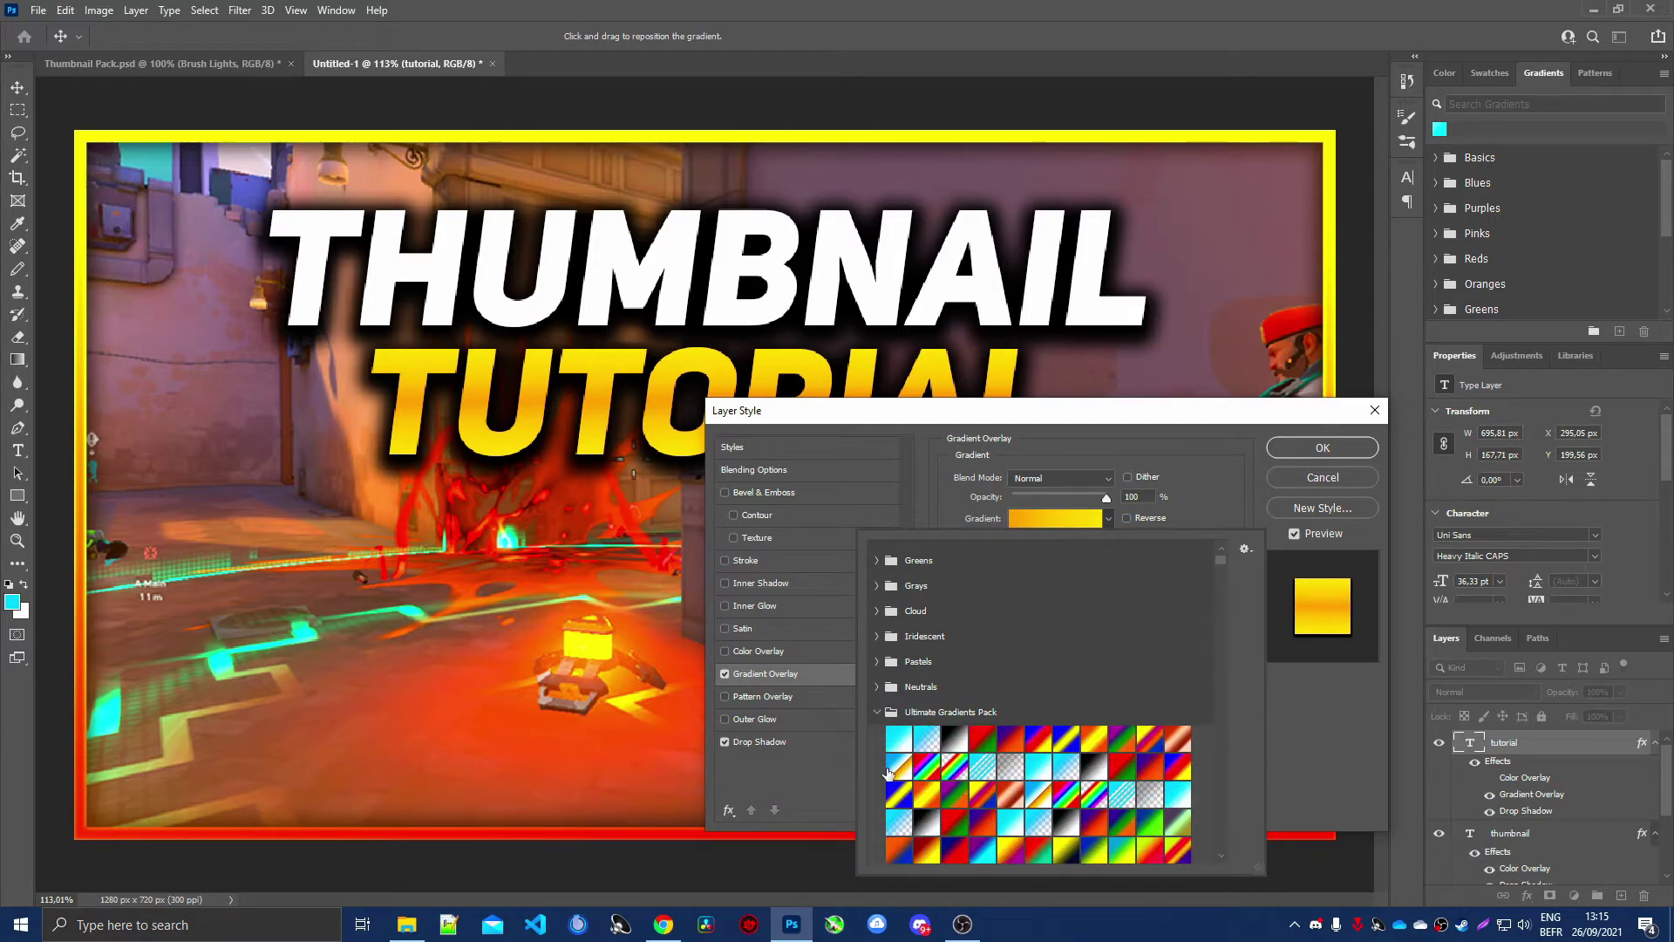
pyautogui.scroll(-10, 1086, 633)
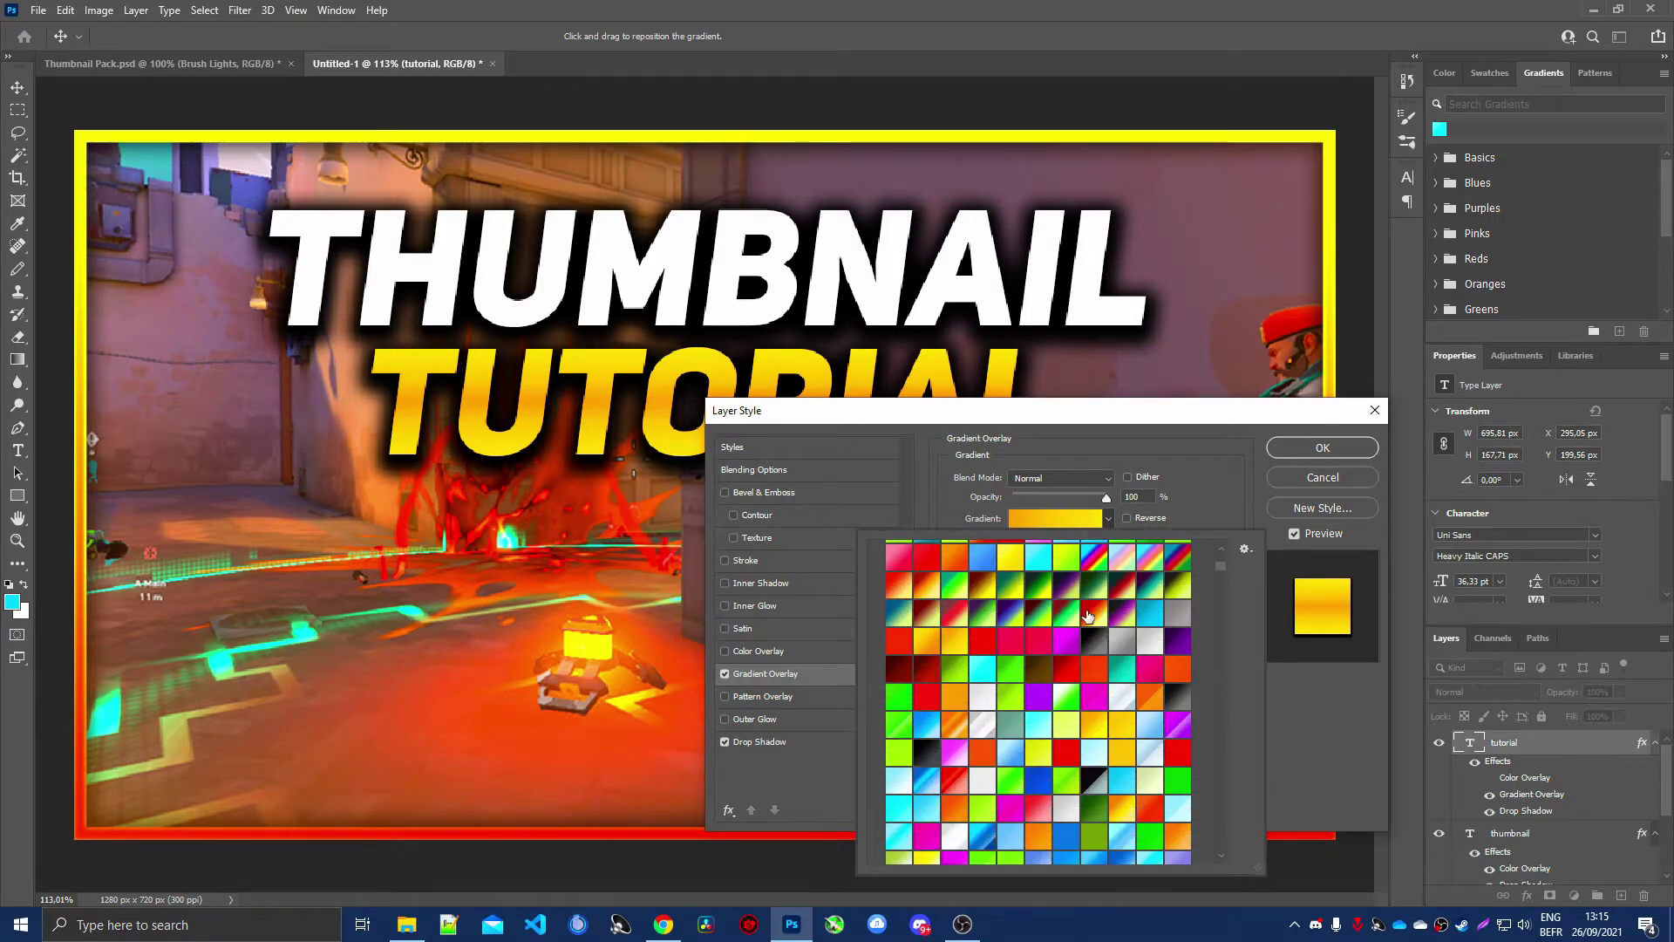
pyautogui.click(1100, 727)
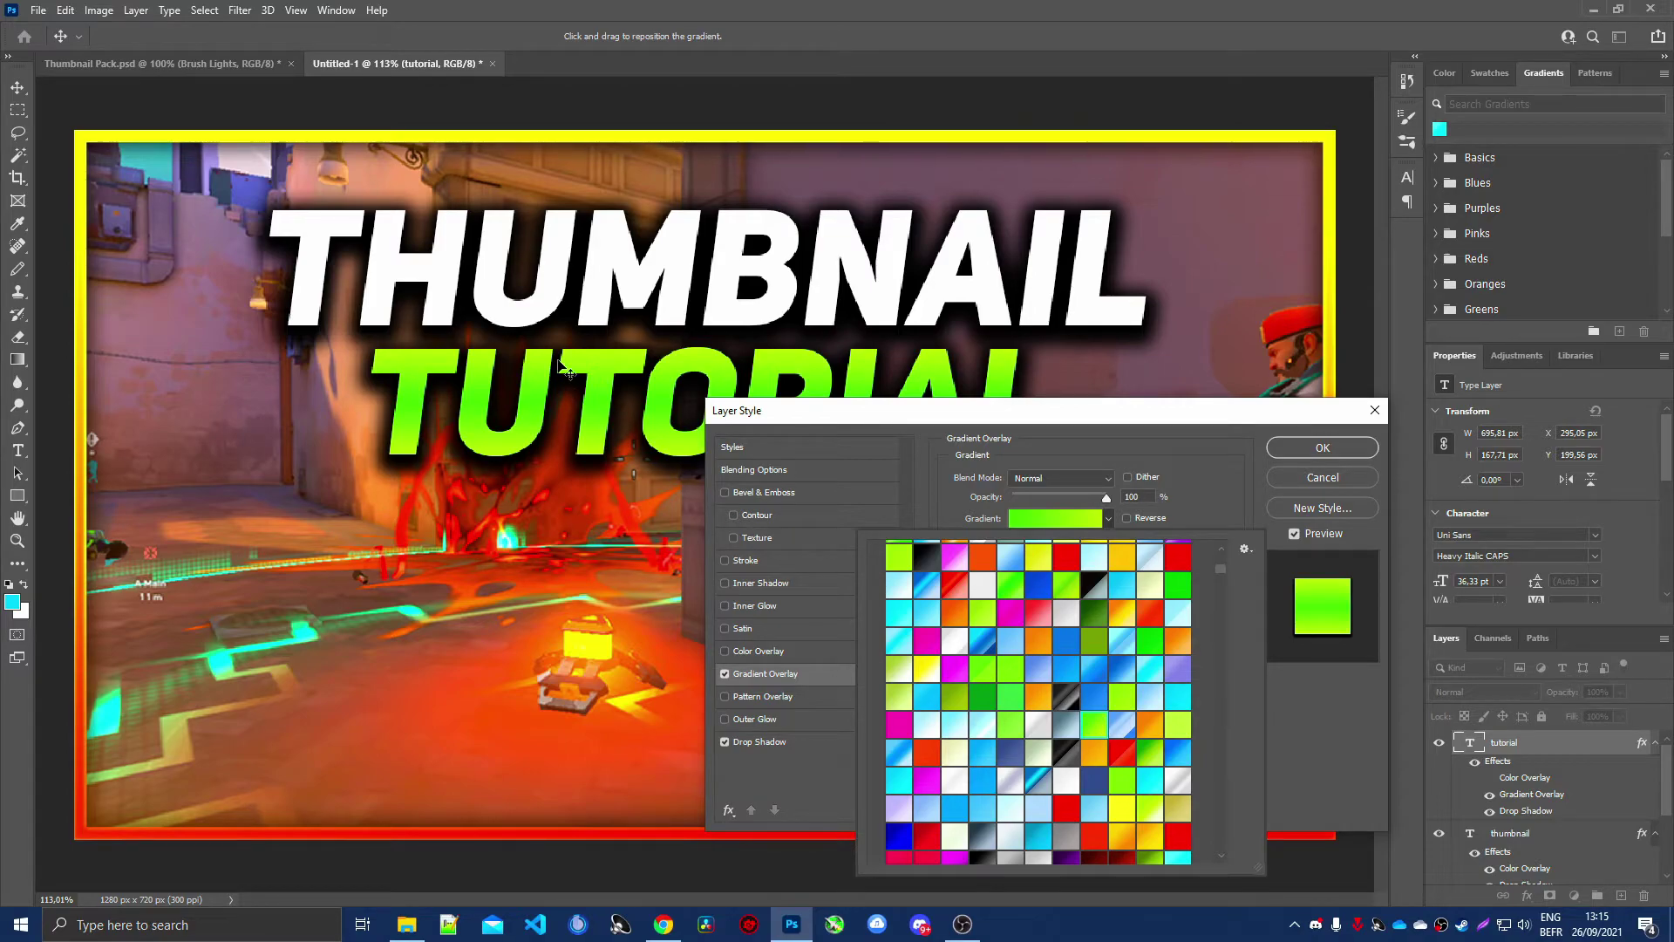
pyautogui.click(1022, 449)
pyautogui.moveTo(1022, 412); pyautogui.dragTo(237, 466)
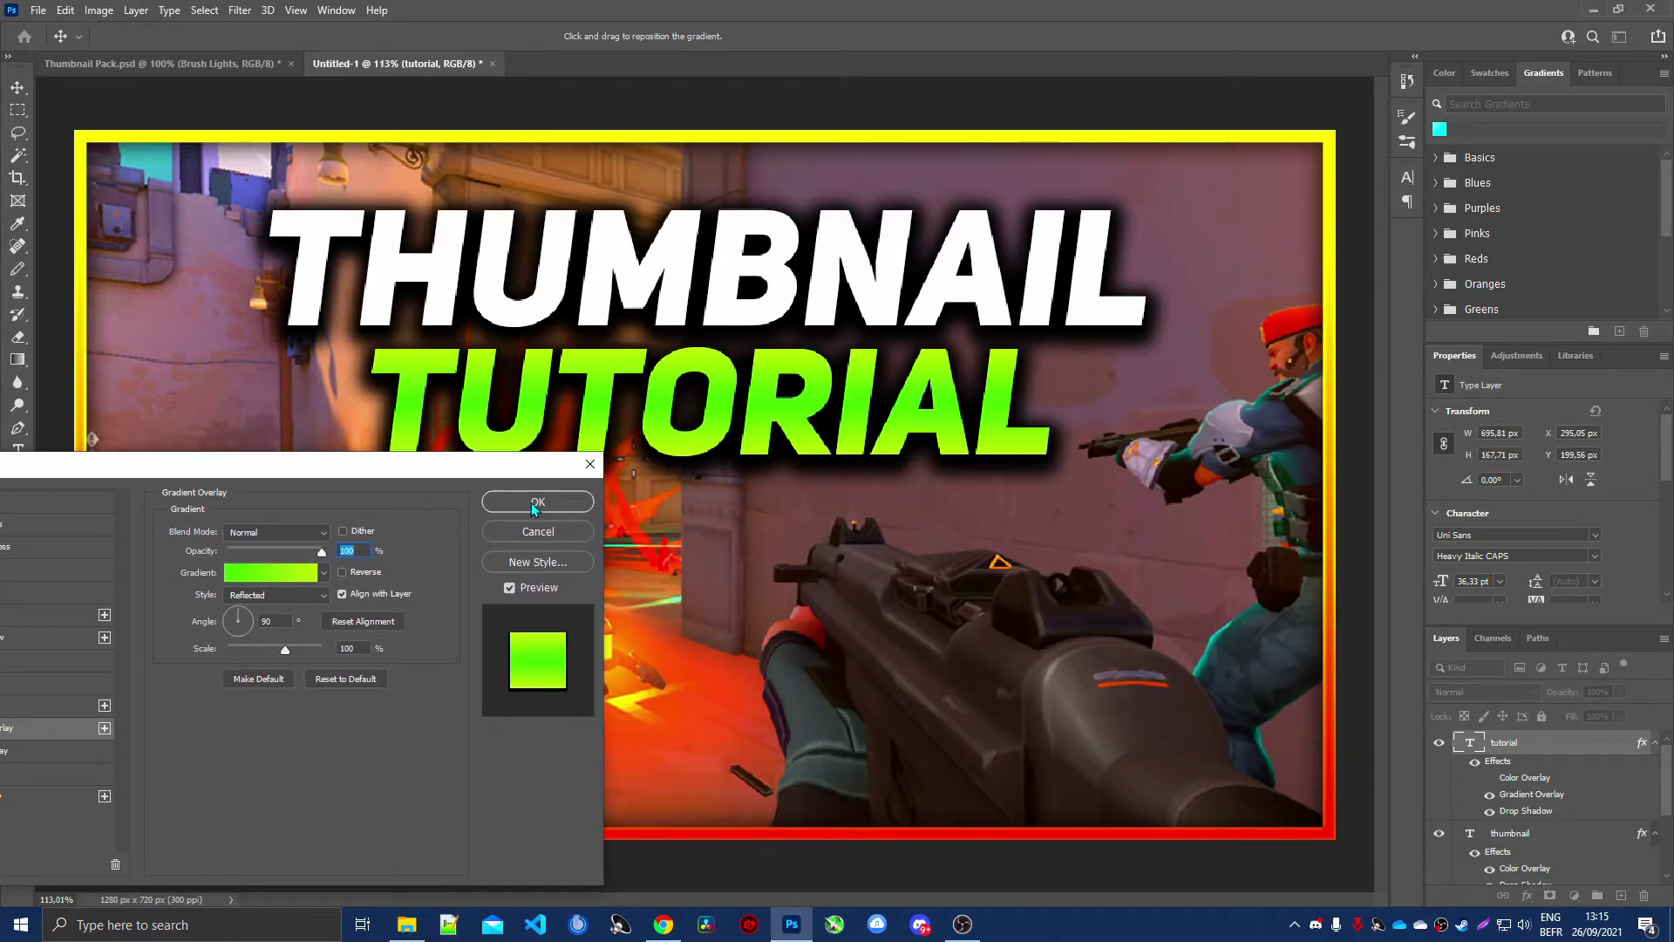
# Try the Linear, Radial, Angle and Diamond styles on the tutorial layer's Gradient Overlay.
pyautogui.click(296, 593)
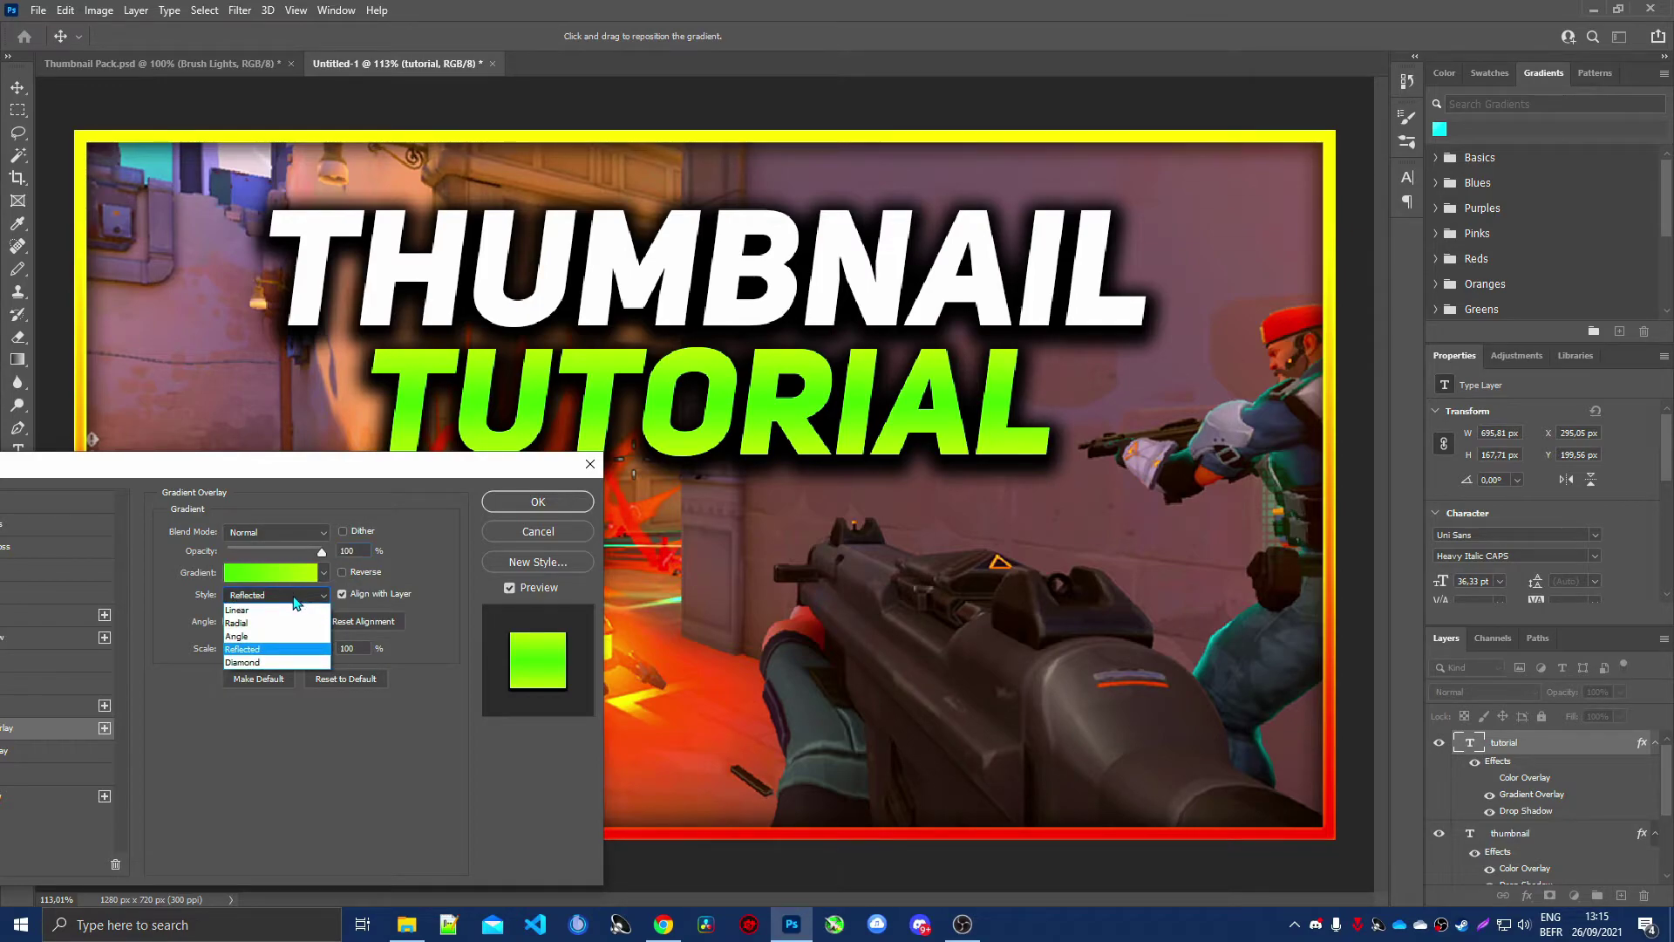
pyautogui.click(258, 648)
pyautogui.click(276, 594)
pyautogui.click(253, 609)
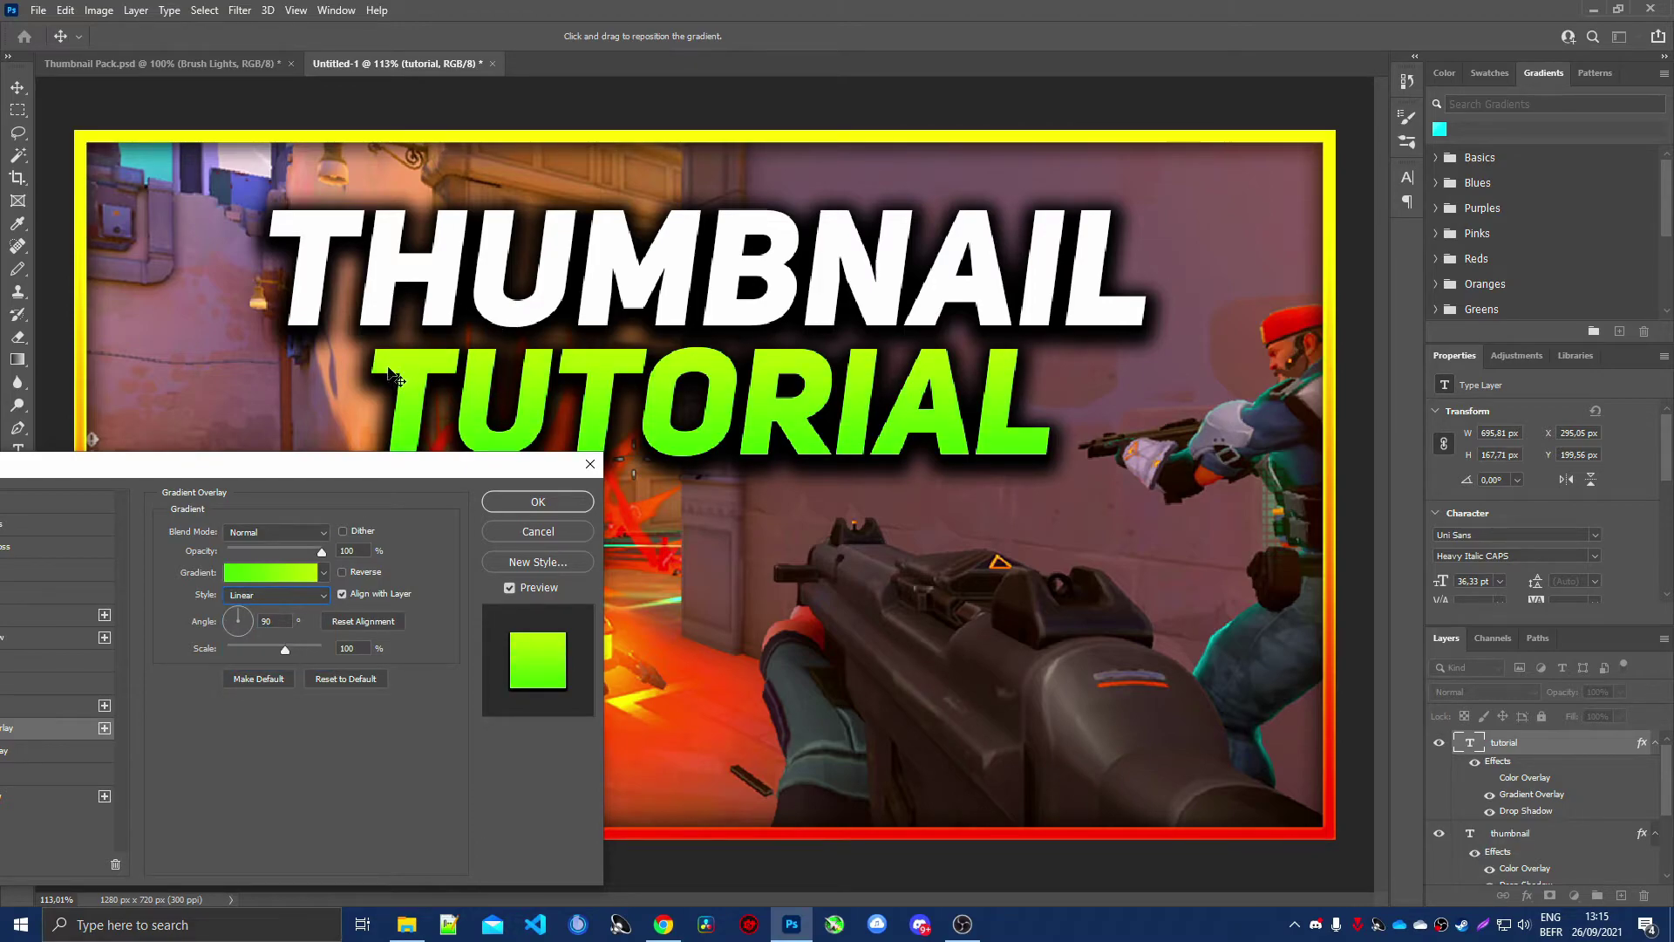
pyautogui.click(291, 594)
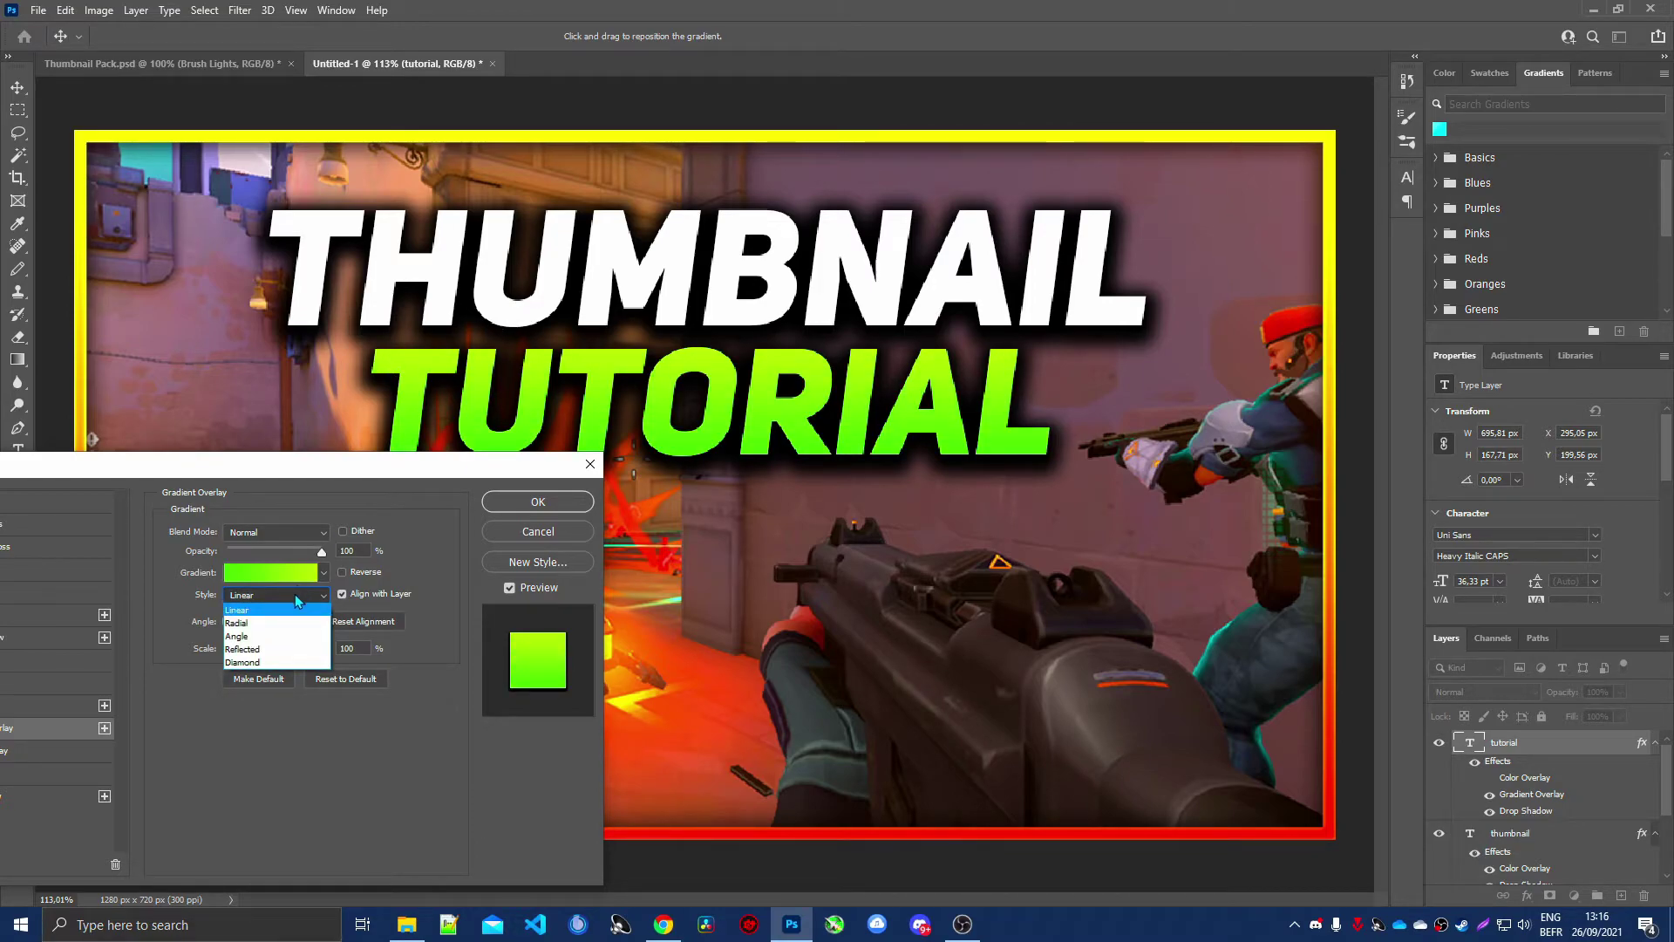
pyautogui.click(244, 623)
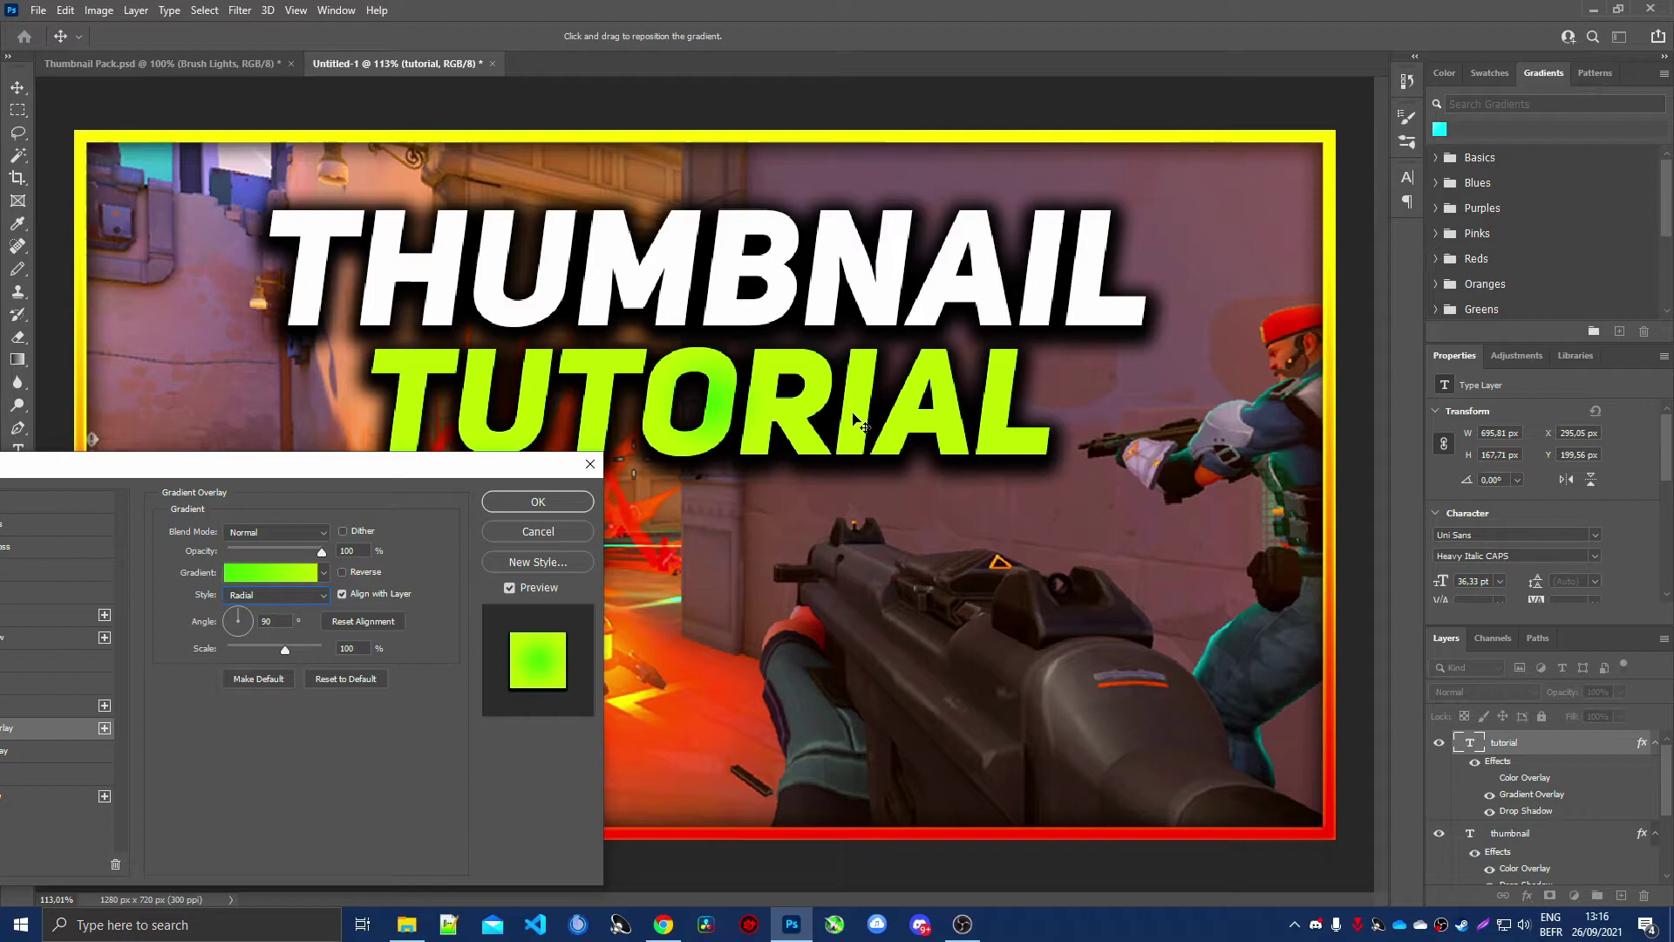
pyautogui.press('Down')
pyautogui.click(262, 599)
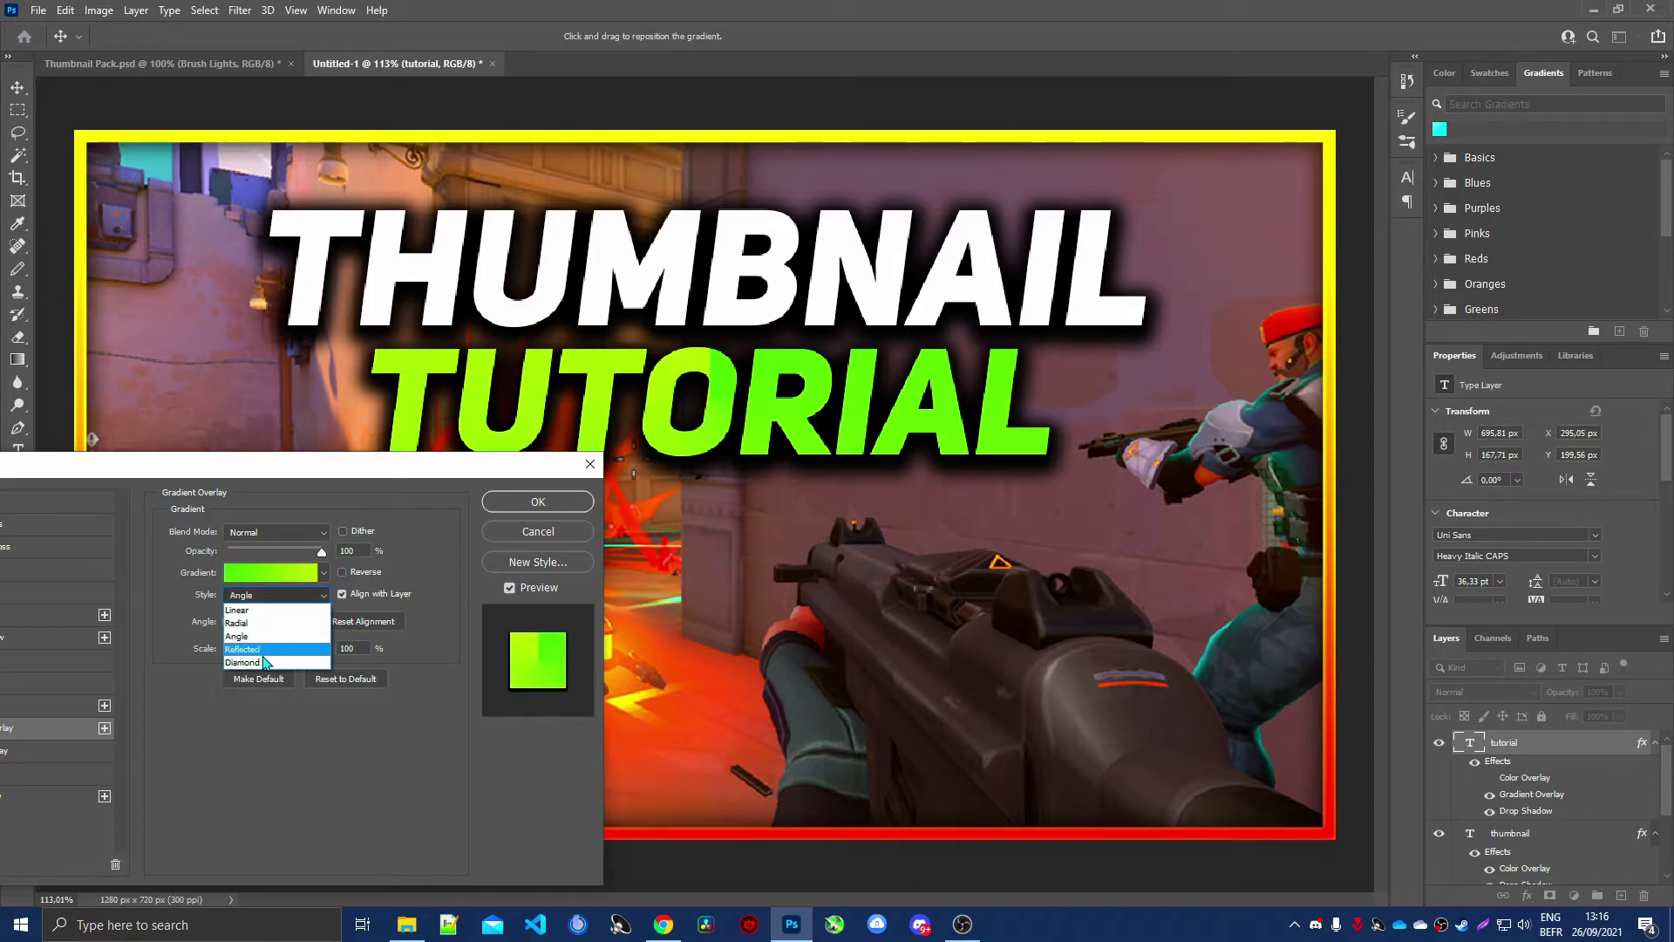
pyautogui.click(262, 660)
pyautogui.click(265, 599)
pyautogui.click(265, 622)
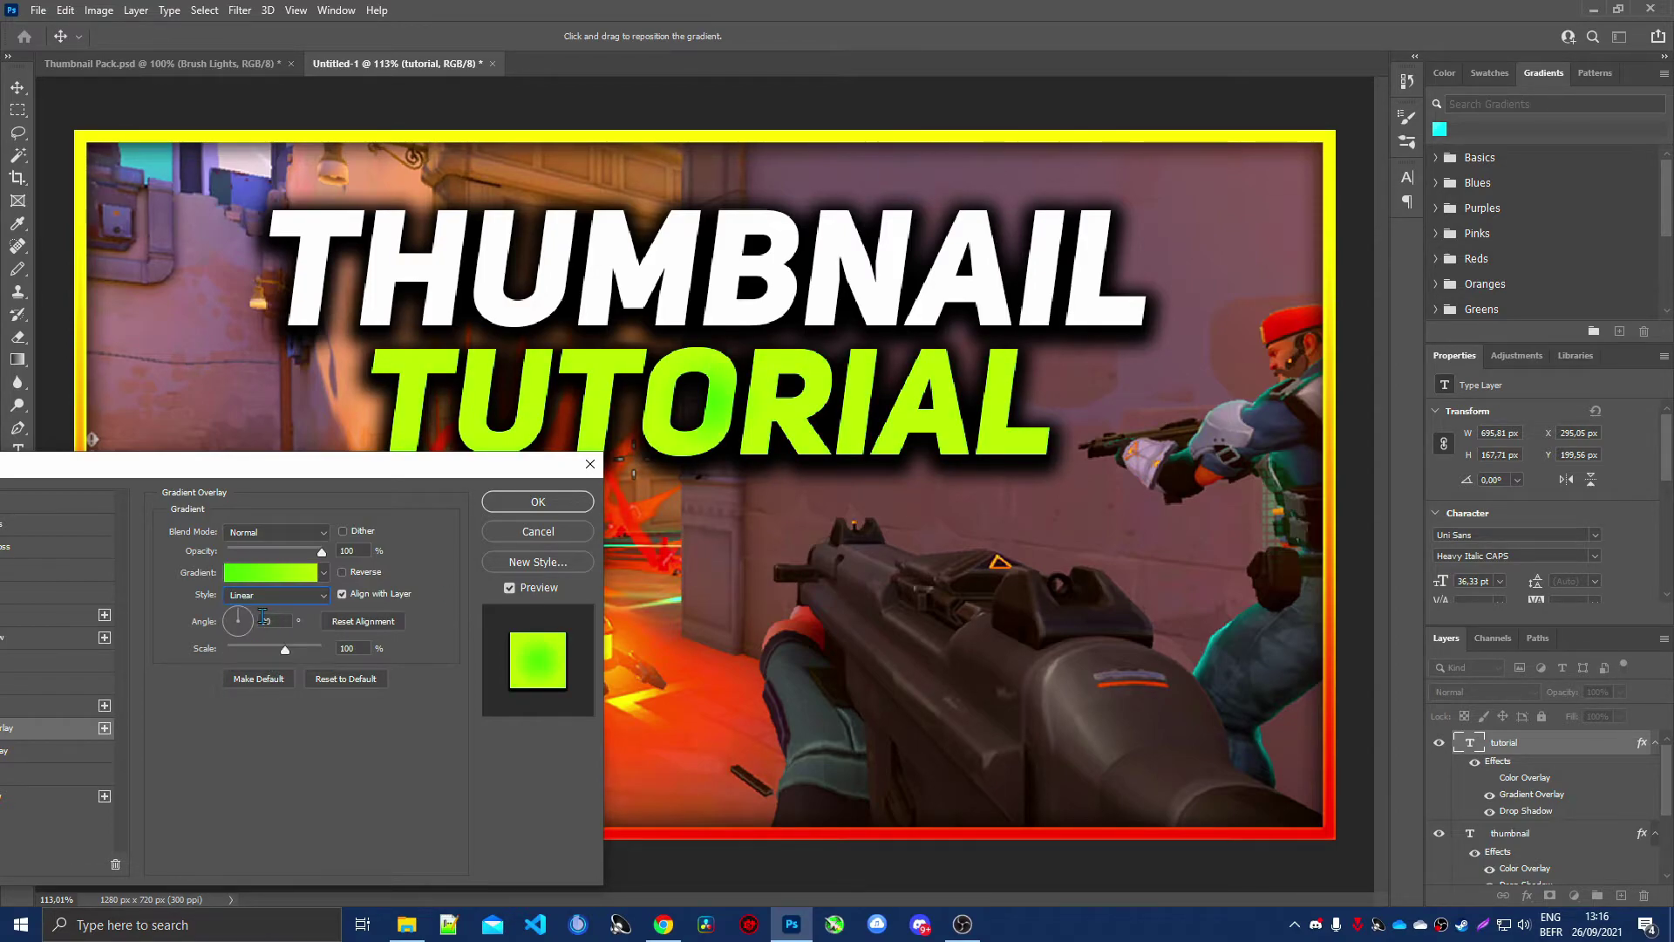
# Set the tutorial layer's Gradient Overlay style to Linear.
pyautogui.click(266, 599)
pyautogui.click(264, 646)
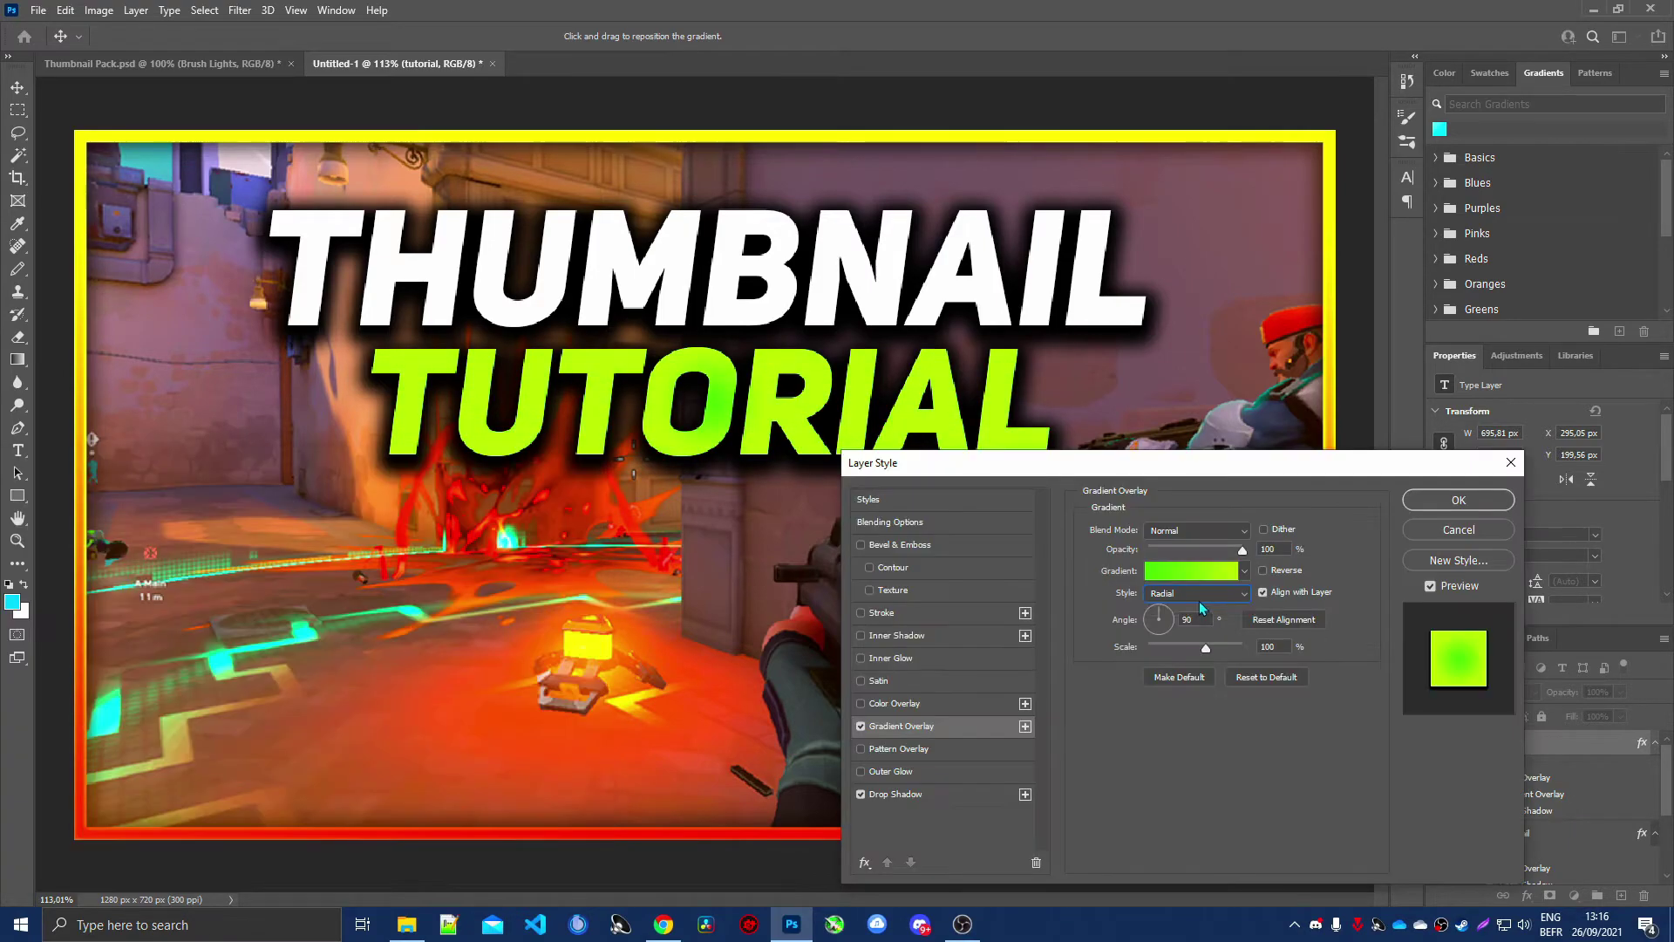
pyautogui.click(1200, 593)
pyautogui.click(1168, 607)
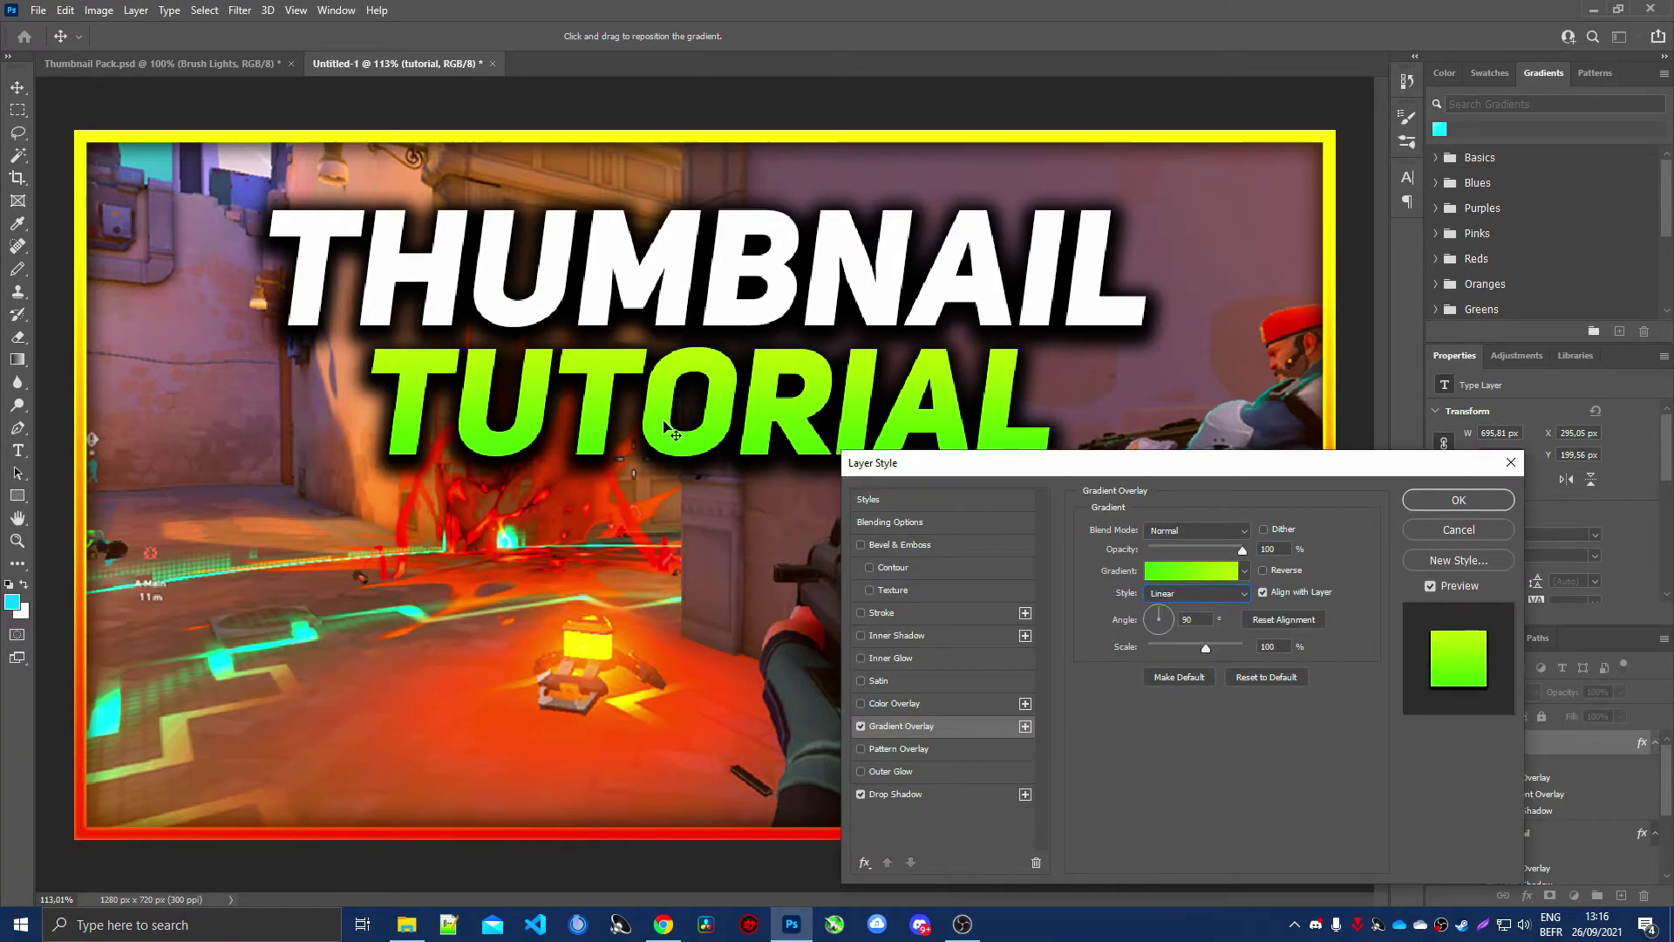
# Swap the tutorial layer's gradient for the orange-to-yellow preset and apply the layer style.
pyautogui.click(1191, 571)
pyautogui.click(679, 267)
pyautogui.moveTo(872, 143); pyautogui.dragTo(1153, 425)
pyautogui.click(1185, 520)
pyautogui.scroll(-4, 1109, 518)
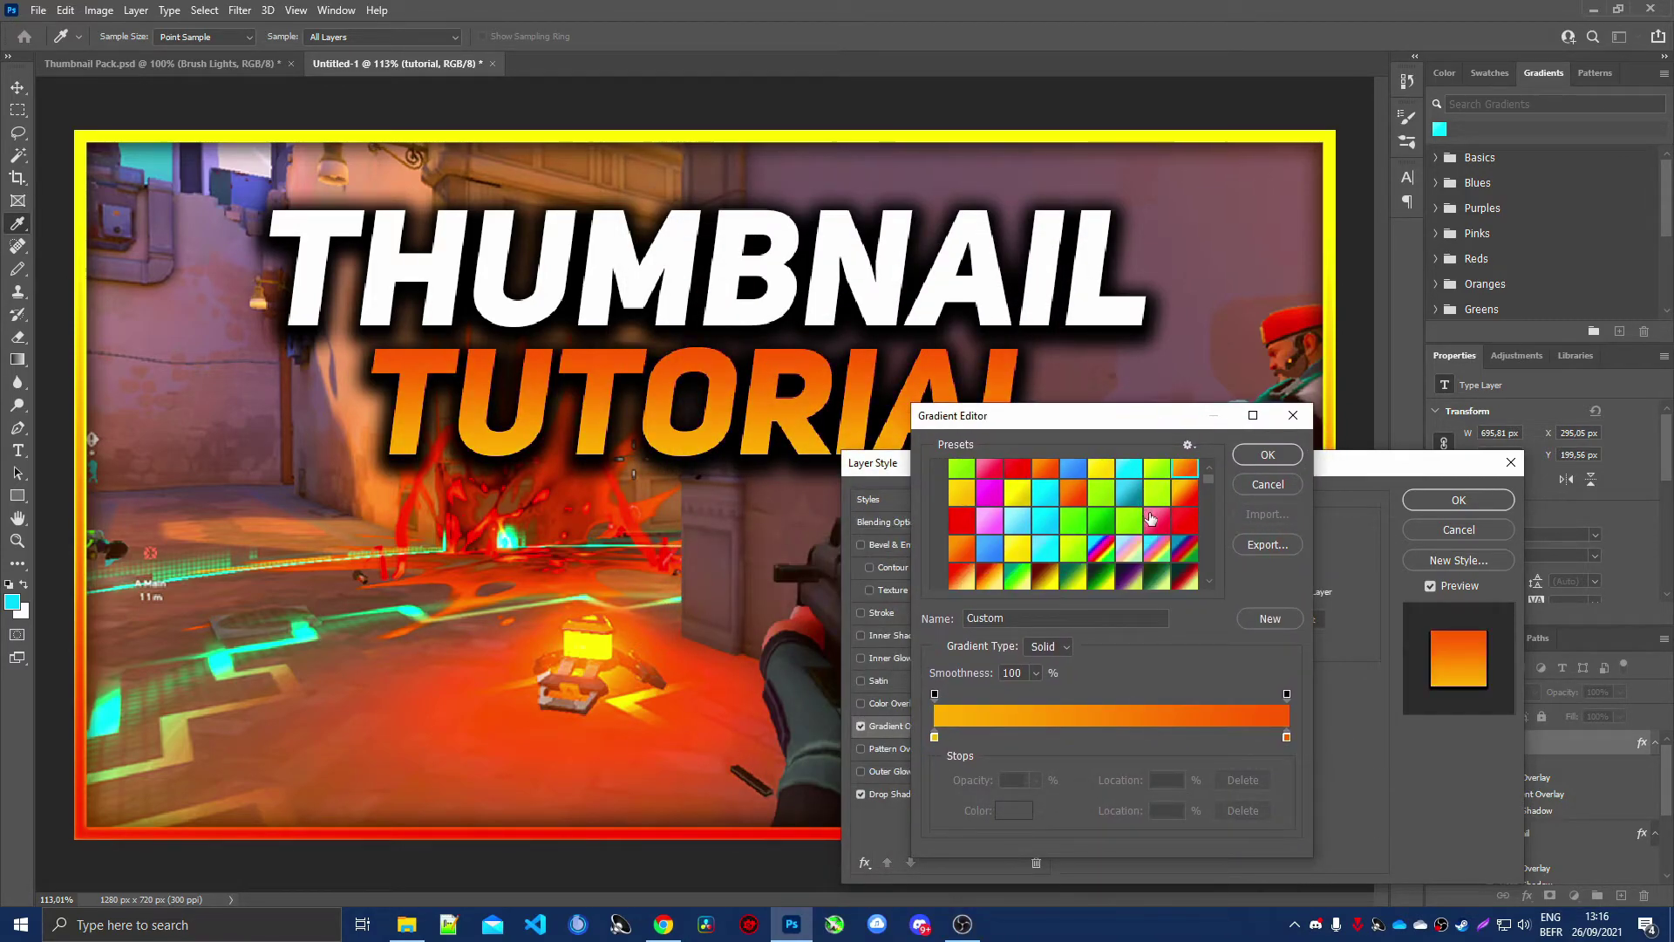
pyautogui.click(1129, 570)
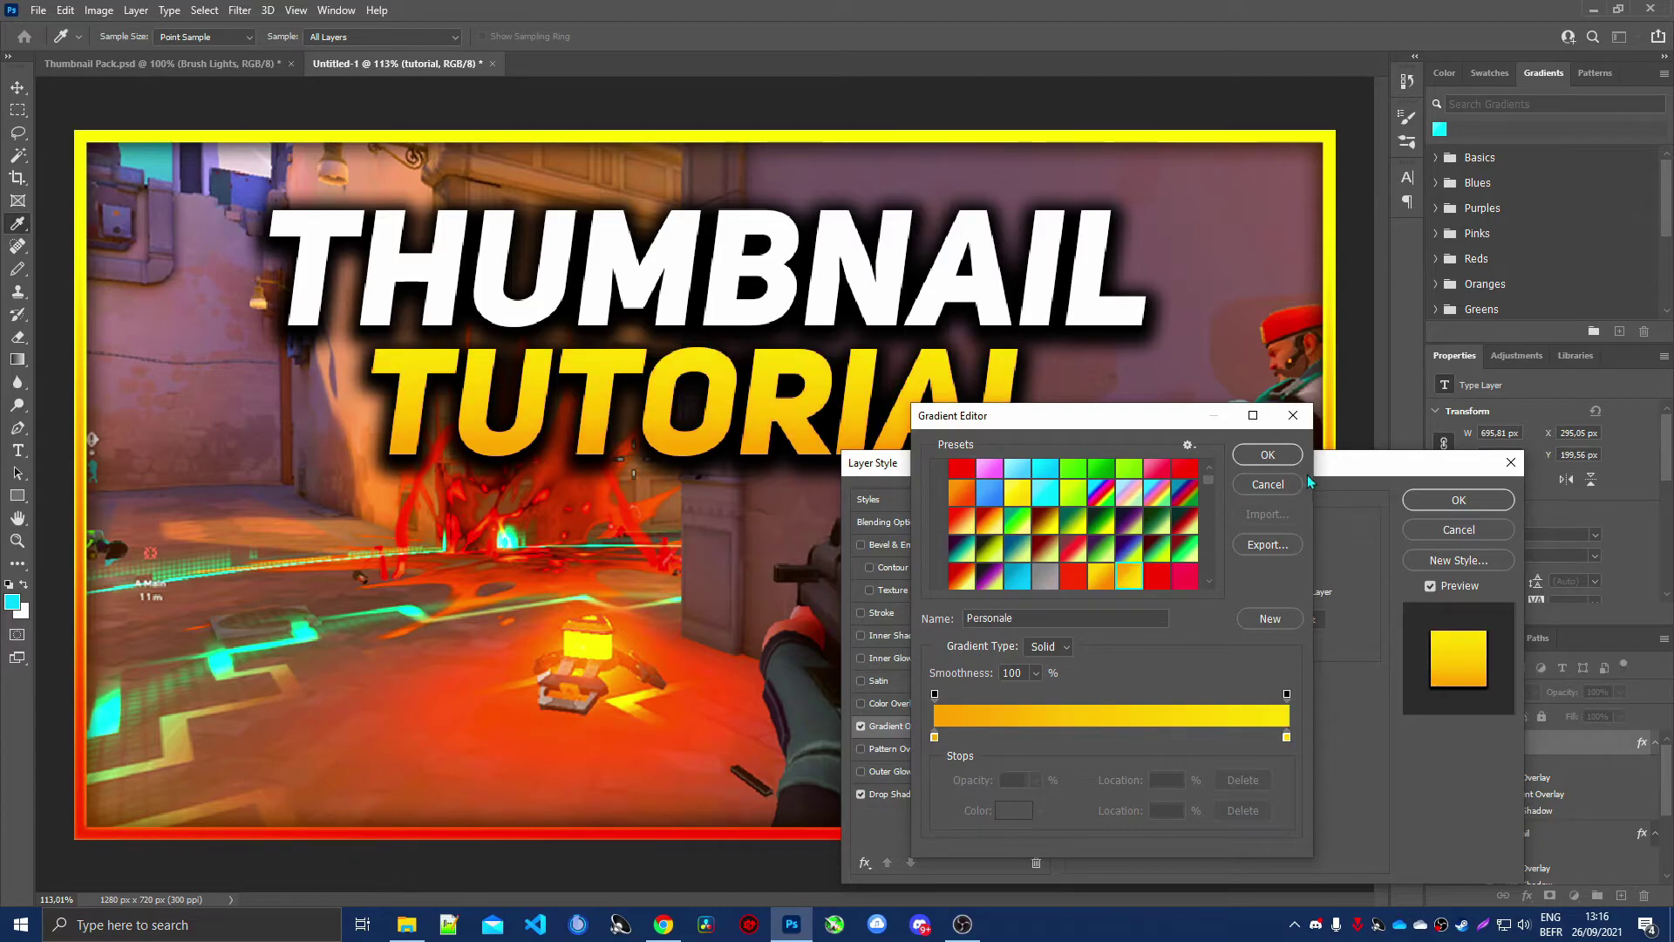
pyautogui.click(1268, 454)
pyautogui.click(1459, 500)
pyautogui.press('v')
pyautogui.scroll(-3, 601, 377)
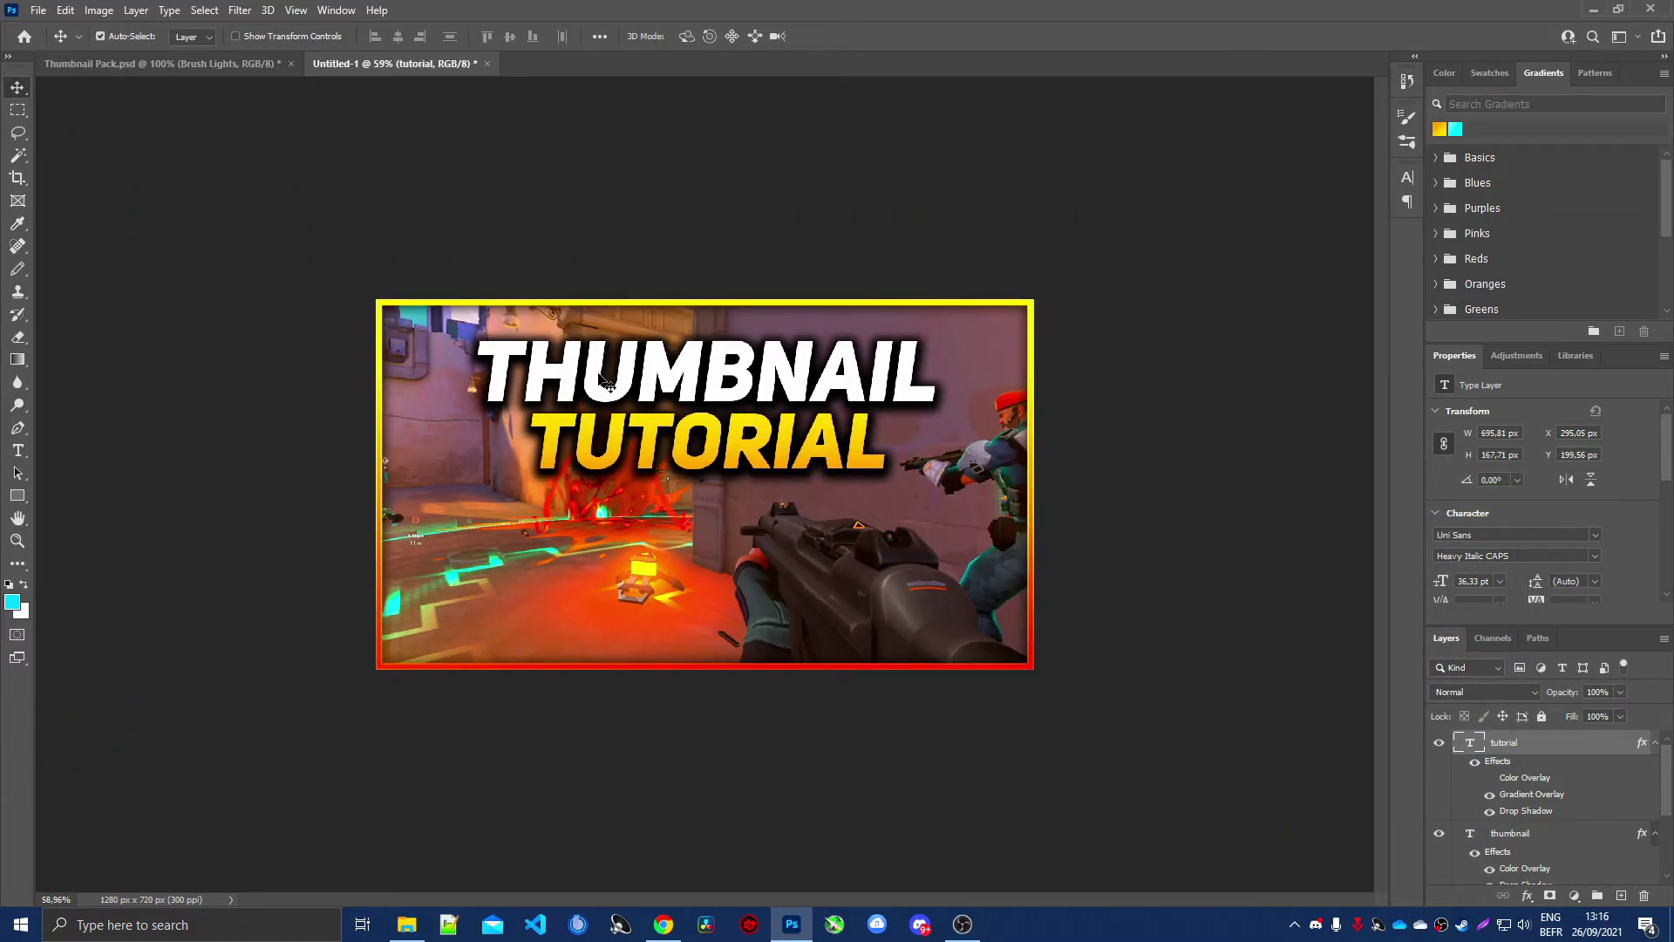
pyautogui.scroll(3, 607, 384)
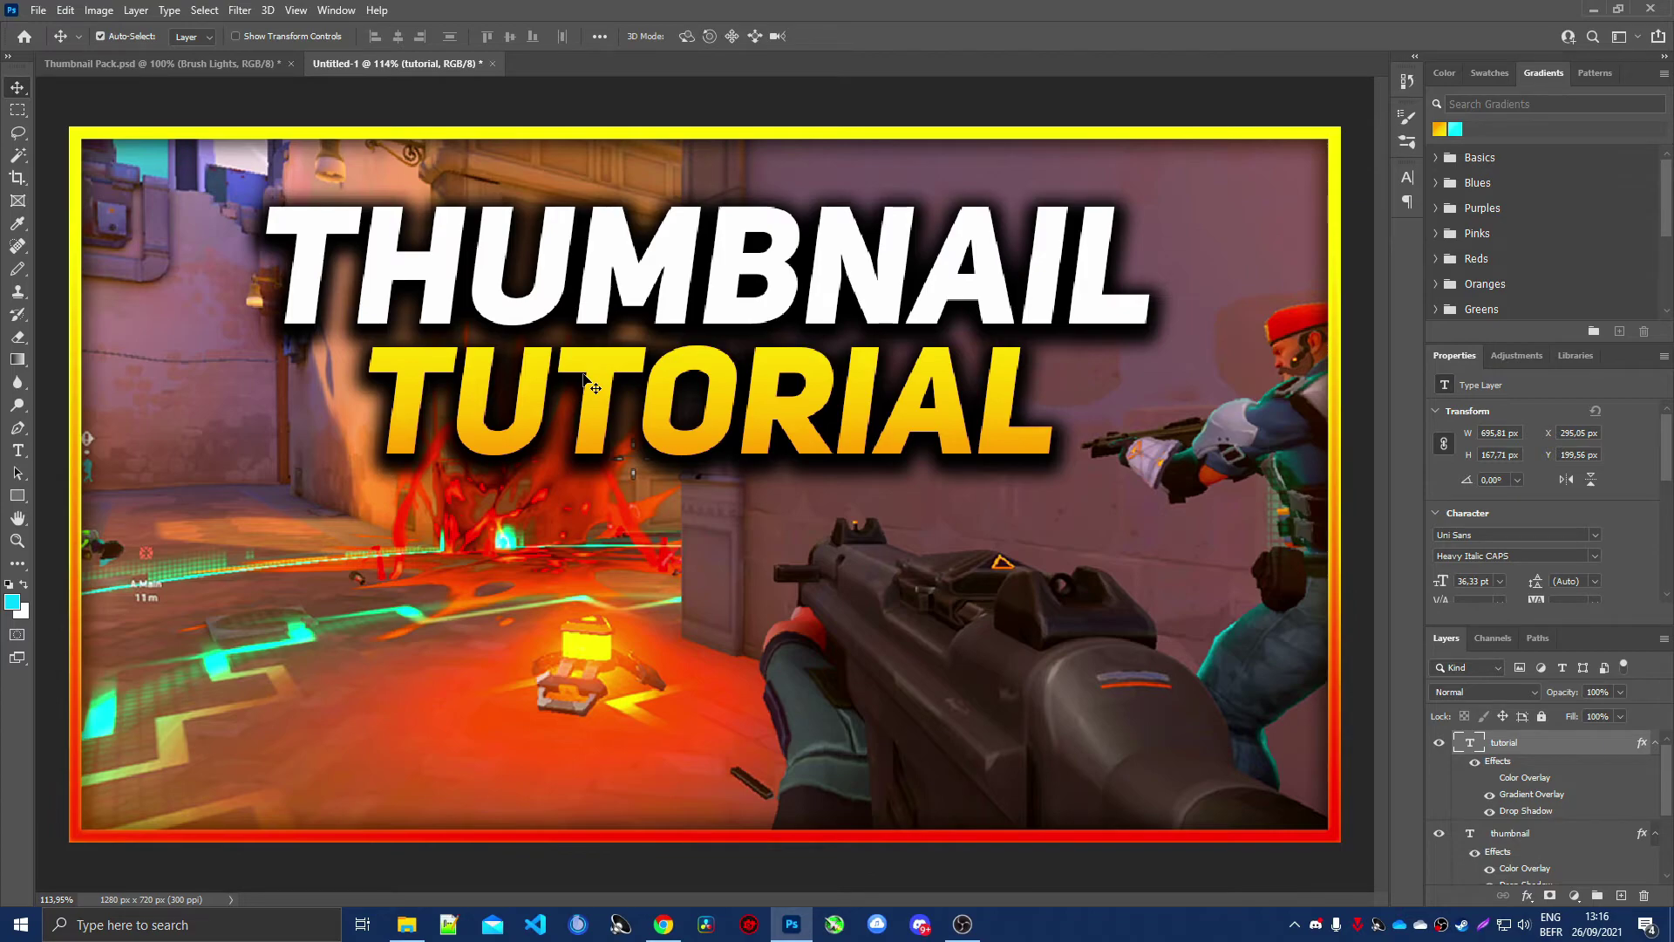
# In Thumbnail Pack.psd, hide the yellow-to-red border layer in the Borders group.
pyautogui.click(199, 73)
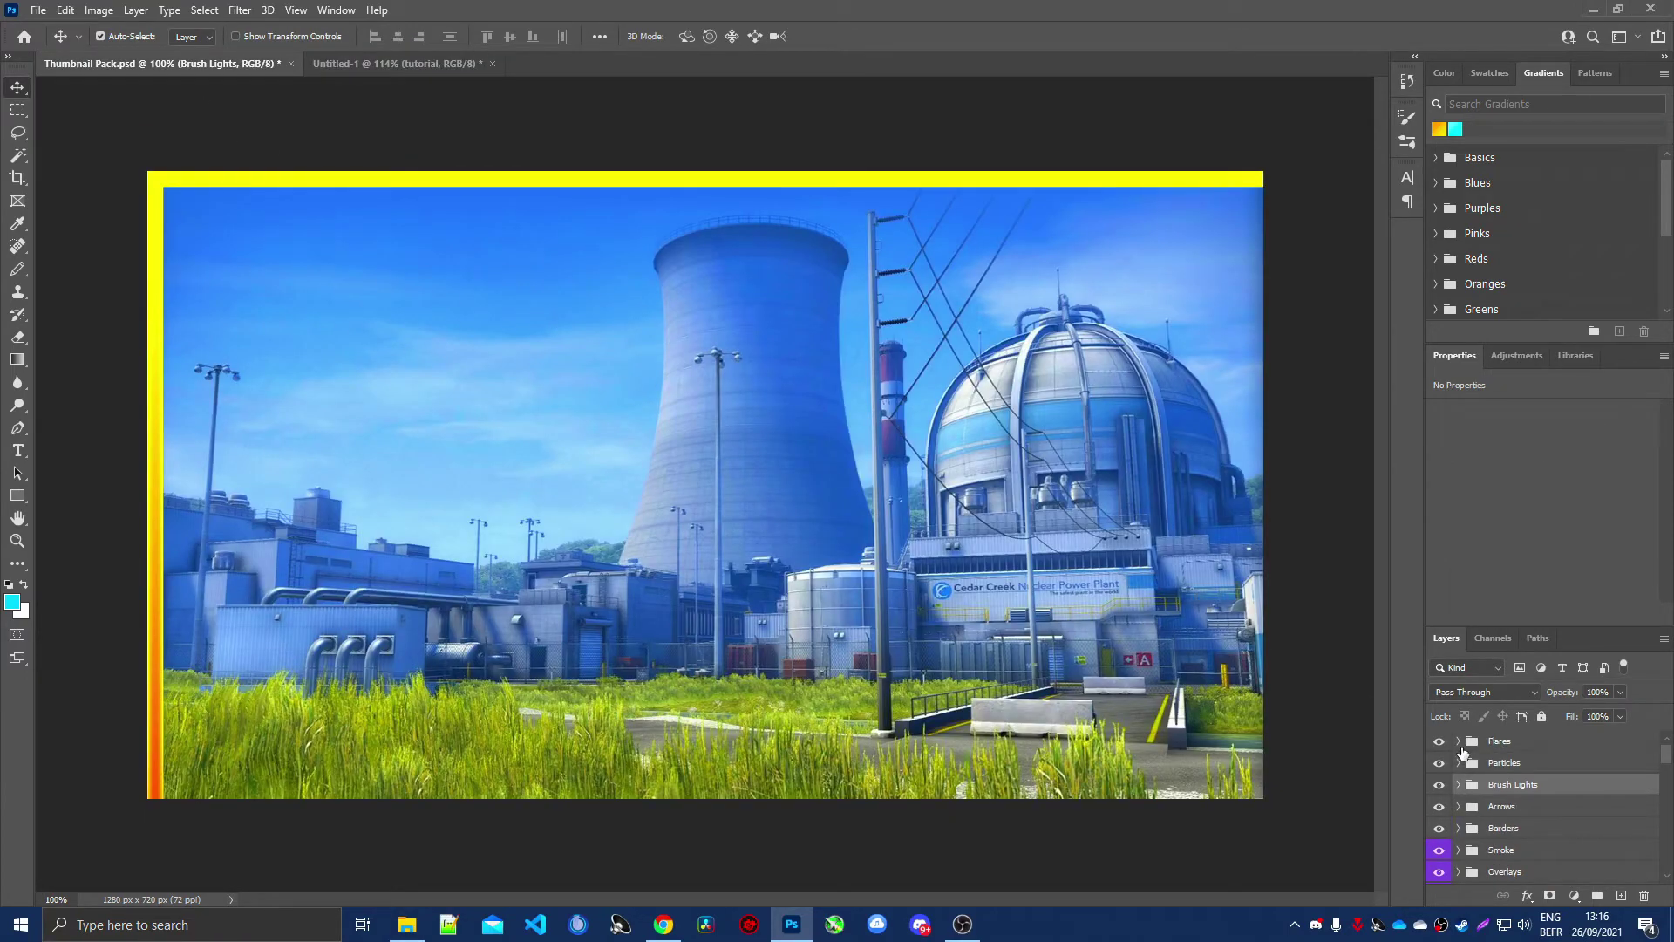
pyautogui.click(1458, 741)
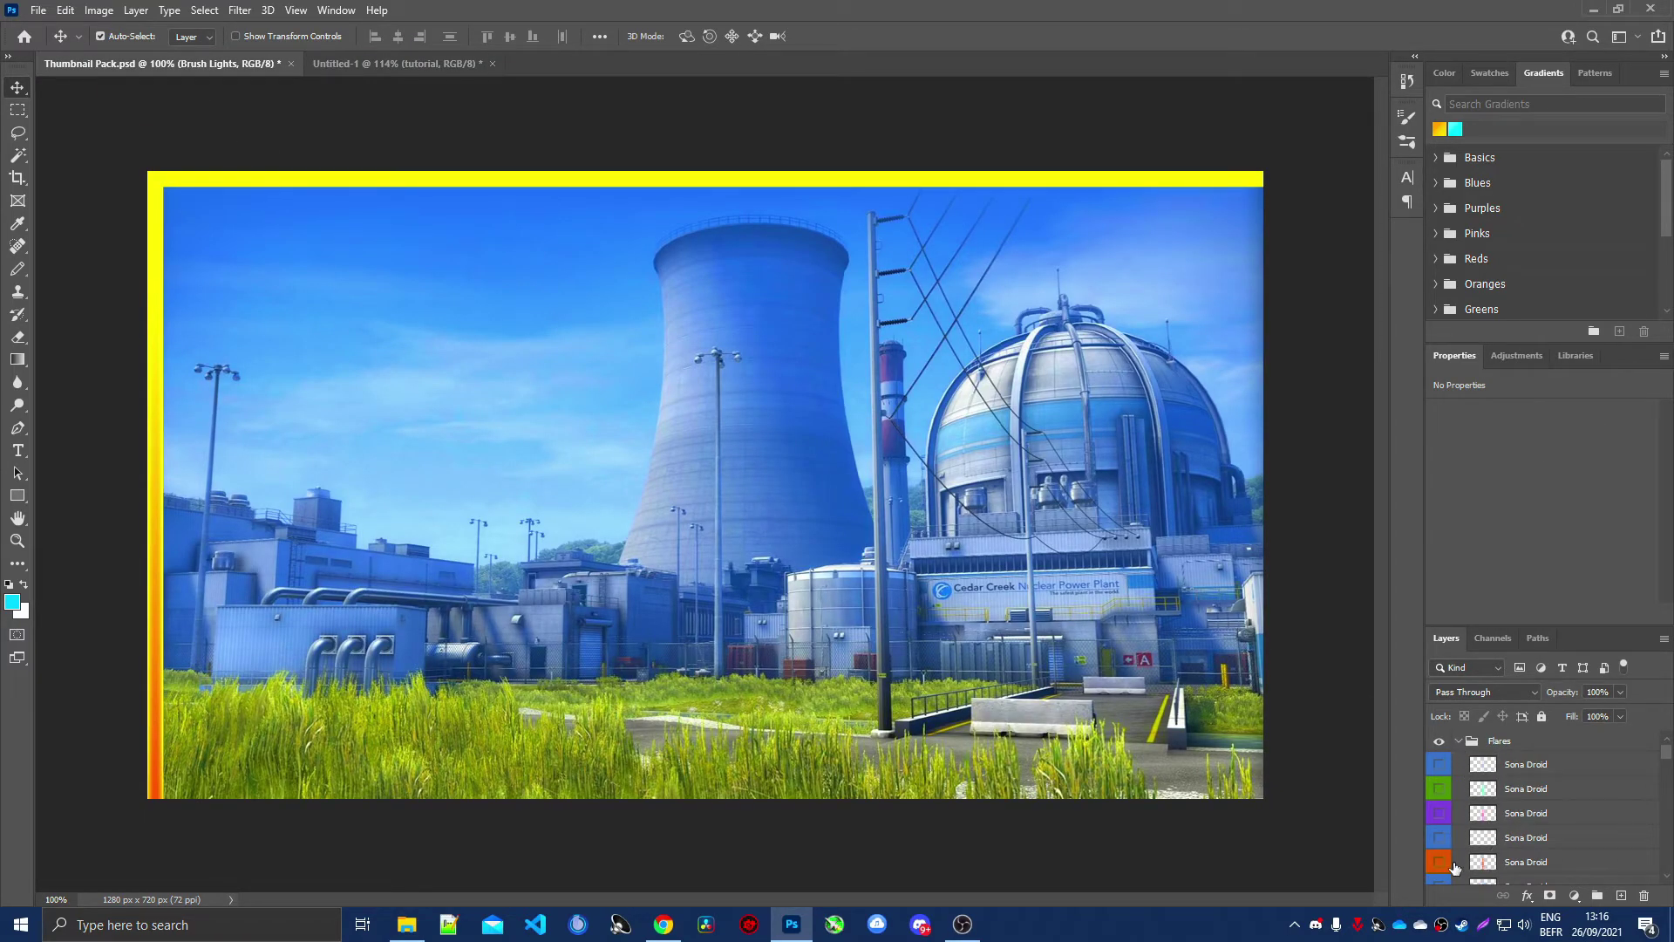
pyautogui.scroll(-5, 1454, 868)
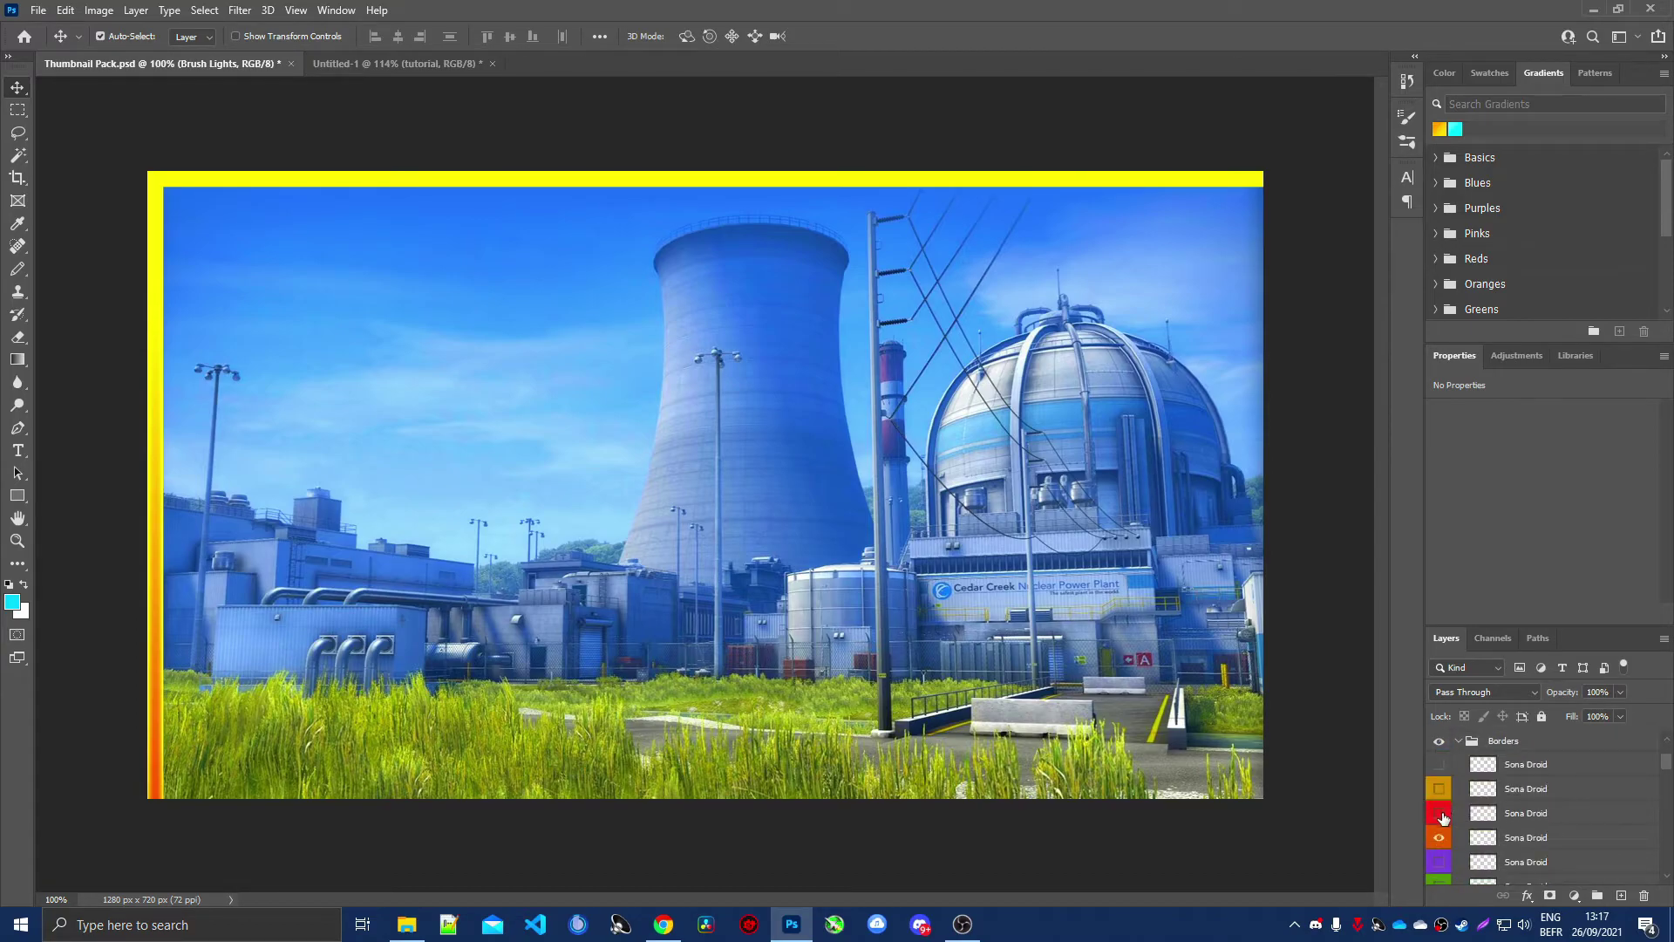
pyautogui.click(1440, 837)
pyautogui.click(1459, 741)
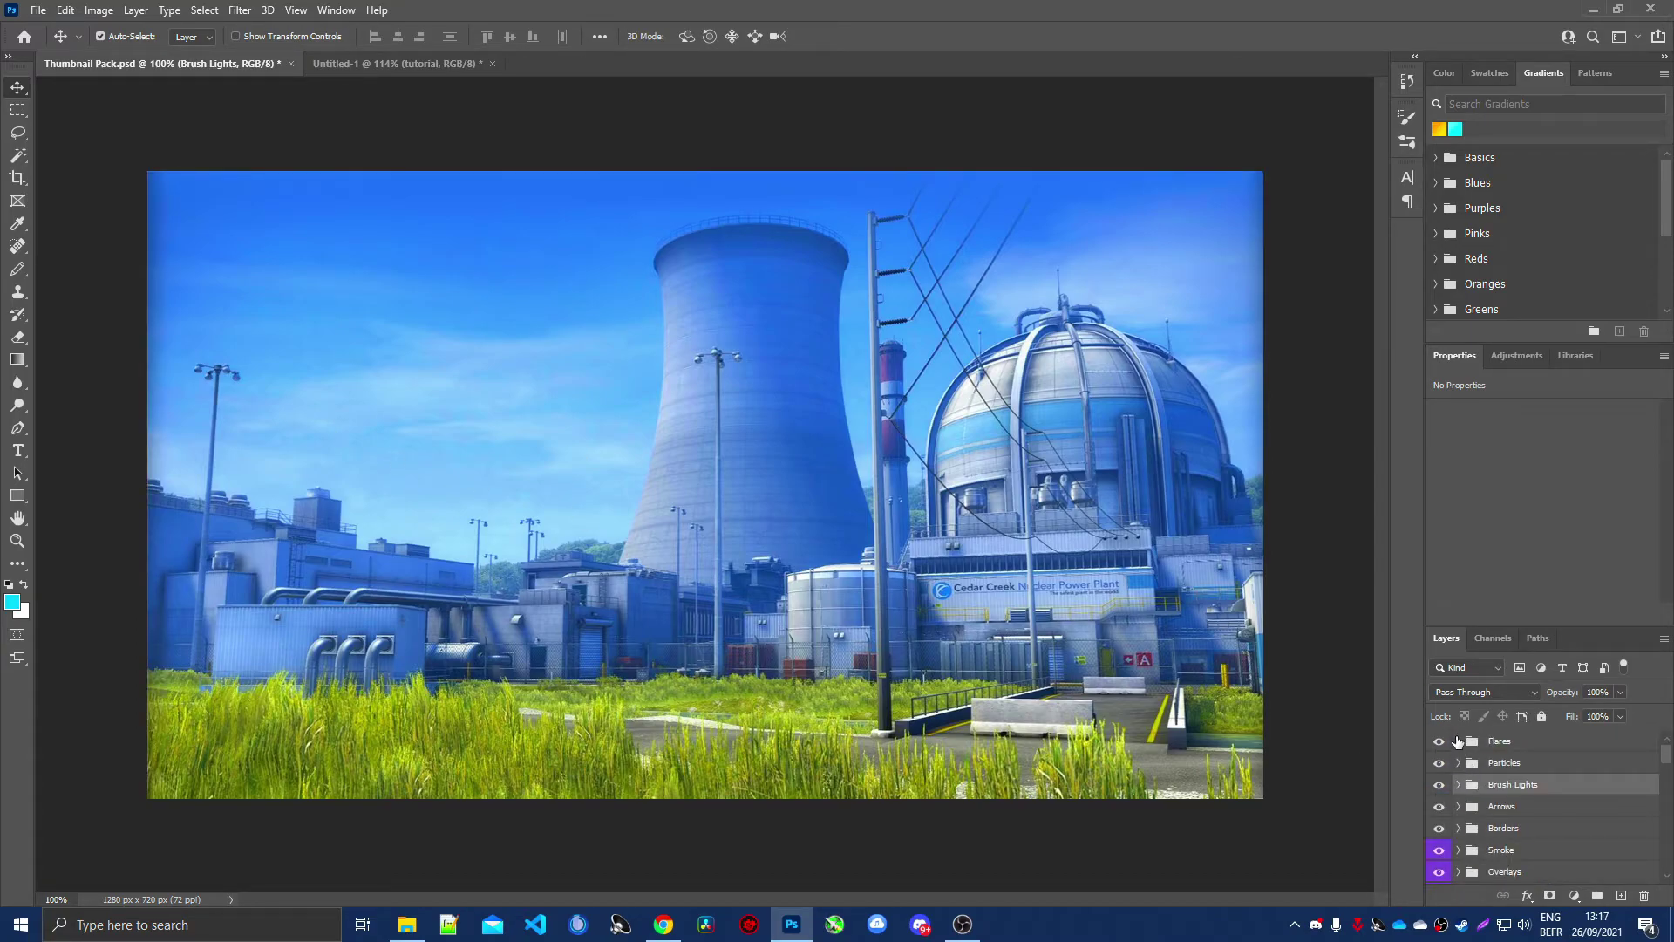
# Copy the orange vertical beam from the pack's Flares group into the thumbnail document and hide it in the pack.
pyautogui.click(1458, 742)
pyautogui.scroll(-1, 1474, 846)
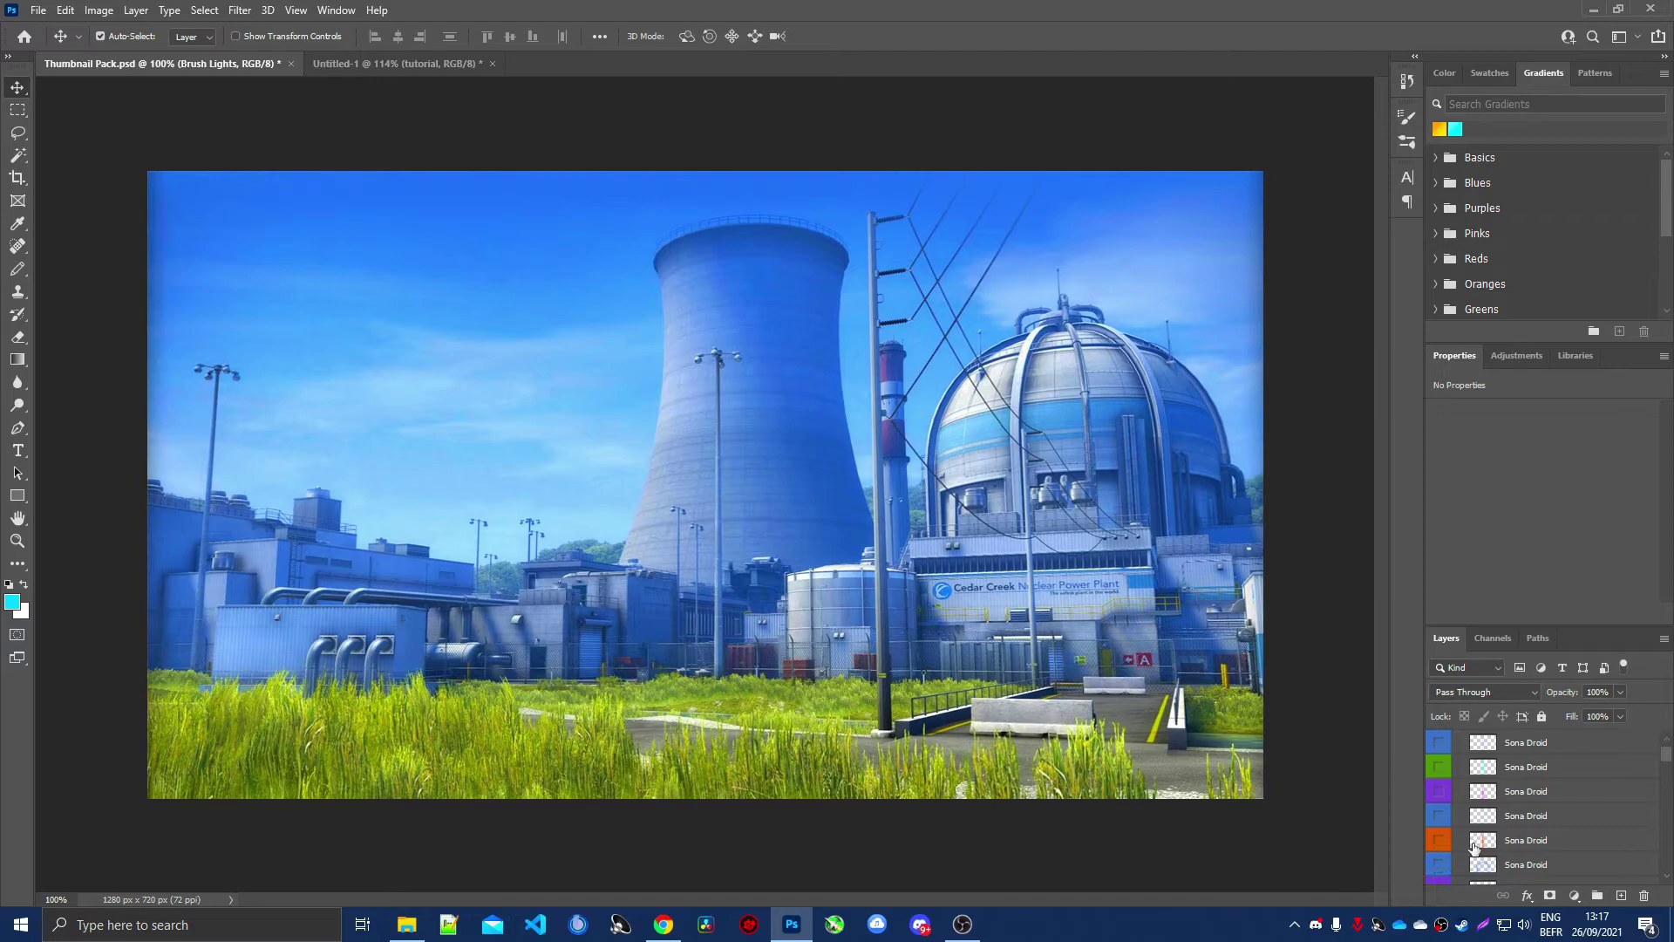
pyautogui.click(1439, 840)
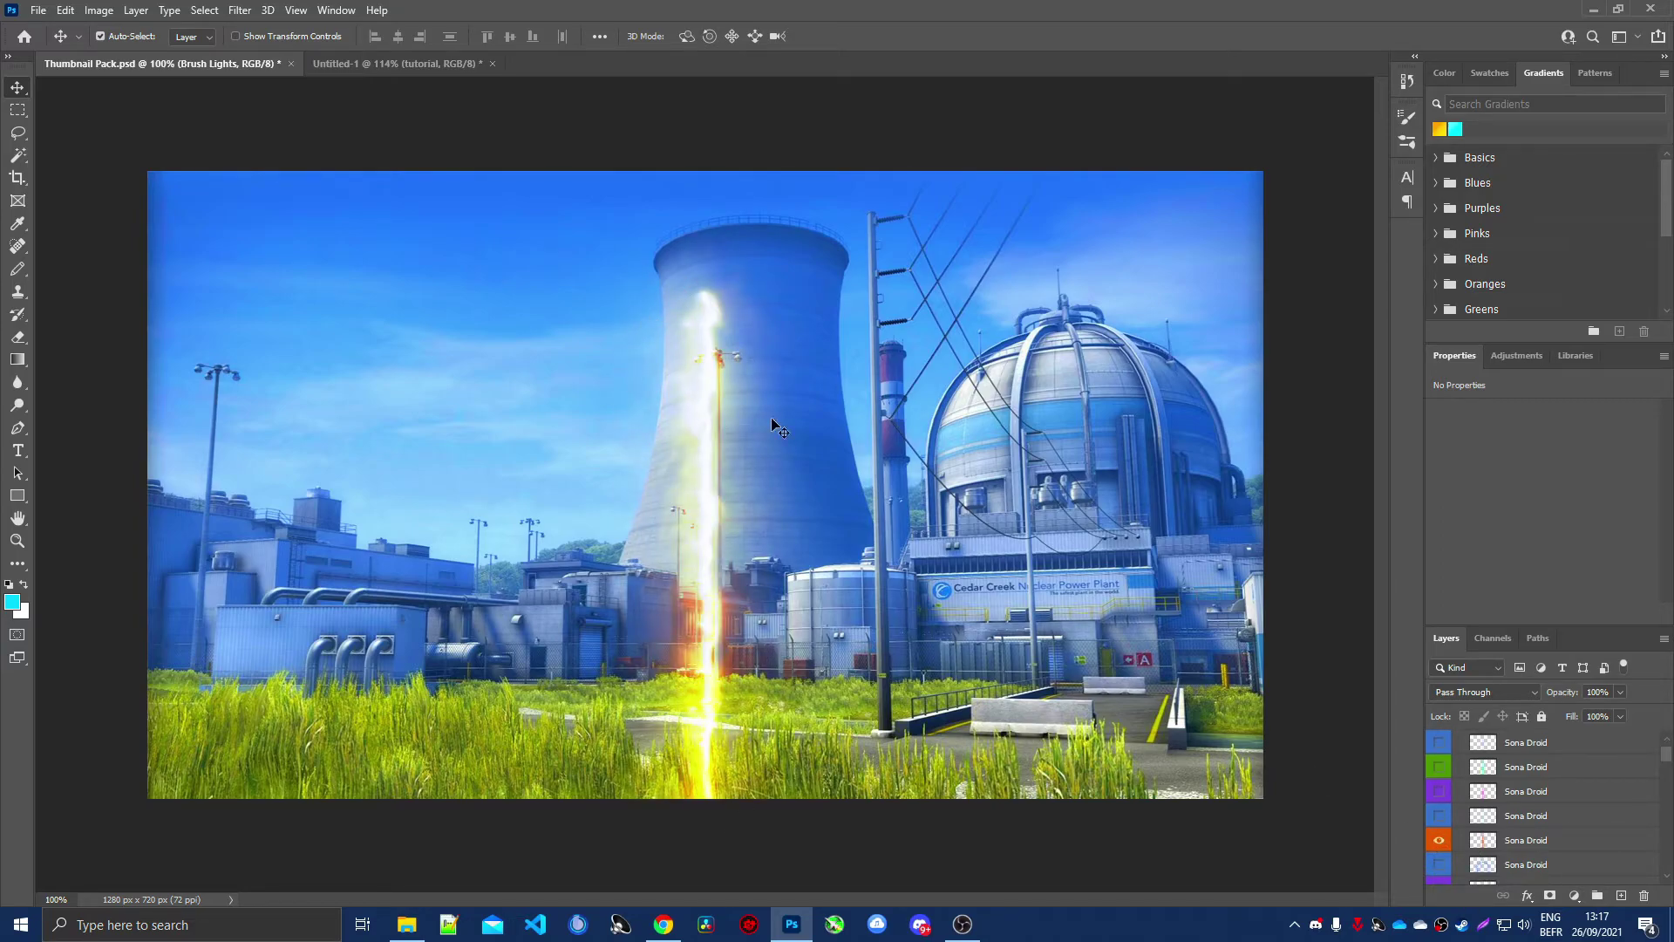
pyautogui.click(1570, 843)
pyautogui.hotkey('ctrl', 'c')
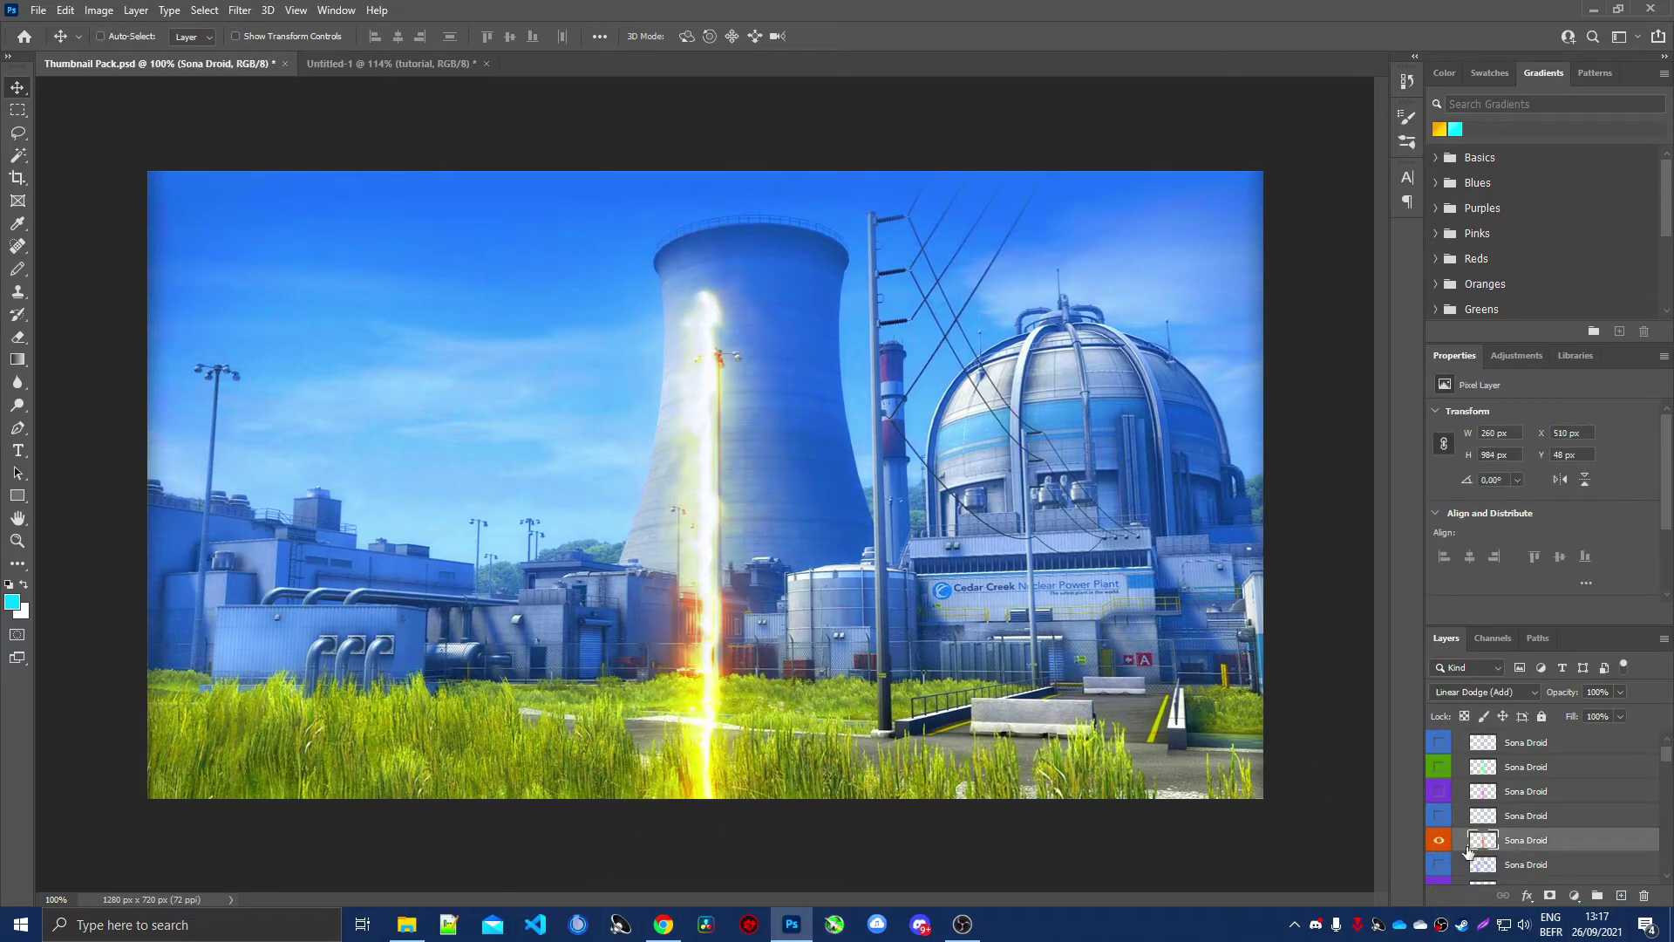
pyautogui.click(1439, 841)
pyautogui.hotkey('ctrl', 'Tab')
pyautogui.hotkey('ctrl', 'v')
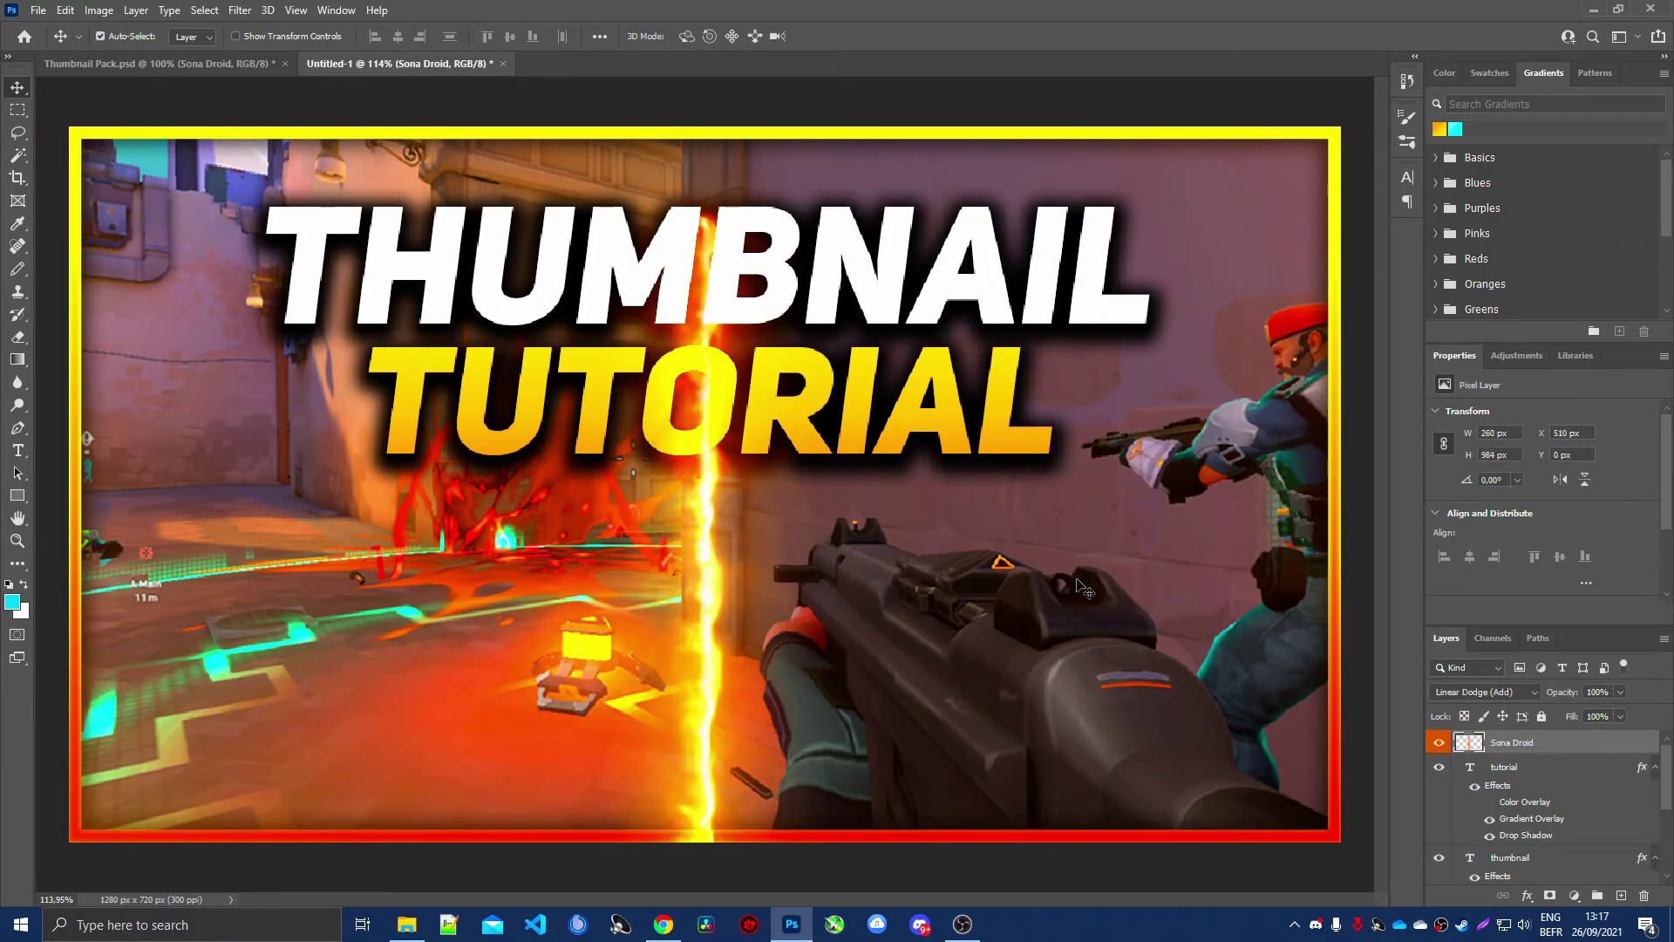
# Rotate the flare 90° clockwise, scale it to about 790 × 208 px and place it directly under the TUTORIAL text.
pyautogui.hotkey('ctrl', 't')
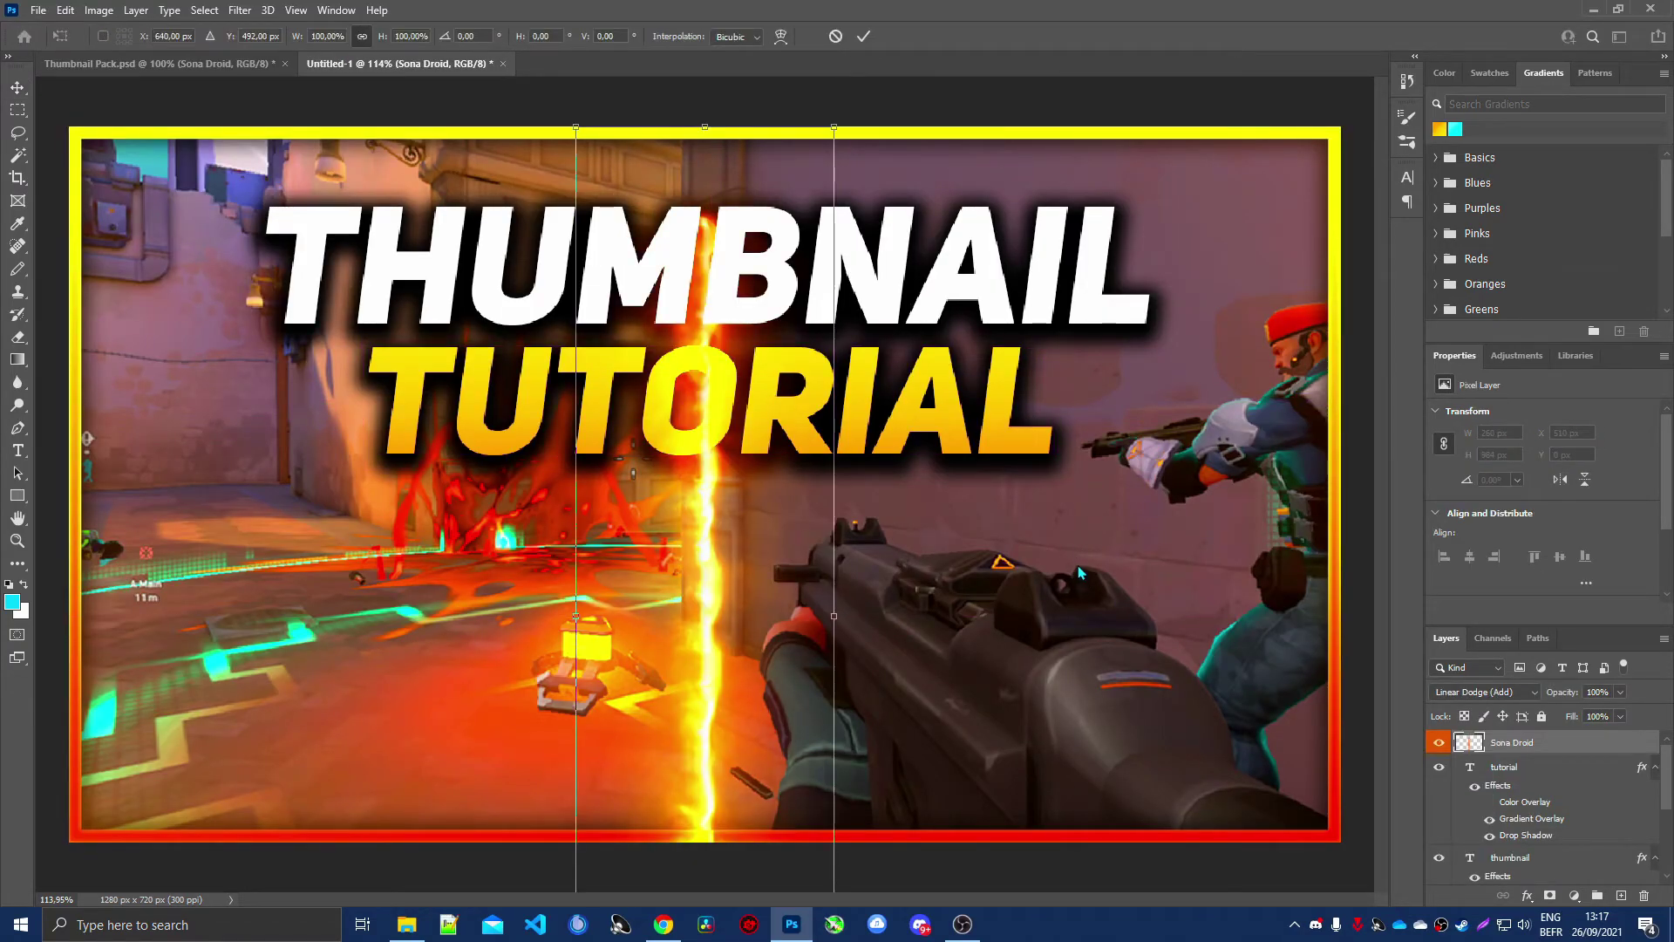
pyautogui.hotkey('ctrl', '-')
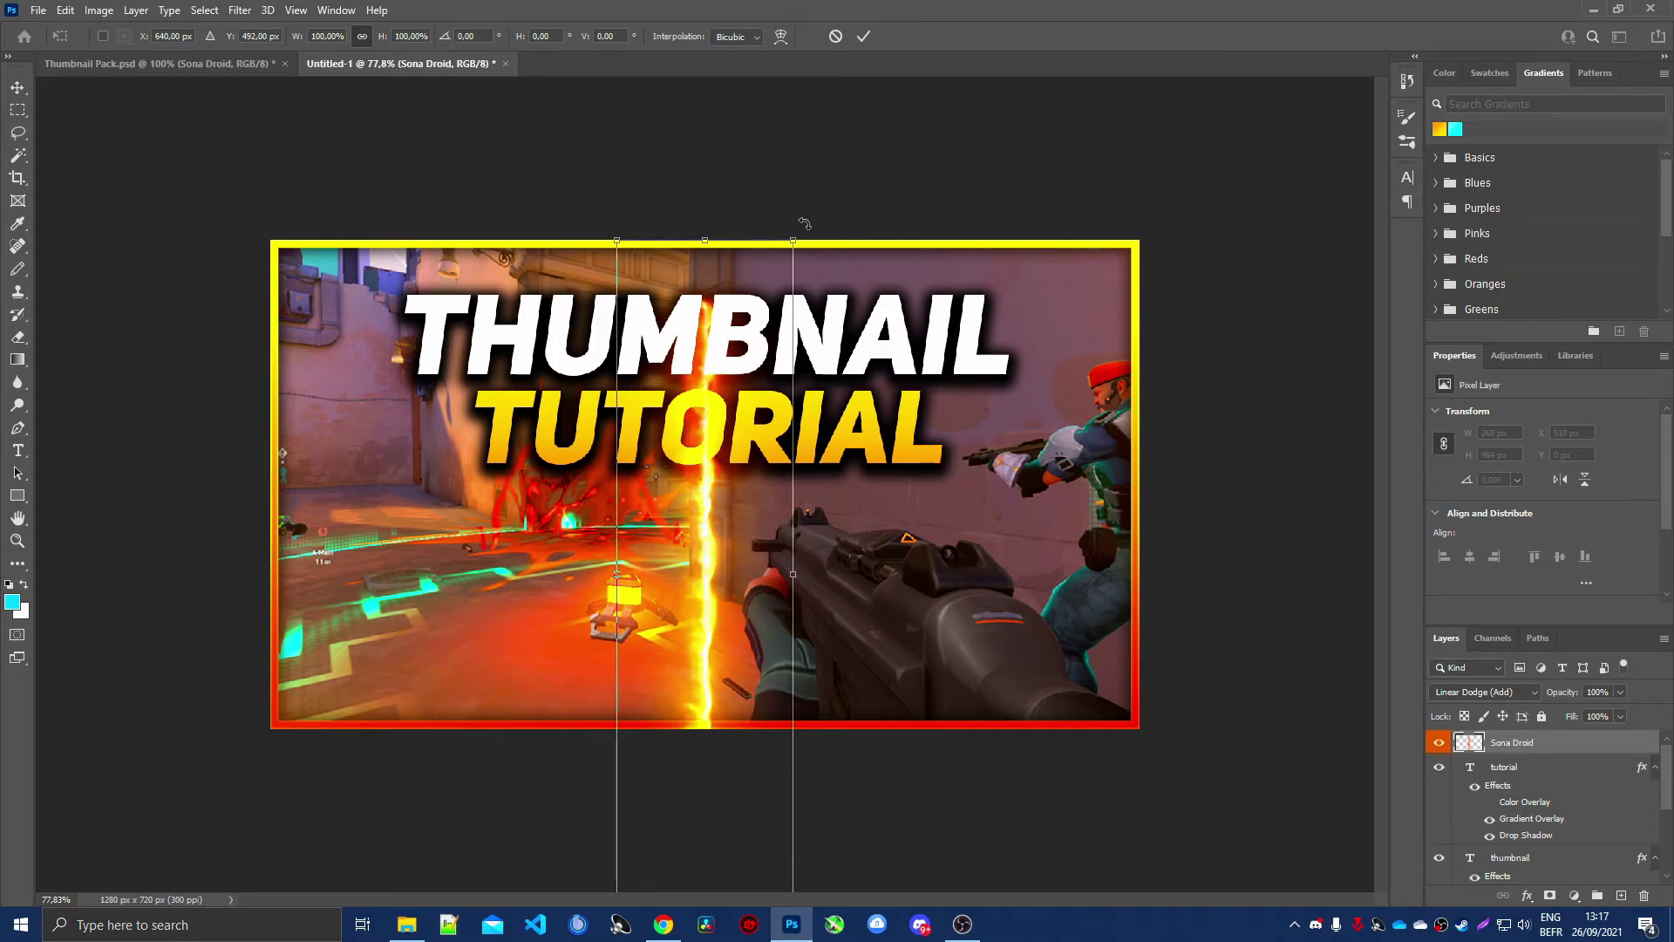
pyautogui.moveTo(807, 226)
pyautogui.mouseDown()
pyautogui.moveTo(950, 421)
pyautogui.moveTo(1038, 713)
pyautogui.mouseUp()
pyautogui.hotkey('ctrl', 'z')
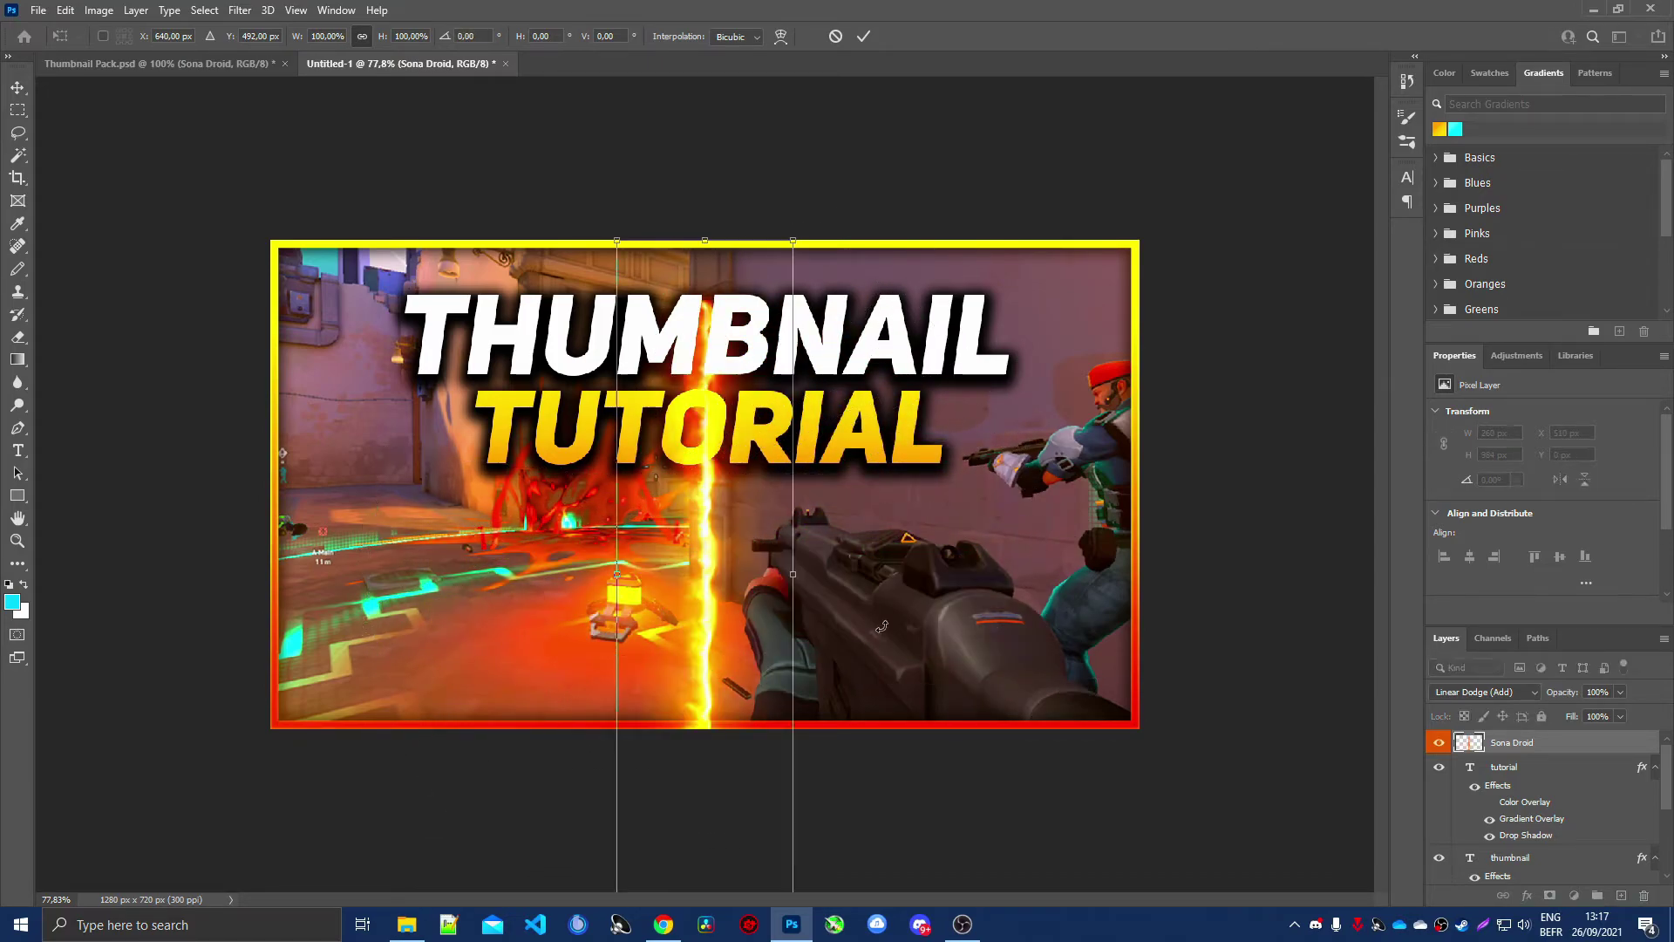
pyautogui.rightClick(698, 514)
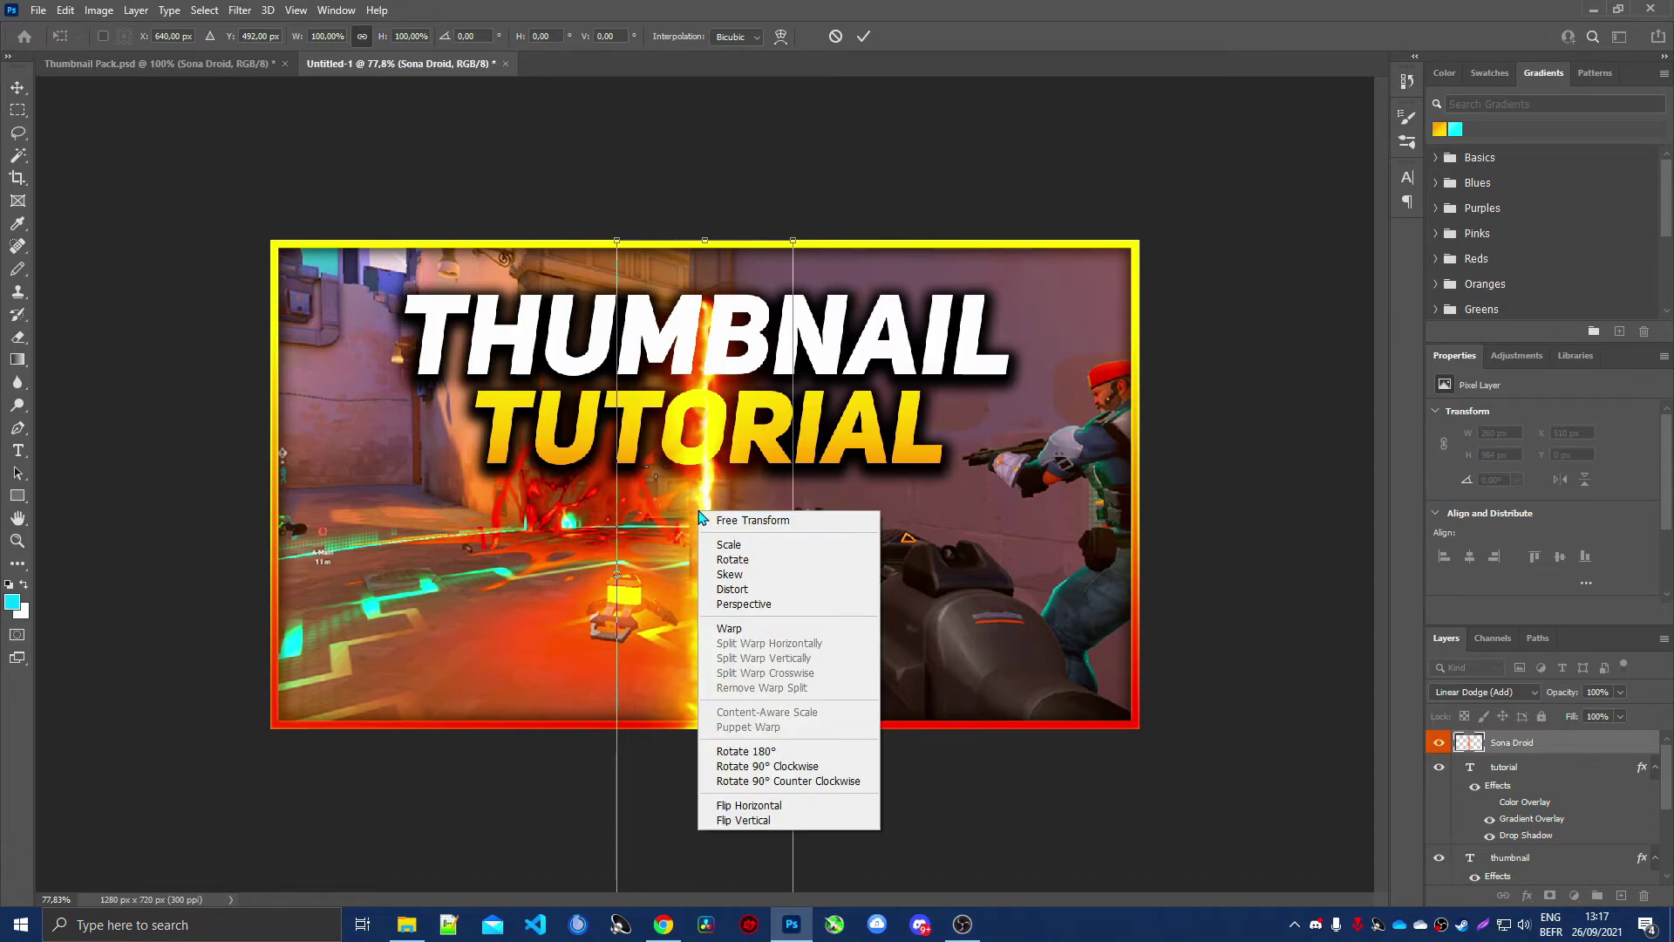
pyautogui.click(768, 770)
pyautogui.moveTo(810, 637); pyautogui.dragTo(818, 580)
pyautogui.moveTo(1046, 606); pyautogui.dragTo(915, 573)
pyautogui.moveTo(830, 555); pyautogui.dragTo(895, 539)
pyautogui.press('Return')
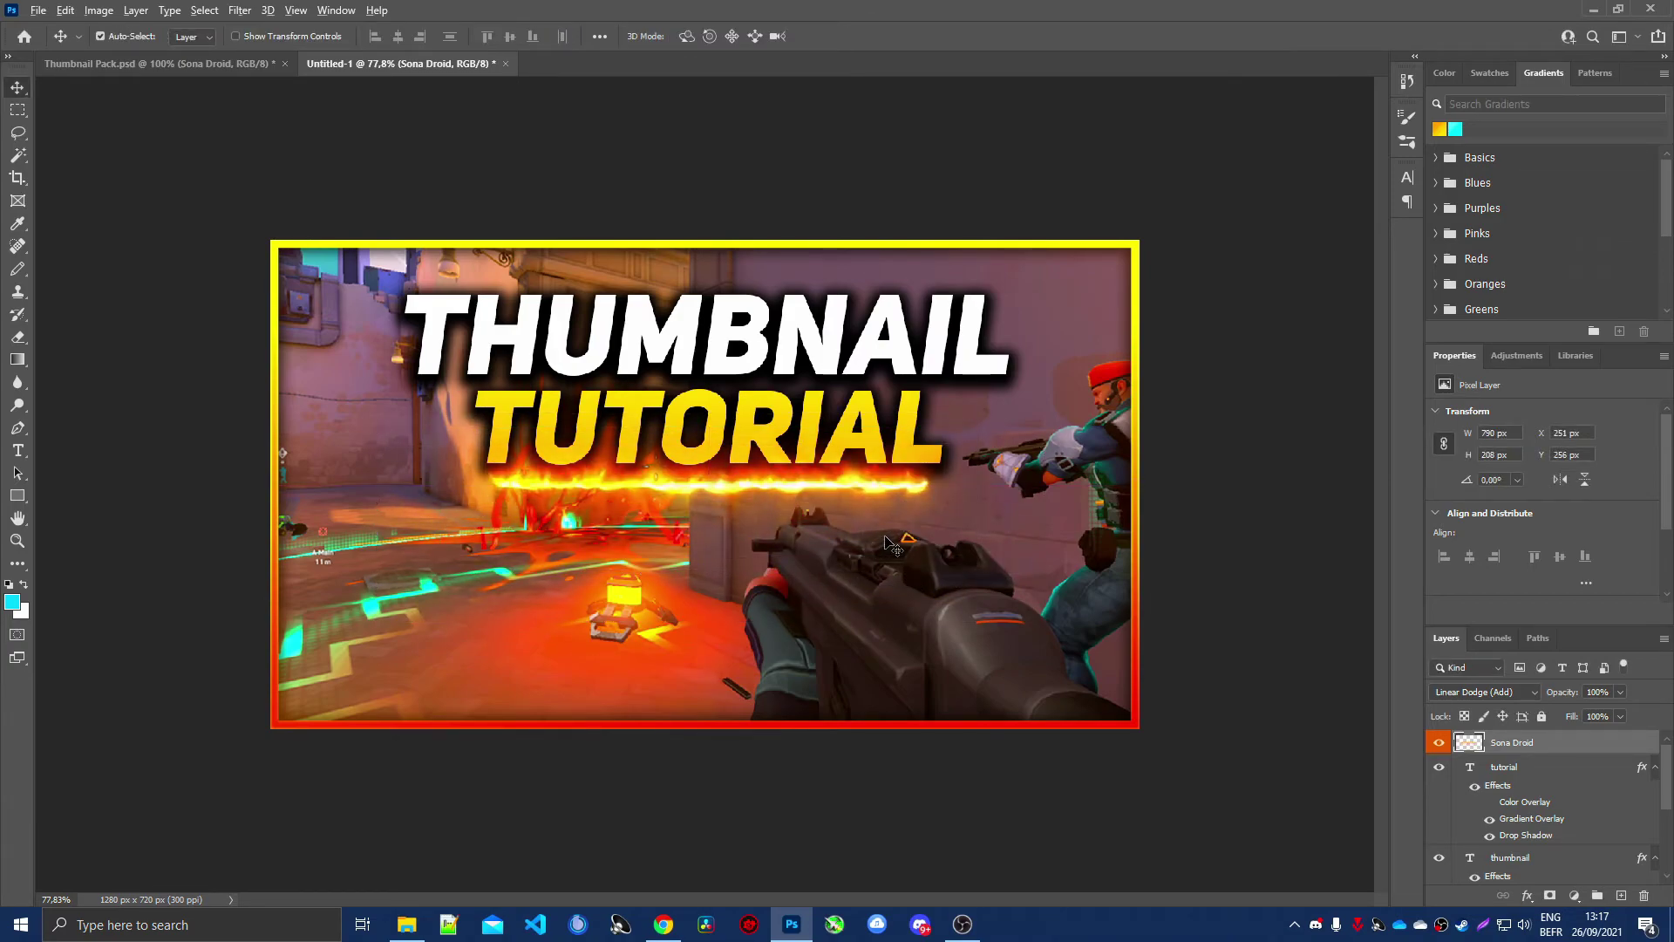
# Move the flare layer below the tutorial text layer in the stacking order.
pyautogui.scroll(3, 884, 539)
pyautogui.moveTo(1522, 742); pyautogui.dragTo(1557, 845)
pyautogui.scroll(-1, 686, 608)
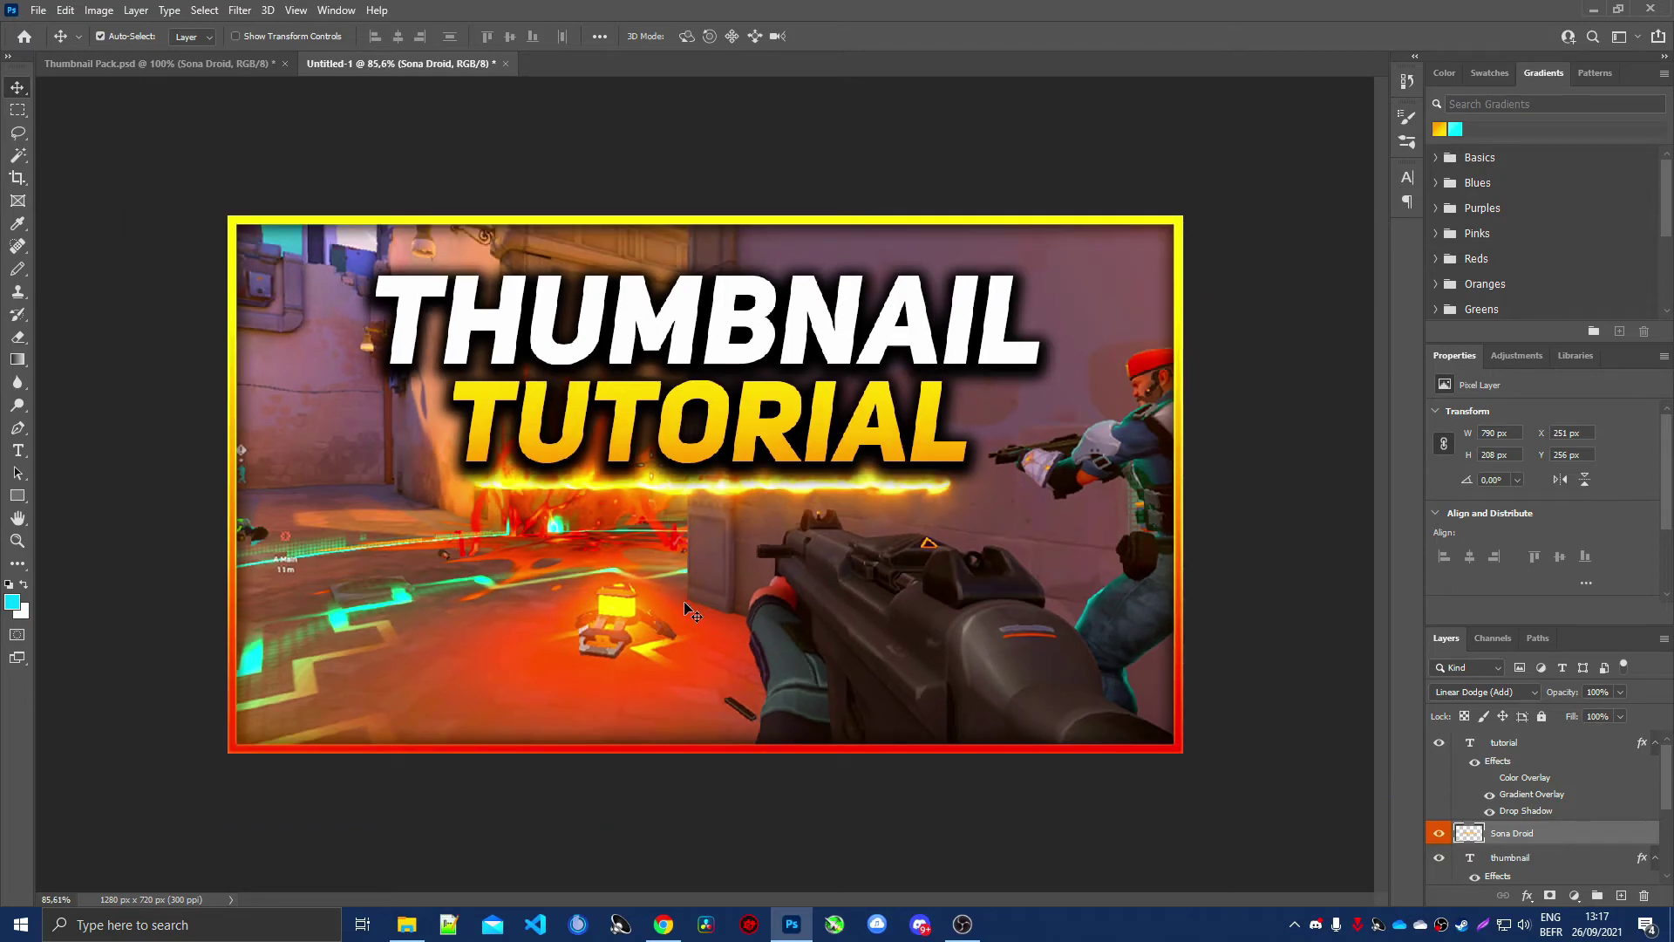
# Look through the groups of Thumbnail Pack.psd and bring the orange curved arrow from the Arrows group into the thumbnail.
pyautogui.click(147, 64)
pyautogui.click(1440, 741)
pyautogui.click(1445, 742)
pyautogui.click(1458, 741)
pyautogui.click(1458, 763)
pyautogui.click(1442, 811)
pyautogui.click(1442, 812)
pyautogui.click(1458, 763)
pyautogui.scroll(-1, 1552, 765)
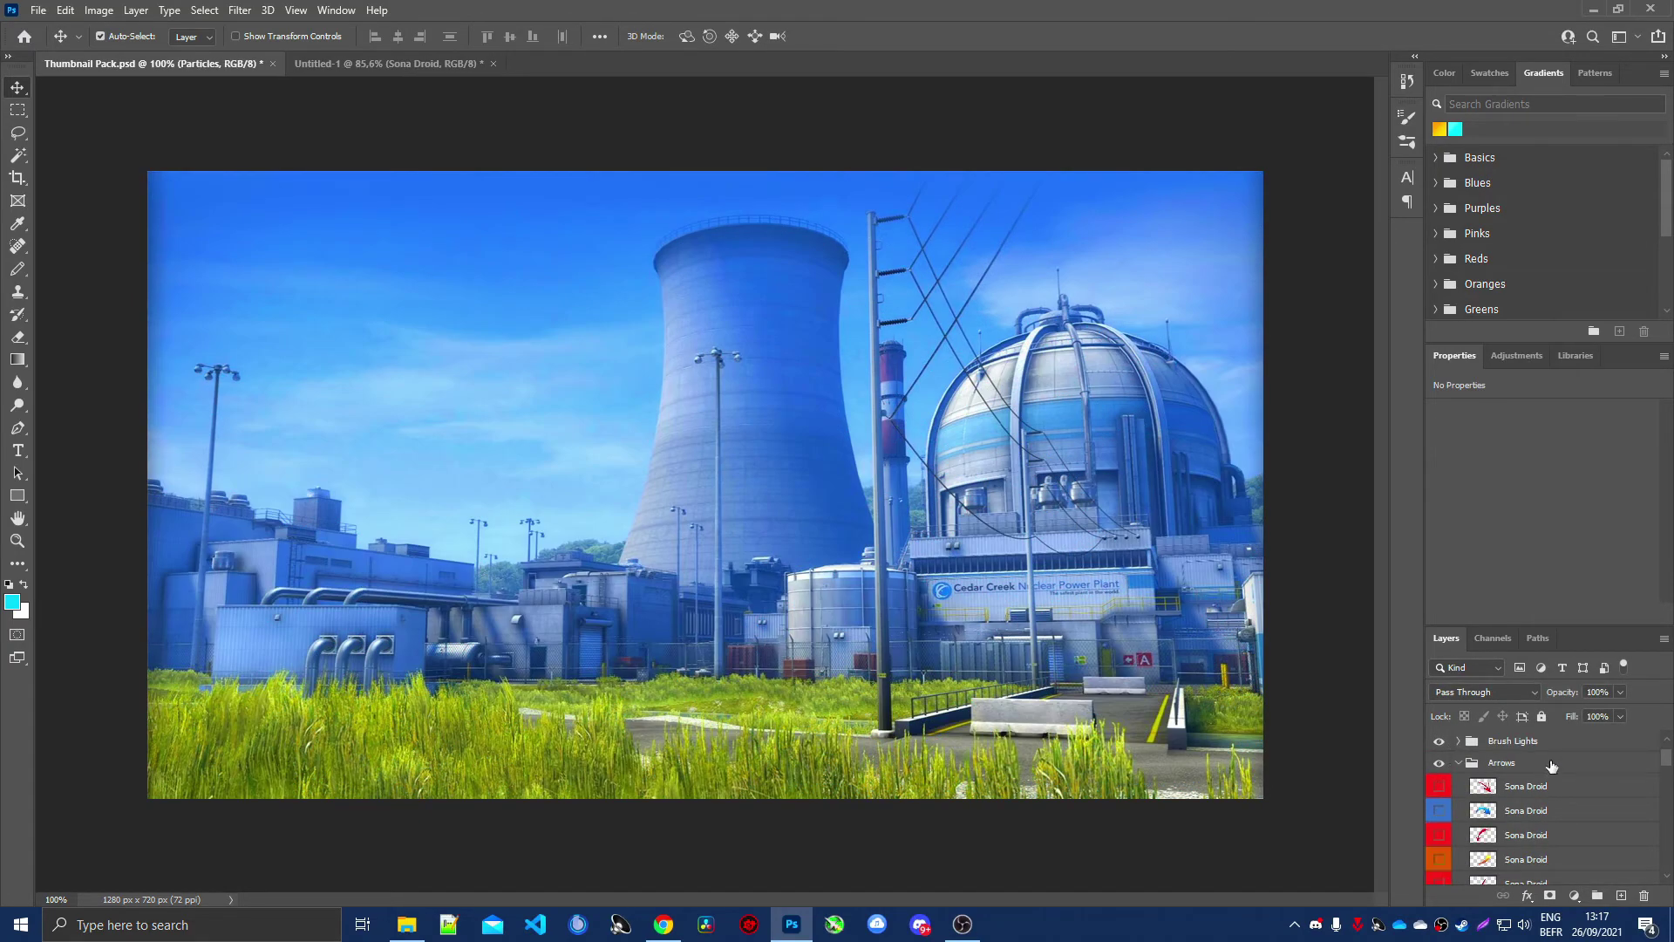
pyautogui.click(1440, 859)
pyautogui.moveTo(1566, 868); pyautogui.dragTo(707, 513)
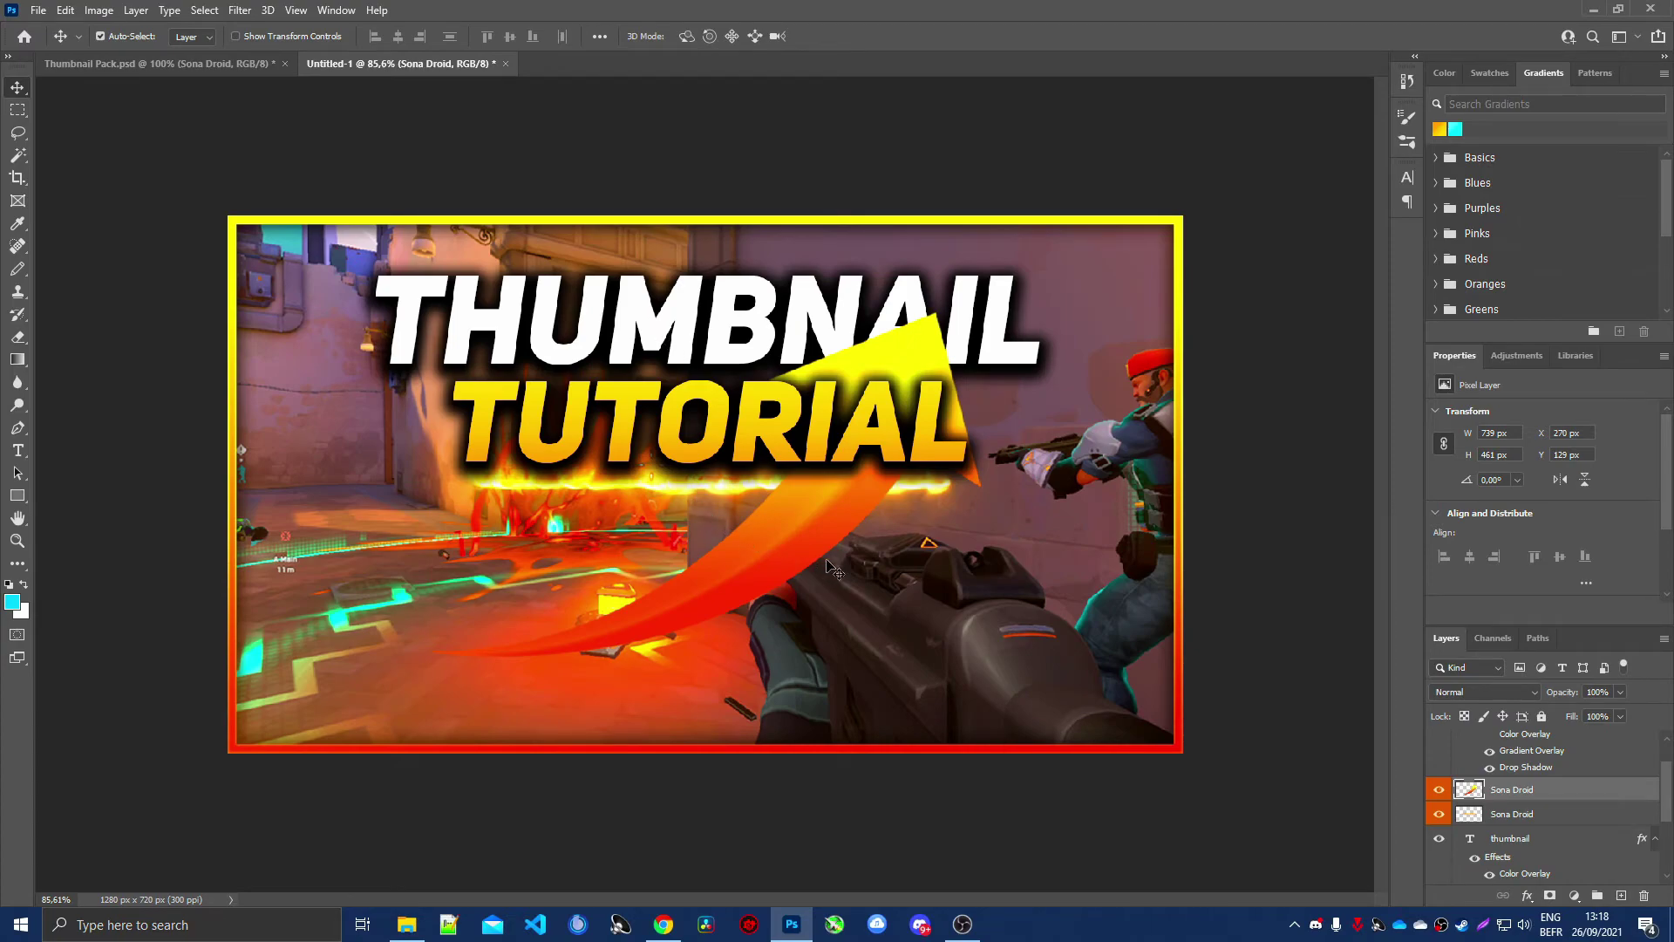
# Scale the arrow down to about 290 × 181 px on the glowing ground area below the title.
pyautogui.hotkey('ctrl', 't')
pyautogui.moveTo(984, 311); pyautogui.dragTo(703, 602)
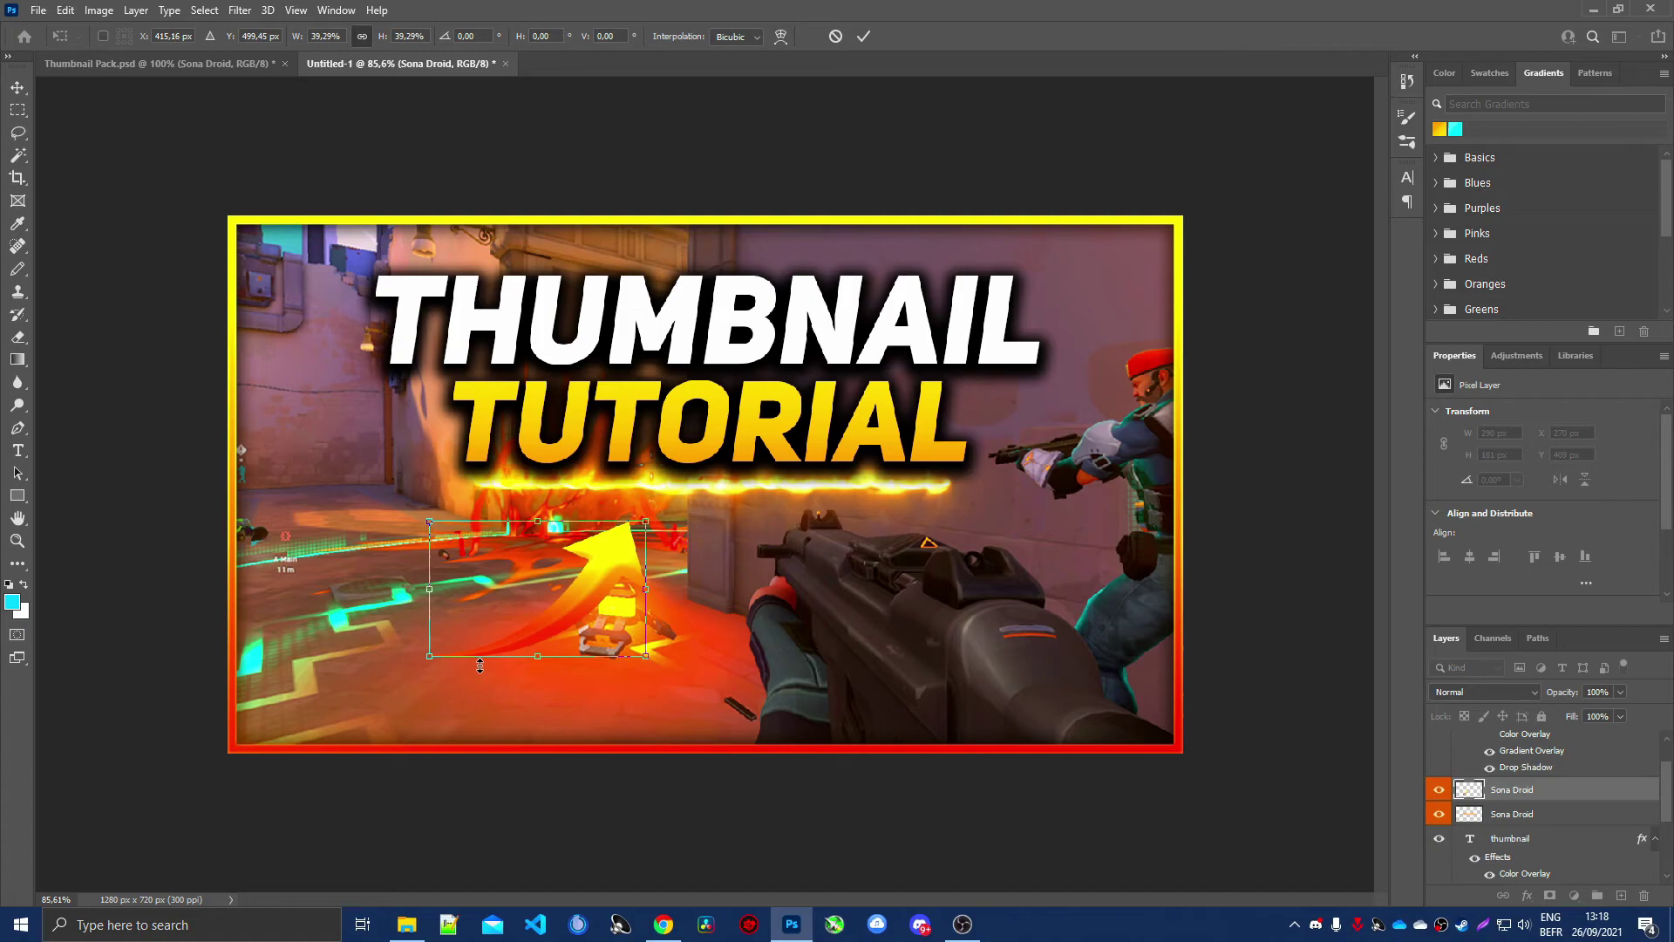
pyautogui.press('Return')
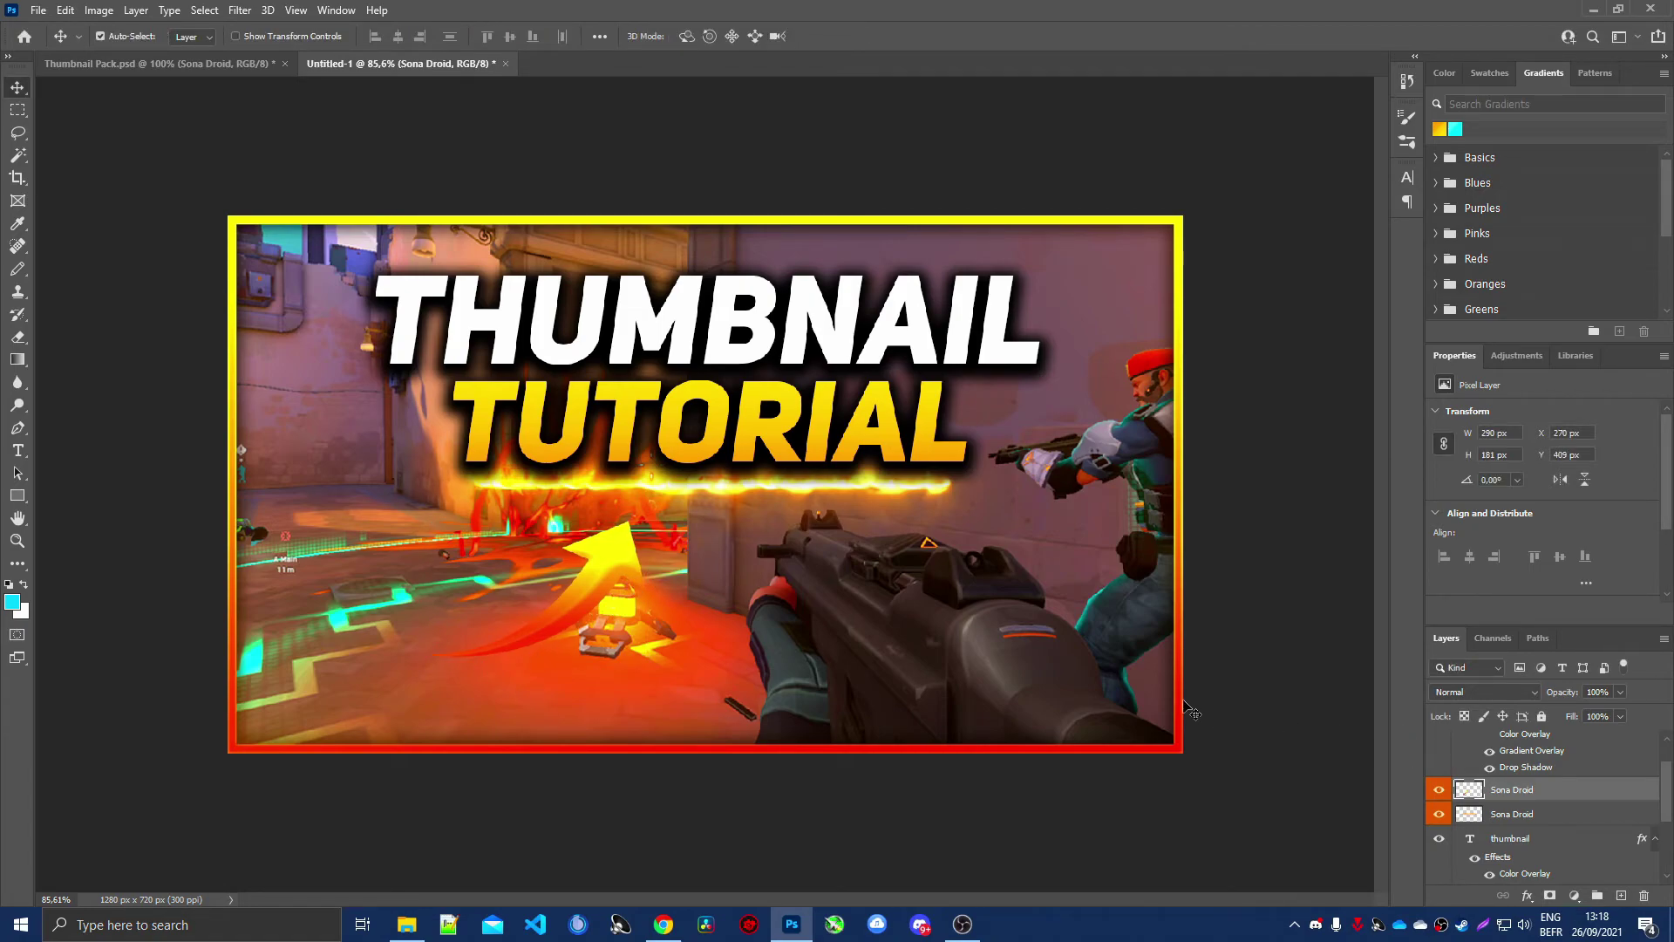
# Add a black drop shadow to the arrow layer with 100% opacity, 0 px distance, 44% spread and 32 px size.
pyautogui.rightClick(1528, 792)
pyautogui.click(1476, 79)
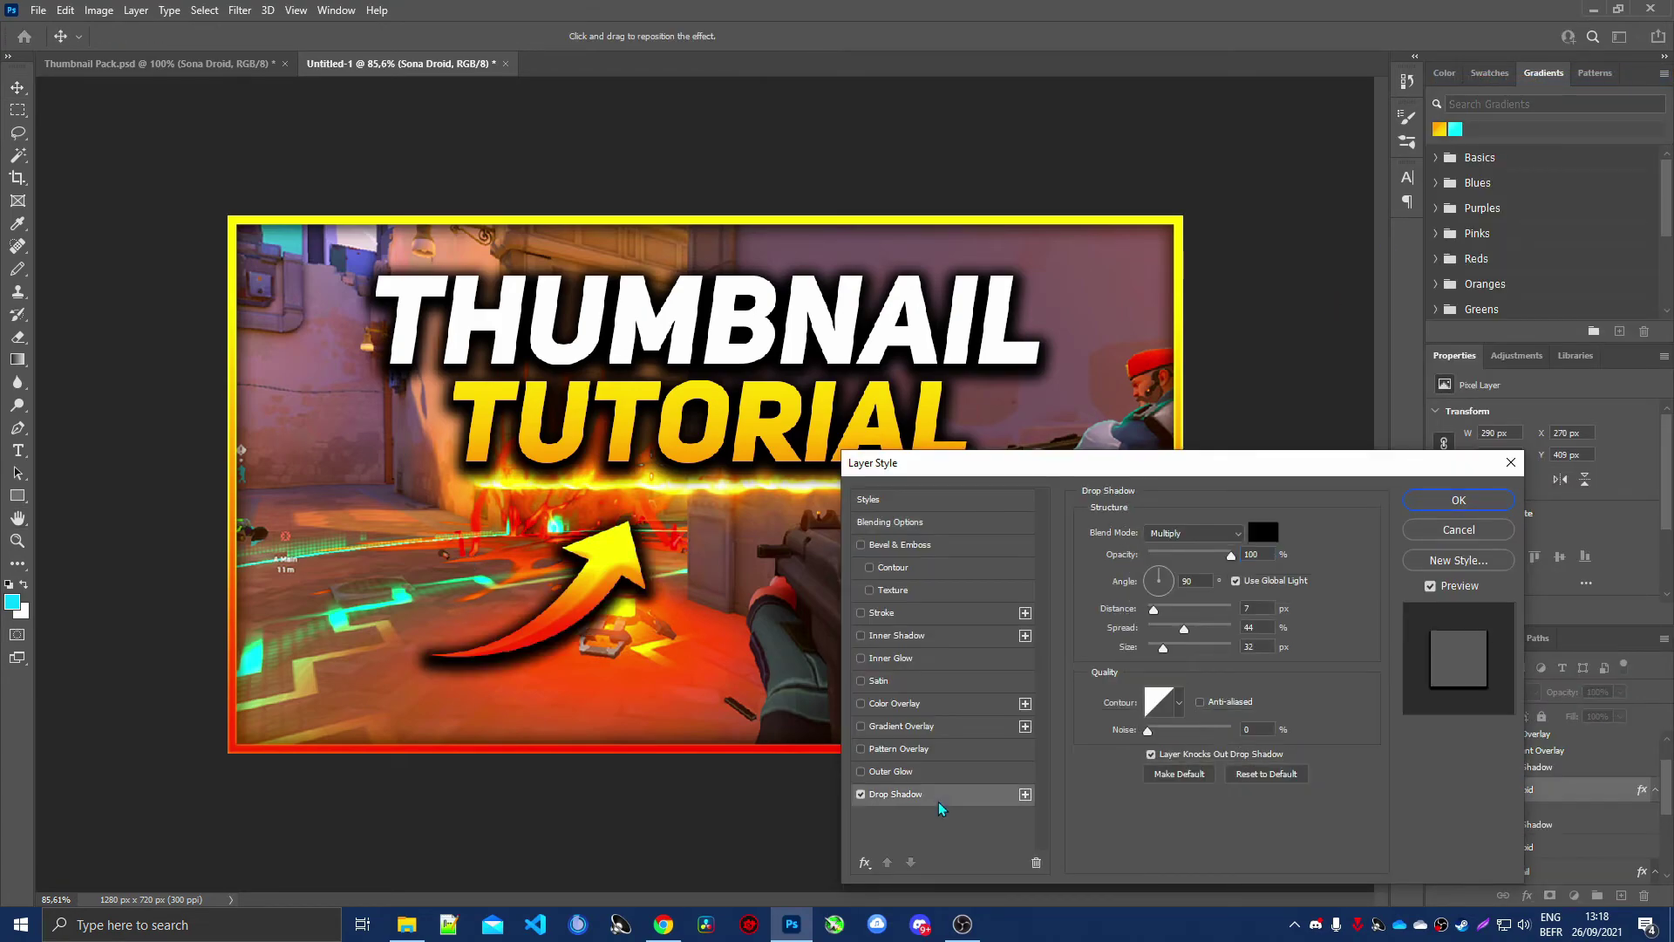
pyautogui.moveTo(1232, 556); pyautogui.dragTo(1206, 556)
pyautogui.moveTo(1154, 609); pyautogui.dragTo(1141, 610)
pyautogui.moveTo(1204, 555); pyautogui.dragTo(1267, 553)
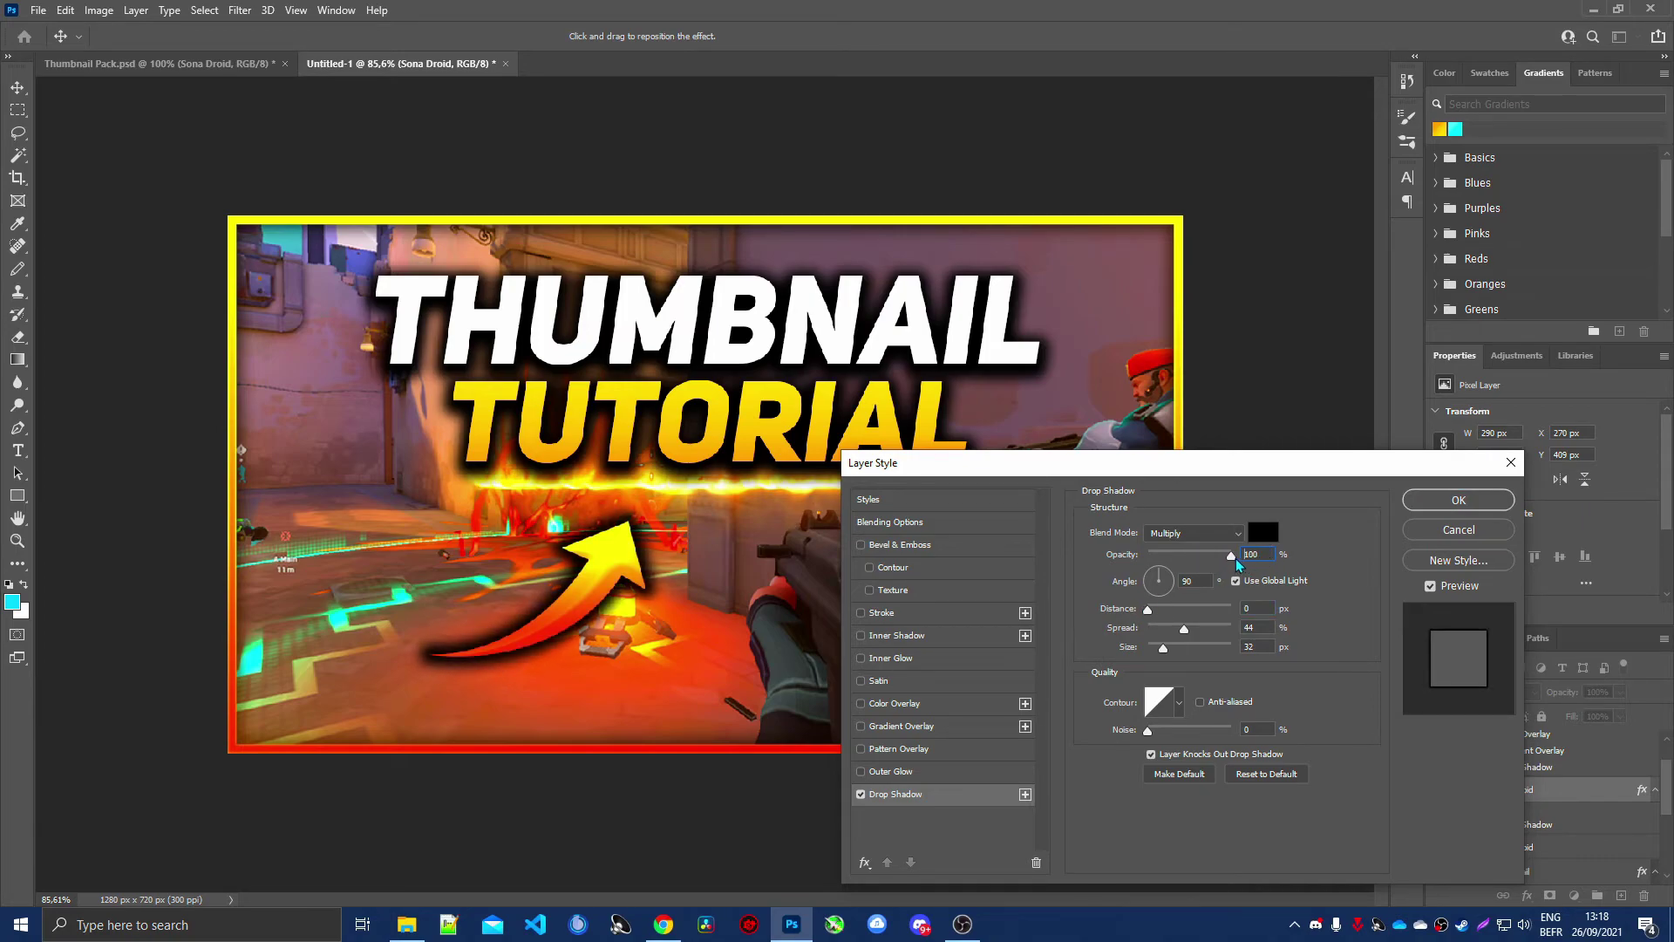
pyautogui.click(1459, 500)
# Move the arrow to X 827 px, Y 140 px so it overlaps the end of the THUMBNAIL TUTORIAL title.
pyautogui.scroll(-2, 777, 645)
pyautogui.scroll(3, 776, 646)
pyautogui.hotkey('ctrl', 't')
pyautogui.moveTo(514, 610); pyautogui.dragTo(988, 393)
pyautogui.press('Return')
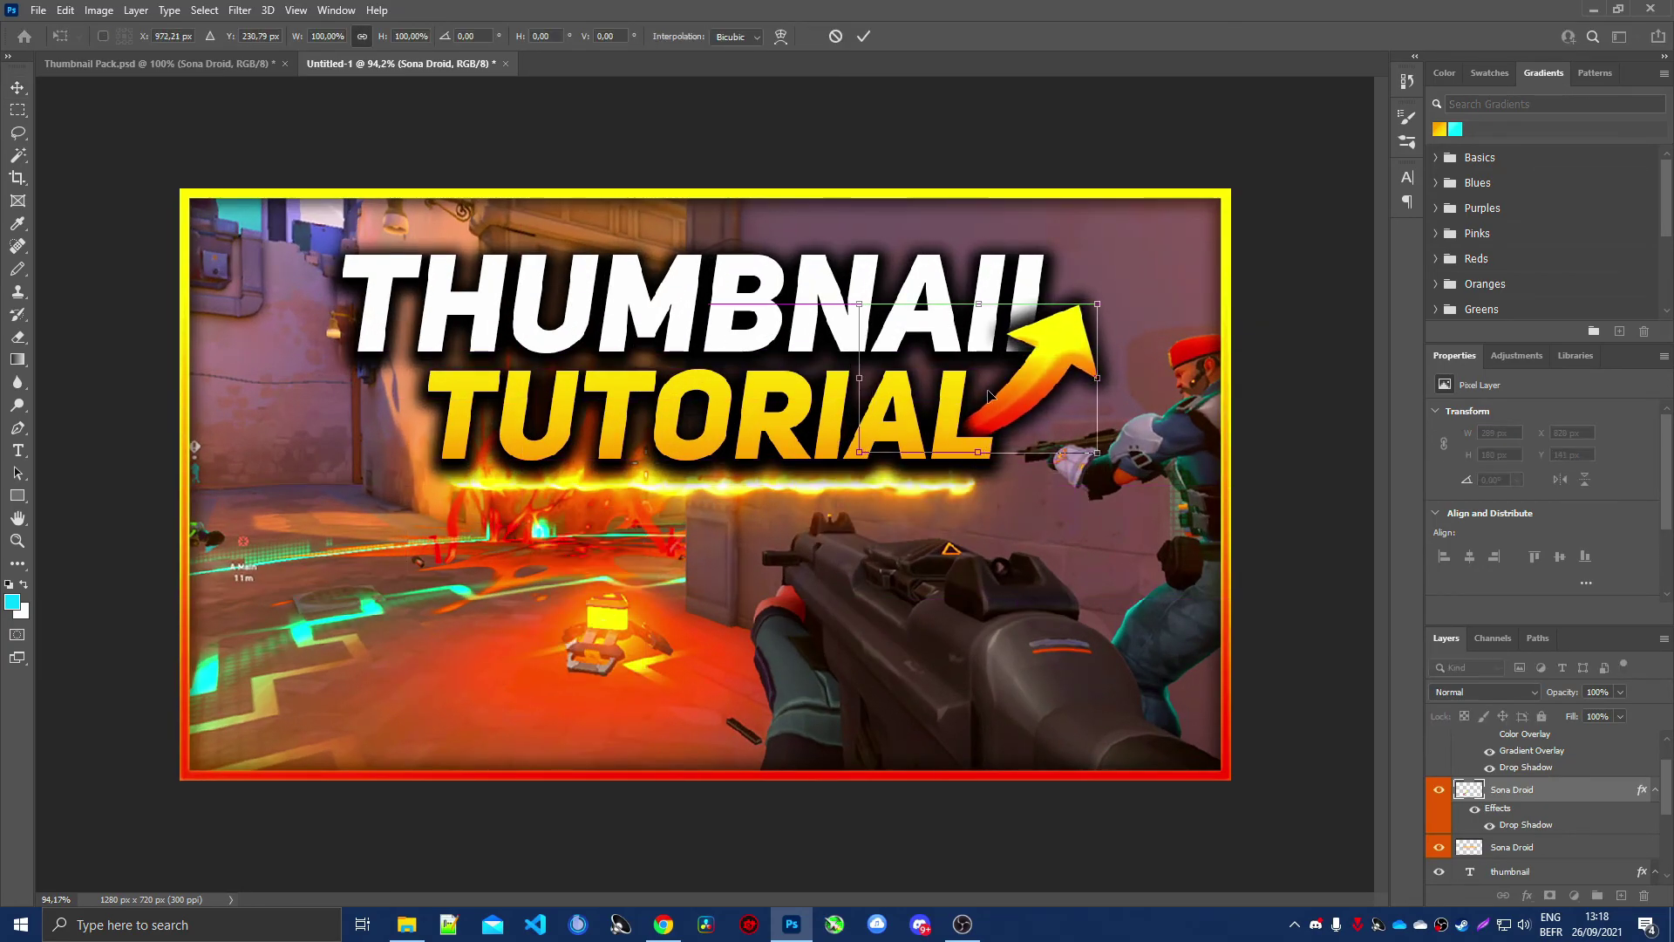
pyautogui.scroll(-2, 1000, 578)
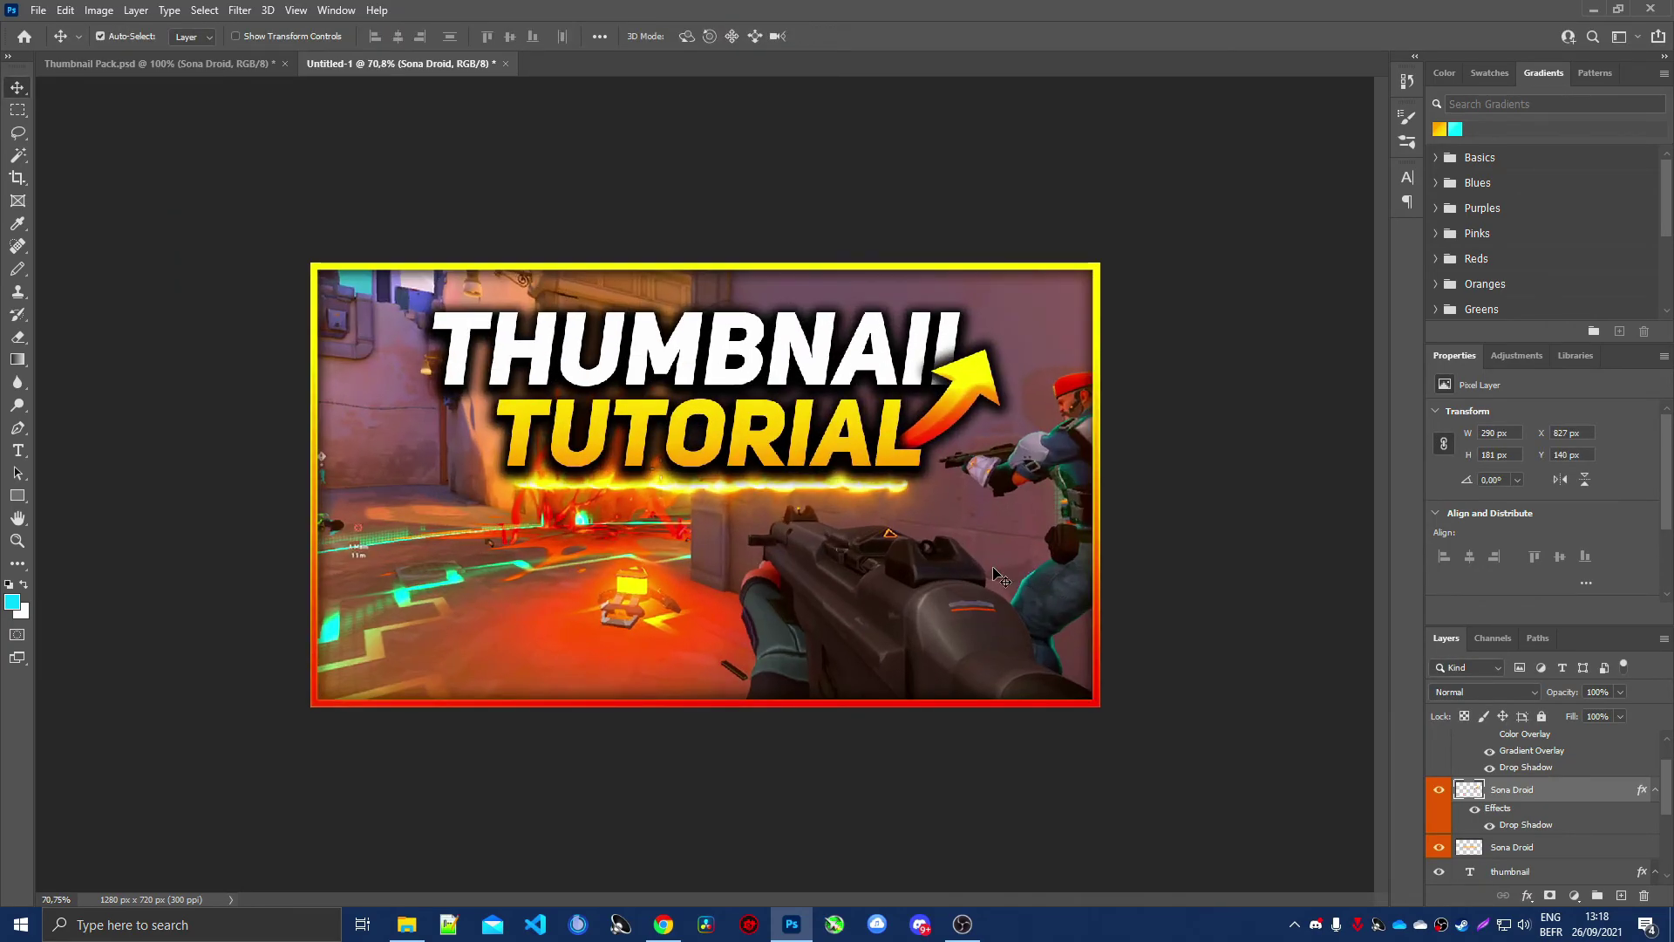
pyautogui.scroll(2, 1000, 578)
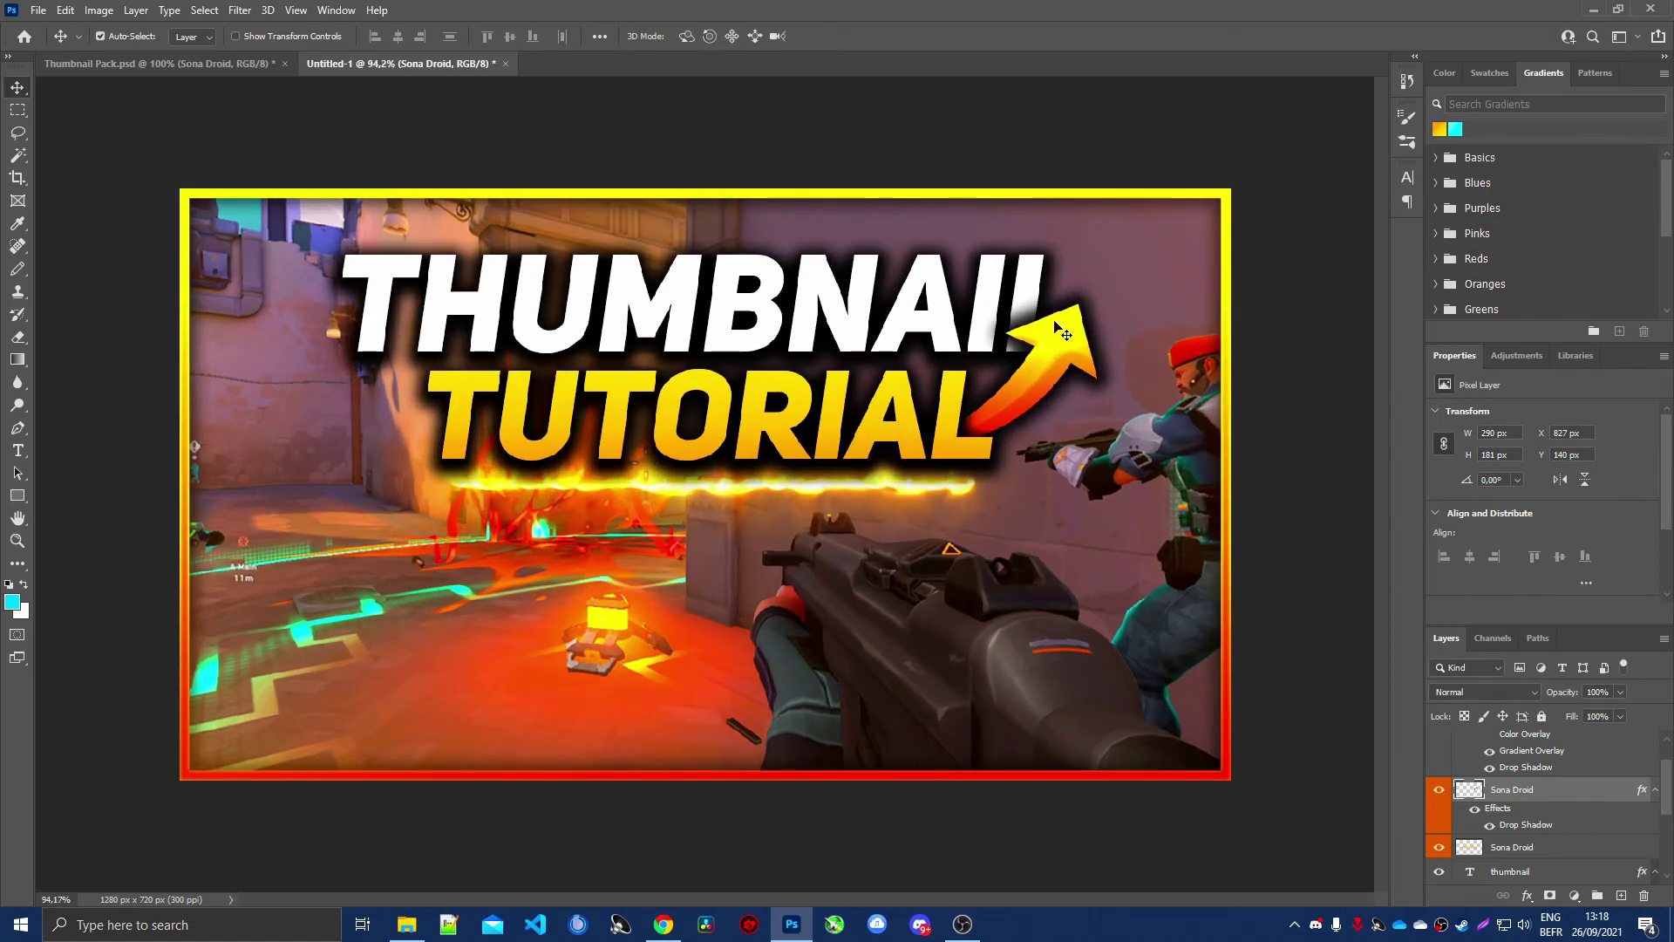
pyautogui.scroll(-2, 1066, 400)
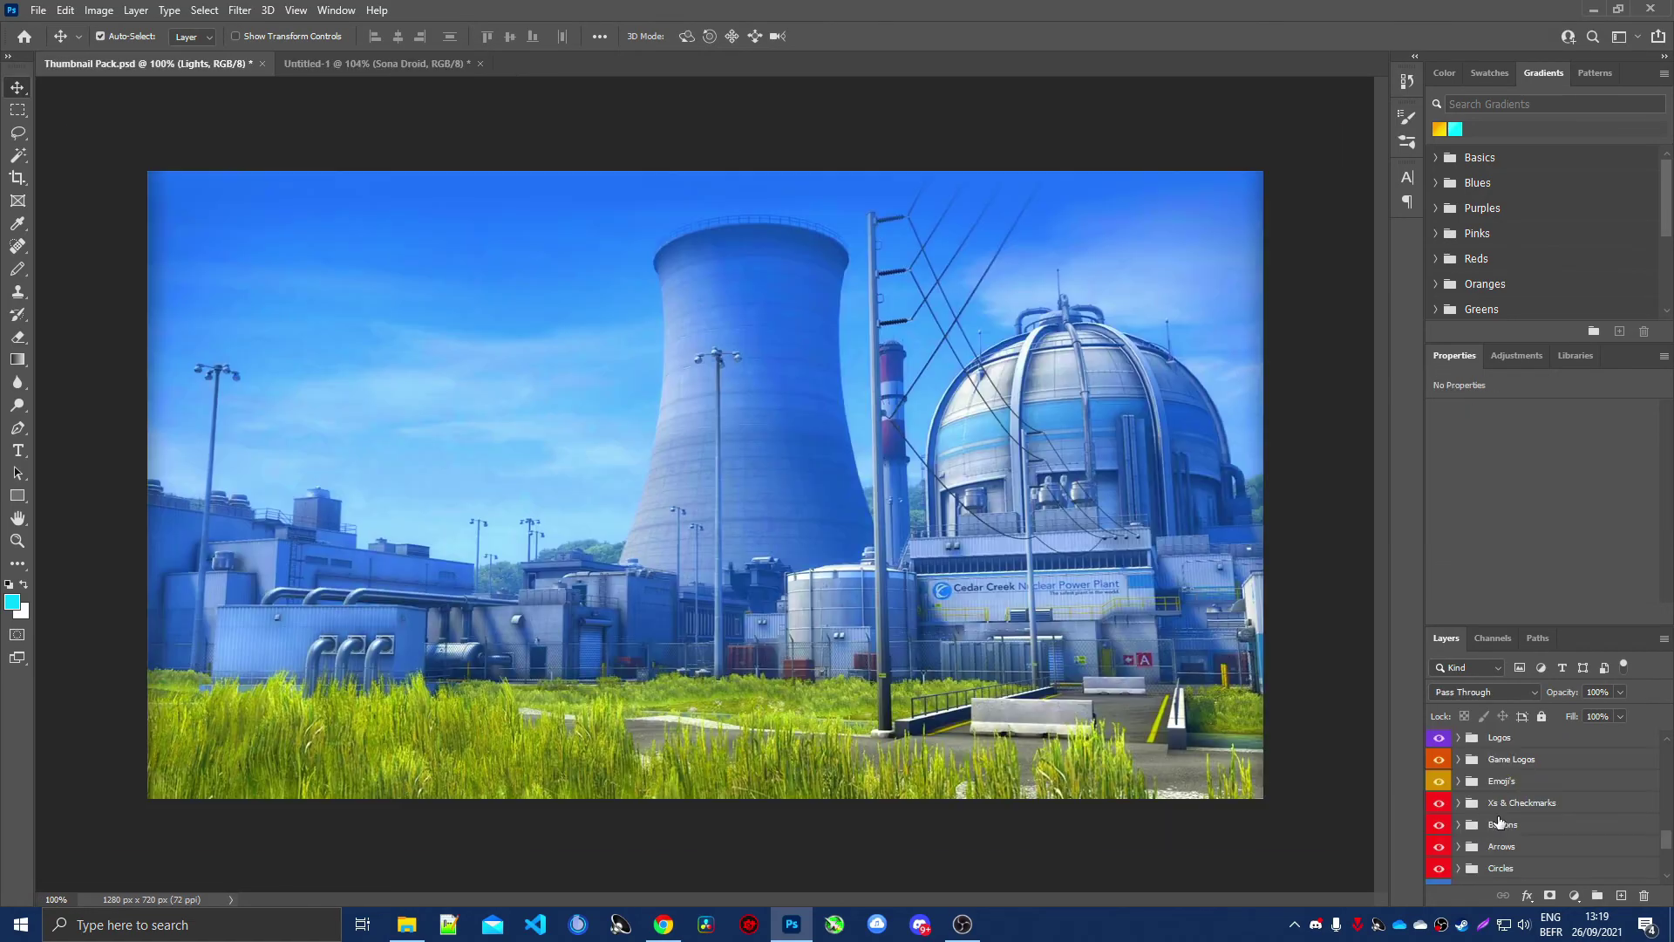
# Preview the Cry emoji and the Live button in the Emoji's and Buttons groups of Thumbnail Pack.psd, and return to the thumbnail document.
pyautogui.click(1460, 826)
pyautogui.click(1439, 831)
pyautogui.click(1439, 833)
pyautogui.click(1440, 807)
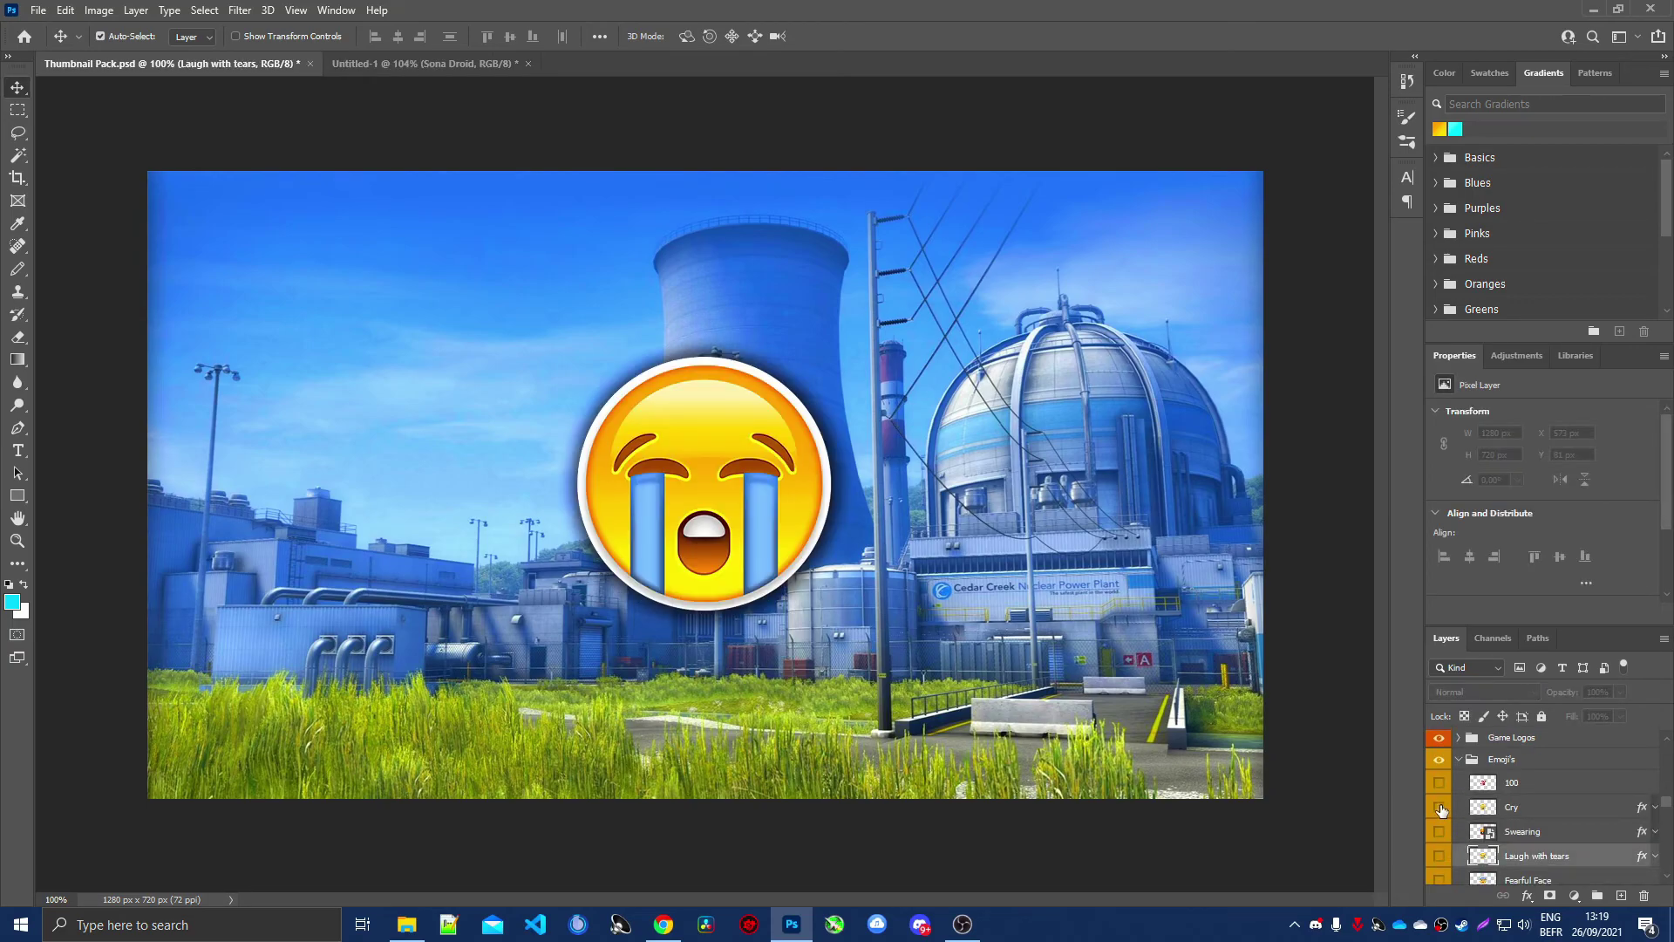
pyautogui.click(1440, 808)
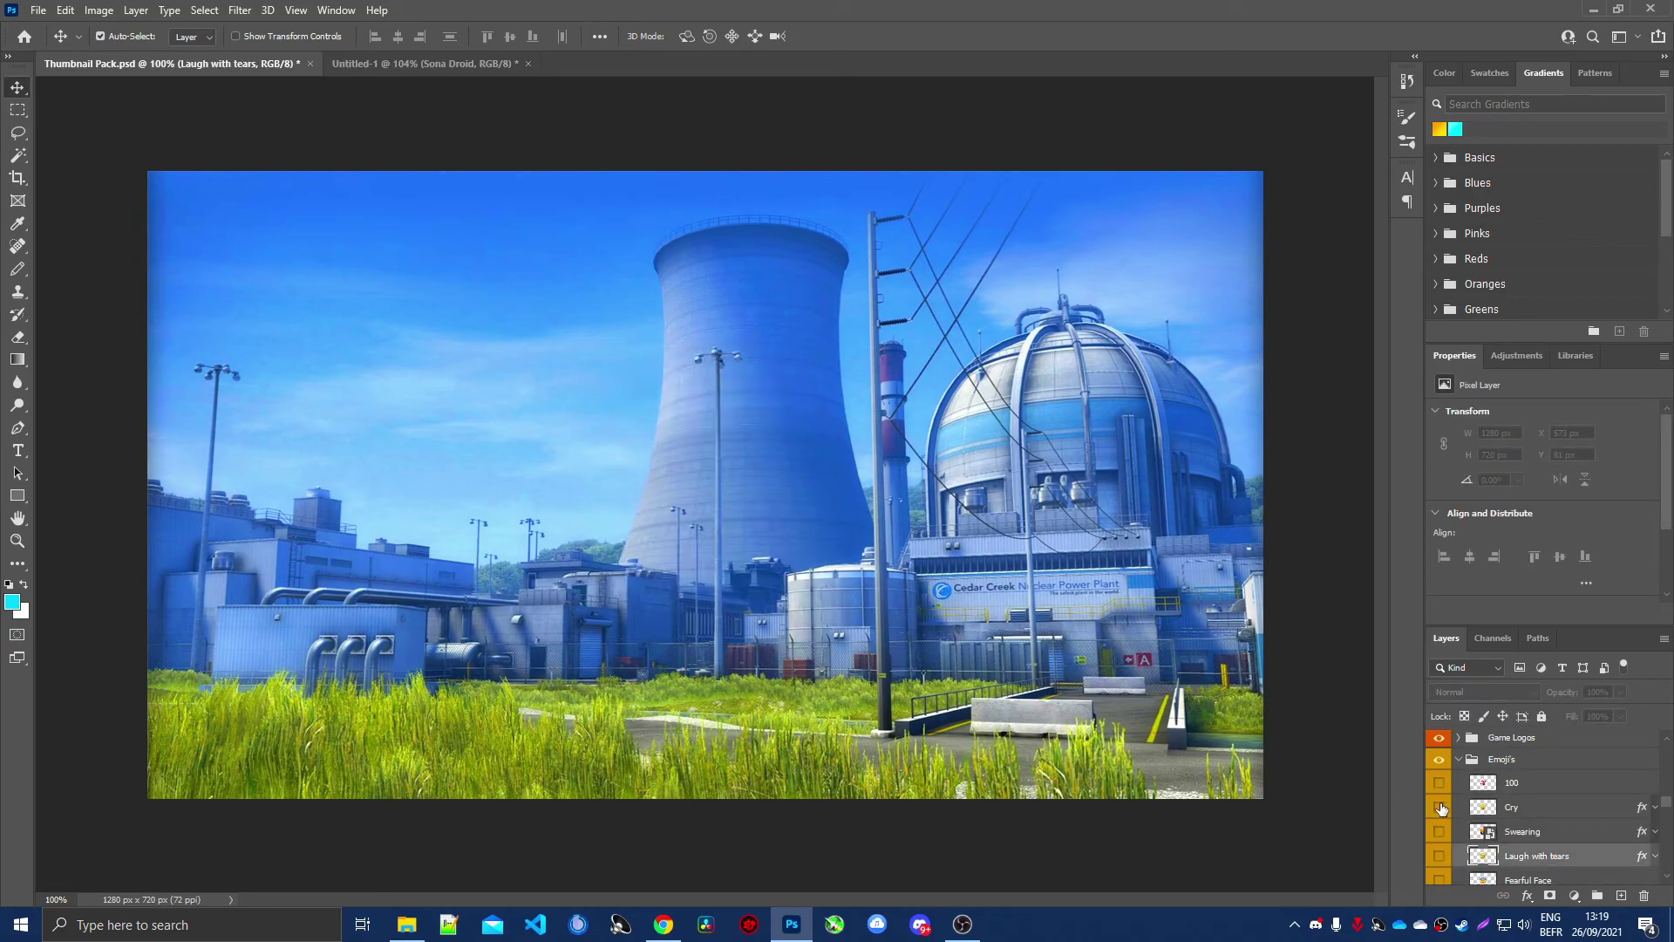
pyautogui.click(1440, 808)
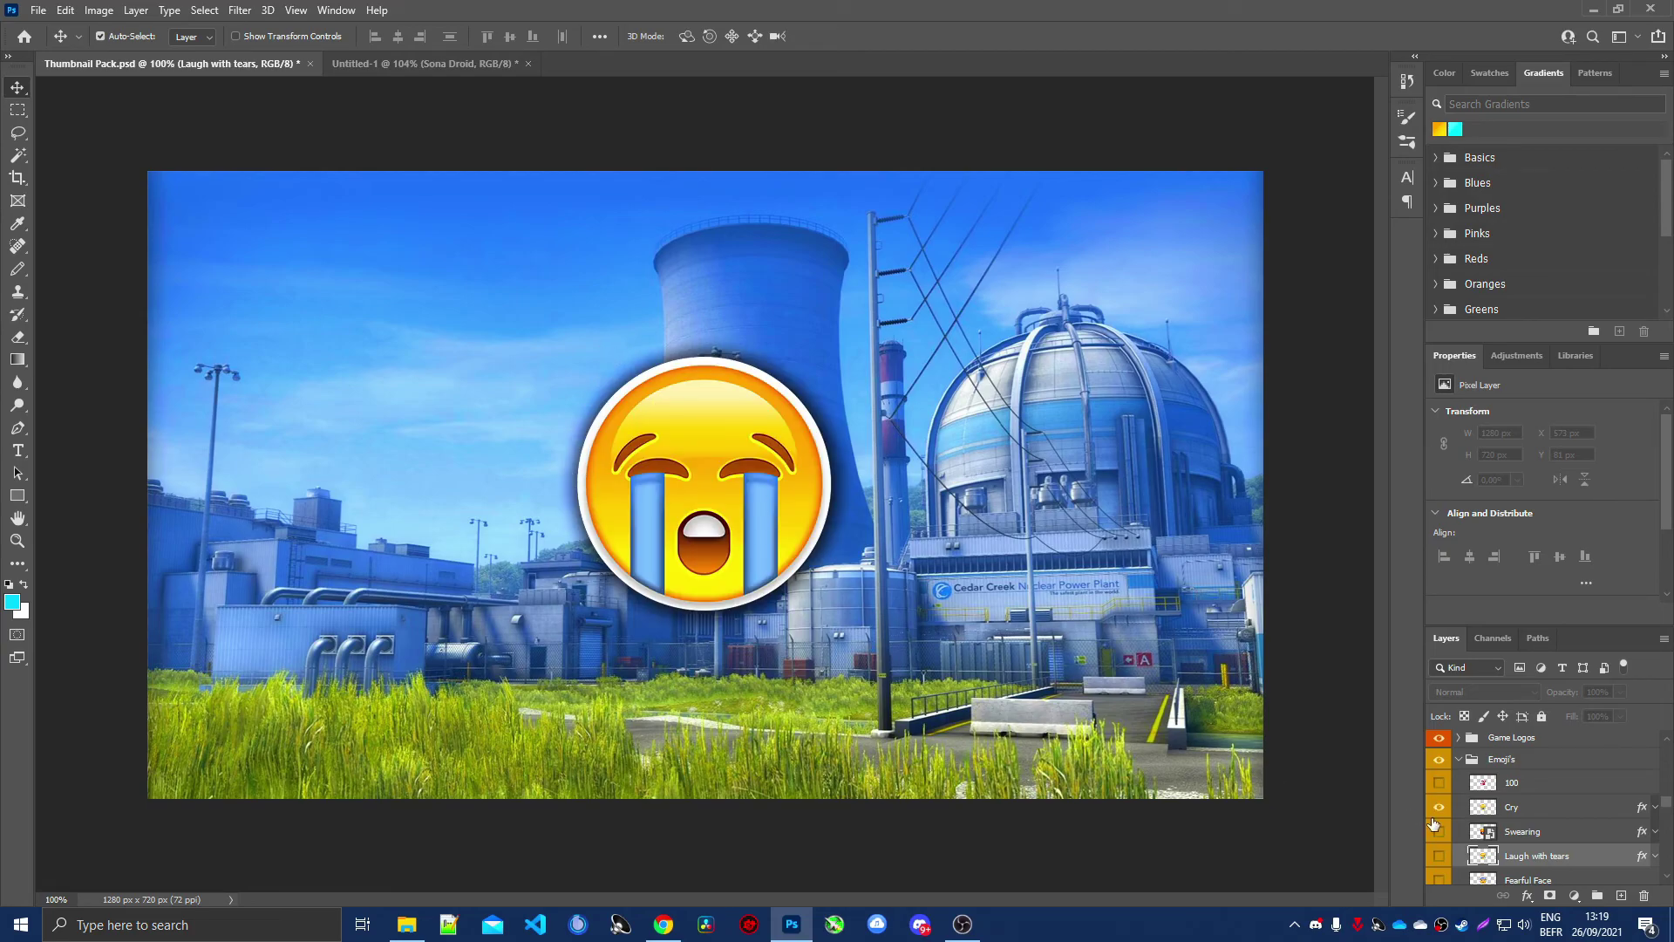
pyautogui.click(1440, 807)
pyautogui.click(1459, 759)
pyautogui.click(1439, 804)
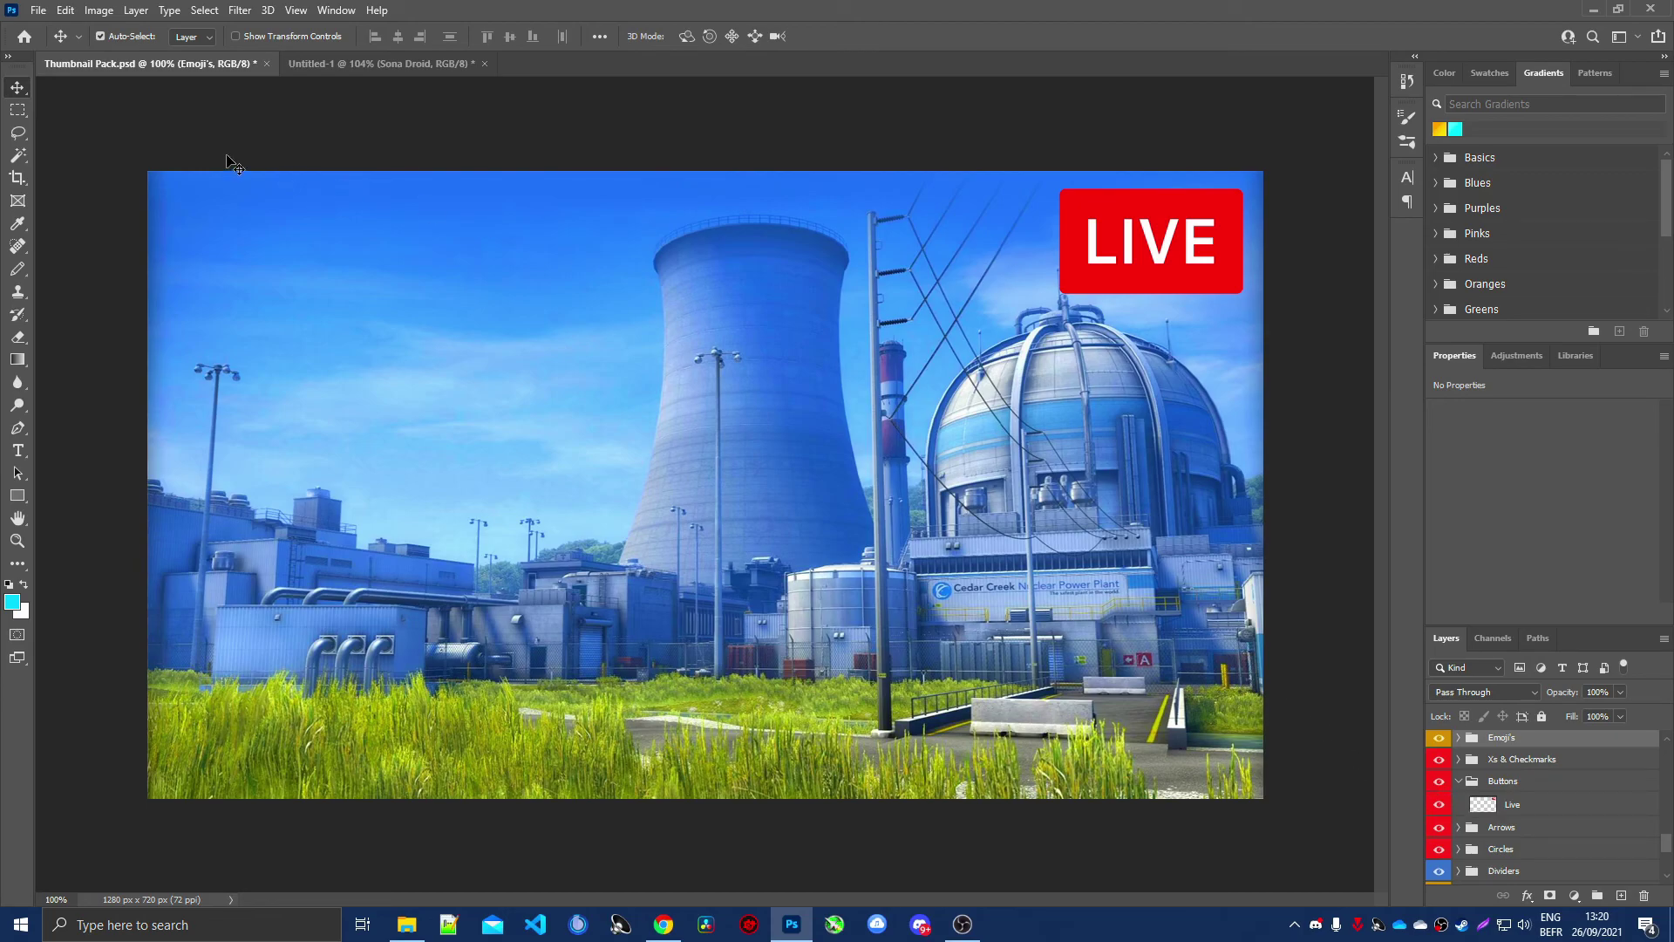
pyautogui.hotkey('ctrl', 'Tab')
pyautogui.rightClick(1573, 839)
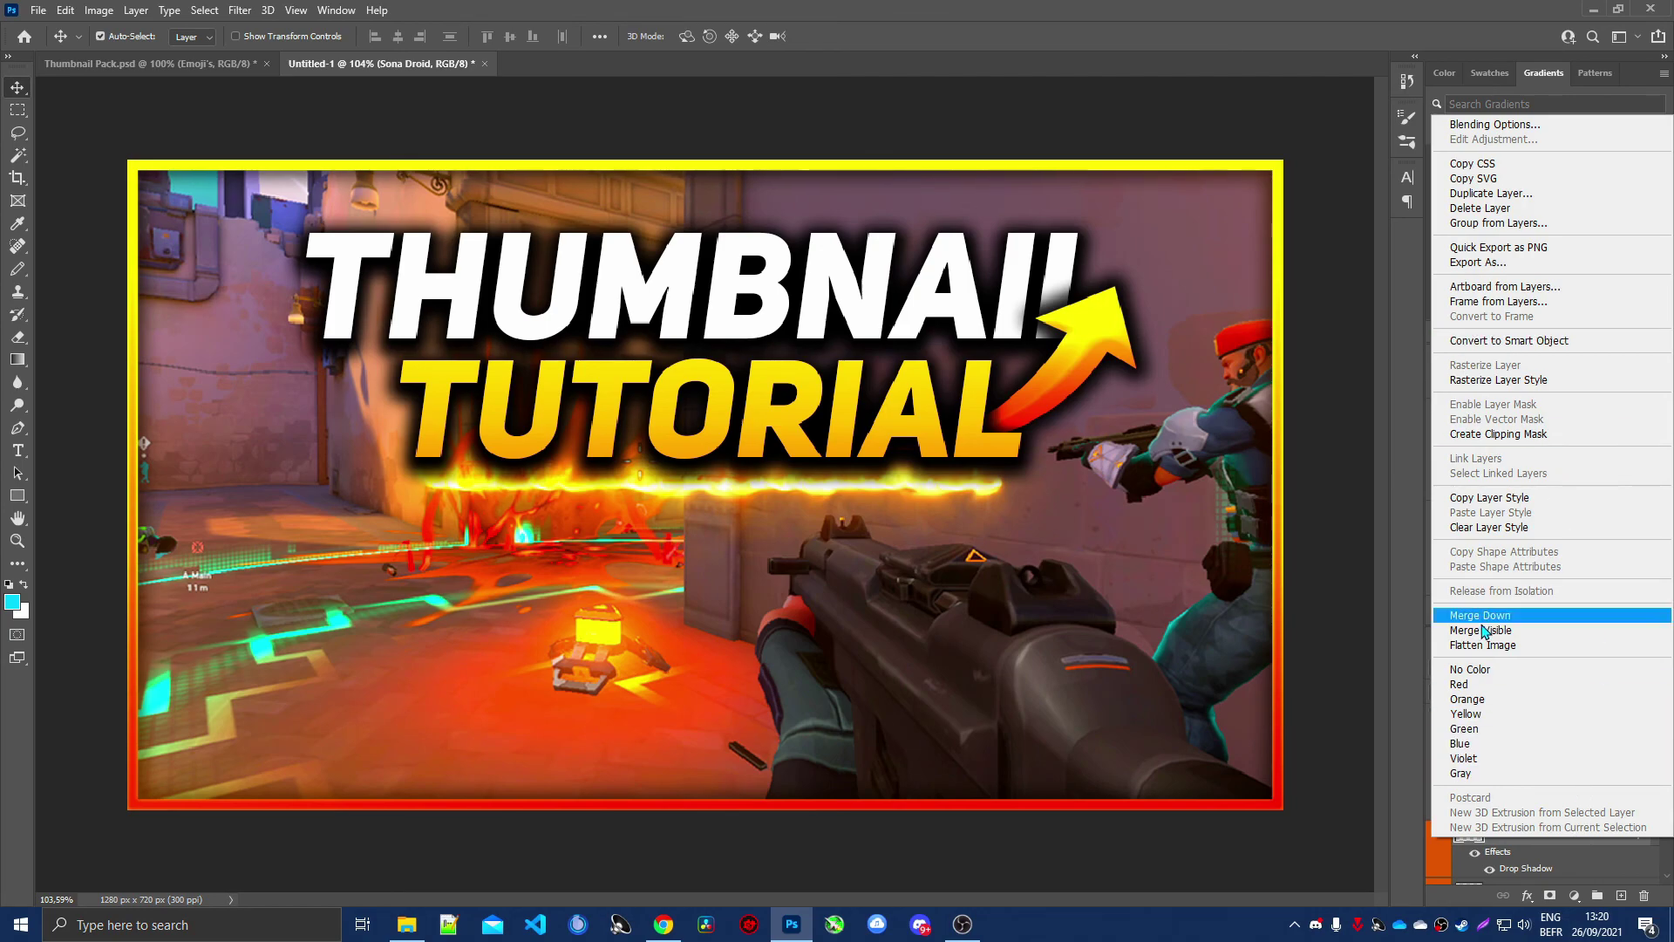
pyautogui.click(1367, 858)
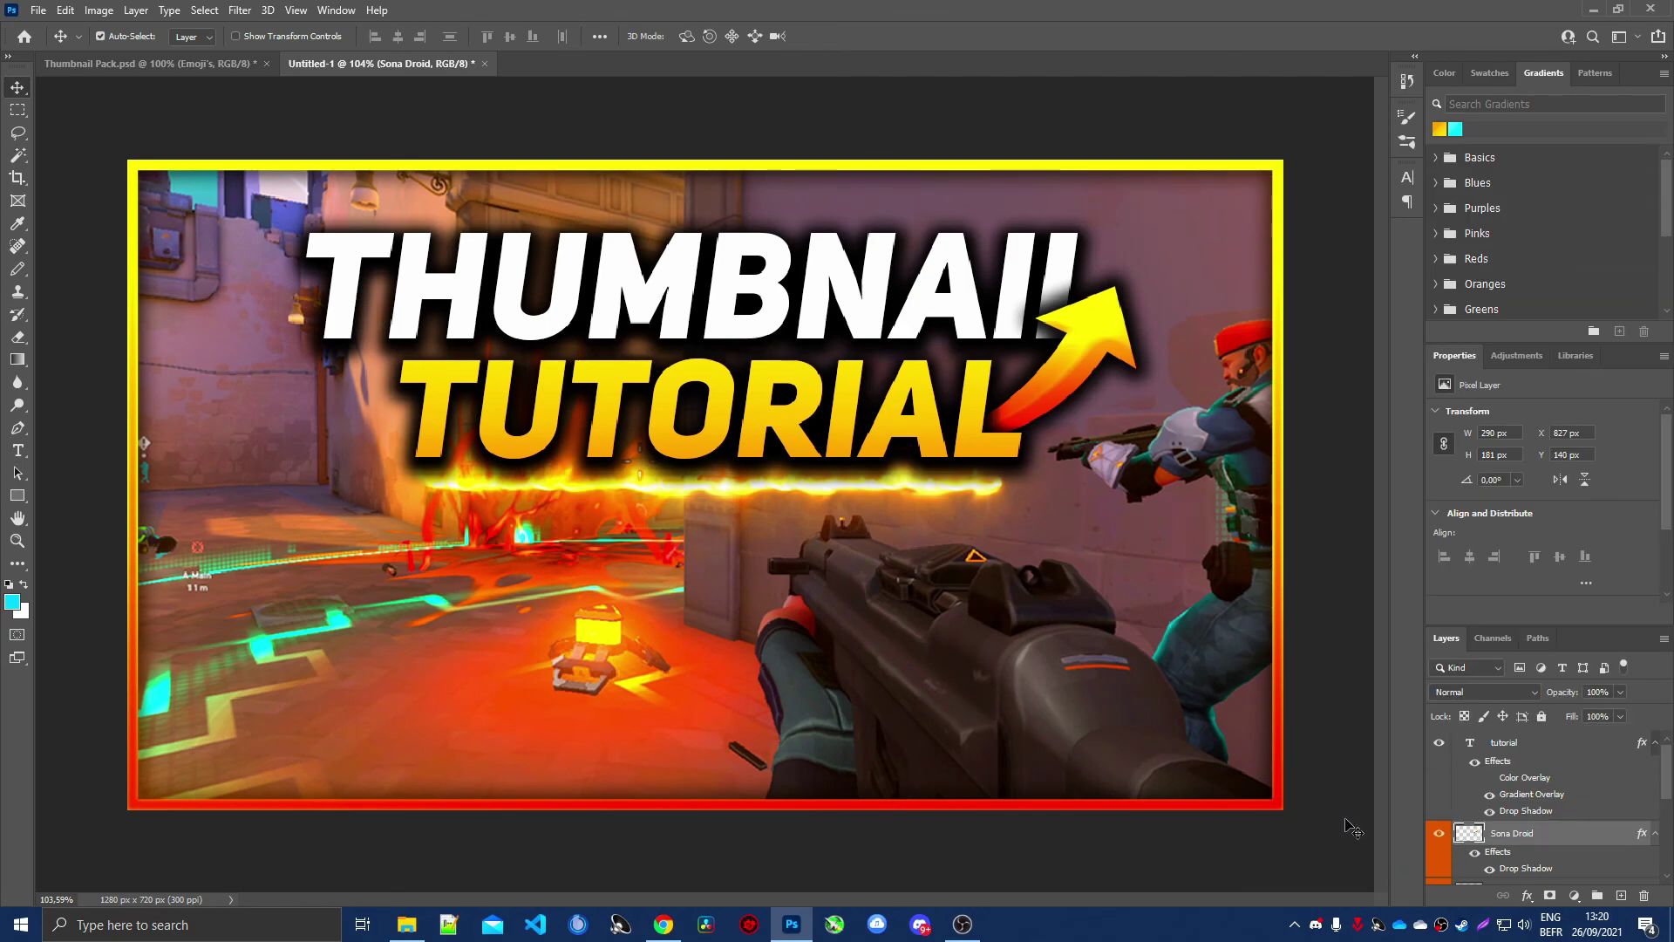